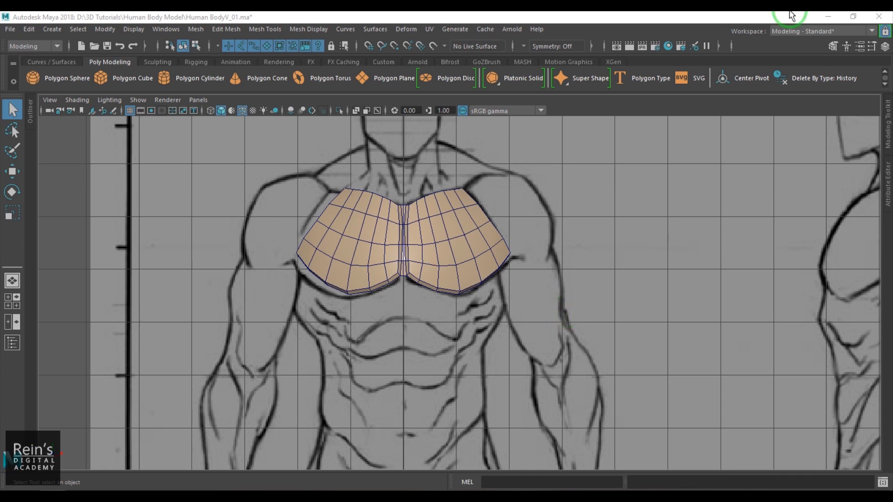
Step: Open the Render View and browse its image loader to D:\3D Tutorials\Human Body Model\references
click(617, 46)
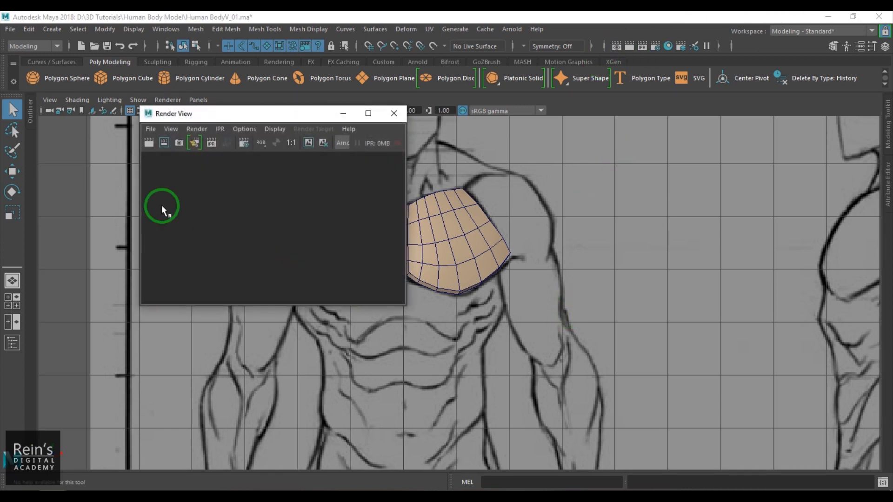
click(145, 131)
click(163, 147)
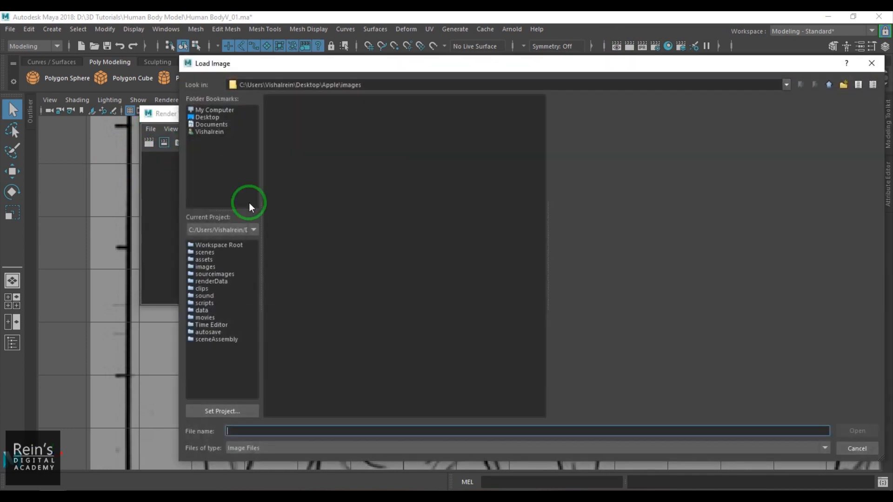
text(D:\3D Tutorials\Human Body Model\references)
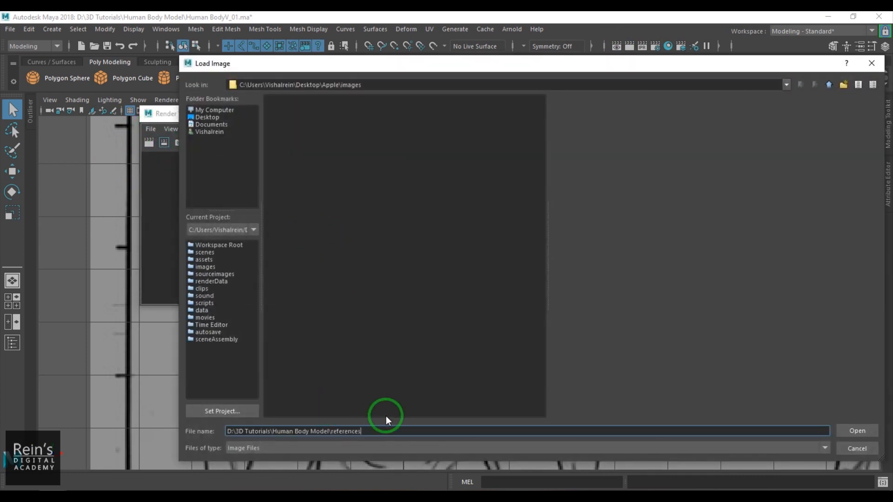
key(Return)
Step: Preview several of the reference captures and load Capture01.JPG into the Render View
click(285, 101)
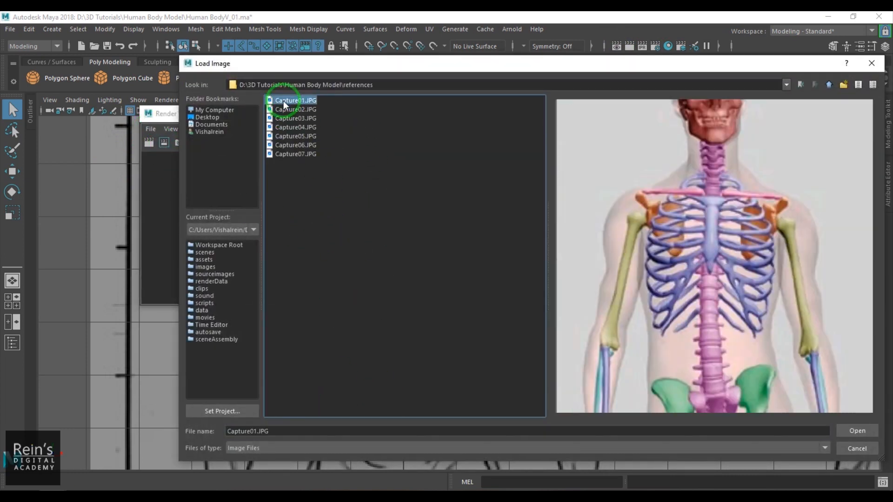
click(317, 154)
click(305, 102)
click(307, 109)
click(296, 100)
click(857, 431)
Step: Resize and reposition the Render View window so it sits beside the chest mesh
drag(401, 307, 651, 446)
drag(357, 115, 599, 96)
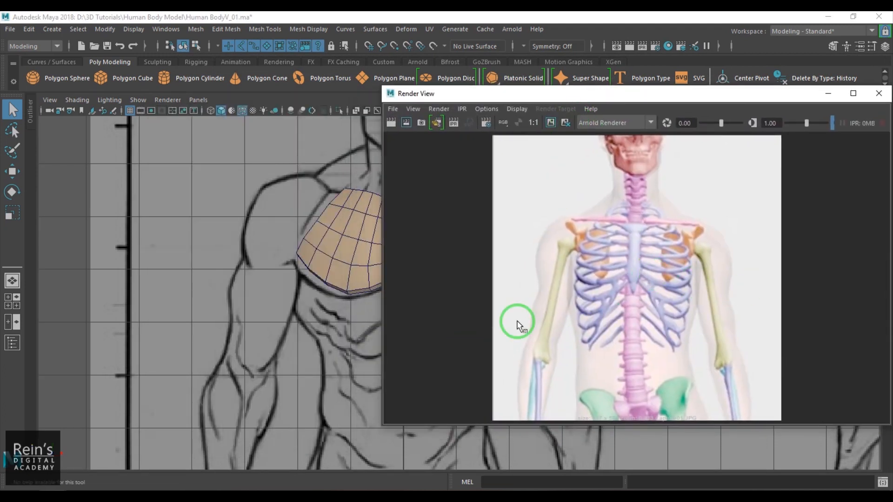
drag(382, 329, 512, 335)
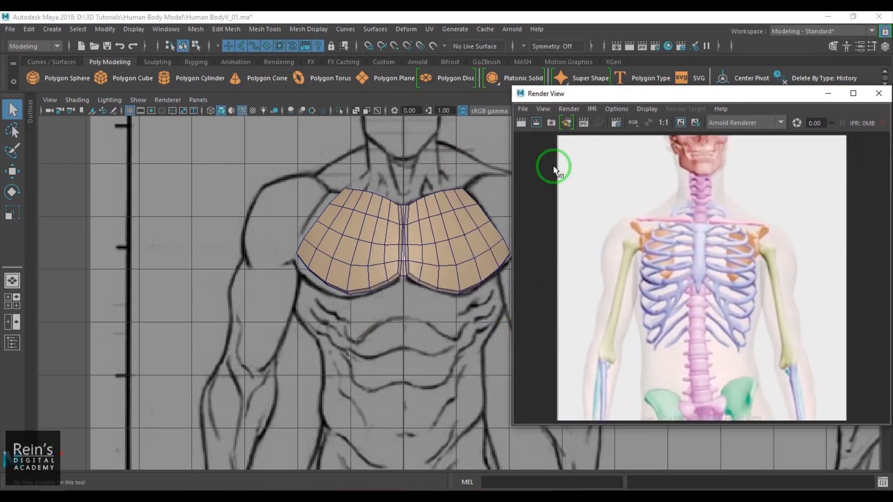
Step: Load the sternum and clavicle reference Capture02.JPG into the Render View
click(523, 108)
click(554, 129)
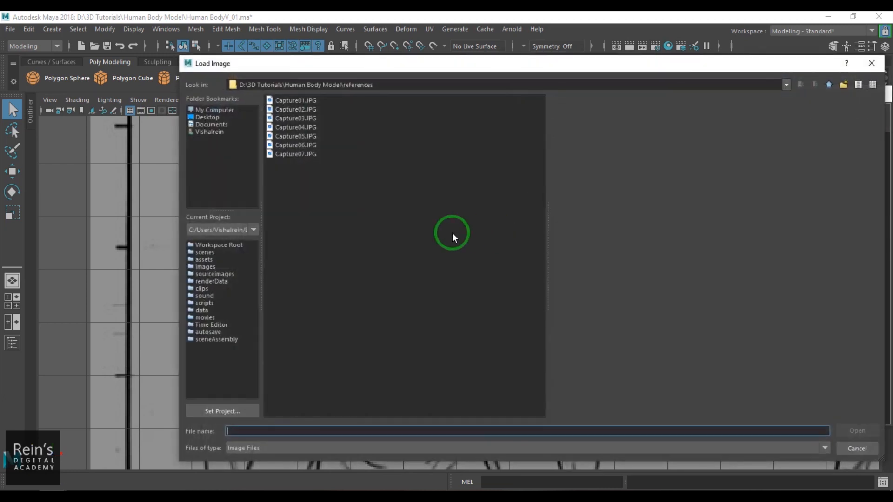
click(302, 111)
click(856, 429)
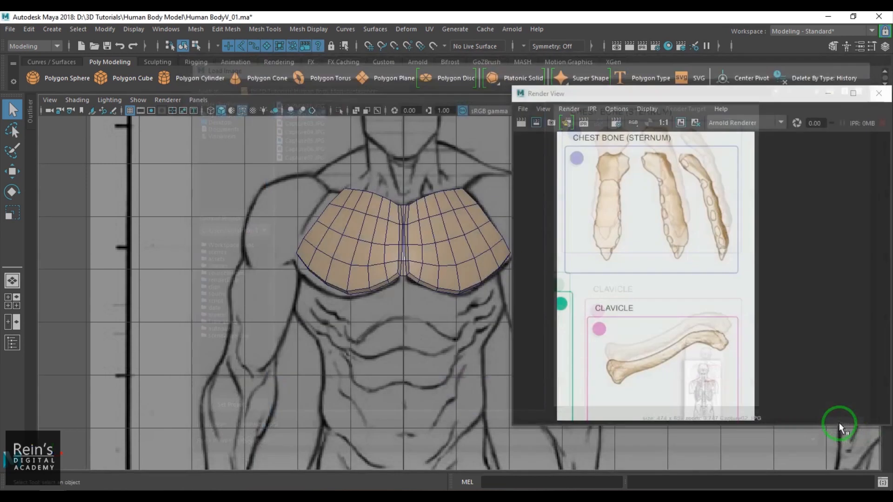
Step: Reposition the Render View window beside the chest model so the front body sketch can be seen
drag(690, 94, 642, 62)
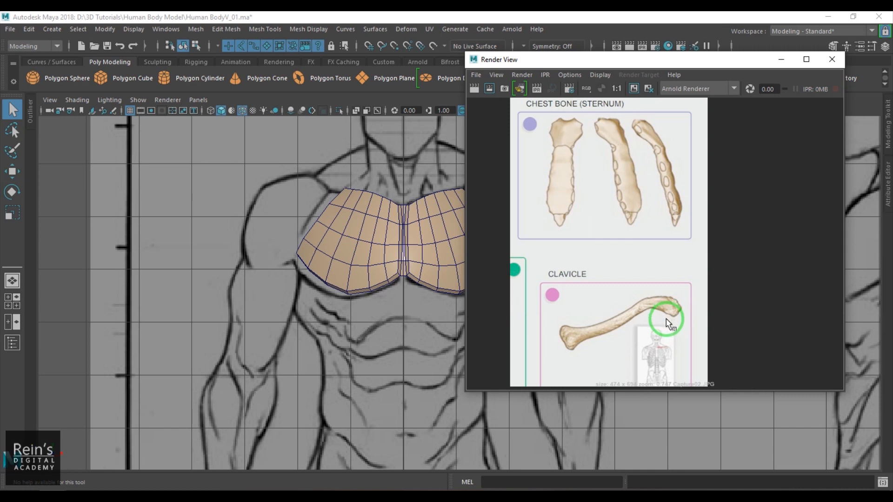
click(223, 316)
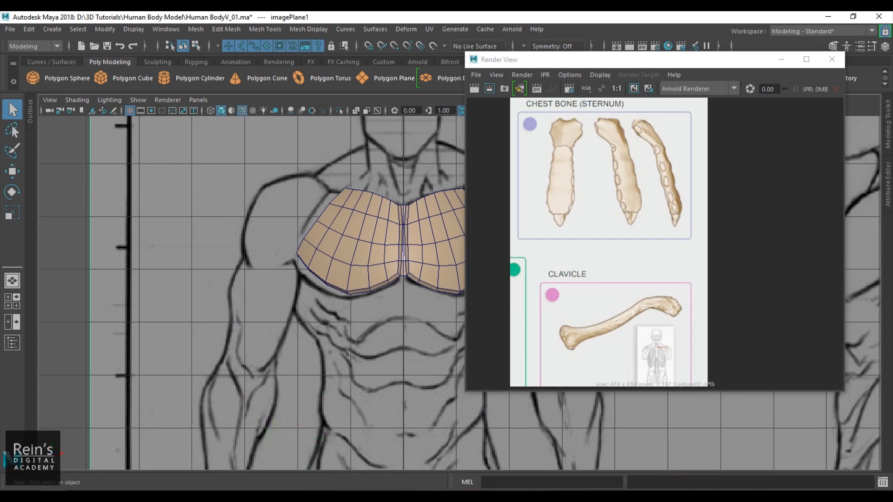
drag(524, 61, 540, 76)
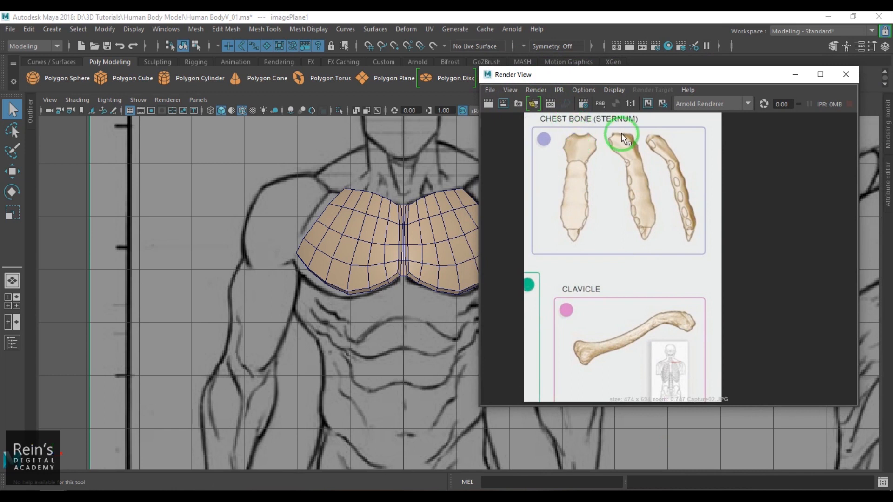
drag(641, 78, 638, 55)
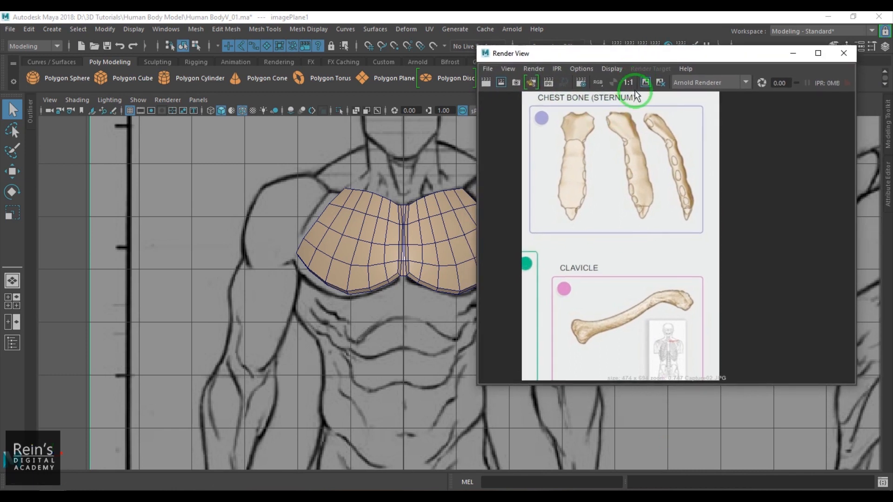
Step: Load Capture01.JPG into the Render View again and keep it as a stored image
click(488, 69)
click(496, 90)
click(308, 100)
click(856, 430)
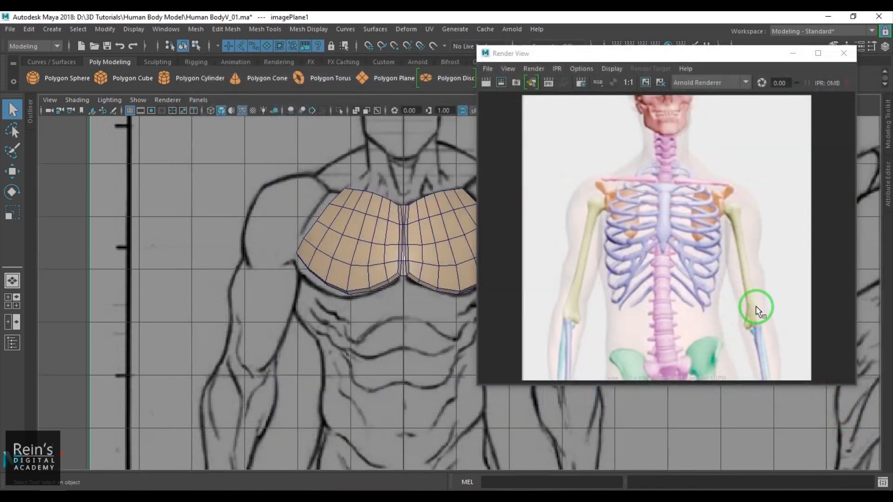
click(647, 83)
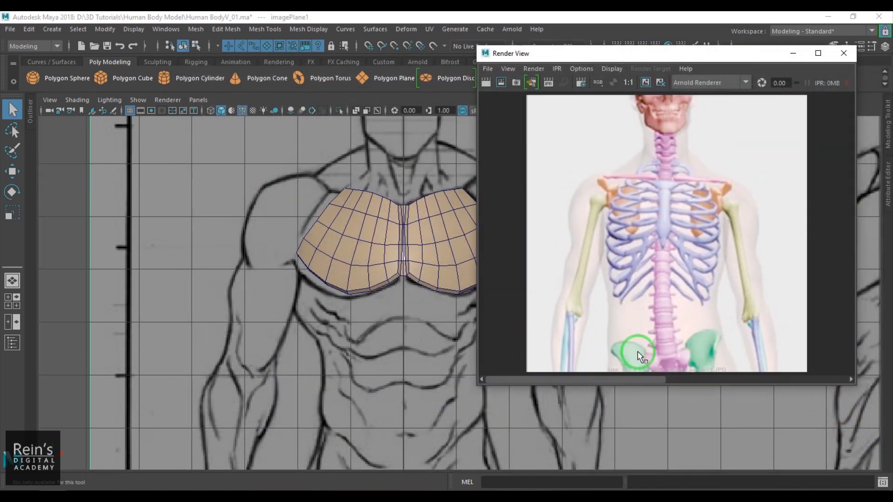
Step: Load Capture02.JPG into the Render View and keep it as a stored image
click(486, 70)
click(496, 86)
click(308, 109)
double_click(307, 109)
click(647, 83)
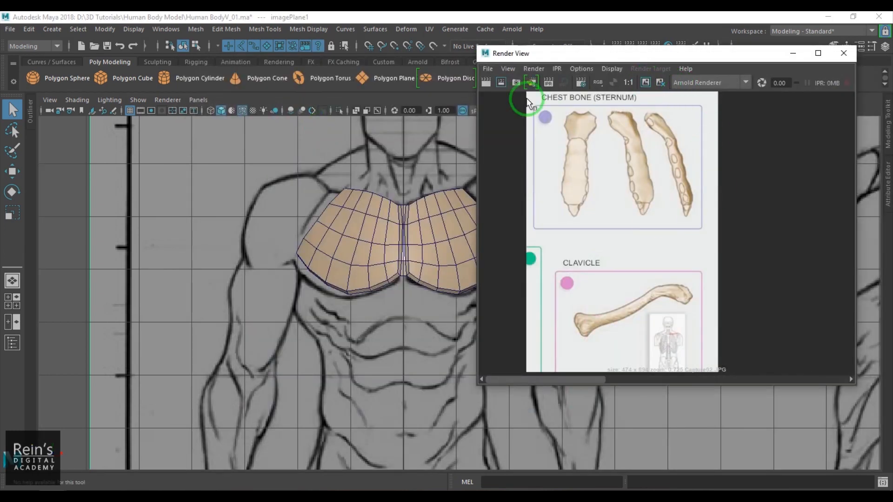
Step: Load Capture03.JPG into the Render View and keep it as a stored image
click(486, 70)
click(500, 87)
click(310, 118)
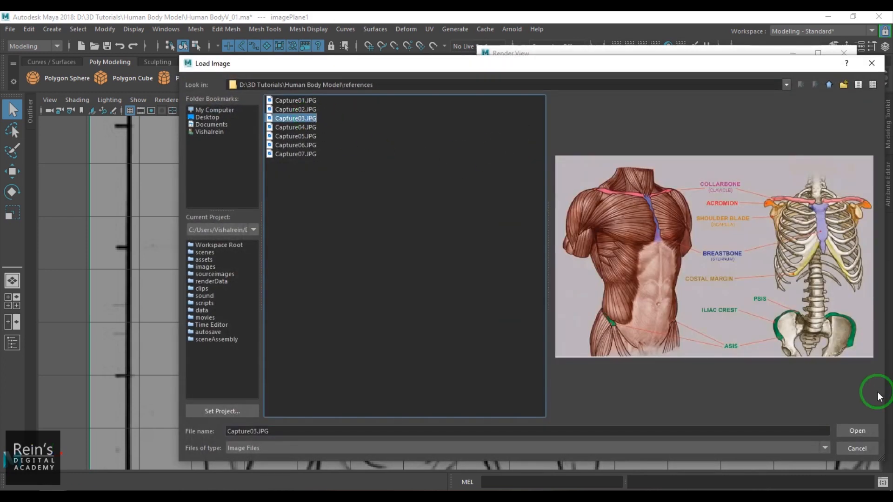
click(869, 429)
click(645, 83)
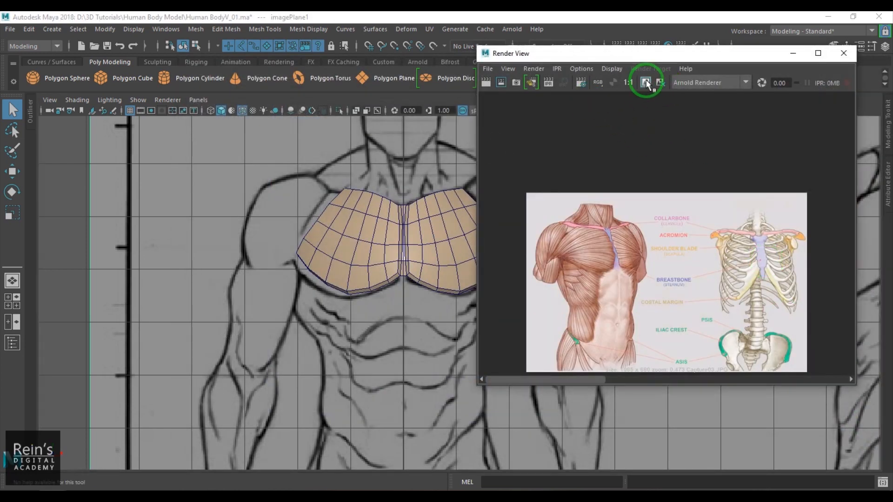
Step: Load Capture04.JPG into the Render View and keep it as a stored image
click(487, 68)
click(500, 87)
click(306, 128)
click(857, 431)
click(645, 83)
Step: Load the muscle comparison reference Capture05.JPG into the Render View
click(488, 69)
click(515, 88)
click(305, 136)
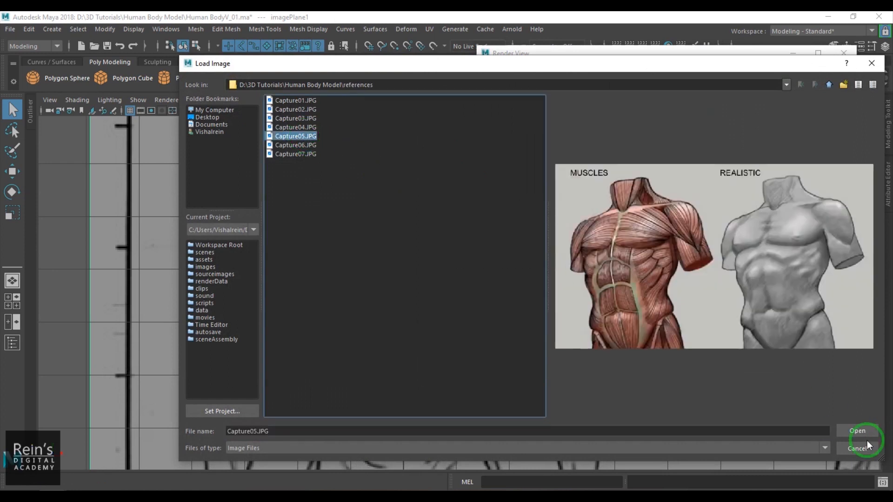
click(845, 431)
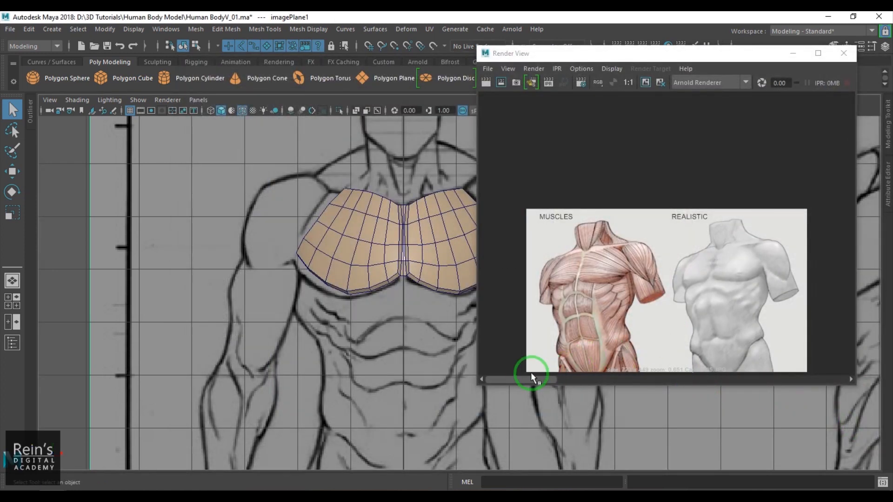
click(604, 380)
drag(604, 378, 525, 378)
Step: Load Capture06.JPG into the Render View and keep it as a stored image
click(488, 68)
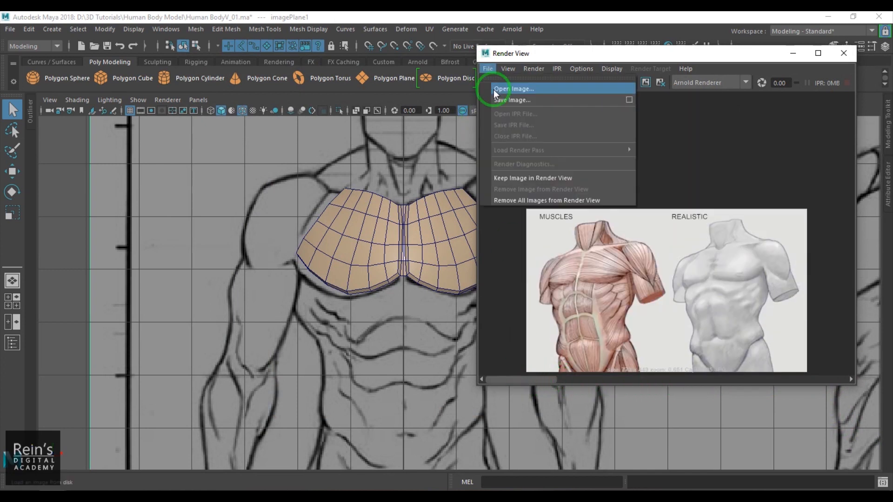
click(495, 89)
click(288, 136)
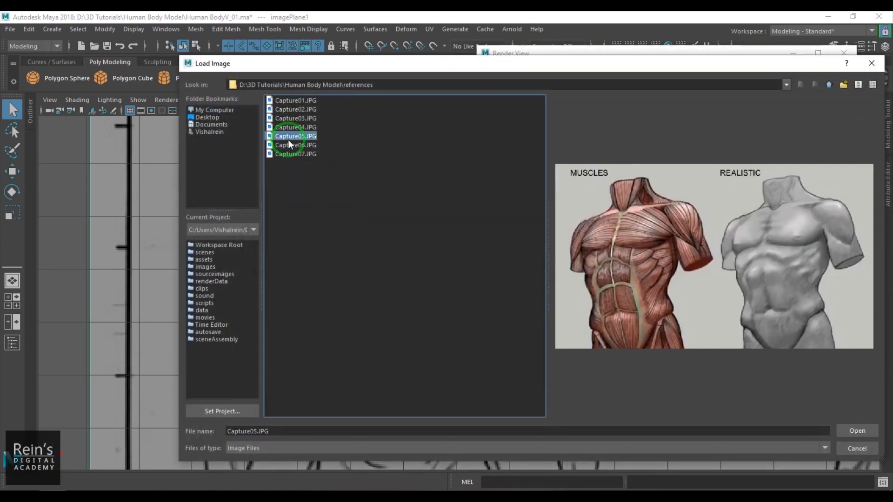
click(289, 145)
click(856, 431)
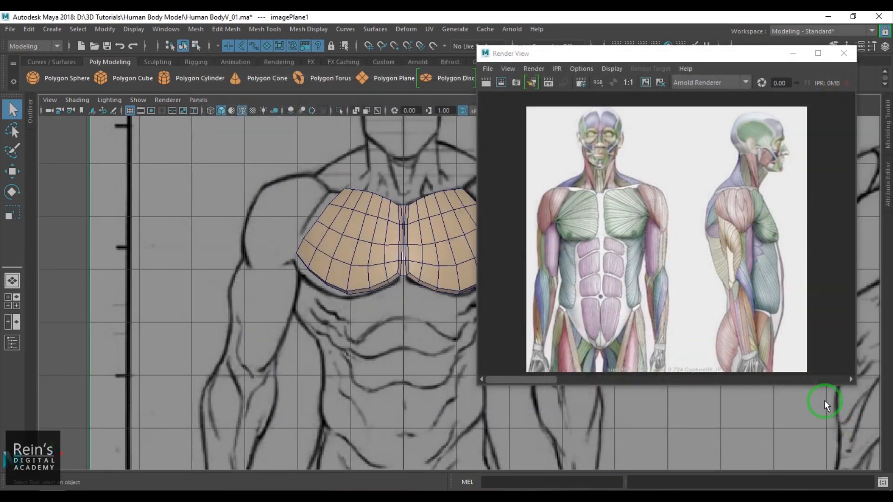
Step: Load Capture07.JPG into the Render View and keep it as a stored image
click(487, 68)
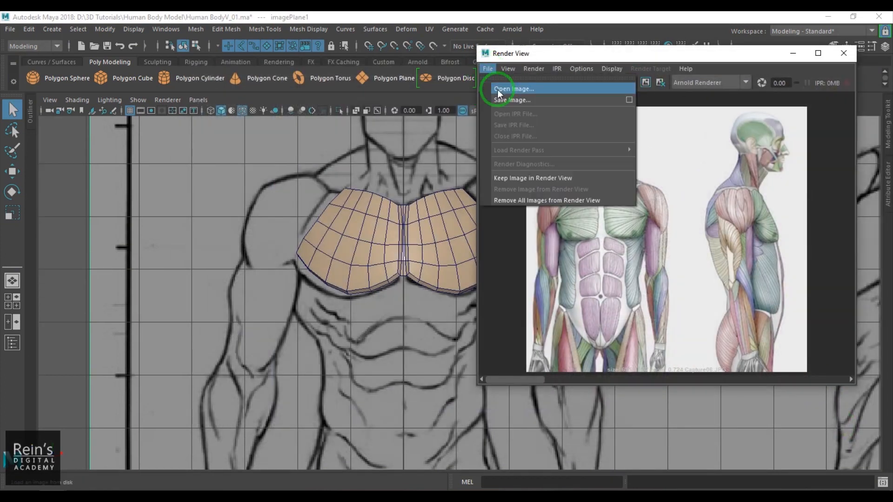
click(497, 89)
double_click(311, 154)
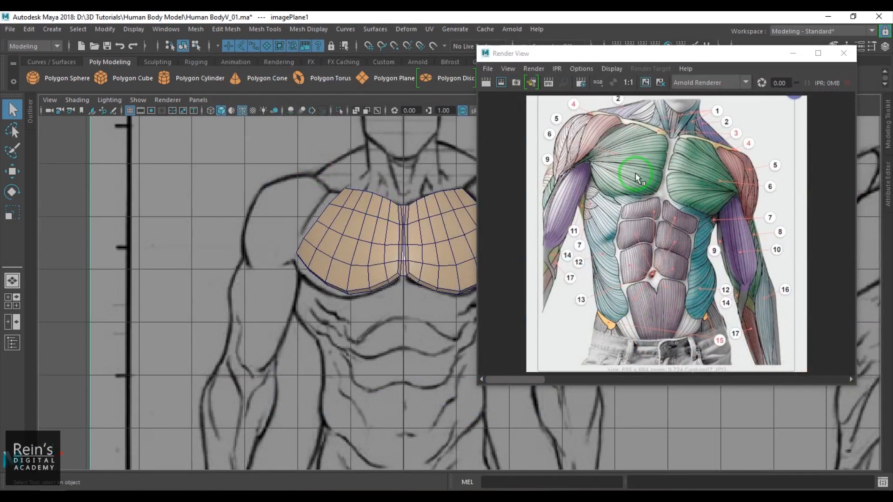
click(653, 97)
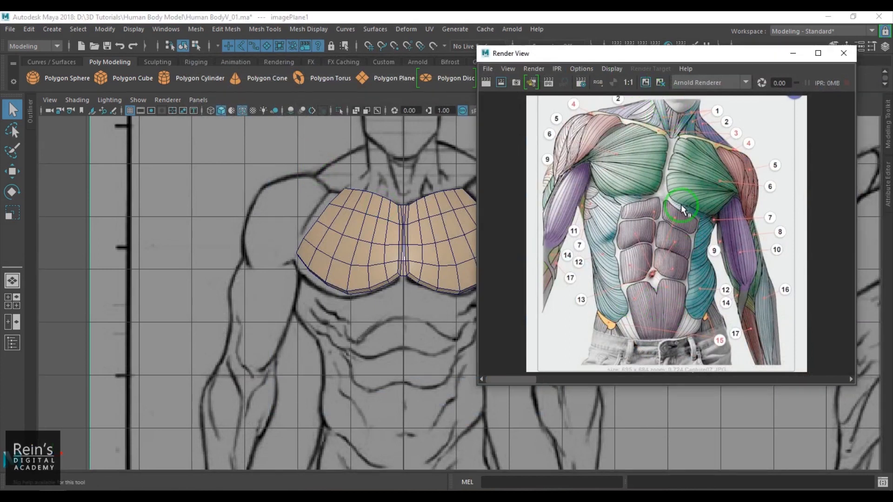
Step: Go to the stored skeleton image and examine the rib cage, collarbones and shoulder bones up close
drag(526, 380, 812, 357)
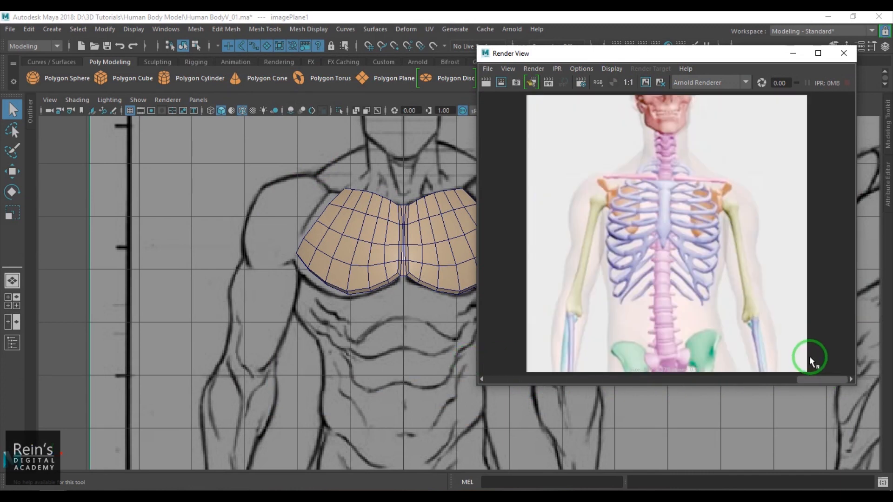
scroll(705, 266, up, 3)
scroll(705, 269, down, 2)
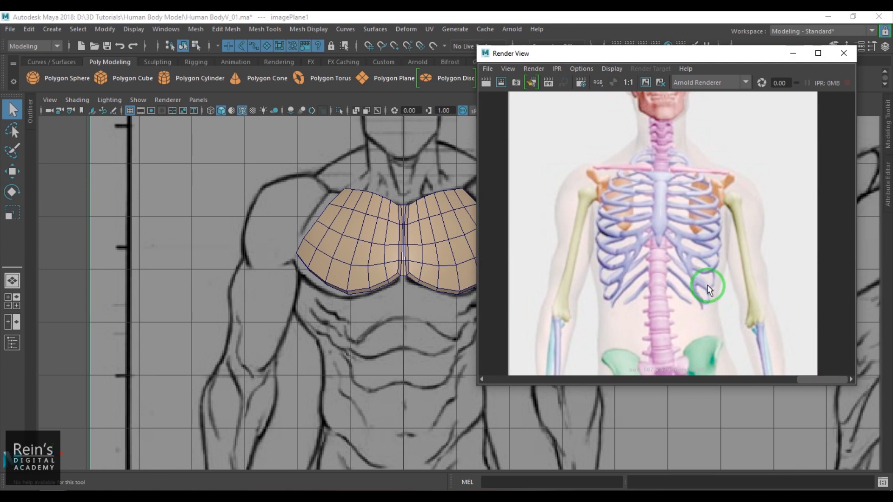
scroll(708, 290, up, 1)
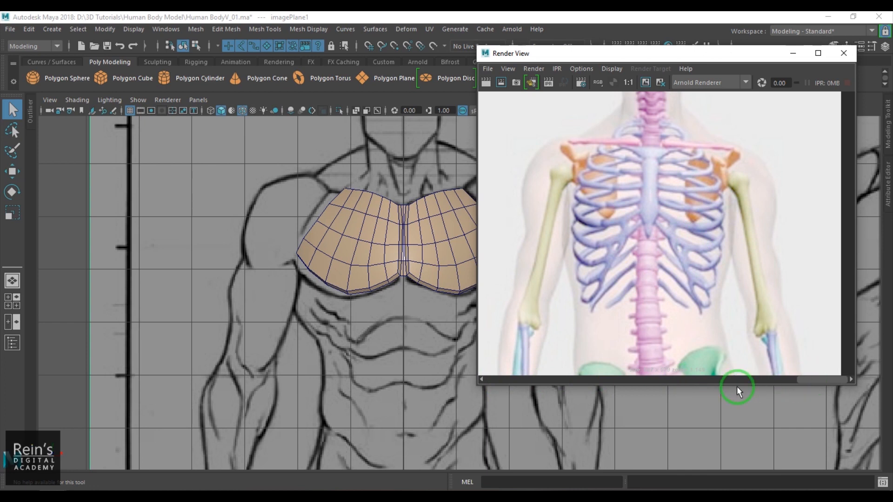
Step: Examine the stored sternum and clavicle reference up close, and switch to the labelled muscle and skeleton image
drag(807, 379, 757, 379)
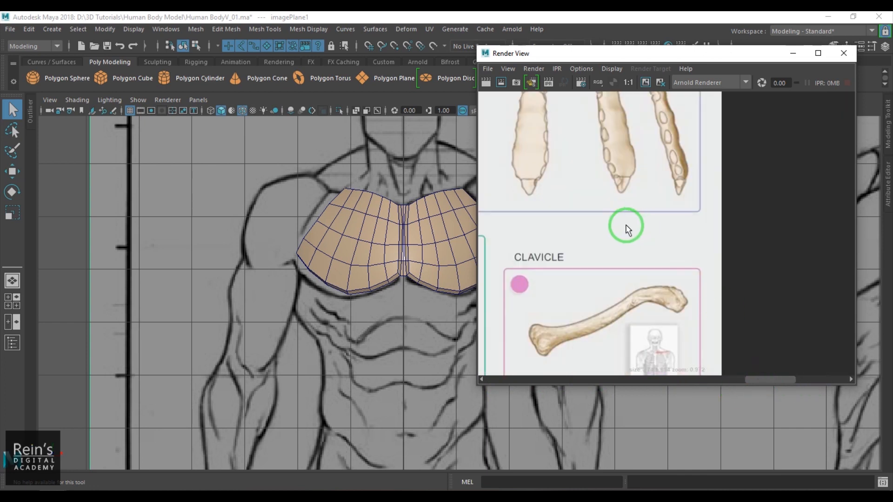
scroll(626, 227, down, 1)
scroll(618, 228, up, 1)
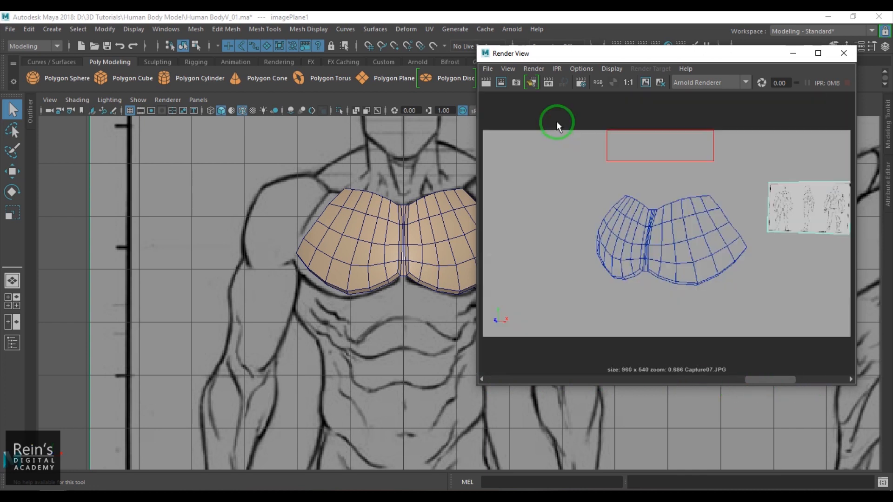
mouse_move(787, 379)
mouse_down()
mouse_move(816, 378)
mouse_move(757, 378)
mouse_move(771, 380)
mouse_up()
scroll(772, 261, up, 2)
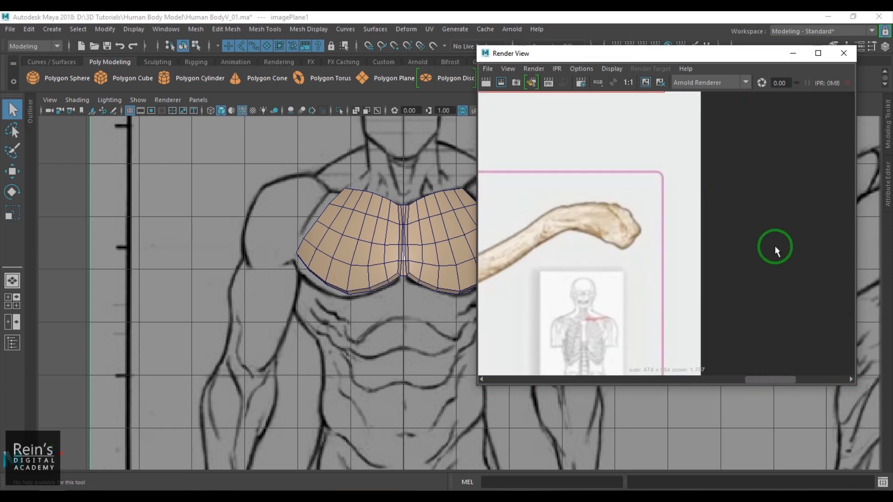
scroll(773, 248, down, 3)
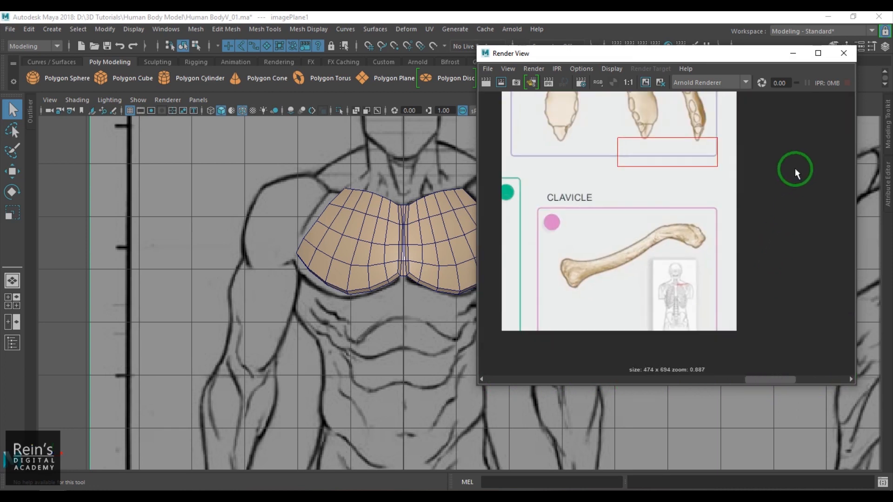
alt+middle_drag(793, 167, 805, 260)
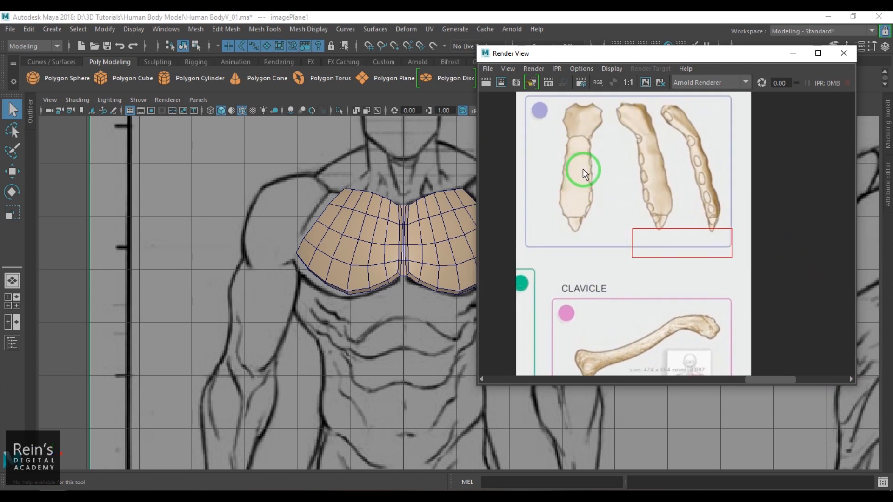
alt+middle_drag(785, 289, 791, 219)
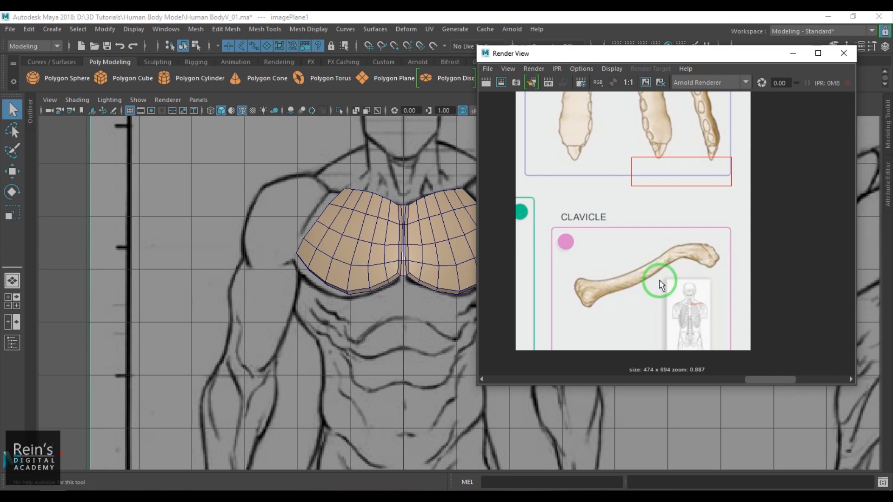
click(722, 380)
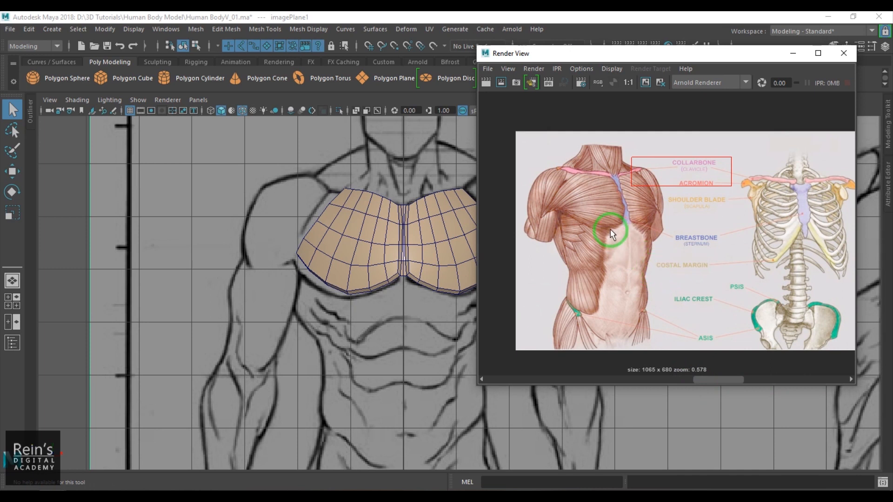
Step: Switch from the labelled bone image to the stored numbered muscle image, examine its torso up close, and move the Render View aside
scroll(611, 233, up, 2)
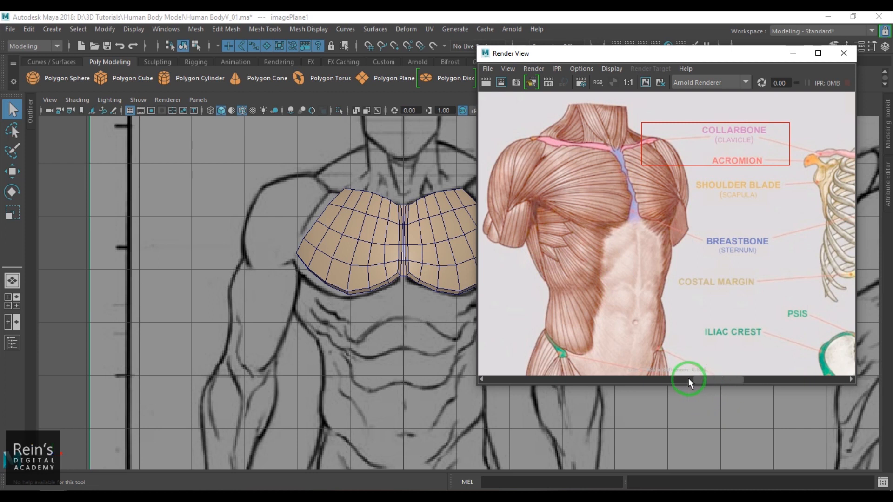
click(647, 379)
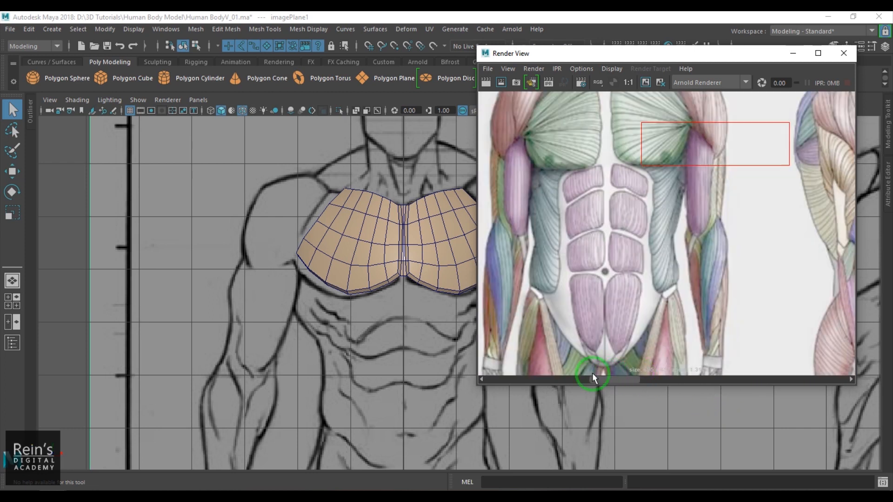
click(611, 379)
drag(515, 372, 571, 372)
scroll(653, 255, down, 4)
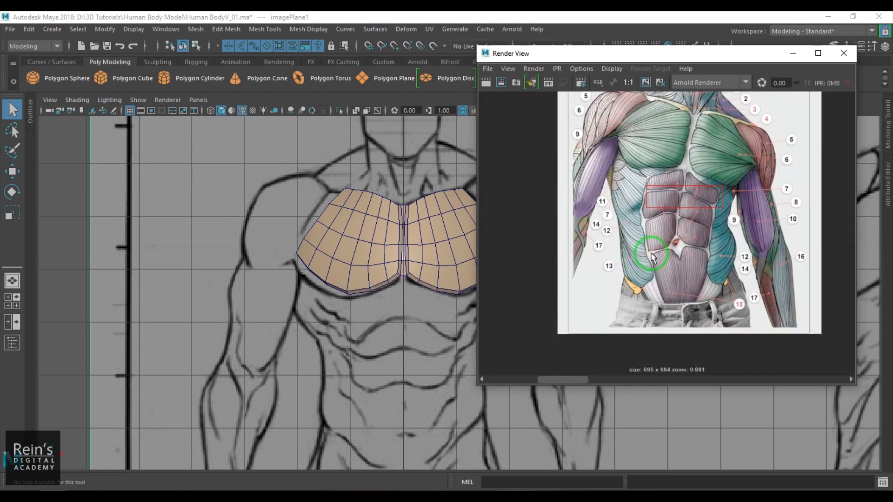
scroll(651, 255, up, 4)
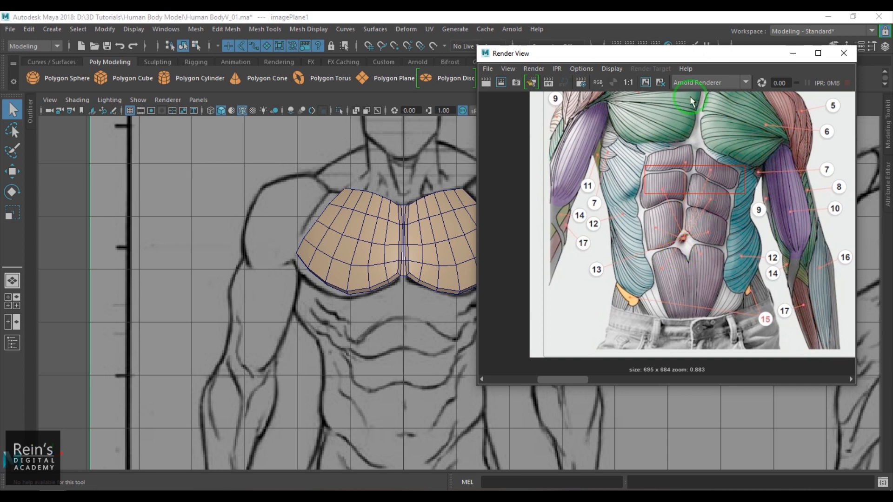
drag(661, 53, 705, 56)
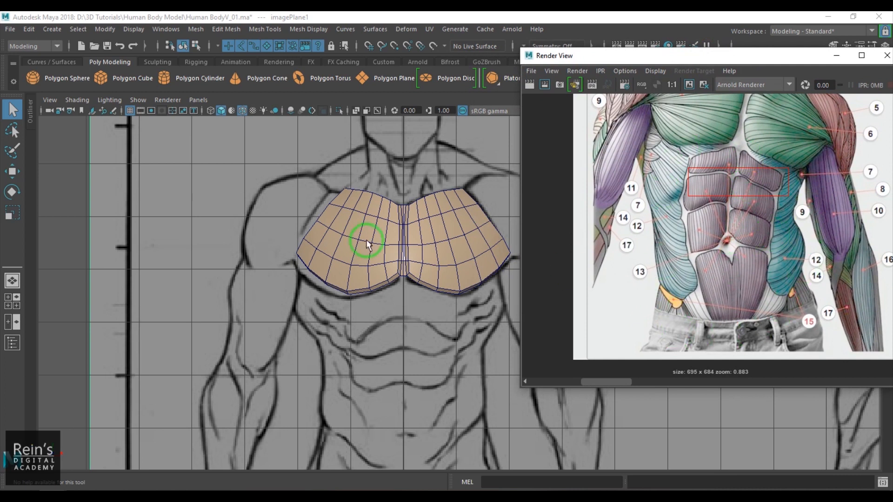
Step: Switch from the front view to the perspective view and inspect the chest mesh's lower rim up close
alt+middle_drag(386, 279, 329, 279)
key(space)
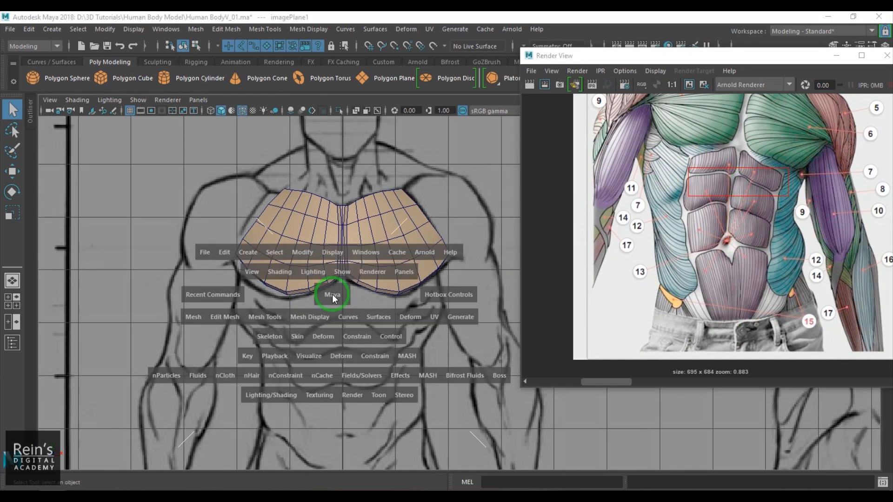
drag(332, 295, 336, 250)
alt+drag(367, 289, 395, 292)
alt+middle_drag(396, 292, 289, 247)
alt+drag(289, 248, 354, 256)
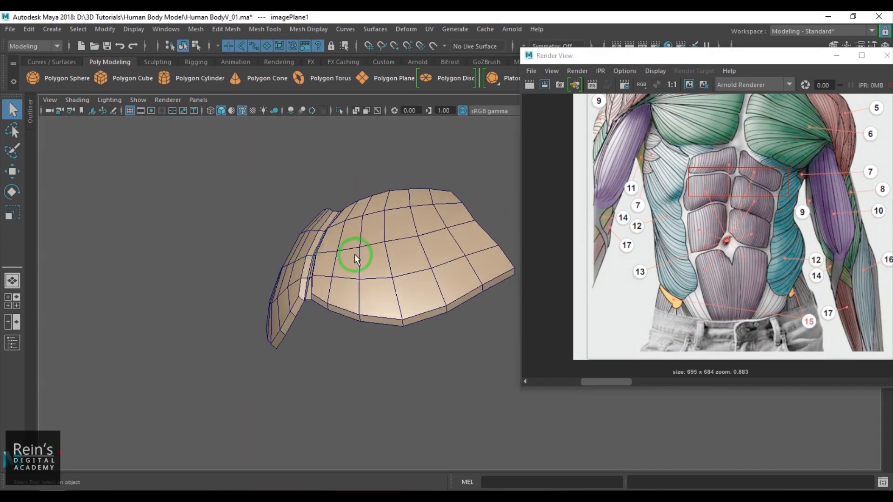
alt+middle_drag(355, 256, 338, 237)
alt+right_drag(339, 237, 419, 298)
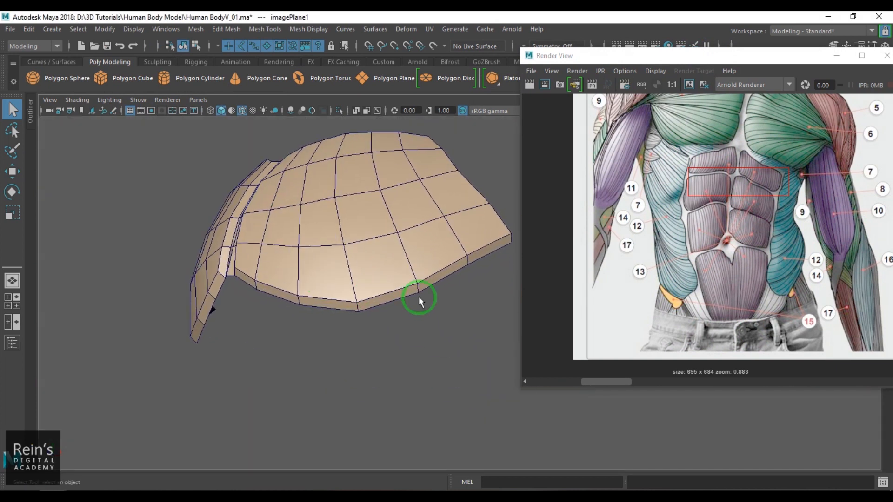
alt+drag(385, 259, 405, 239)
Step: Reposition vertices on the lower rim of the selectable chest half to even out its outline
key(F9)
click(427, 270)
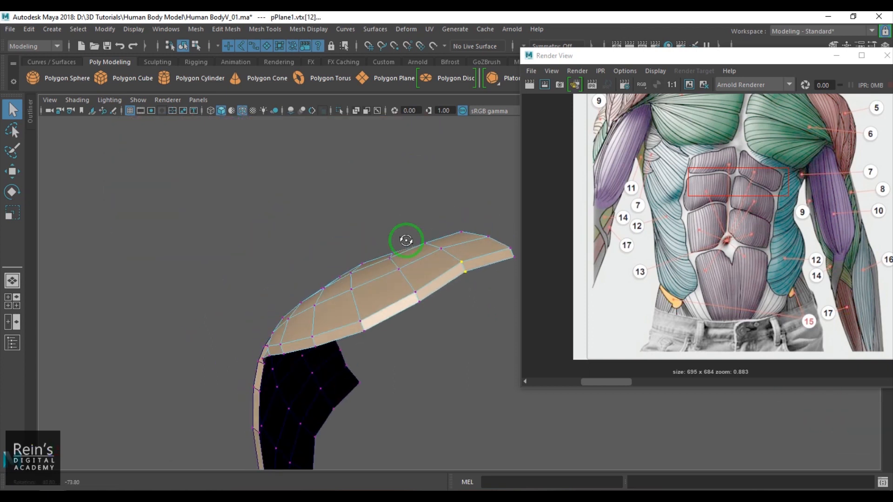
key(w)
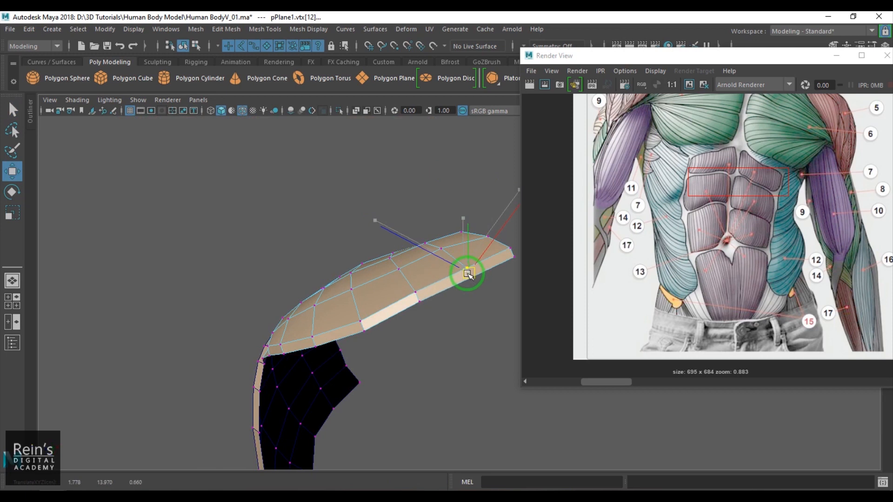
click(421, 301)
alt+drag(422, 303, 459, 369)
drag(418, 299, 367, 299)
Step: Move the lower rim edges of the chest mesh slightly downward and return to object mode
key(F10)
click(339, 311)
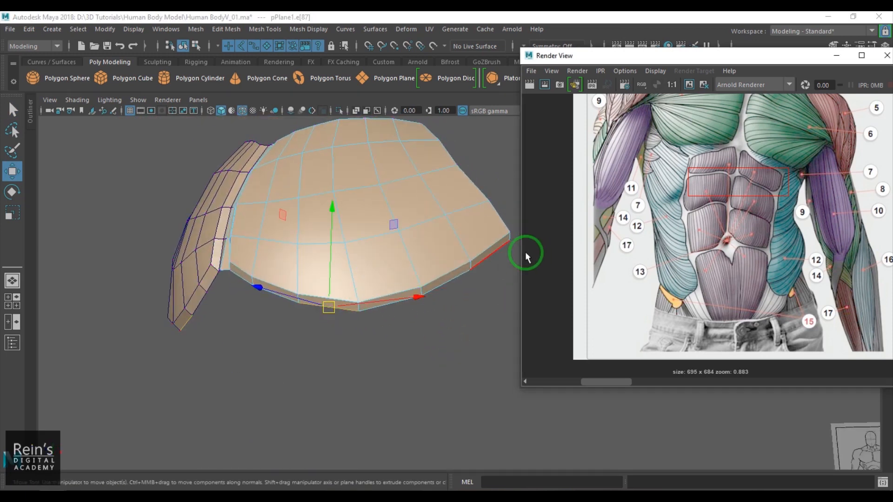
shift+double_click(494, 252)
drag(408, 201, 409, 204)
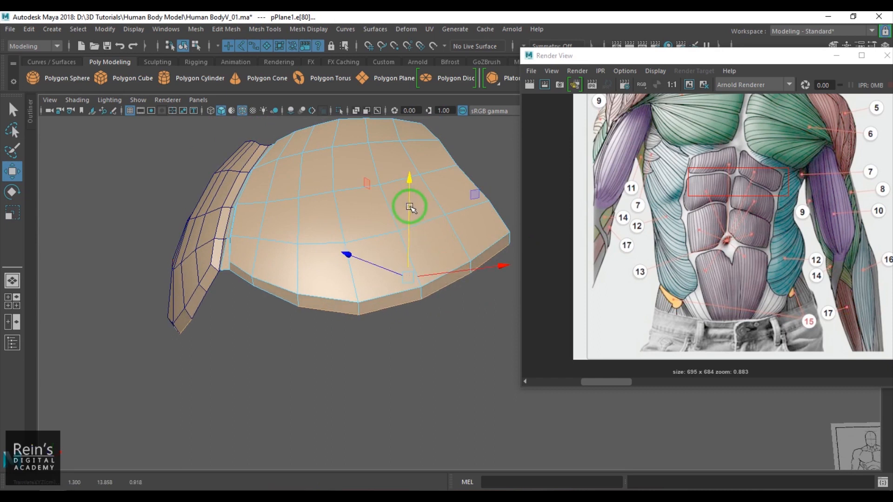
alt+drag(393, 248, 424, 275)
key(F8)
Step: Examine the chest mesh around the sternum, its underside and lower rim edges, and return to the front view
alt+middle_drag(303, 241, 473, 310)
scroll(395, 279, up, 4)
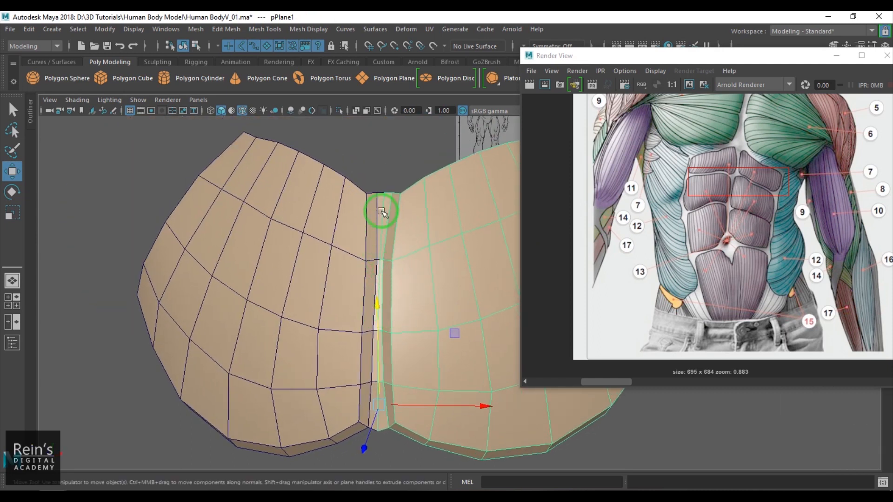
click(377, 163)
alt+drag(407, 269, 413, 199)
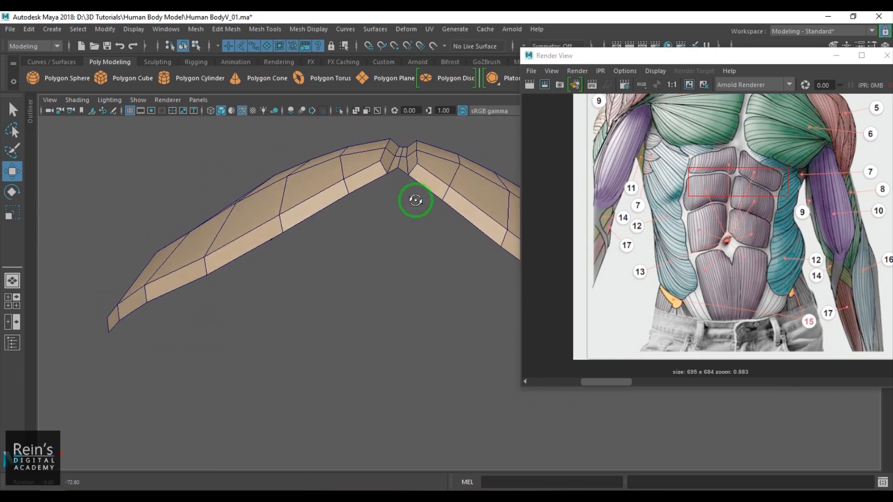
alt+drag(402, 157, 359, 267)
click(380, 301)
scroll(345, 262, up, 2)
key(F10)
click(254, 231)
right_drag(376, 242, 452, 209)
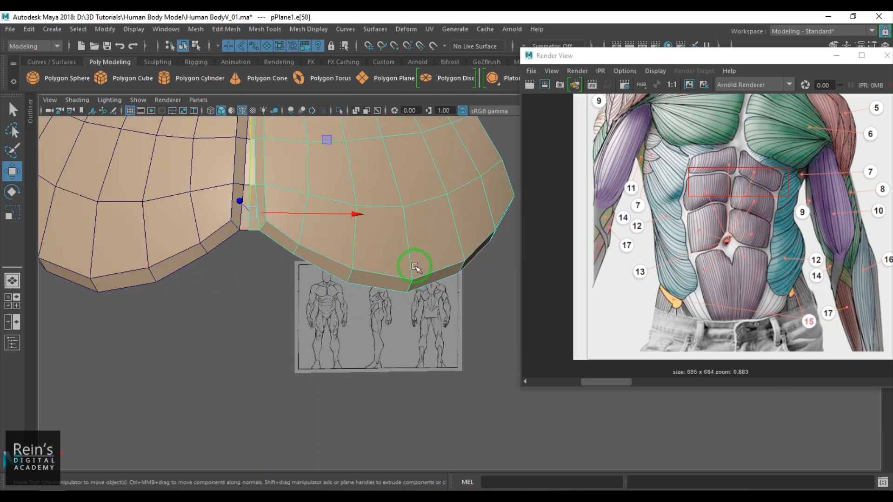
click(392, 375)
key(space)
key(space)
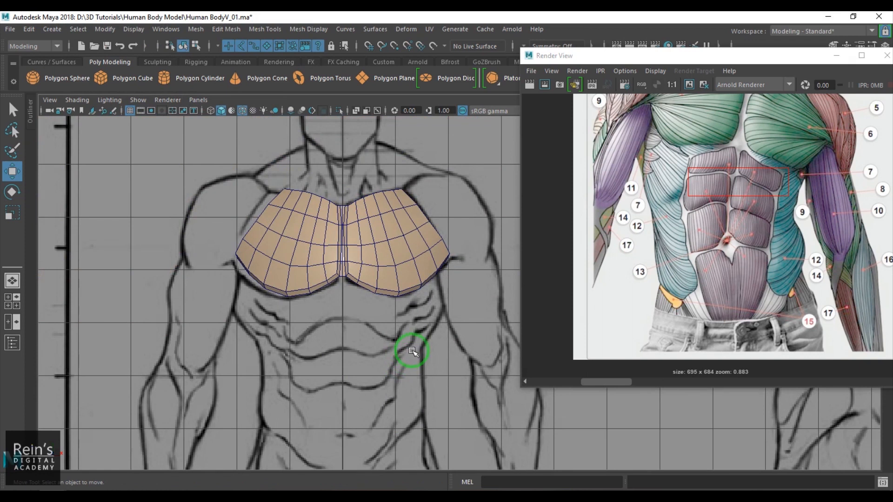
Step: Examine where the pectoral muscles meet the abdominal muscles in the numbered muscle reference
scroll(358, 328, up, 1)
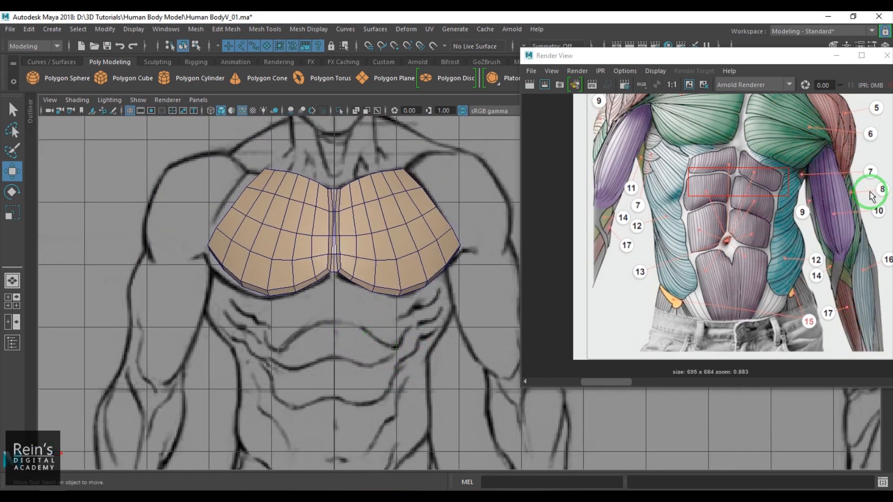
scroll(762, 217, up, 2)
alt+middle_drag(758, 230, 772, 312)
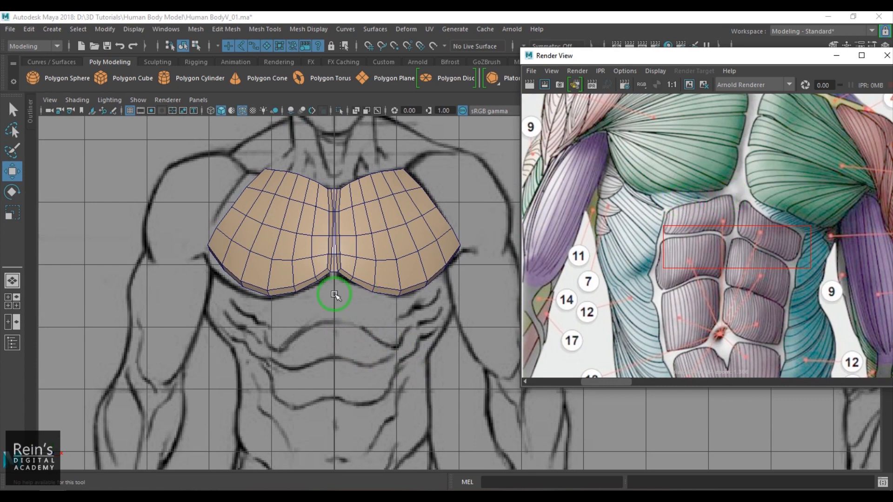
Step: Extrude the chest mesh's bottom edges beside the sternum a short distance downward as the first strip of the abdomen
scroll(343, 295, up, 6)
scroll(391, 261, up, 1)
scroll(372, 213, up, 1)
click(361, 203)
key(F10)
click(359, 209)
key(q)
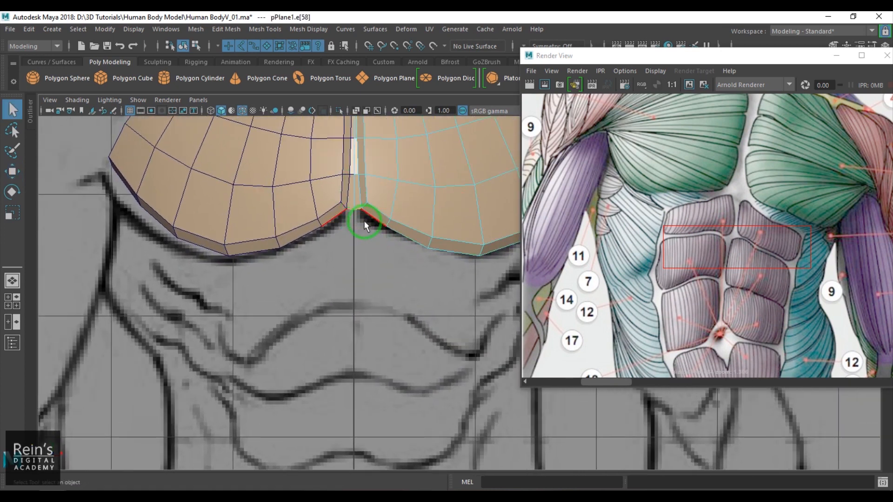
shift+click(376, 220)
shift+click(396, 235)
alt+middle_drag(454, 354, 409, 266)
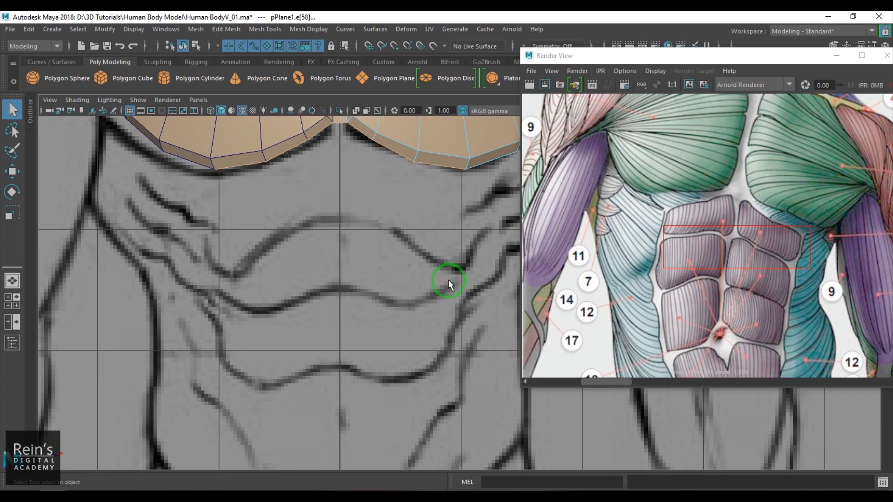
alt+middle_drag(413, 220, 417, 296)
key(ctrl+e)
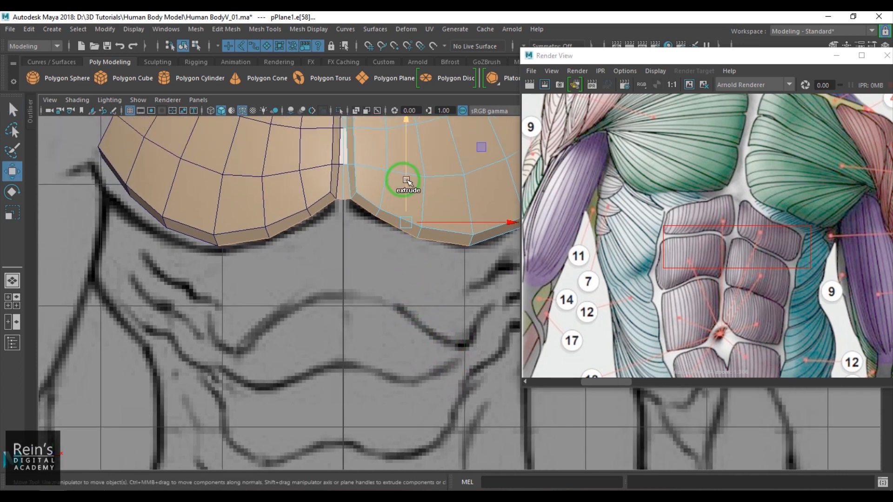
drag(405, 181, 405, 196)
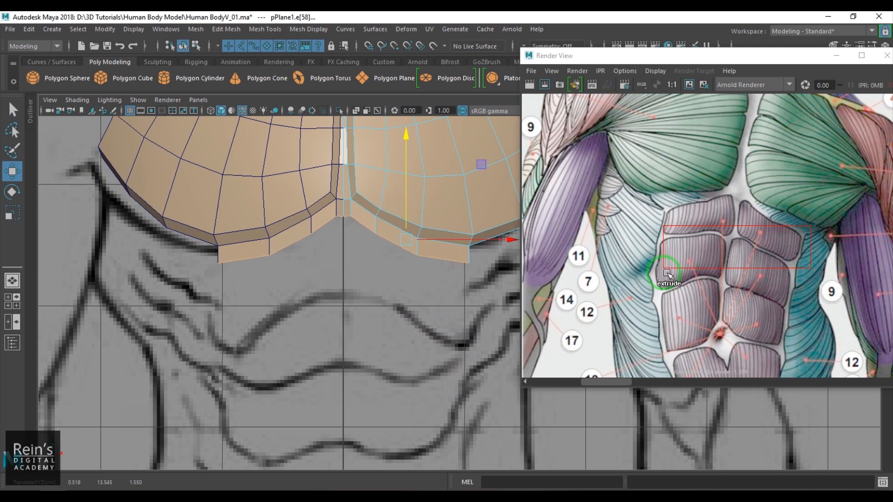
Step: Switch to the perspective view and examine the curvature of the extruded strip from below
alt+middle_drag(262, 262, 244, 283)
alt+right_drag(243, 283, 327, 246)
key(space)
drag(327, 248, 325, 222)
alt+drag(327, 227, 375, 233)
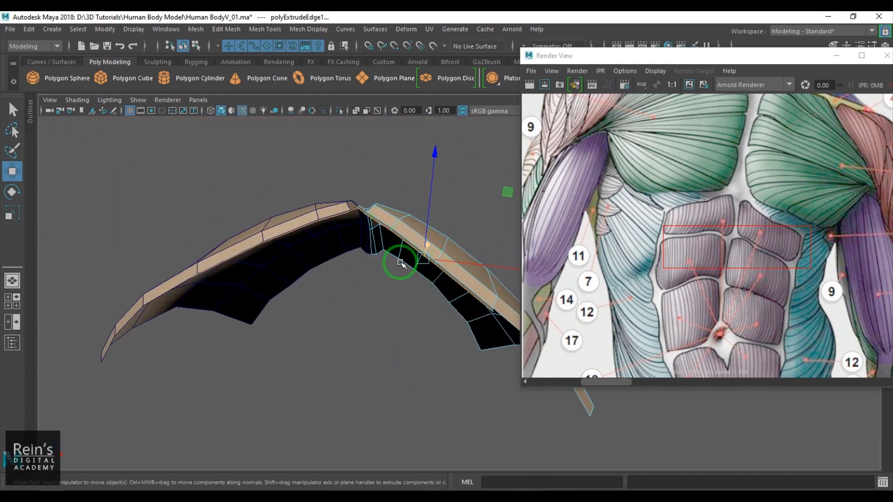
mouse_move(393, 261)
alt+mouse_down()
mouse_move(362, 240)
mouse_move(395, 269)
alt+mouse_up()
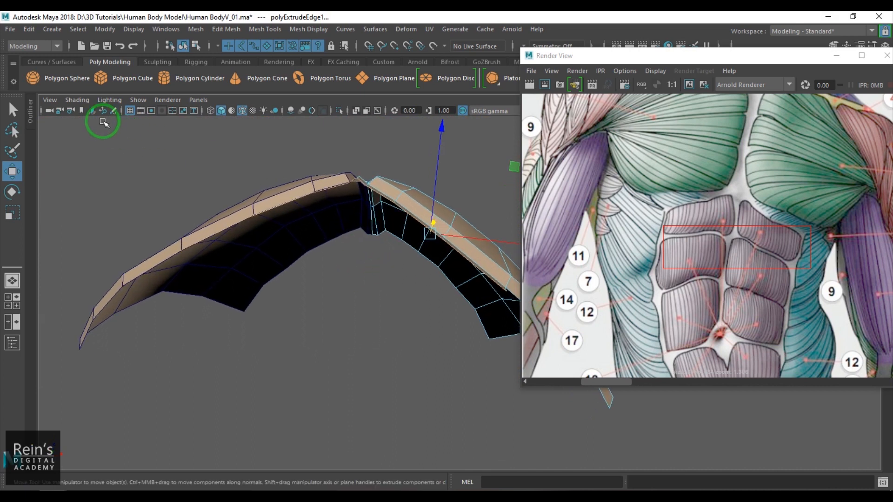
click(44, 99)
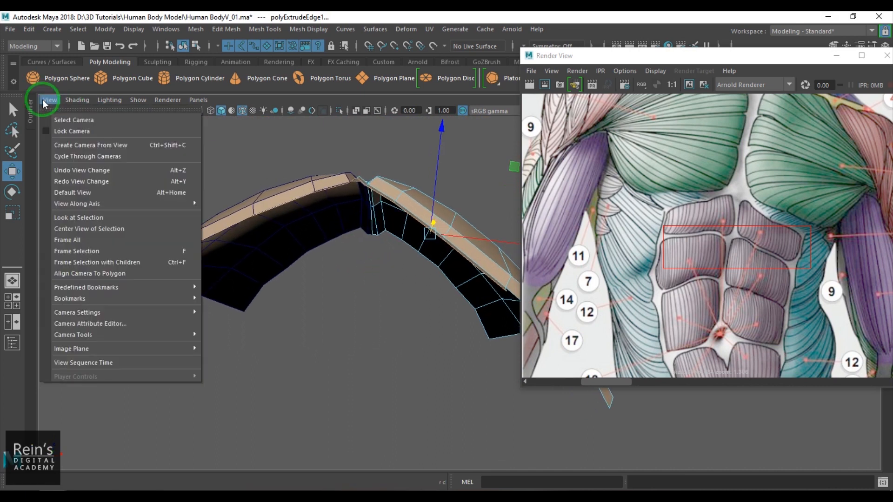
click(77, 100)
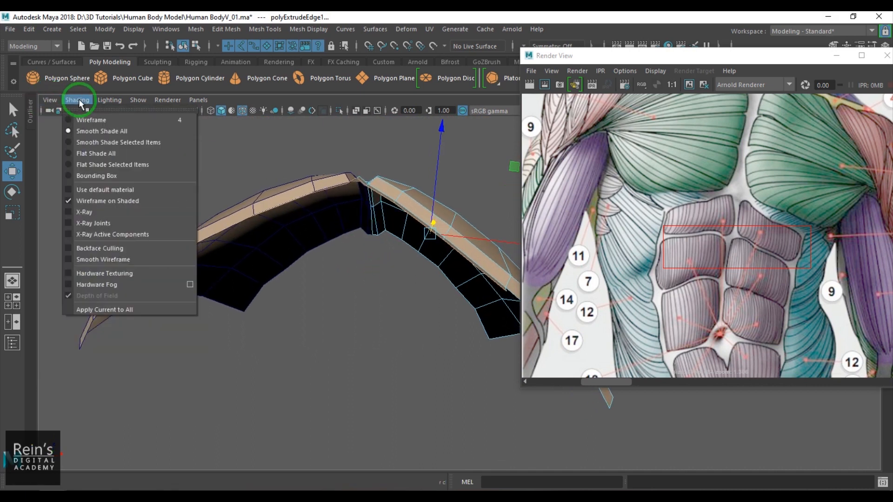
click(111, 100)
click(197, 100)
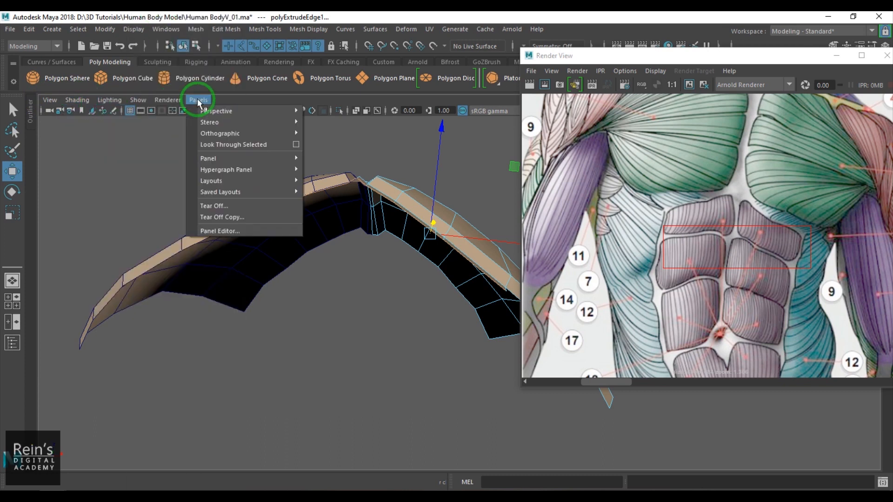
click(349, 15)
Step: Move the Render View aside to uncover more of the viewport, and open the Grease Pencil tool clear of the mesh
click(585, 93)
drag(584, 61, 607, 72)
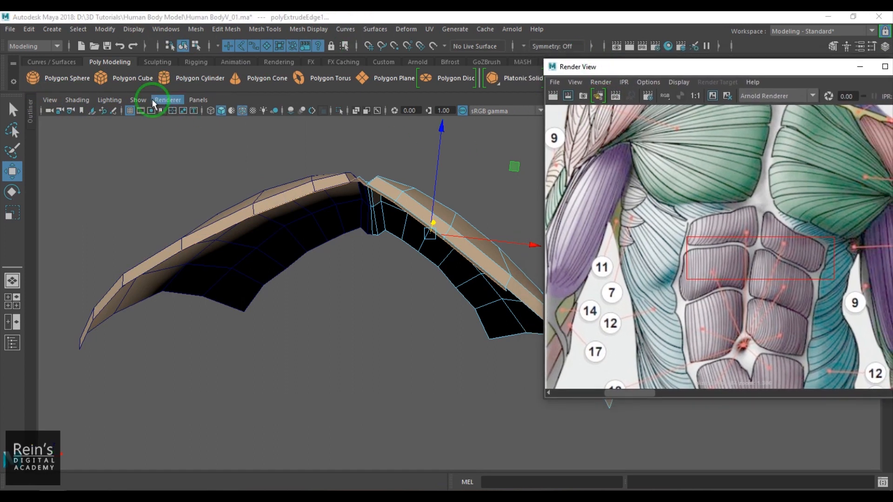
click(113, 112)
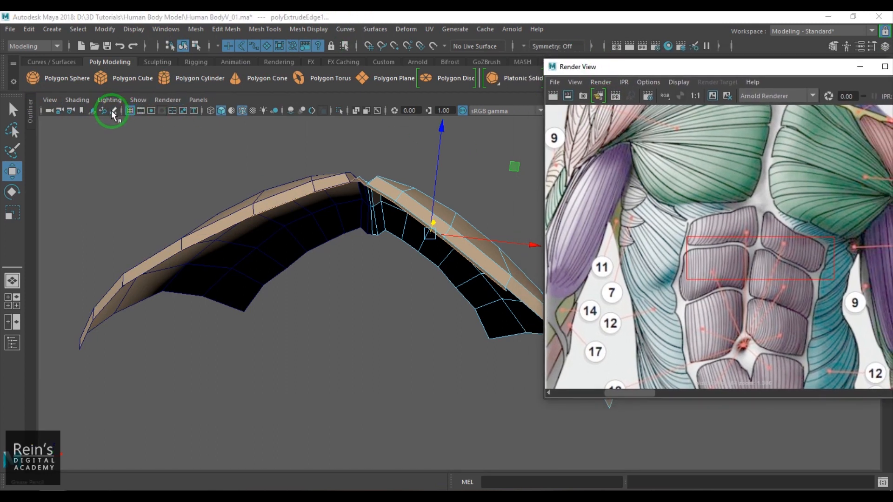
drag(181, 163, 164, 119)
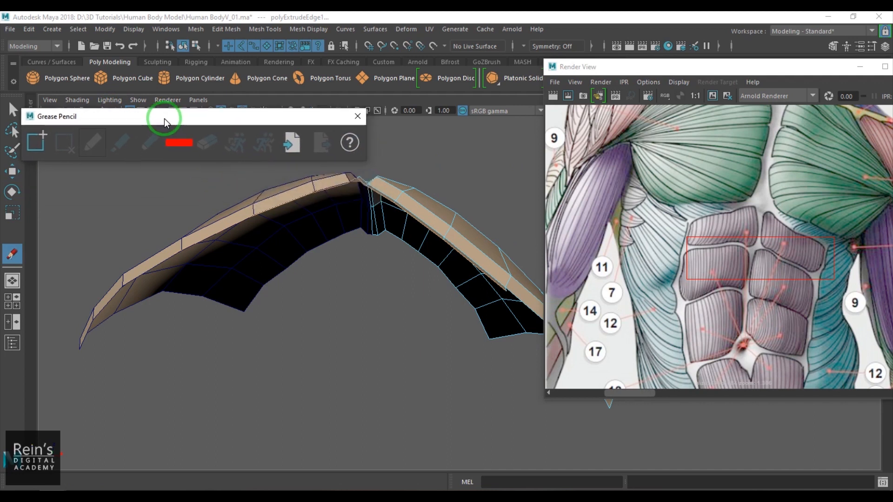
Step: Sketch a pointed peak and a rounded arch below the mesh, plus a straight line and a bulging curve over one chest half
mouse_move(117, 417)
mouse_down()
mouse_move(196, 367)
mouse_move(274, 410)
mouse_up()
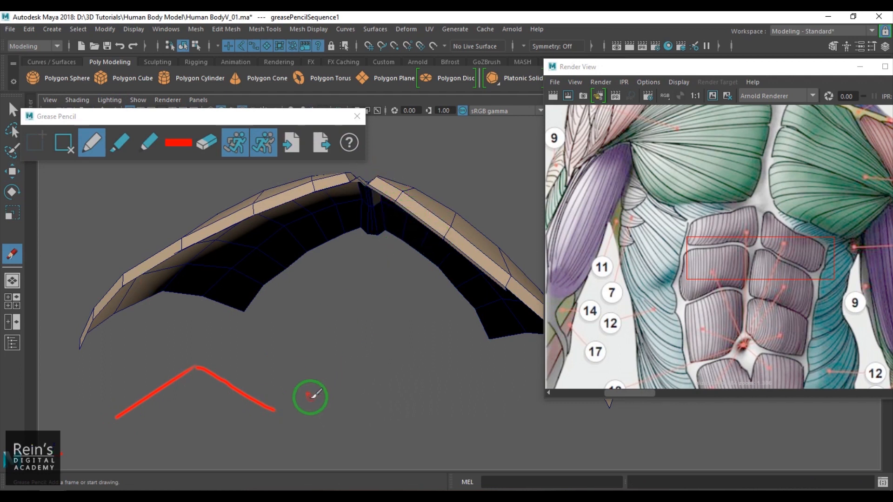
mouse_move(333, 374)
mouse_down()
mouse_move(383, 360)
mouse_move(432, 379)
mouse_up()
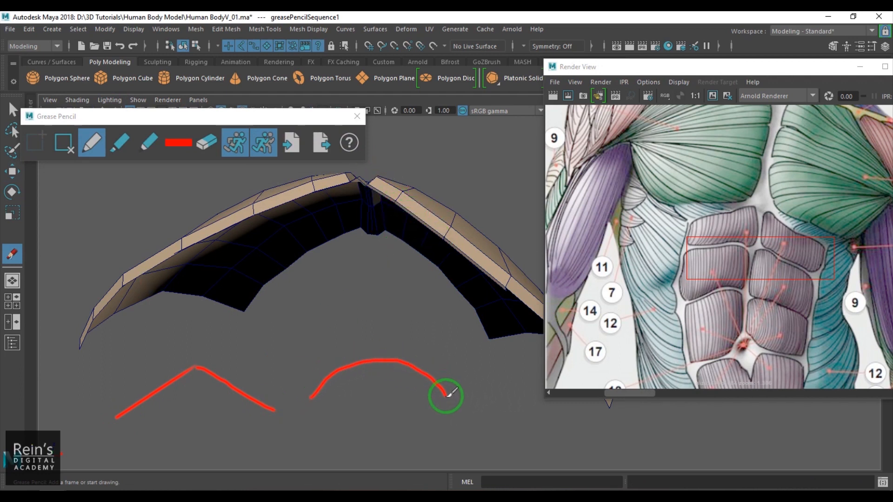
drag(373, 184, 531, 289)
mouse_move(371, 185)
mouse_down()
mouse_move(443, 200)
mouse_move(523, 261)
mouse_up()
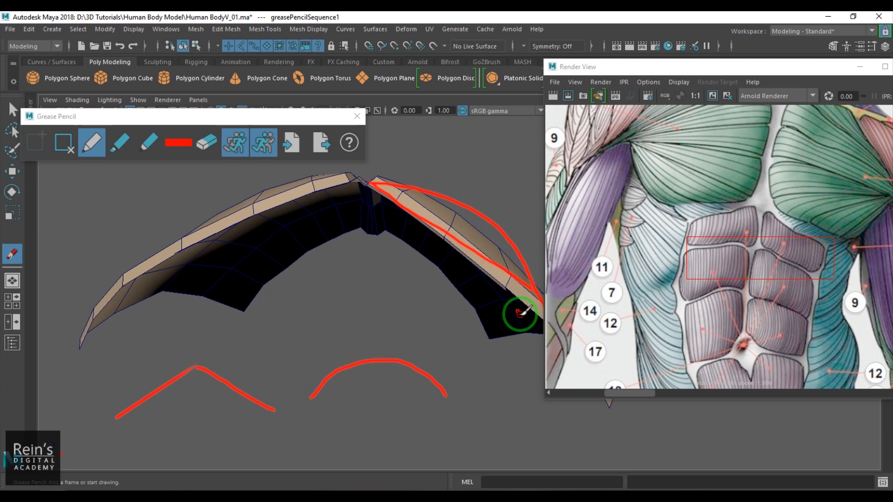
Step: Delete the Grease Pencil frame with its sketches, close the Grease Pencil, and face the front of the chest mesh
click(67, 145)
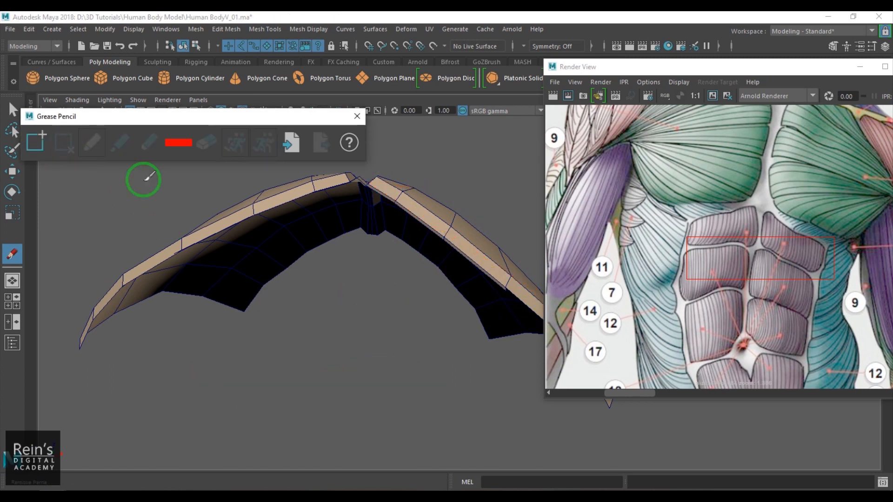
click(357, 116)
alt+drag(425, 243, 401, 333)
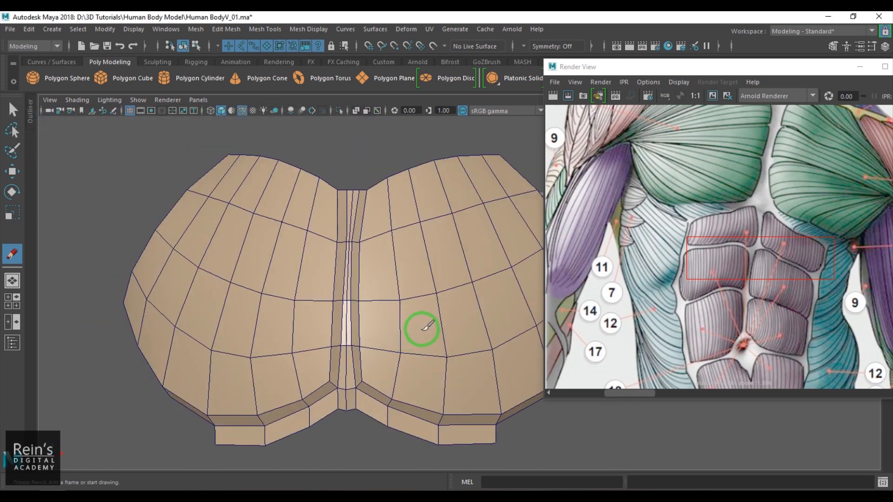
Step: Move the vertices at the inner end of the chest's lower strip in depth to smooth the curve near the centre line
key(w)
click(376, 396)
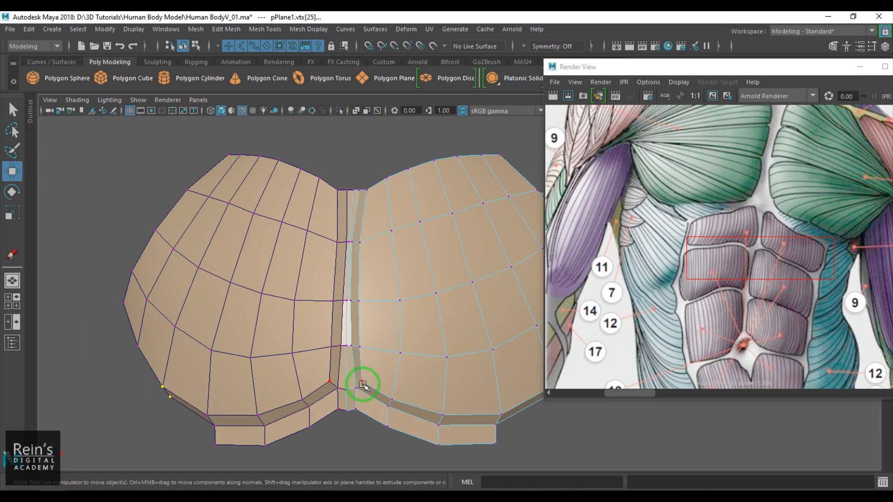
drag(407, 440, 385, 324)
drag(446, 176, 450, 167)
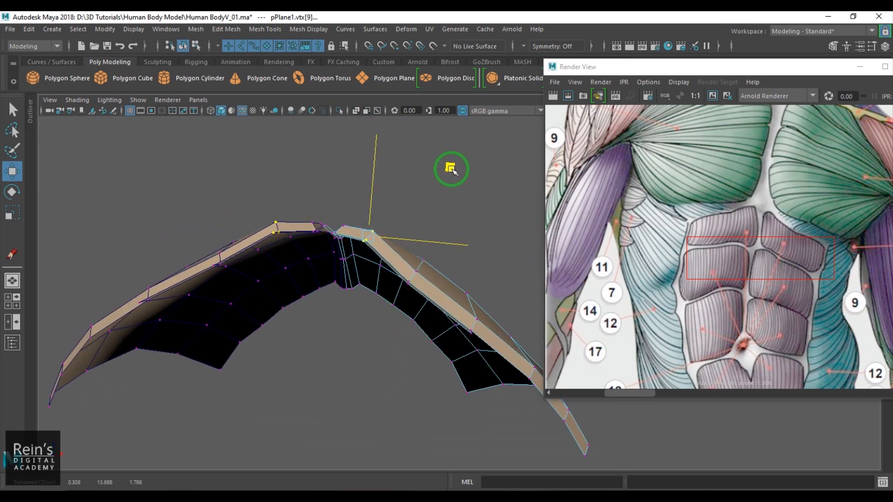
alt+drag(448, 290, 416, 448)
drag(404, 382, 405, 380)
alt+drag(405, 380, 489, 215)
Step: Shift the vertex columns farther out along the lower strip in depth to round the underside of the chest
drag(490, 178, 476, 424)
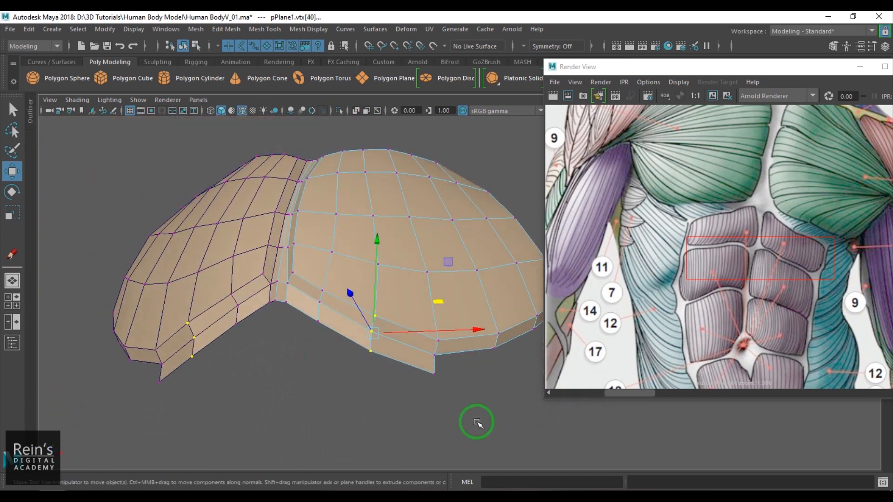
drag(413, 326, 413, 327)
alt+drag(413, 327, 451, 309)
drag(508, 205, 520, 179)
alt+drag(454, 312, 403, 375)
click(419, 319)
alt+drag(419, 319, 443, 288)
alt+drag(510, 375, 481, 294)
click(484, 292)
alt+drag(469, 343, 435, 309)
Step: Fine-tune individual vertices along the outer front curve of the chest half to even out its bulge
click(389, 209)
drag(389, 208, 381, 208)
click(428, 197)
click(393, 190)
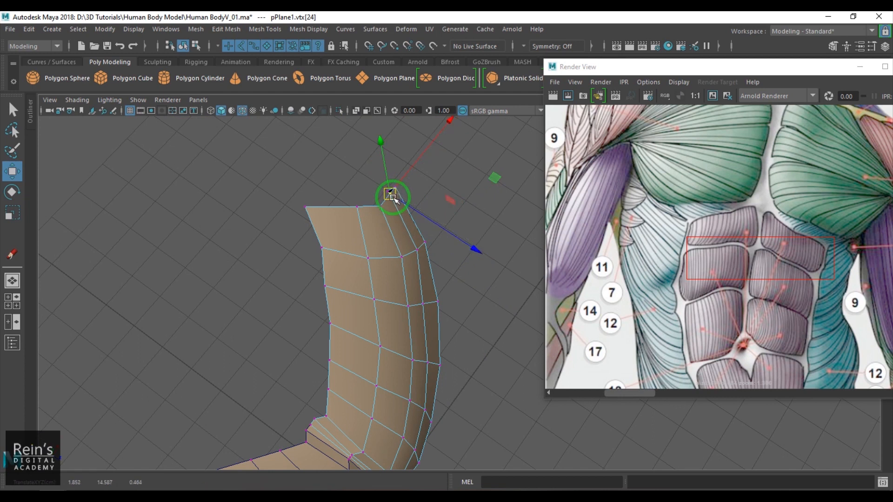
click(423, 304)
click(417, 249)
click(428, 363)
drag(432, 370, 433, 372)
alt+middle_drag(438, 418, 440, 376)
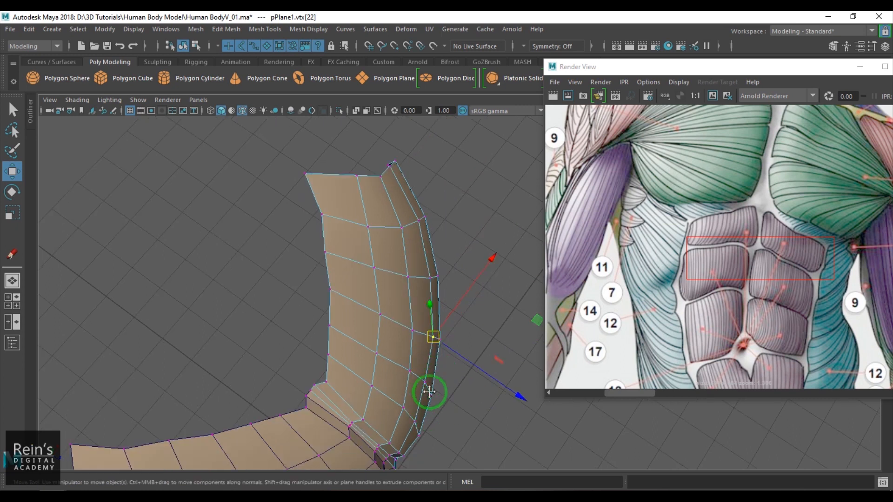
alt+middle_drag(431, 415, 430, 380)
click(424, 356)
click(417, 393)
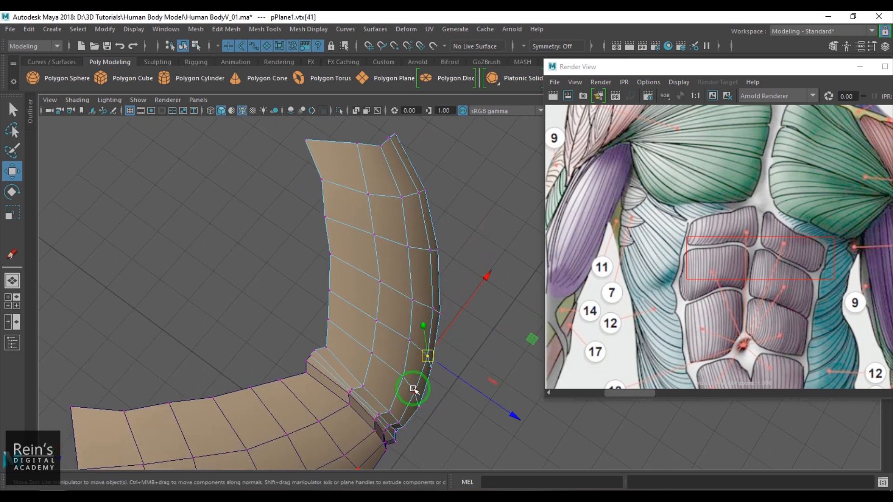
alt+drag(492, 400, 384, 361)
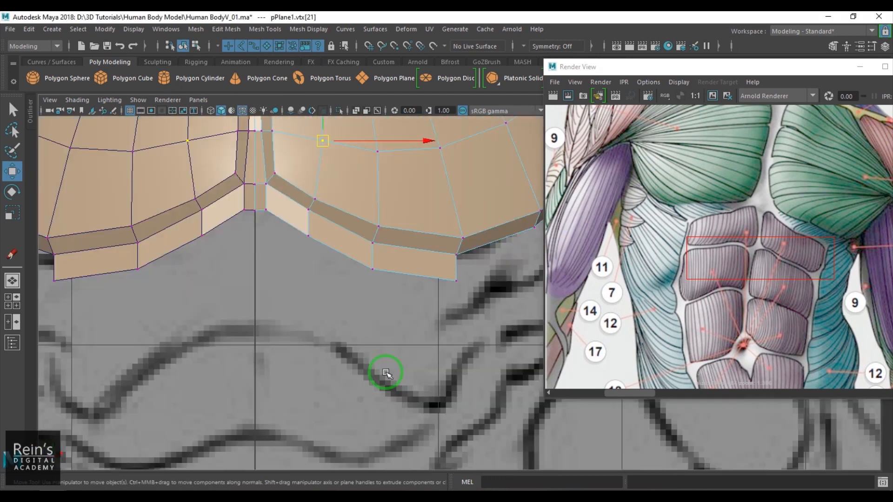
Step: In the front view, reshape the strip's lower border into a slanted line rising to the centre, with the outer corner pulled down and inward
scroll(439, 325, down, 5)
scroll(418, 319, up, 2)
scroll(354, 255, up, 3)
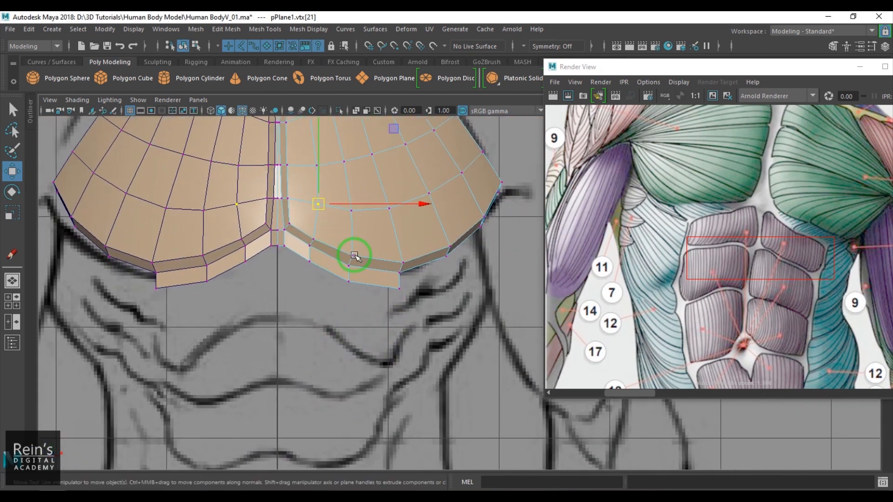
scroll(382, 274, up, 2)
click(358, 269)
drag(358, 269, 405, 298)
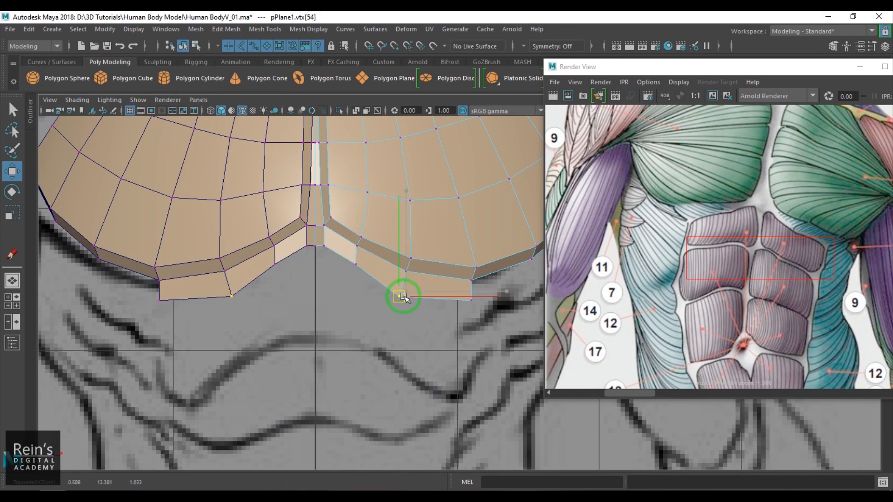
click(471, 300)
drag(472, 300, 460, 320)
click(400, 301)
drag(400, 300, 403, 288)
click(359, 270)
drag(359, 270, 359, 265)
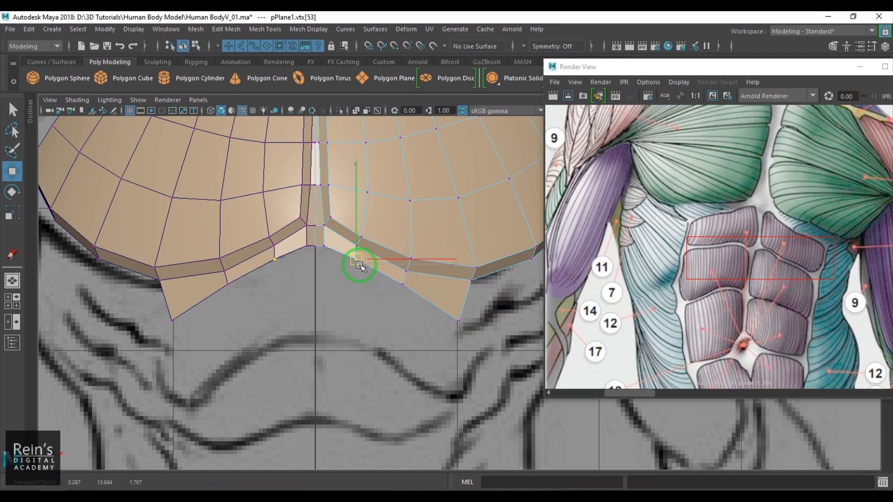
drag(325, 237, 319, 236)
Step: Select the lower border edges of the strip between both outer corners and extrude them straight down to the crotch of the reference sketch
key(F11)
click(440, 294)
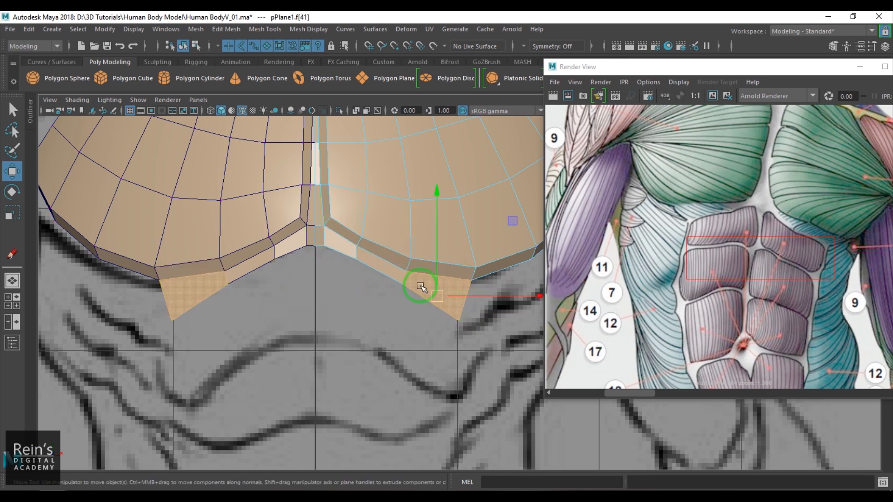
scroll(403, 293, down, 5)
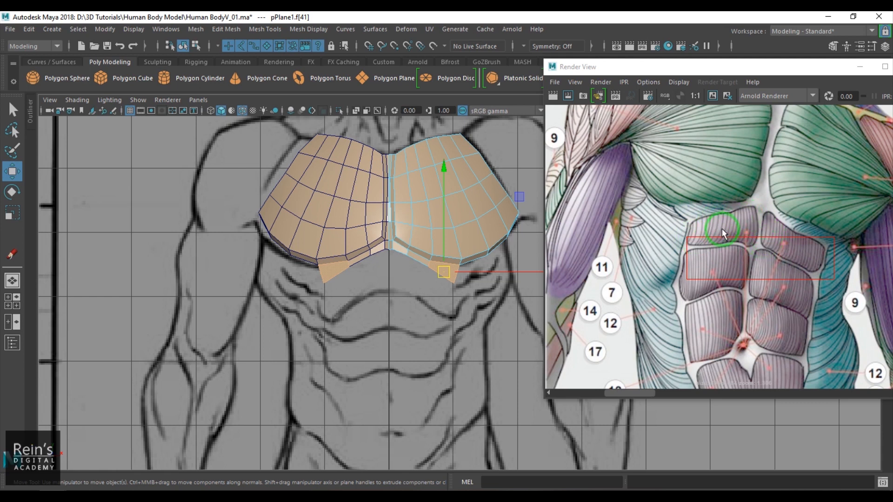
click(491, 275)
scroll(457, 270, up, 2)
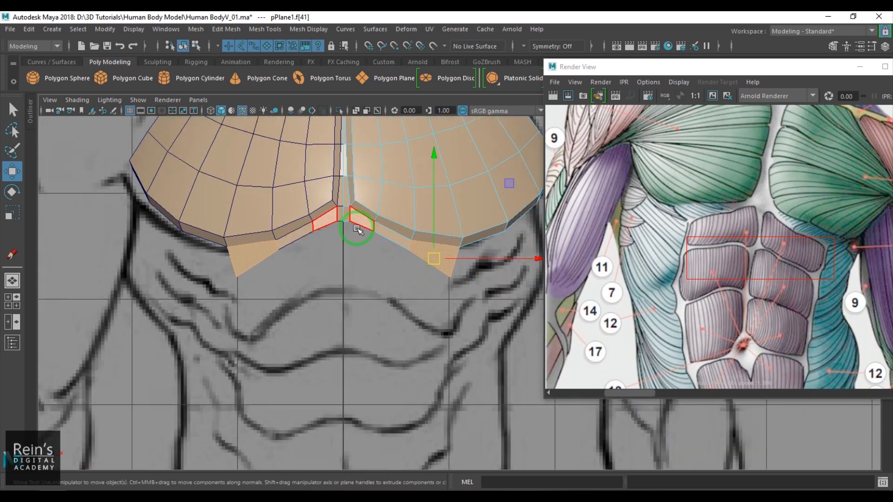
click(343, 221)
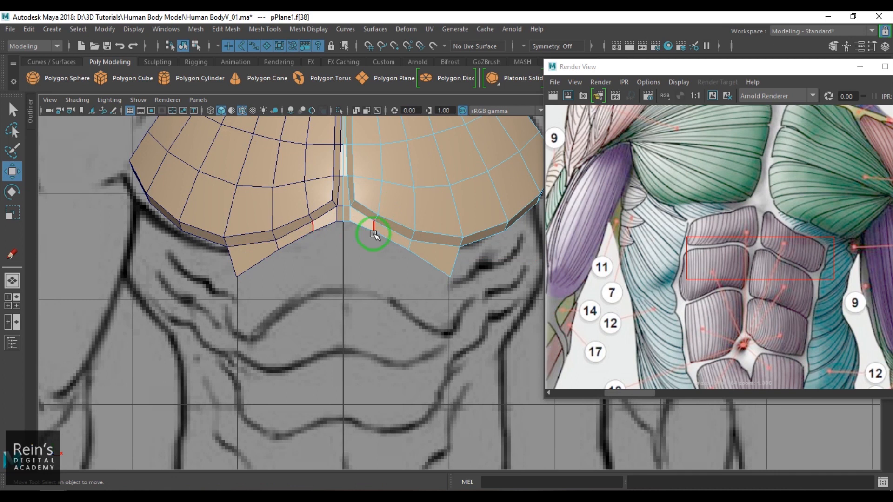
click(338, 233)
click(354, 220)
click(348, 223)
shift+click(438, 270)
scroll(432, 279, down, 5)
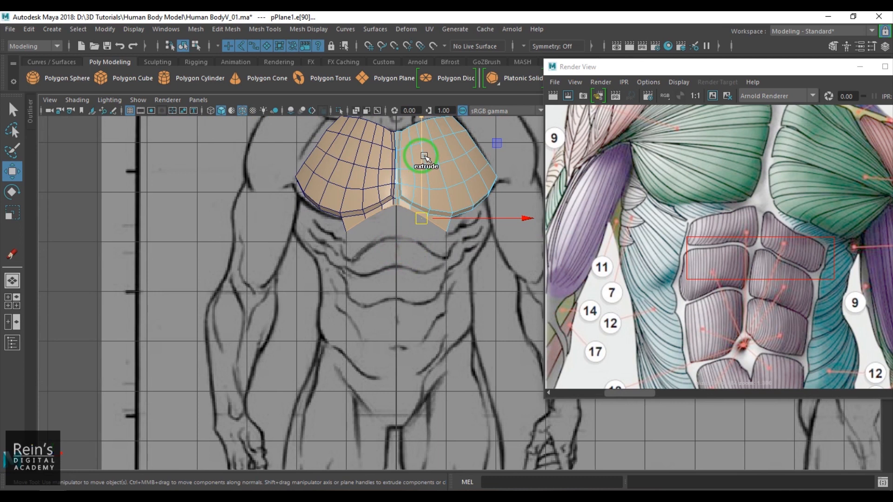
shift+drag(423, 154, 417, 364)
scroll(417, 364, up, 10)
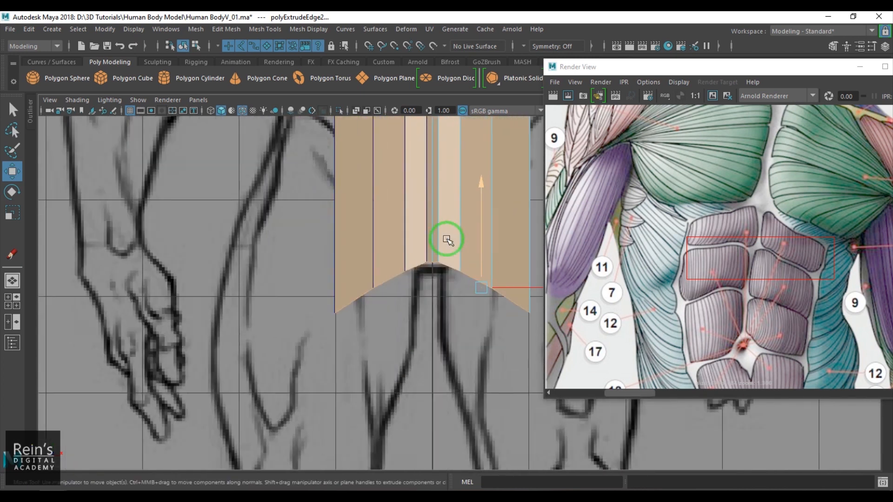
Step: Move the extruded panel's bottom vertices onto the groin lines of the front sketch, raising the outer ones above the centre
alt+middle_drag(433, 260, 417, 285)
scroll(418, 285, up, 1)
right_drag(417, 275, 400, 268)
click(409, 291)
drag(409, 293, 453, 265)
drag(450, 300, 488, 211)
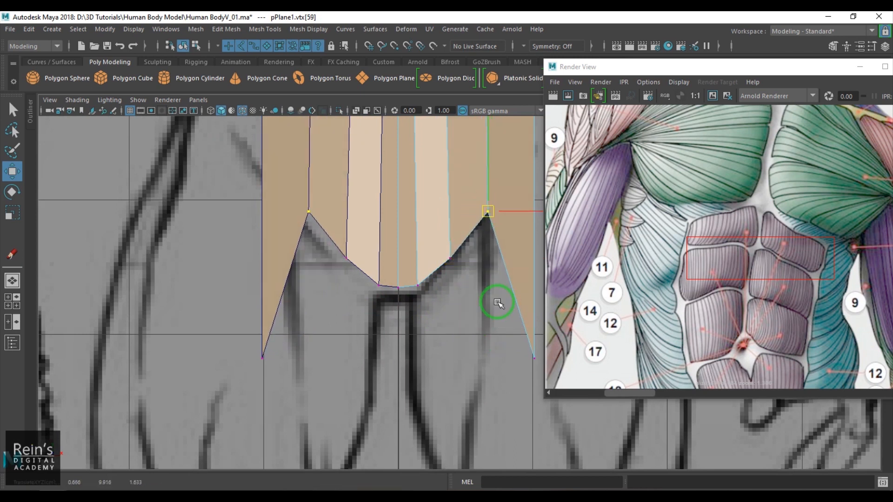
scroll(496, 301, down, 5)
alt+middle_drag(443, 297, 369, 316)
drag(450, 358, 451, 359)
drag(426, 345, 431, 243)
Step: In the side view, move the panel's bottom border vertices in depth to match the lower belly profile of the sketch
key(space)
drag(417, 295, 416, 257)
key(space)
drag(369, 314, 400, 313)
scroll(400, 313, down, 5)
scroll(409, 358, up, 8)
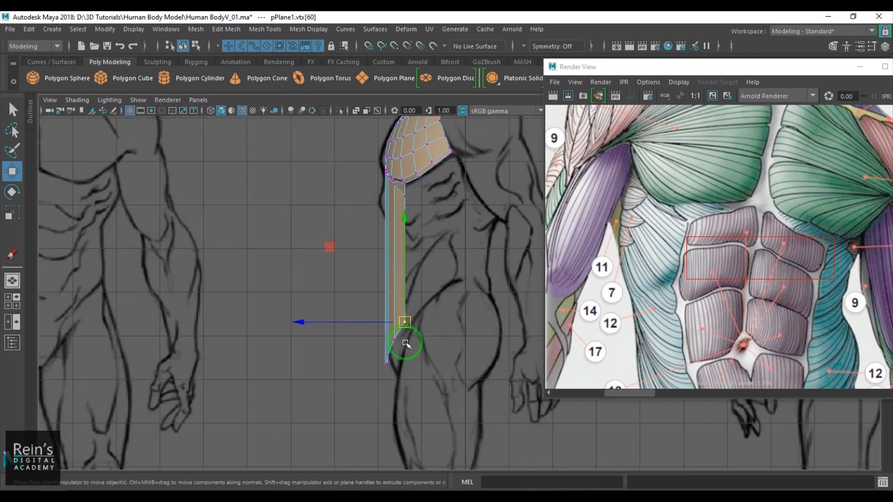
drag(362, 245, 311, 183)
drag(302, 272, 322, 275)
drag(388, 217, 390, 225)
Step: In the perspective view from below, reposition the panel's bottom border vertices one by one to give the abdomen a rounded cross-section
key(space)
drag(385, 261, 379, 238)
alt+drag(385, 291, 434, 235)
drag(487, 204, 484, 208)
key(ctrl+z)
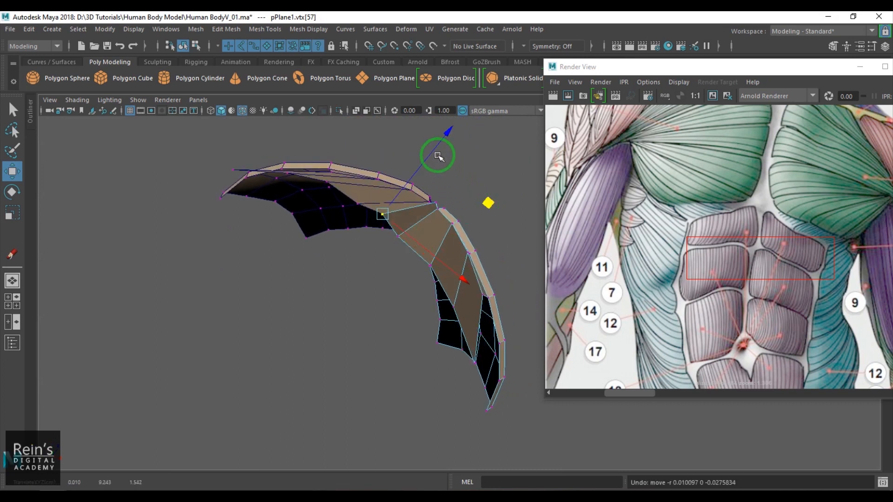
click(518, 145)
click(398, 237)
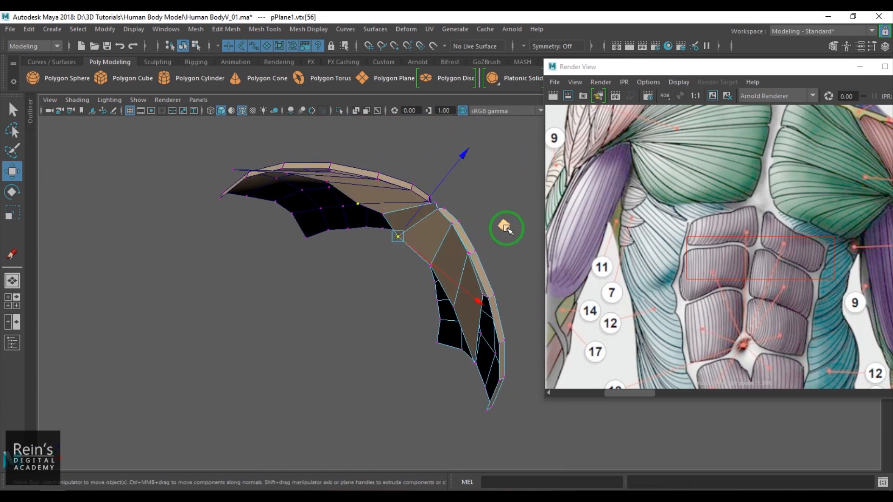
alt+drag(517, 225, 503, 275)
click(453, 288)
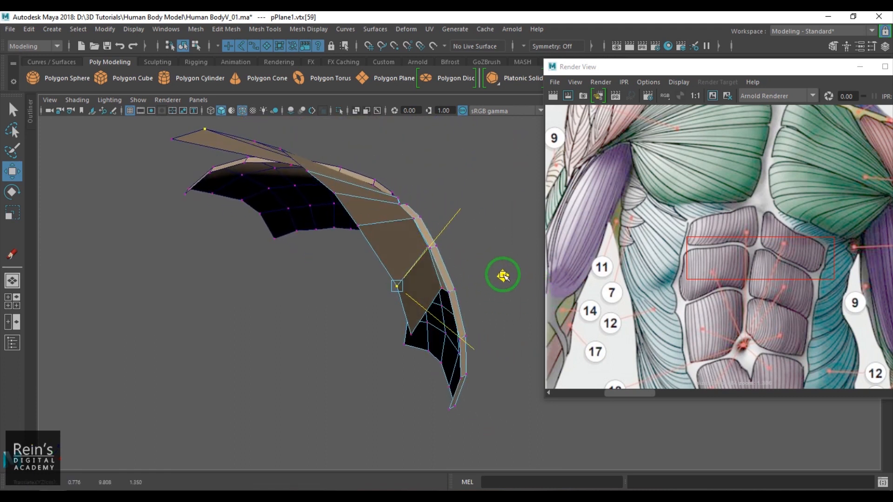
click(358, 228)
drag(457, 218, 479, 225)
click(332, 194)
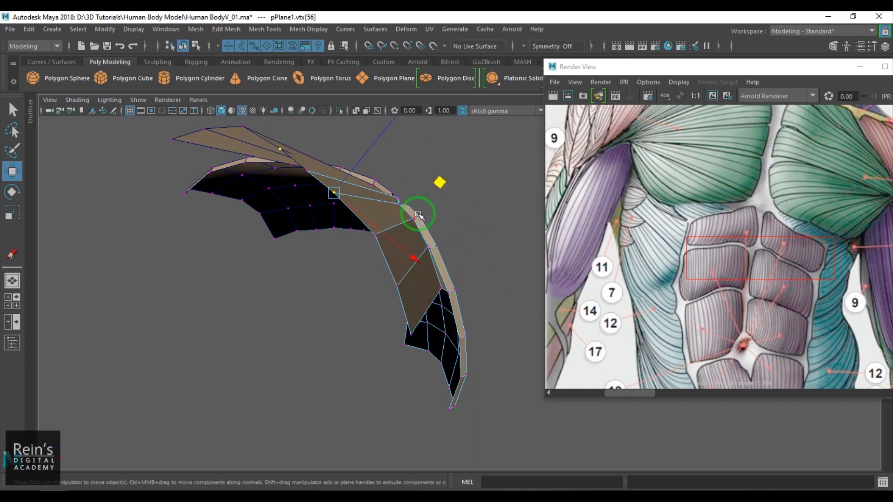
mouse_move(427, 212)
alt+mouse_down()
mouse_move(342, 307)
mouse_move(372, 277)
mouse_move(404, 316)
mouse_move(448, 313)
mouse_move(417, 289)
mouse_move(447, 333)
mouse_move(484, 279)
mouse_move(480, 265)
mouse_move(455, 270)
mouse_move(416, 214)
alt+mouse_up()
drag(412, 155, 413, 161)
Step: Return the mesh to object mode and bring the whole abdomen into view in the Render View anatomy reference
click(495, 175)
alt+drag(504, 229, 430, 188)
alt+drag(485, 217, 444, 307)
alt+middle_drag(451, 292, 442, 313)
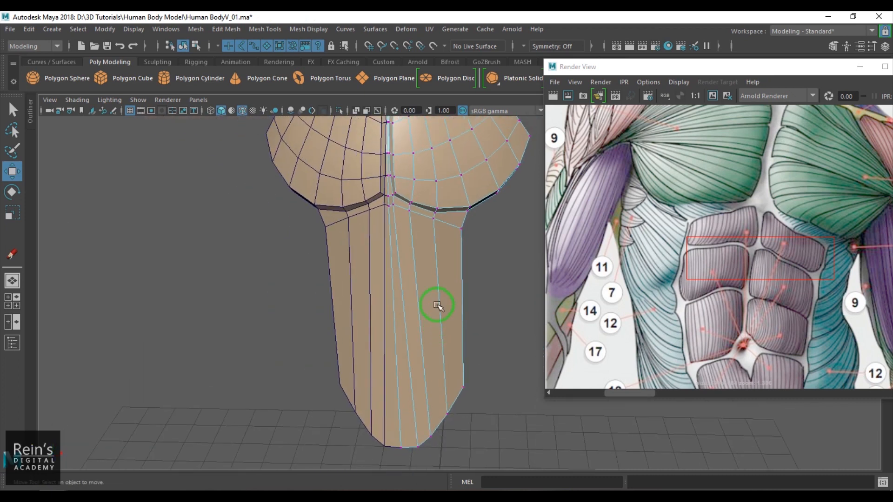
alt+drag(442, 313, 412, 306)
right_drag(413, 306, 446, 274)
alt+middle_drag(782, 316, 729, 226)
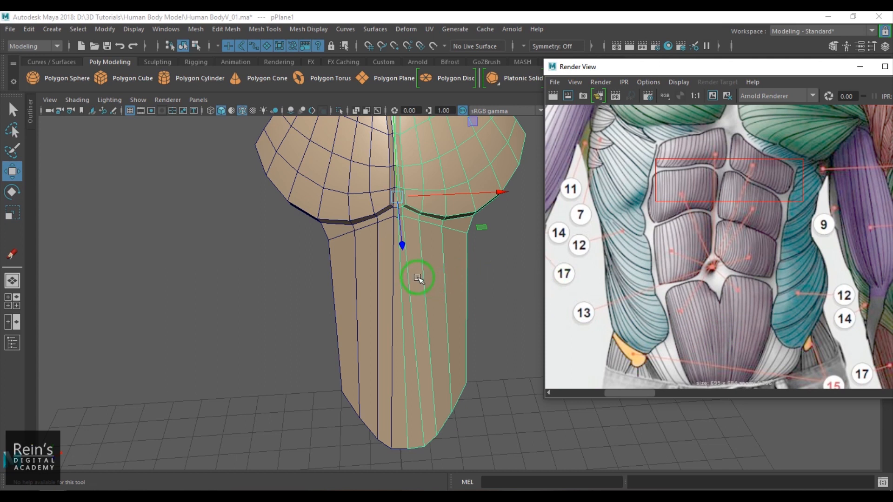
Step: Switch to the front view of the torso and move the Render View window aside to uncover more of the viewport
key(space)
drag(425, 266, 408, 283)
mouse_move(372, 232)
alt+middle_down()
mouse_move(374, 359)
mouse_move(388, 305)
mouse_move(405, 353)
alt+middle_up()
scroll(404, 353, up, 2)
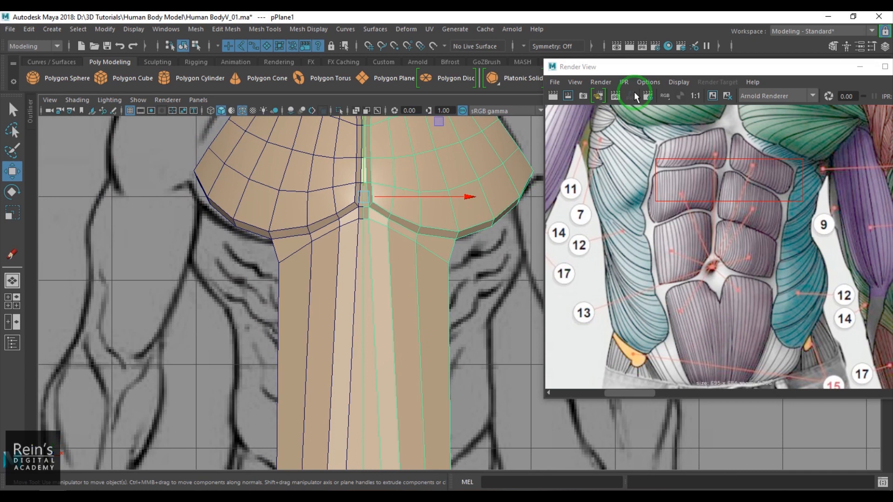
drag(651, 69, 717, 74)
Step: Turn off the viewport's sRGB gamma view transform and display the mesh as wireframe over the reference sketch
click(462, 111)
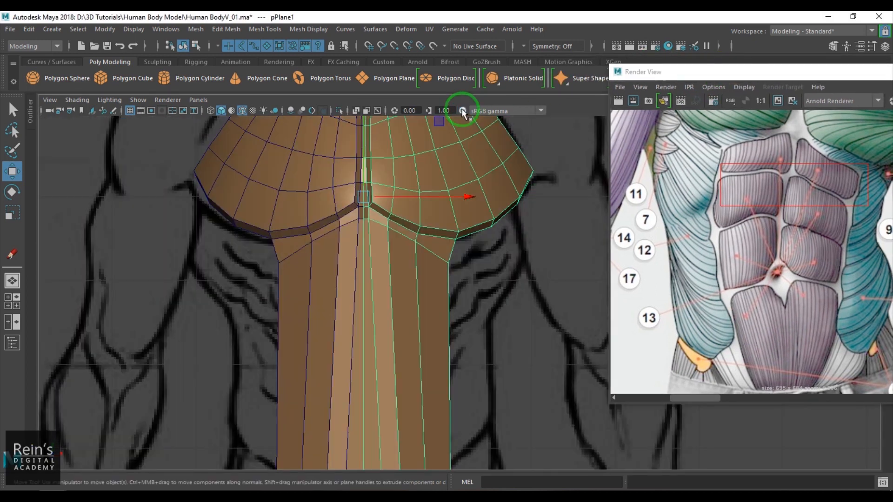
click(463, 112)
click(463, 112)
alt+middle_drag(403, 303, 426, 280)
key(4)
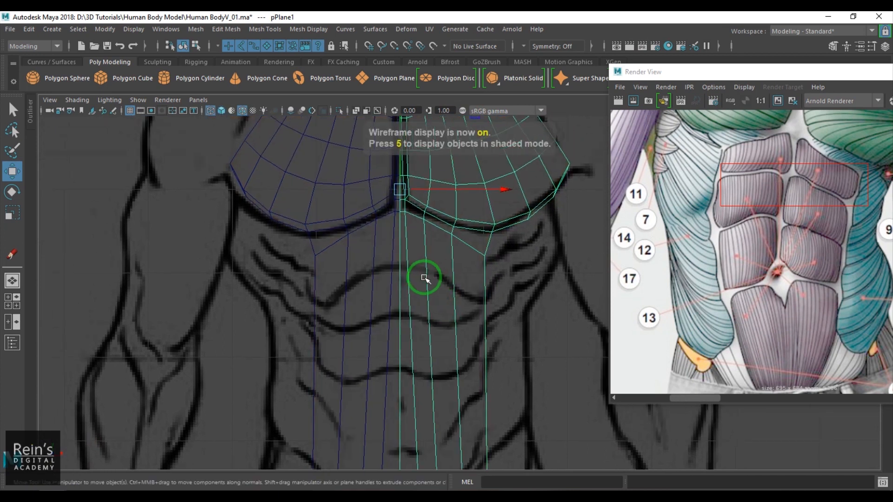
Step: Use Multi-Cut to insert a horizontal edge loop across the abdomen panel at the height of the sketch's upper arch
alt+right_drag(426, 279, 469, 305)
alt+middle_drag(468, 305, 463, 289)
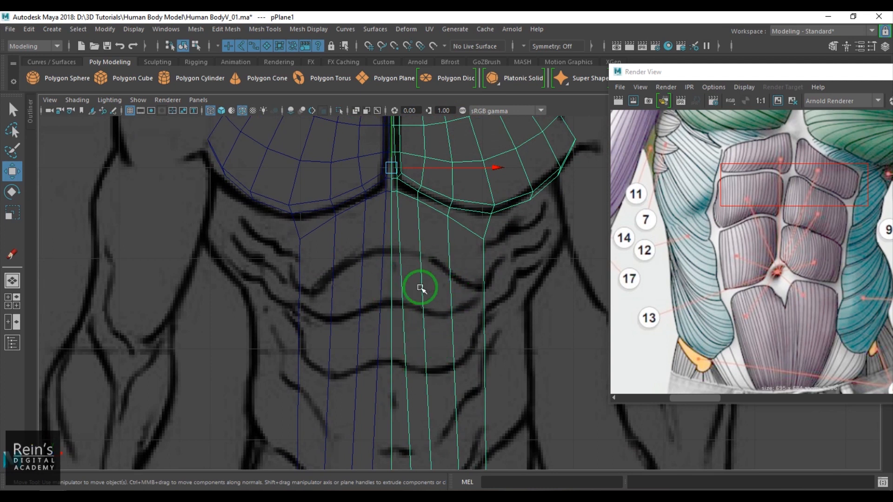
scroll(425, 279, down, 5)
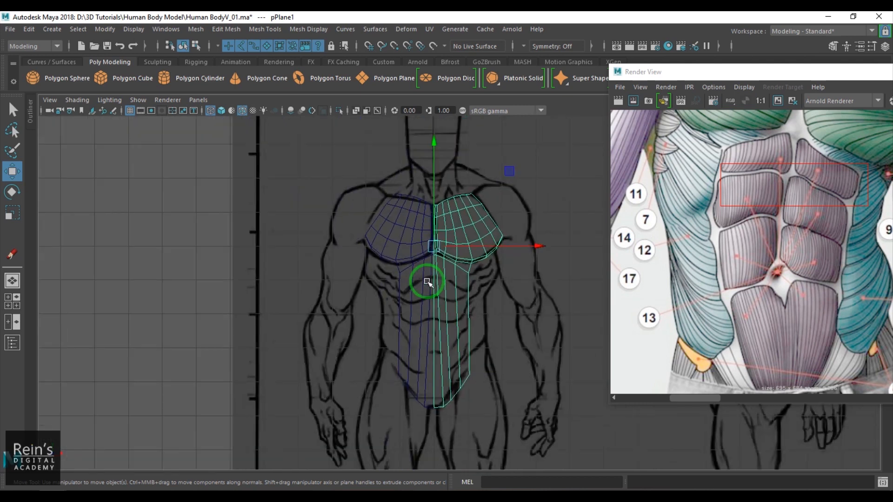
scroll(427, 281, up, 6)
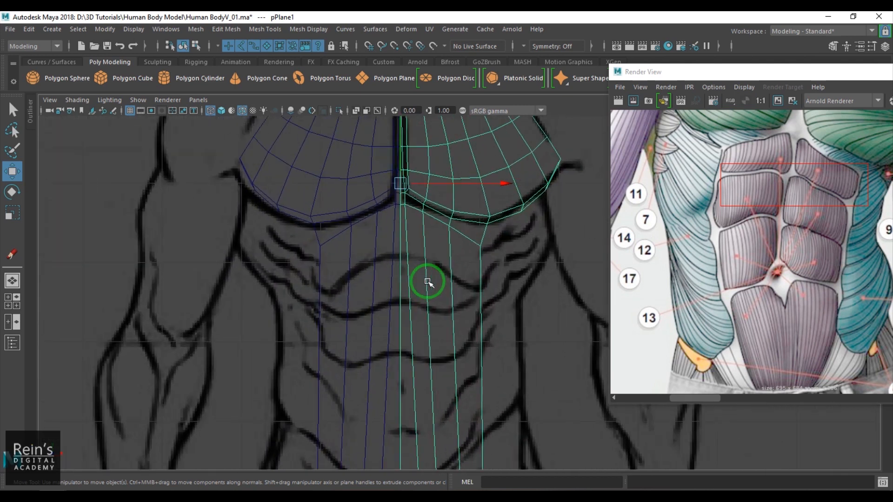
scroll(427, 281, up, 3)
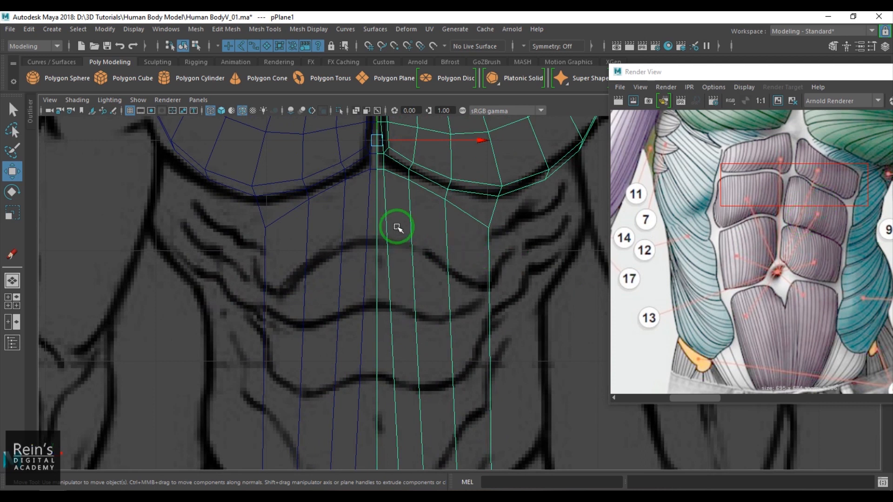
shift+right_drag(390, 219, 331, 218)
click(382, 235)
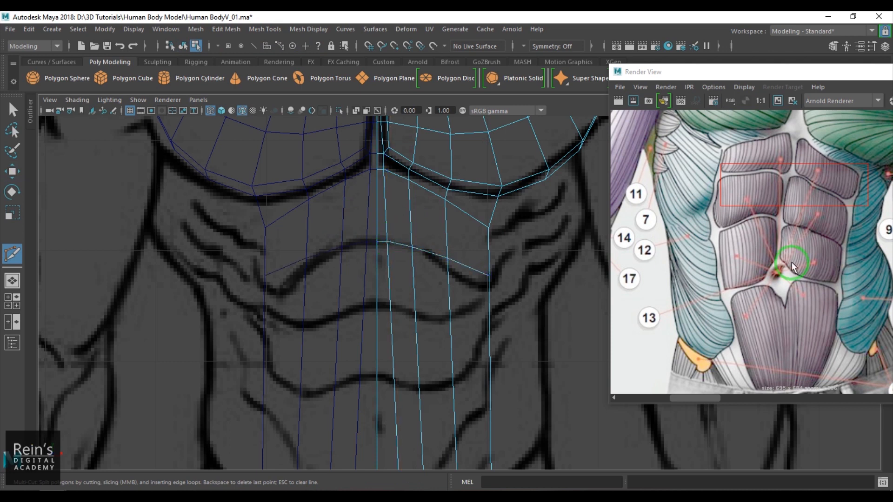
Step: Move the new loop's vertices onto the sketch's upper abdominal arch, pulling the outermost one down and inward to the arch's end
alt+middle_drag(479, 273, 423, 274)
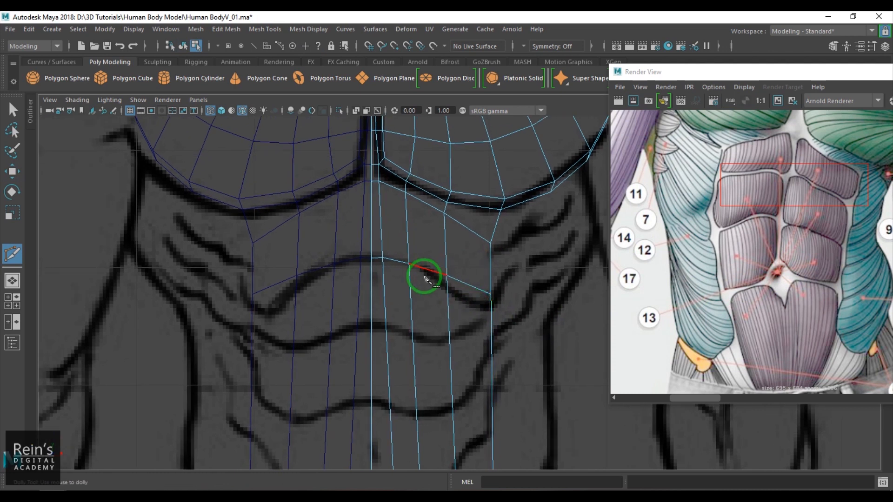
key(w)
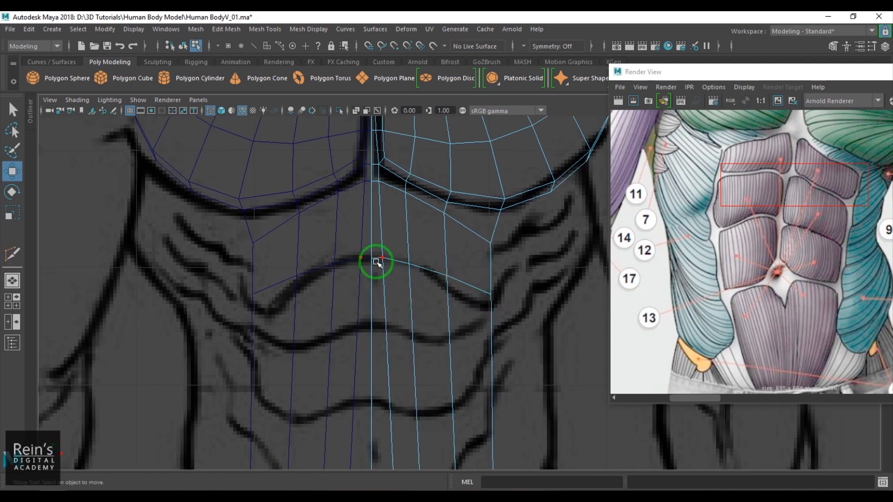
drag(382, 258, 478, 305)
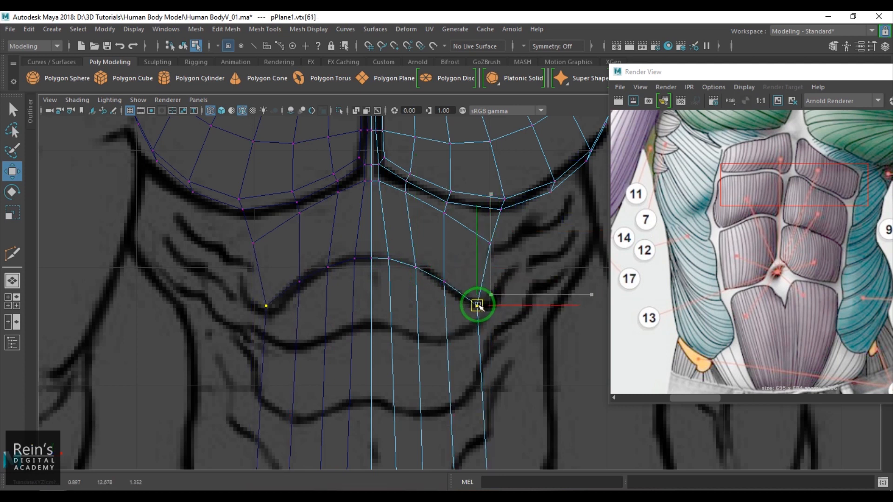
Step: Nudge the vertices of the abdomen's top row just beneath the chest muscle into a smoother curve
click(490, 243)
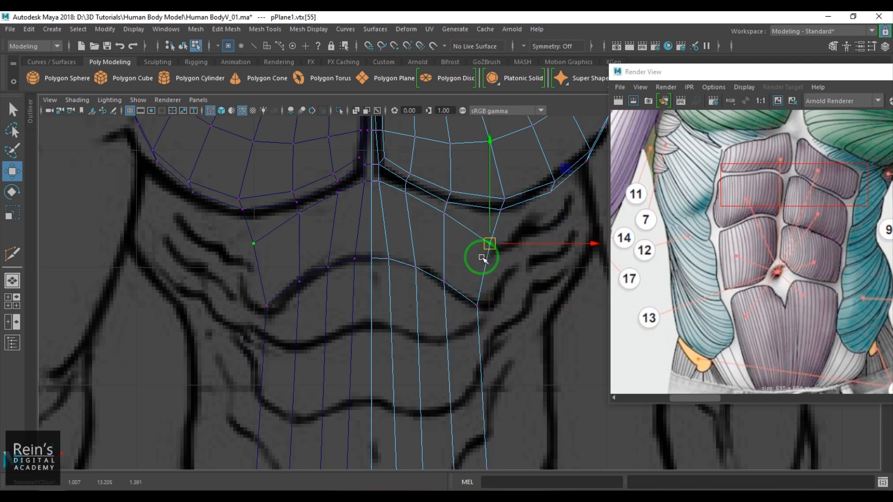
alt+middle_drag(473, 271, 442, 261)
click(446, 226)
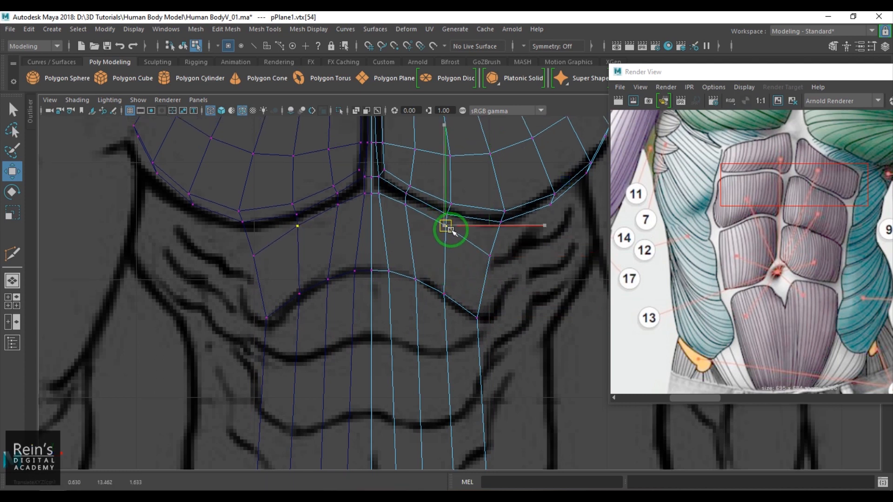
mouse_move(405, 206)
mouse_down()
mouse_move(413, 210)
mouse_move(394, 204)
mouse_up()
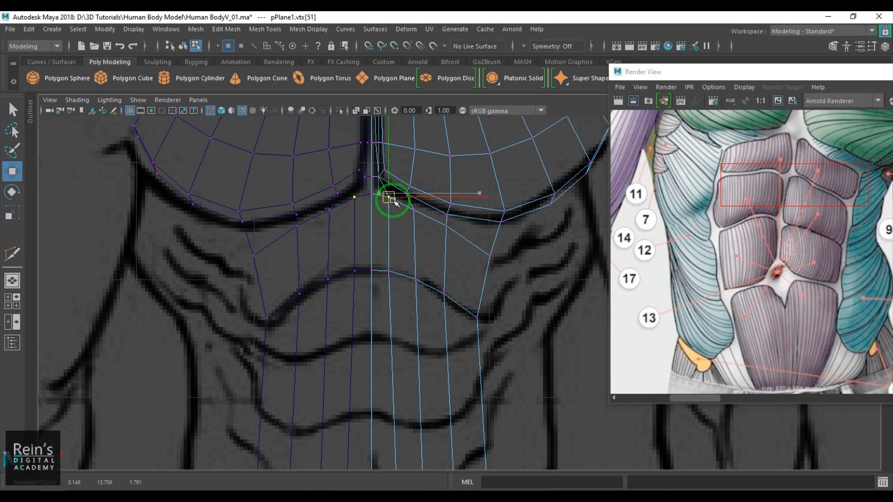
alt+middle_drag(456, 293, 425, 280)
Step: Raise the whole arch-shaped edge loop slightly above the sketch's upper abdominal arch and nudge its outermost vertex outward
click(466, 264)
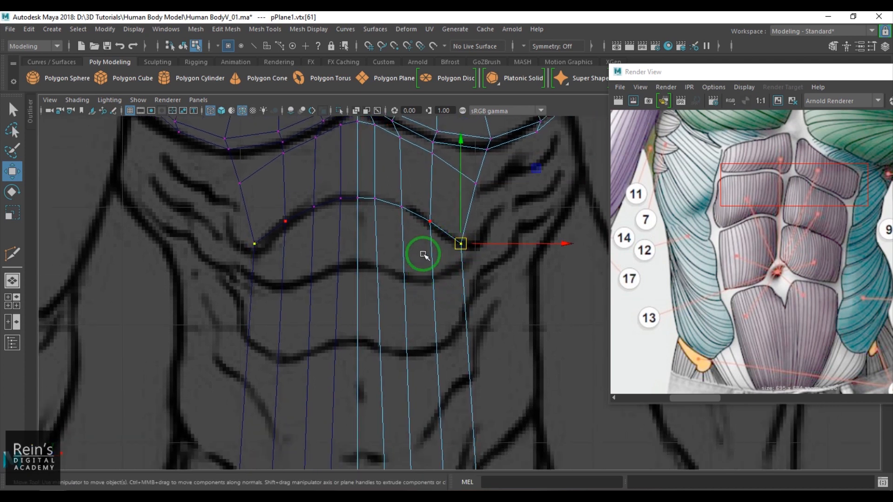
drag(344, 195, 471, 256)
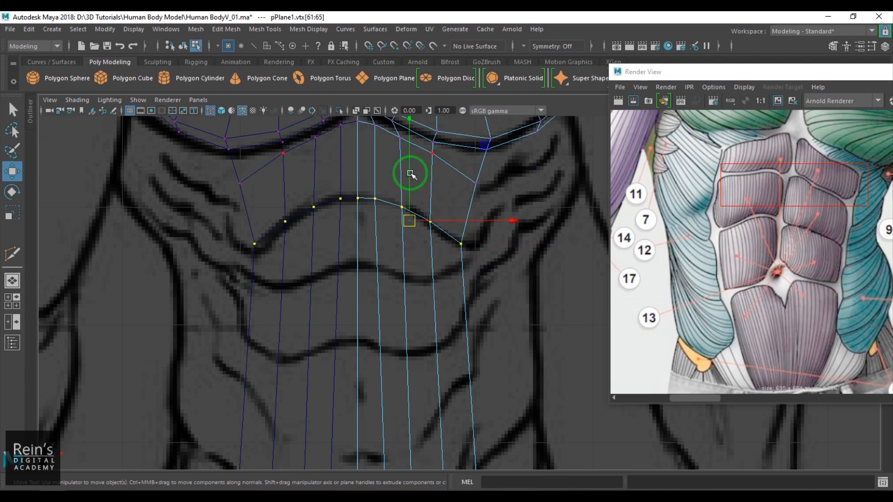
drag(409, 164, 411, 145)
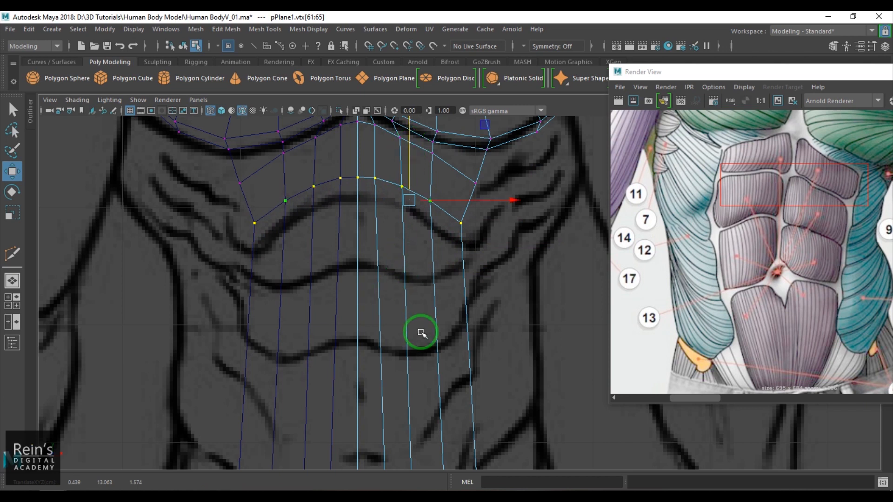
drag(409, 160, 409, 156)
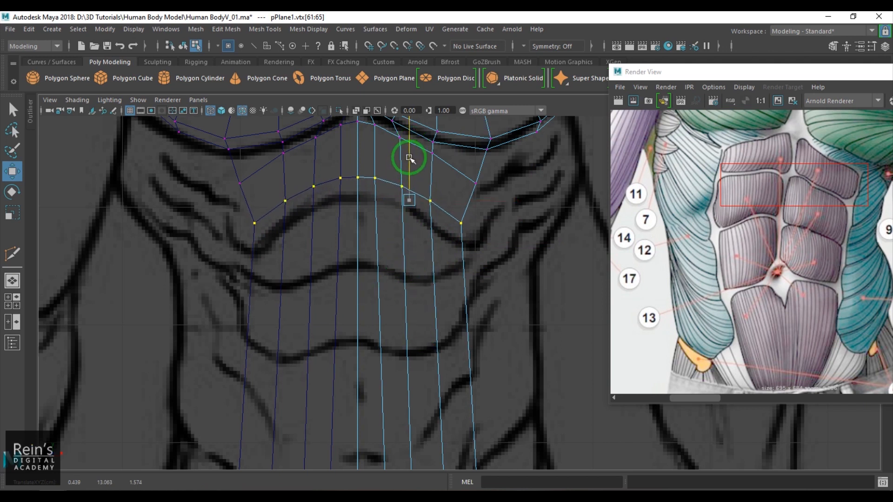
click(461, 219)
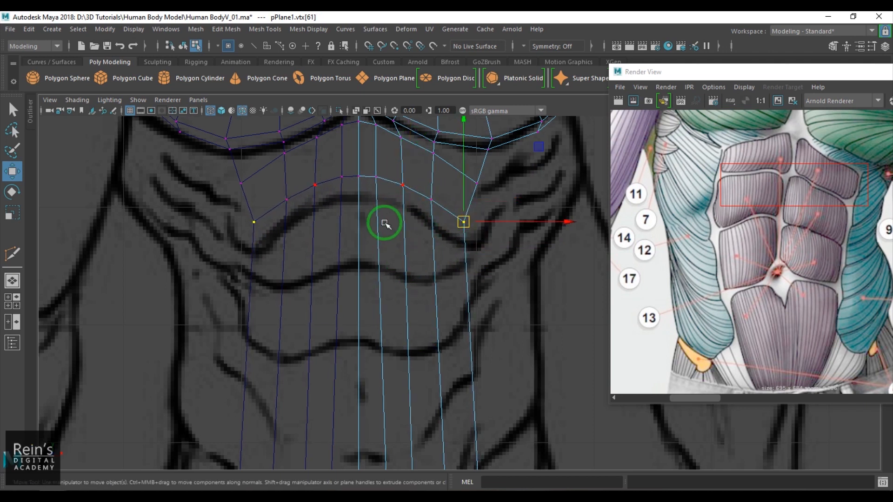
Step: Use Multi-Cut to insert another horizontal edge loop across the abdomen near the sketch's second muscle line
alt+middle_drag(383, 223, 379, 231)
key(5)
shift+right_drag(408, 205, 391, 238)
mouse_move(405, 243)
ctrl+mouse_down()
mouse_move(405, 273)
mouse_move(404, 255)
ctrl+mouse_up()
alt+right_drag(413, 293, 410, 296)
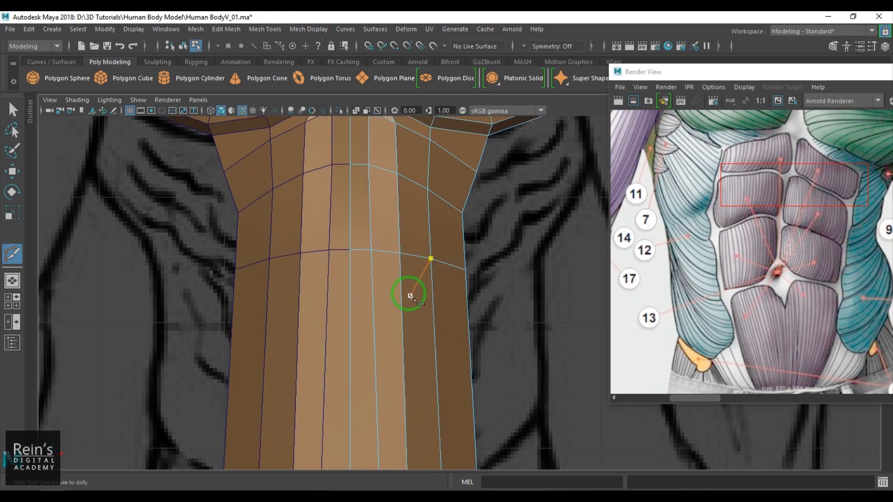
Step: Select all vertices of the new lower loop and shift them slightly down toward the sketch's second muscle line
key(w)
key(4)
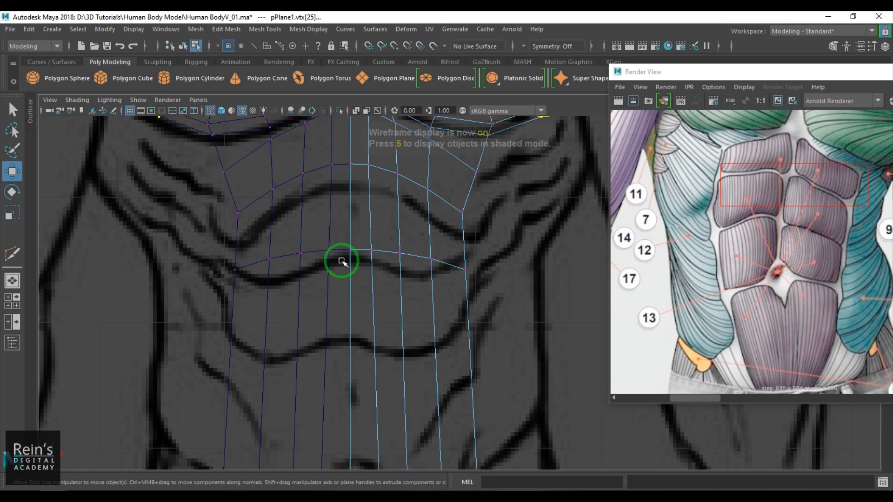
drag(223, 240, 478, 275)
key(5)
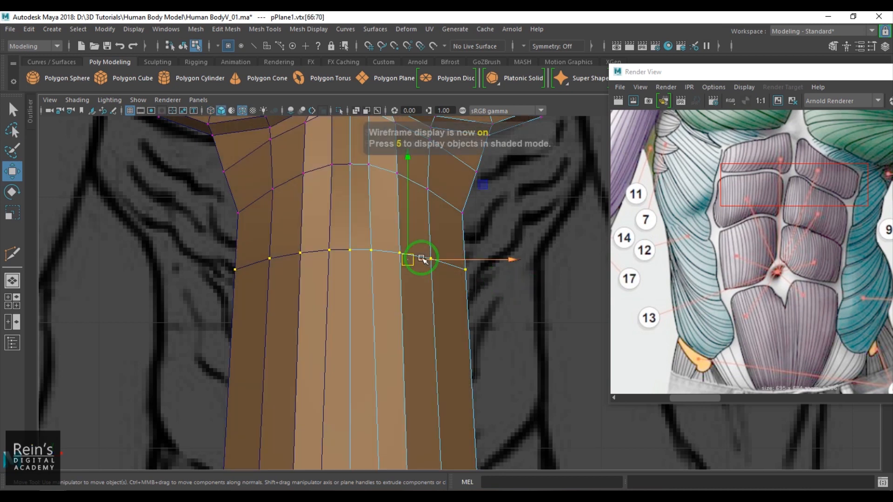
drag(408, 201, 408, 203)
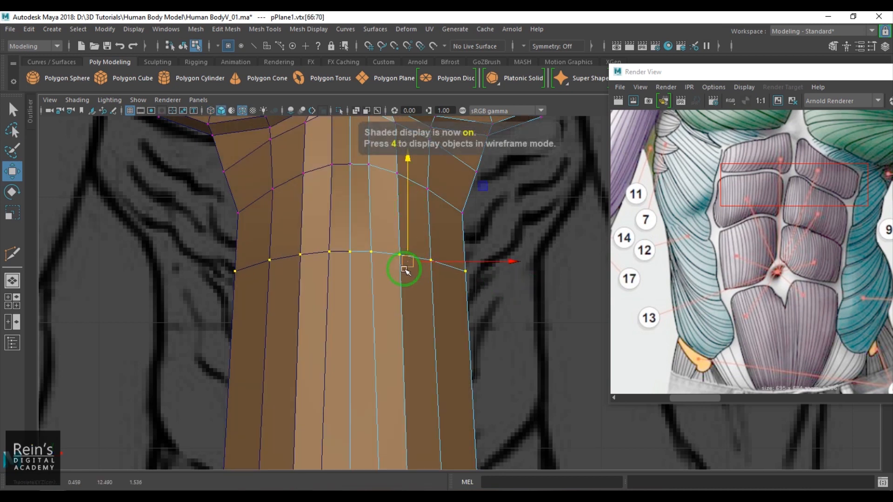
Step: In the perspective view, move the top abdomen vertex beside the centre line slightly forward beneath the sternum
key(space)
scroll(409, 293, down, 5)
alt+drag(409, 293, 430, 307)
scroll(421, 292, up, 3)
scroll(428, 307, up, 1)
right_drag(414, 305, 416, 278)
click(417, 277)
alt+drag(417, 279, 415, 298)
drag(400, 247, 459, 331)
right_drag(458, 331, 430, 326)
click(430, 304)
scroll(413, 331, down, 3)
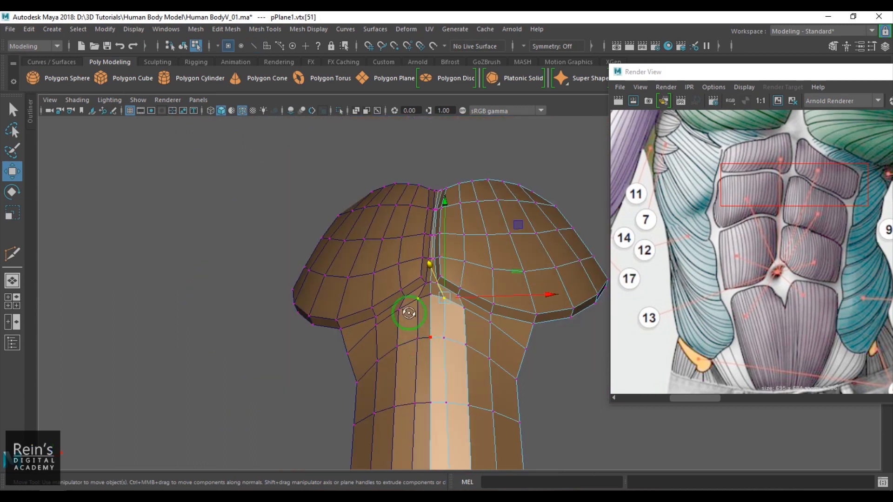
alt+drag(413, 331, 407, 261)
alt+drag(456, 323, 426, 275)
alt+right_drag(427, 274, 475, 356)
drag(406, 228, 406, 227)
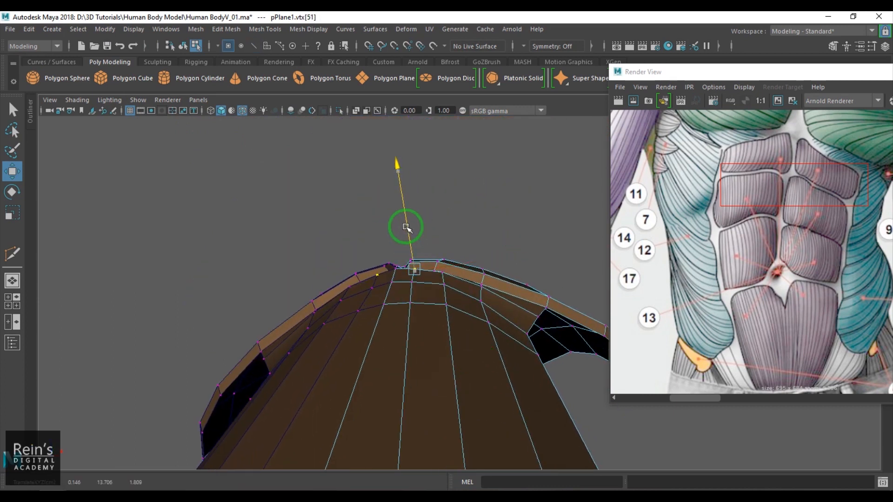
Step: Viewing the mesh from below, reposition the side vertices of the two abdominal loops to round out the torso's curvature
click(483, 293)
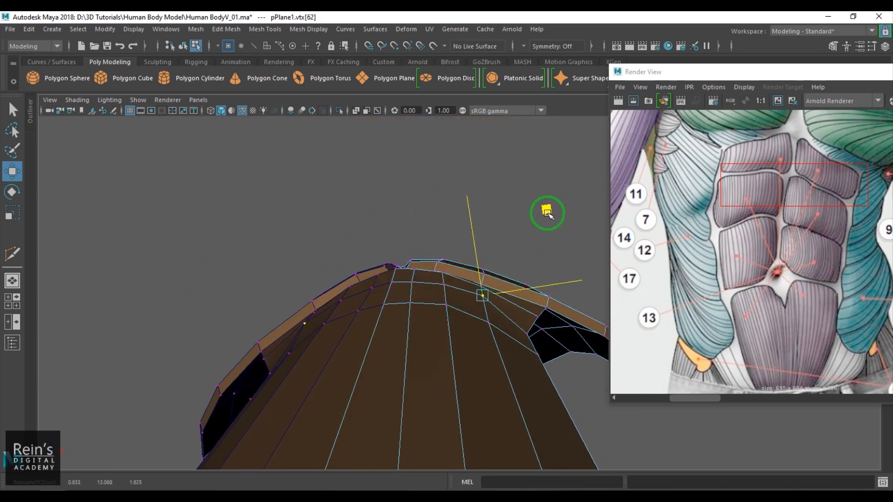
drag(548, 211, 548, 213)
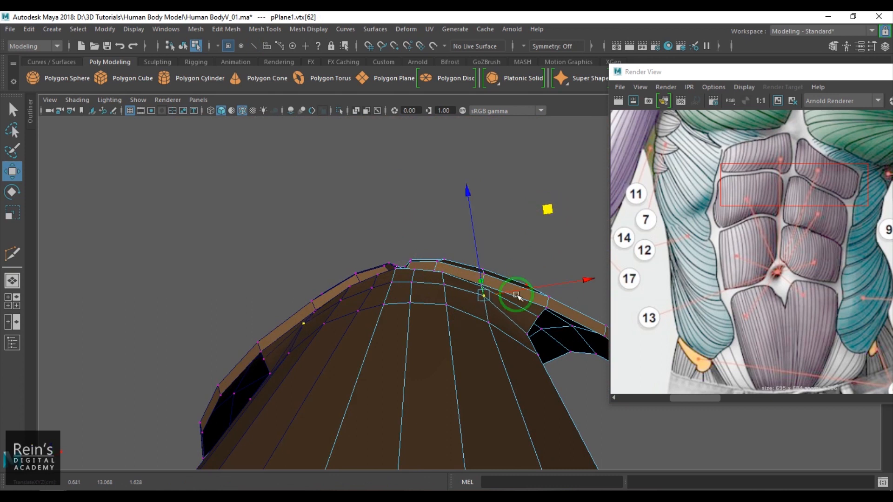
click(489, 325)
alt+drag(498, 353, 471, 323)
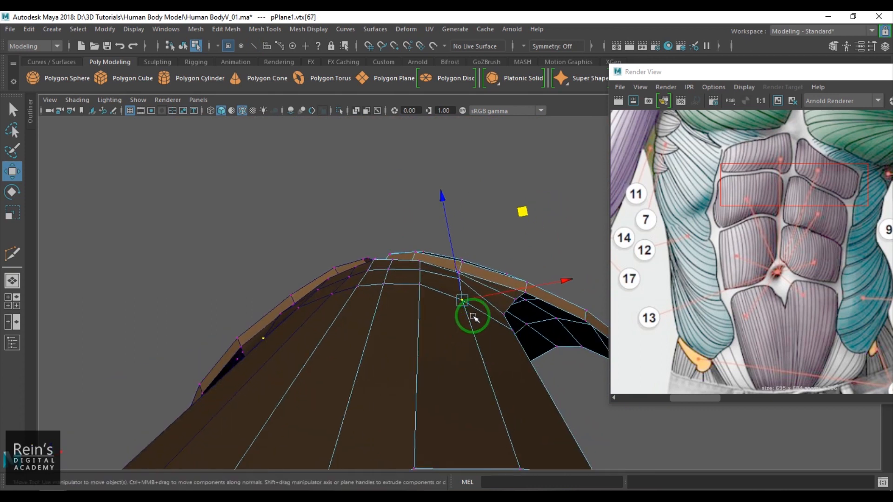
drag(523, 213, 522, 206)
click(517, 302)
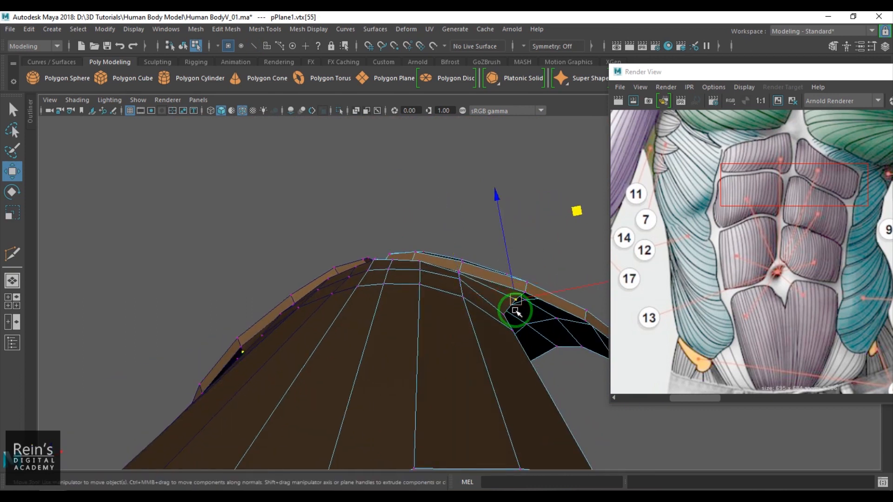
click(514, 324)
alt+drag(514, 324, 425, 371)
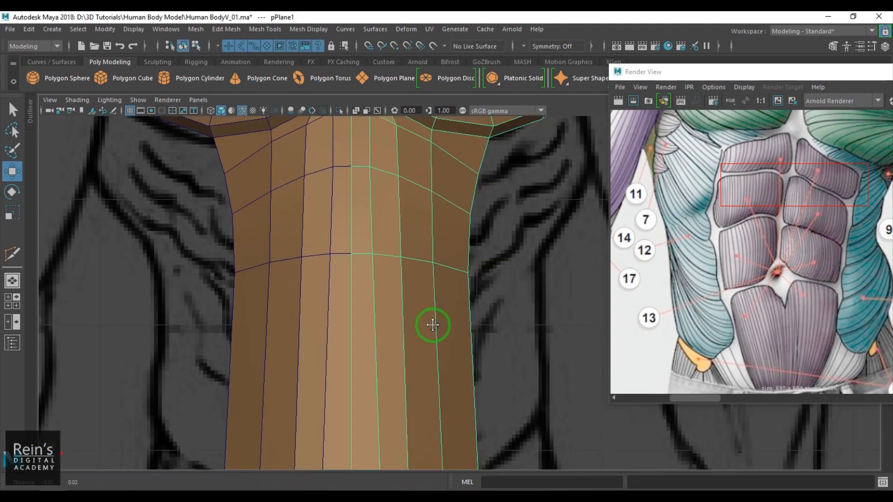
Step: Activate Multi-Cut in the front view and compare the lower abdomen panel with the sketch's muscle lines in wireframe
alt+middle_drag(432, 325, 445, 317)
alt+right_drag(444, 316, 418, 311)
mouse_move(419, 311)
alt+middle_down()
mouse_move(429, 291)
mouse_move(419, 320)
alt+middle_up()
key(4)
key(5)
shift+right_drag(422, 256, 356, 230)
key(4)
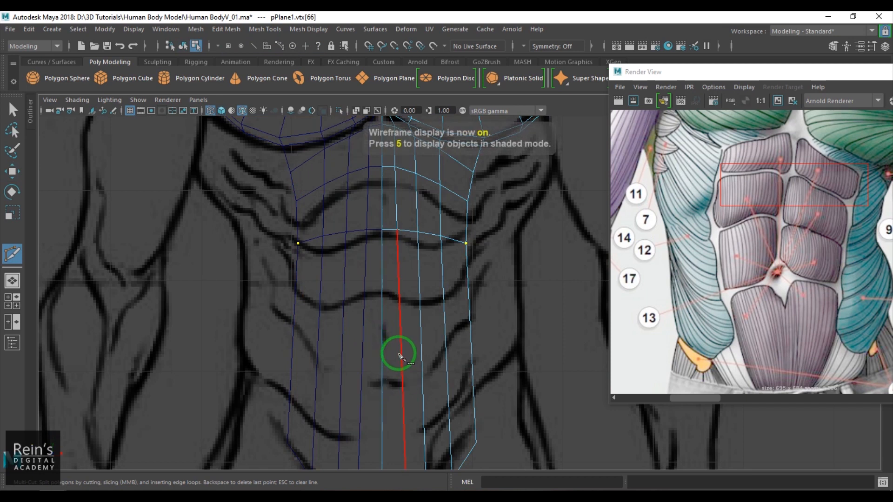
scroll(392, 347, down, 2)
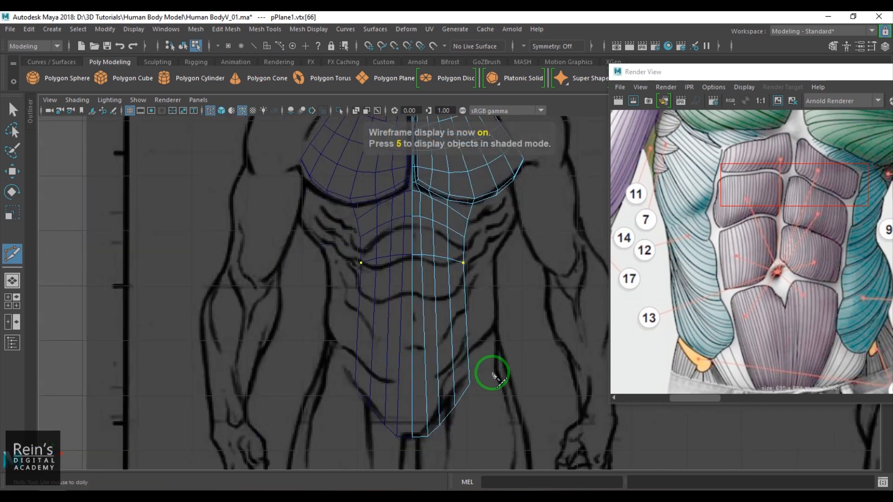
scroll(426, 338, up, 1)
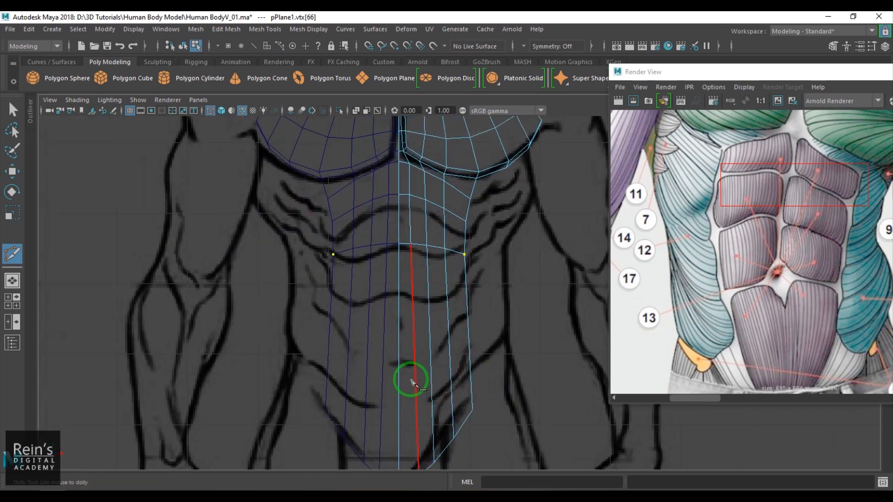
click(425, 201)
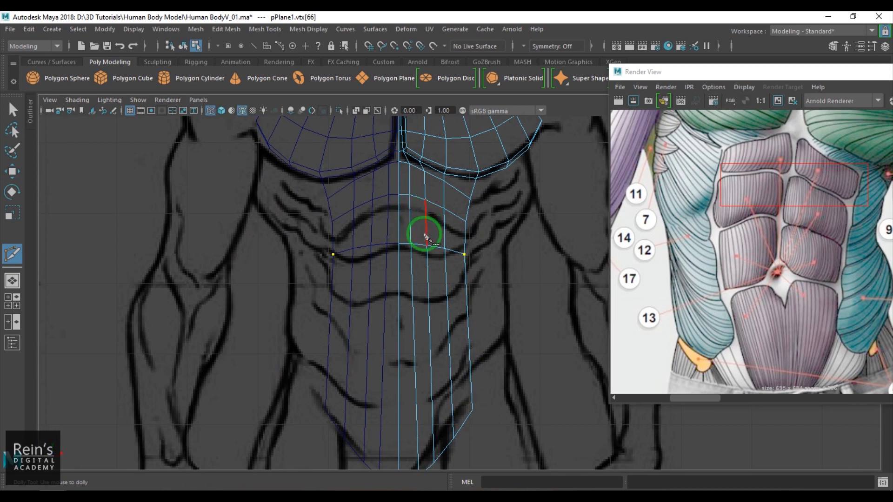
key(Escape)
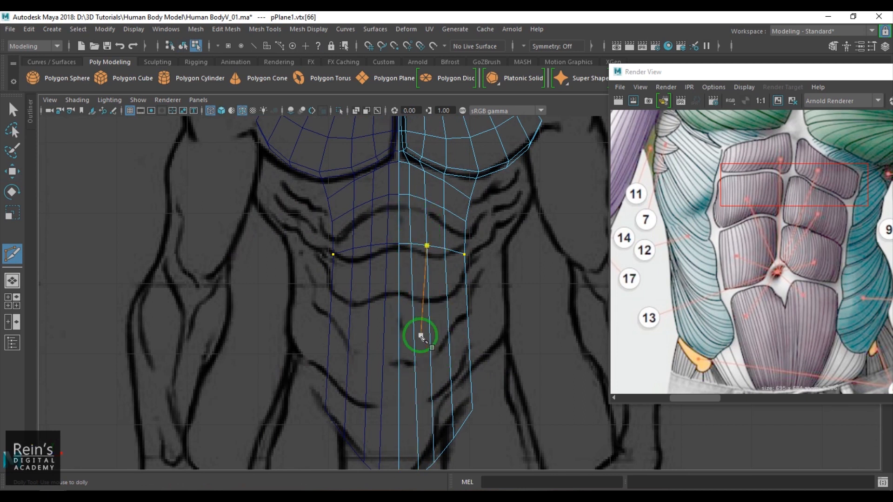
key(5)
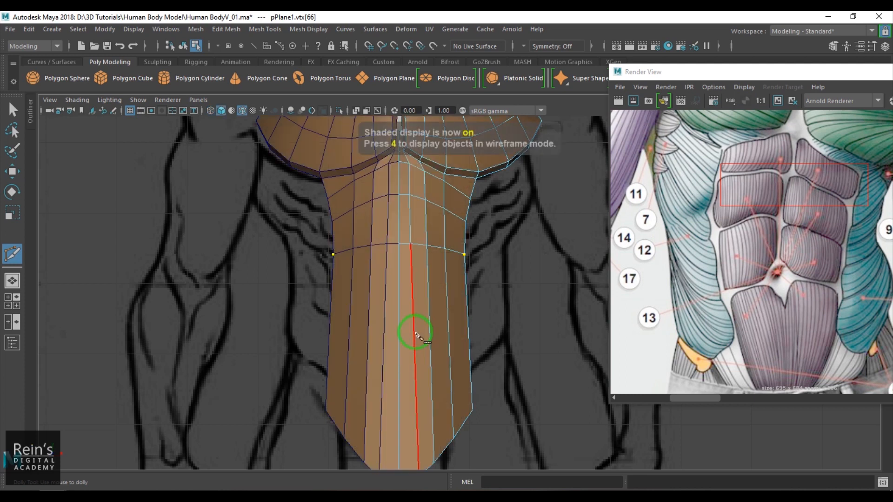
click(414, 336)
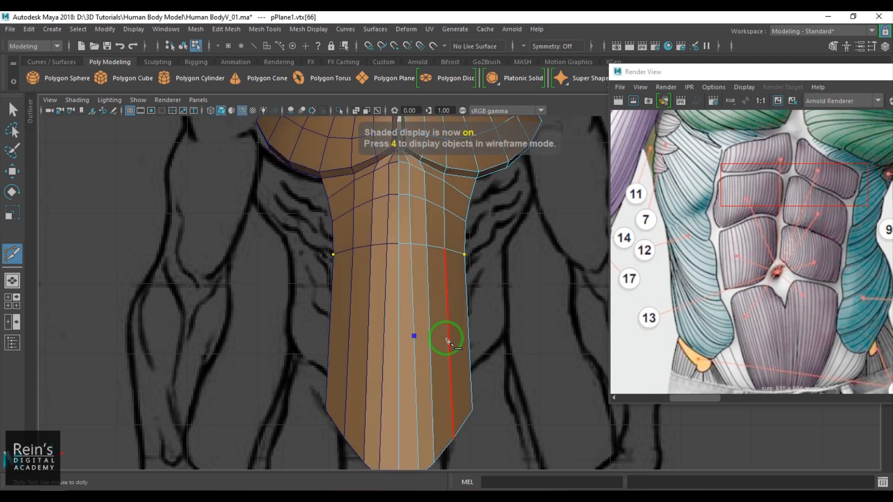
key(ctrl+z)
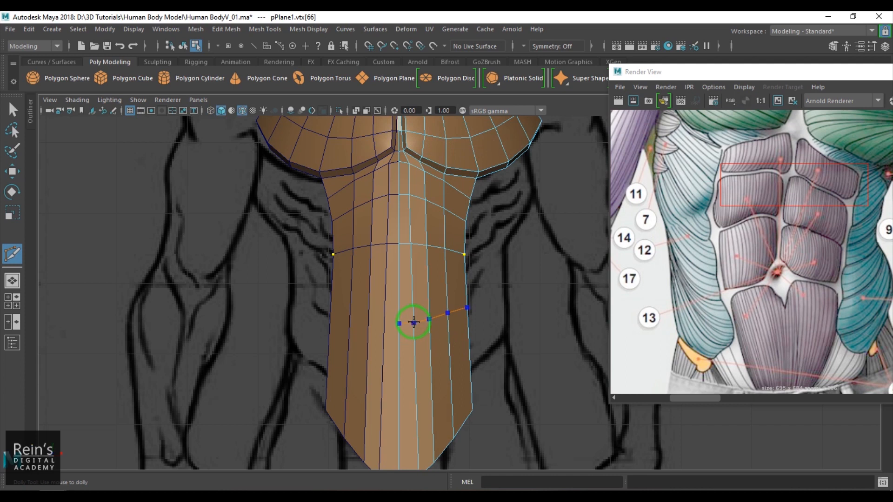
Step: Check the abdominal divisions in the anatomy reference and insert a third horizontal edge loop across the abdomen below the existing two
alt+middle_drag(820, 281, 801, 283)
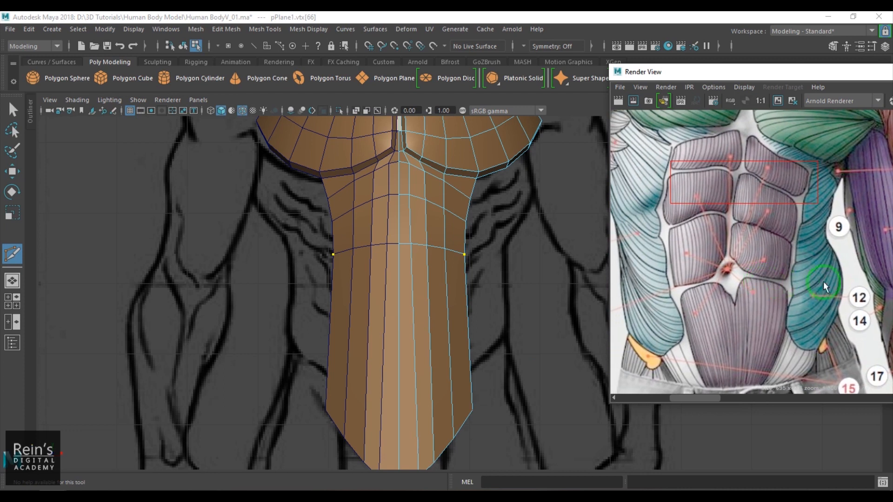
alt+middle_drag(733, 299, 754, 296)
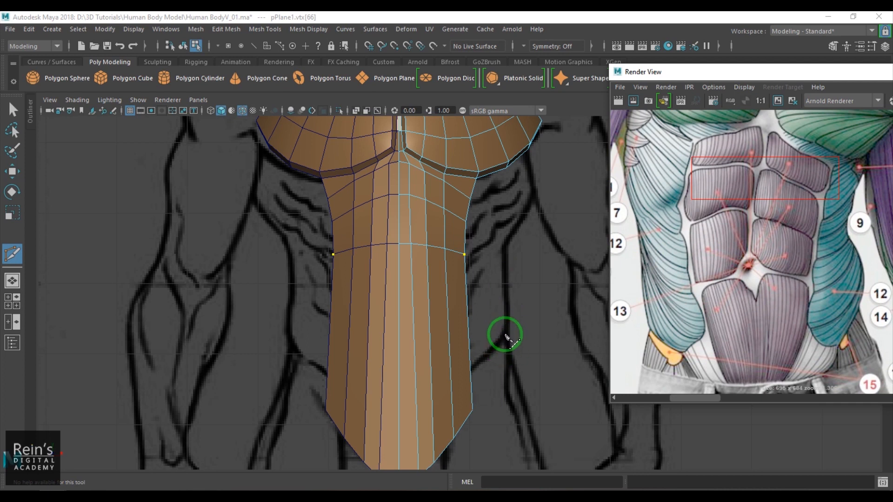
key(ctrl)
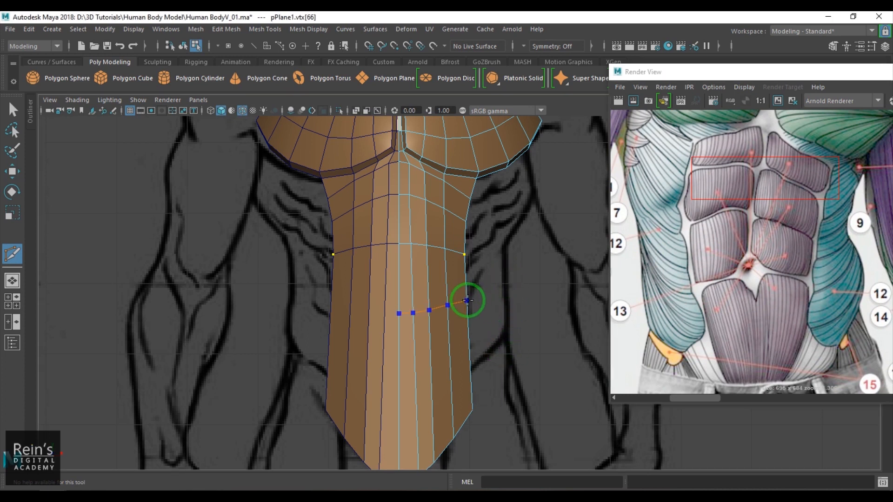
ctrl+click(467, 299)
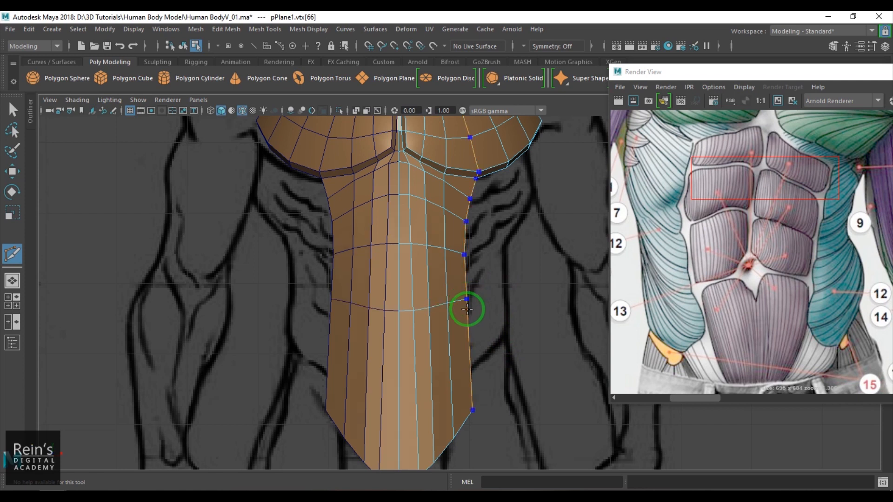
alt+middle_drag(471, 339, 470, 311)
drag(458, 296, 445, 301)
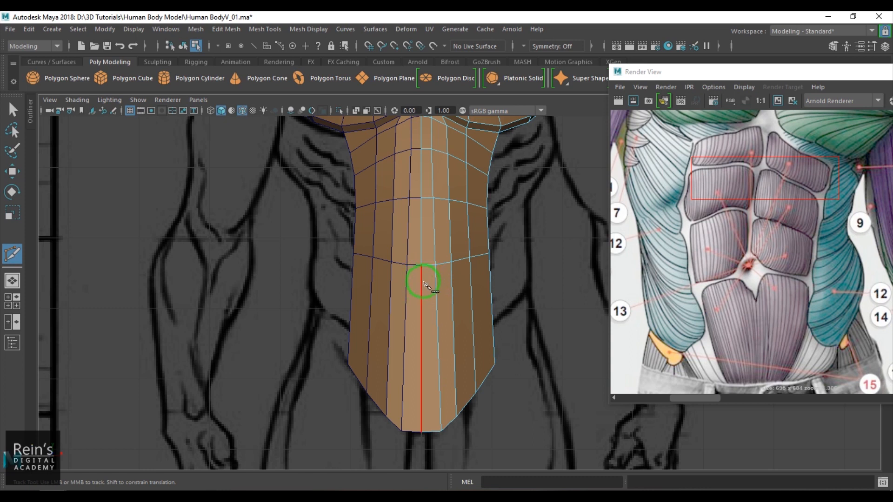
alt+right_drag(512, 355, 487, 353)
alt+middle_drag(479, 359, 508, 235)
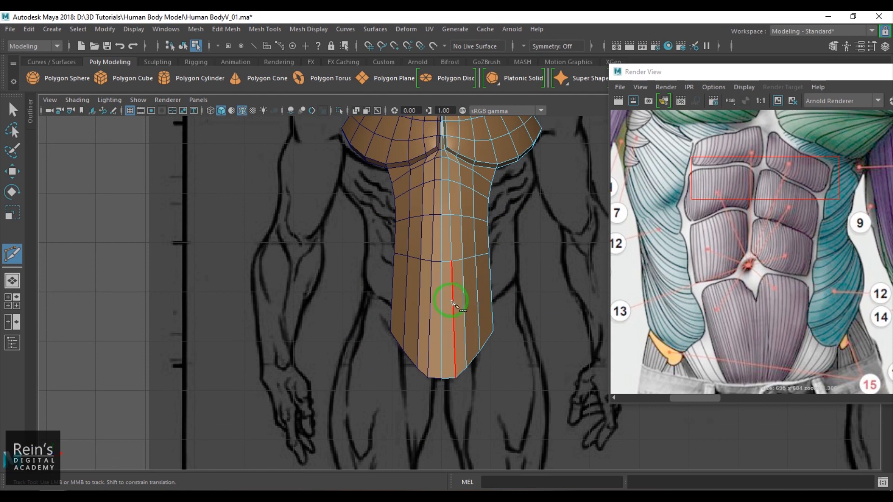
alt+middle_drag(464, 279, 460, 339)
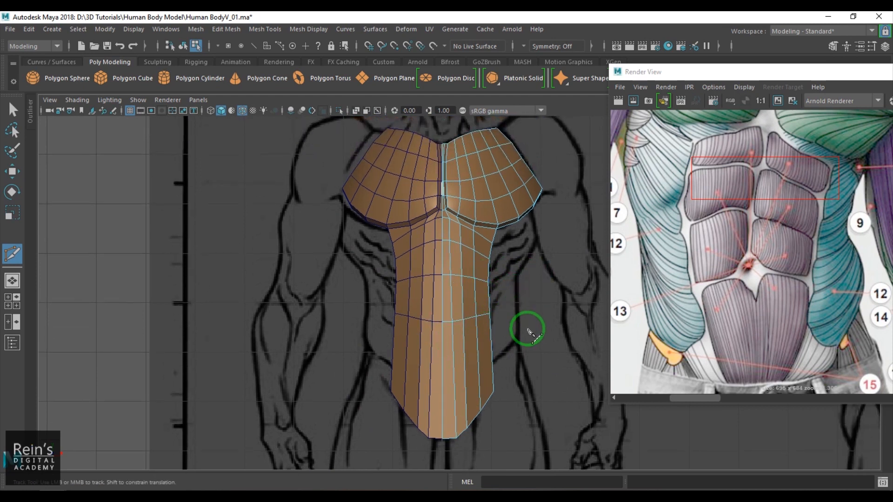
alt+middle_drag(479, 347, 483, 310)
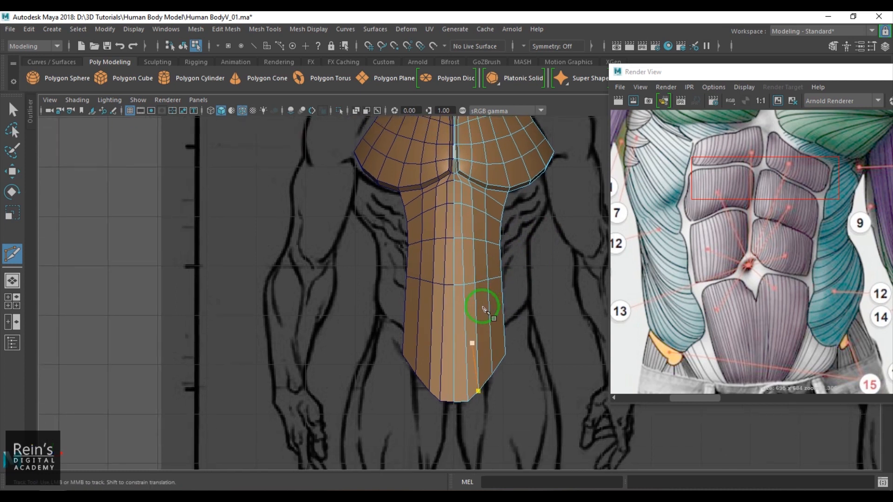
Step: Insert additional horizontal edge loops with Multi-Cut between the existing abdominal loops, matching the muscle divisions in the anatomy reference
key(w)
alt+middle_drag(503, 279, 515, 328)
alt+right_drag(514, 327, 528, 266)
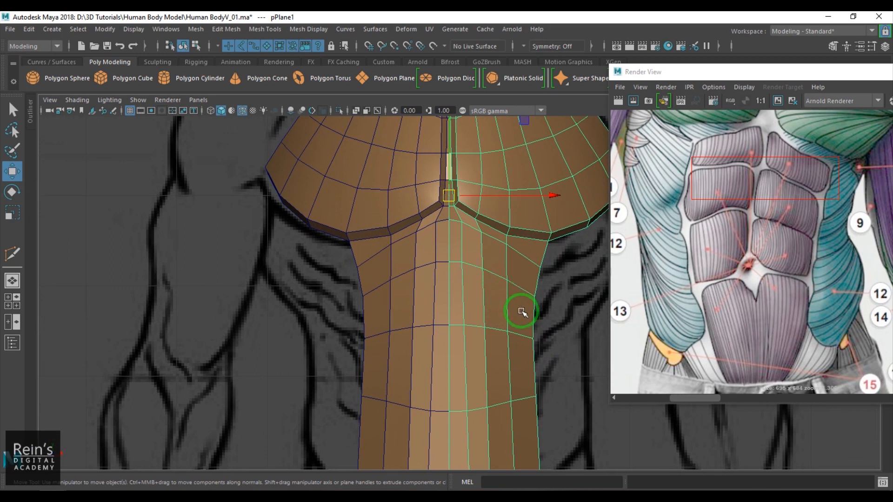
alt+middle_drag(542, 303, 487, 286)
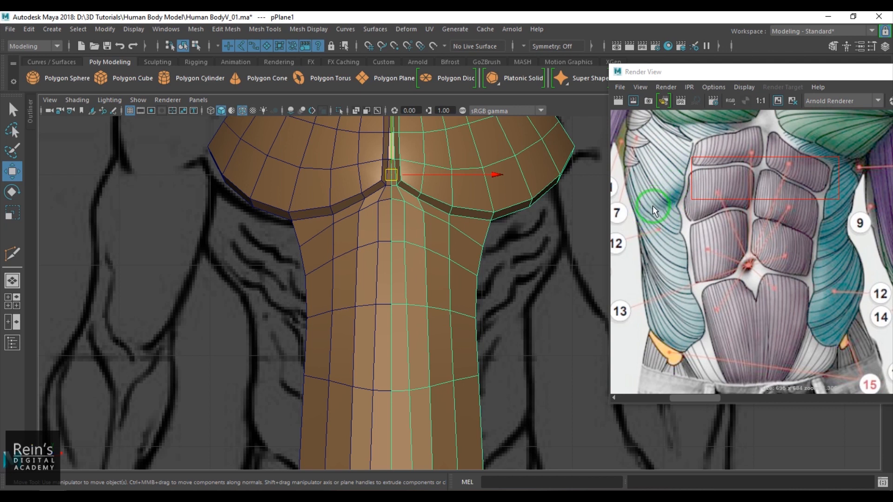
scroll(401, 262, up, 1)
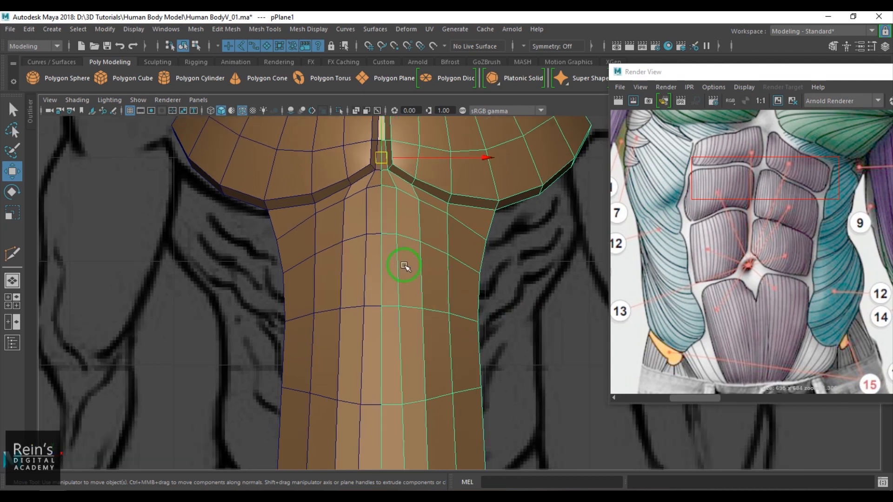
shift+right_drag(421, 231, 359, 230)
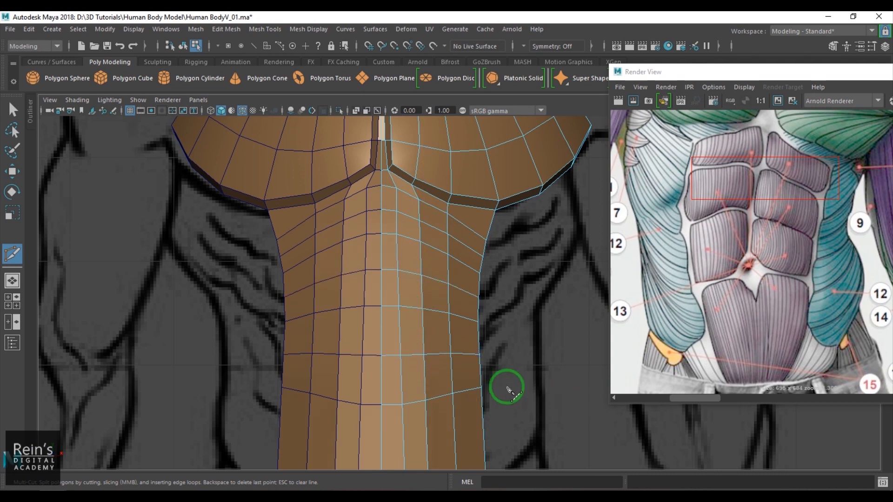
alt+middle_drag(479, 385, 463, 257)
click(411, 272)
alt+right_drag(433, 328, 417, 301)
Step: Pull the side boundary vertices of the abdominal loops inward from below the chest to the waist
key(w)
alt+right_drag(443, 229, 453, 271)
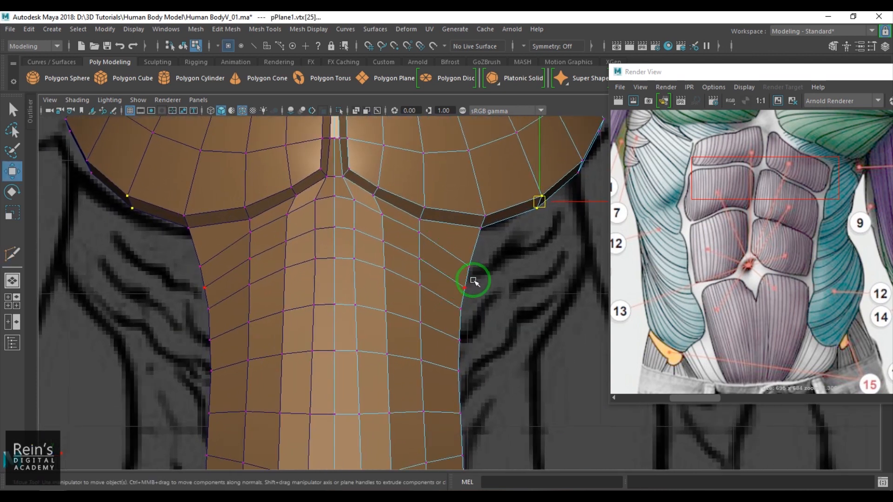
mouse_move(458, 258)
mouse_down()
mouse_move(488, 302)
mouse_move(455, 272)
mouse_up()
key(ctrl+z)
shift+drag(450, 356, 455, 302)
alt+middle_drag(461, 350, 436, 302)
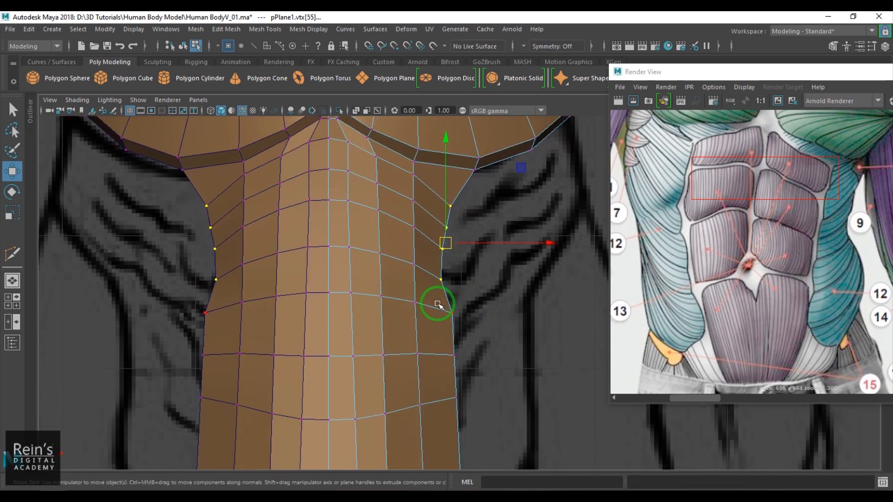
drag(473, 407, 434, 304)
drag(454, 355, 442, 355)
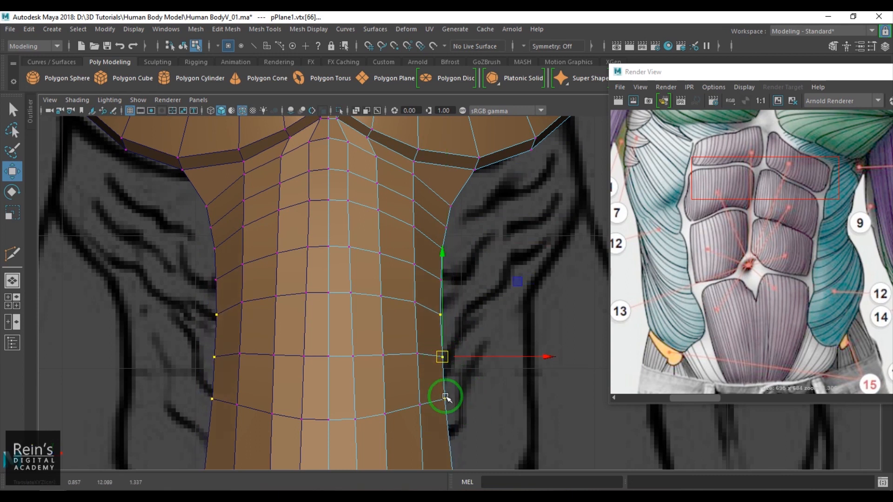
Step: Move the abdomen panel's hip corner vertex and the boundary vertex below it toward the centre line
alt+middle_drag(443, 385, 440, 228)
alt+middle_drag(438, 305, 431, 207)
drag(469, 365, 450, 325)
drag(459, 358, 423, 348)
click(429, 414)
drag(431, 415, 405, 424)
Step: Narrow the panel's tapered pelvic end by pulling its boundary vertices inward from the bottom tip up to the hip corner
alt+middle_drag(351, 467, 366, 351)
click(369, 362)
drag(370, 362, 351, 360)
click(401, 334)
drag(403, 336, 378, 342)
click(423, 287)
drag(422, 286, 403, 287)
click(454, 219)
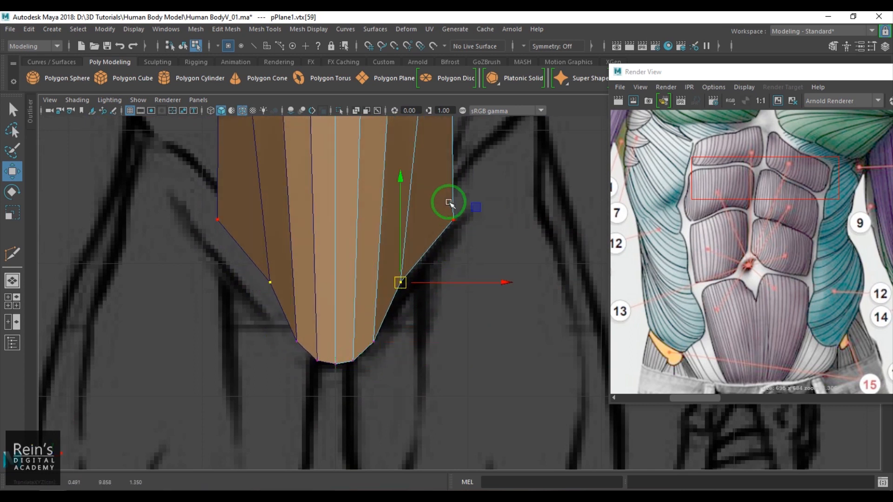
drag(457, 223, 442, 212)
Step: Pull the first and third side vertices below the chest inward to shape the upper muscle outline
alt+drag(433, 265, 422, 297)
key(space)
key(space)
alt+middle_drag(437, 290, 455, 255)
click(466, 237)
drag(466, 236, 453, 228)
click(452, 290)
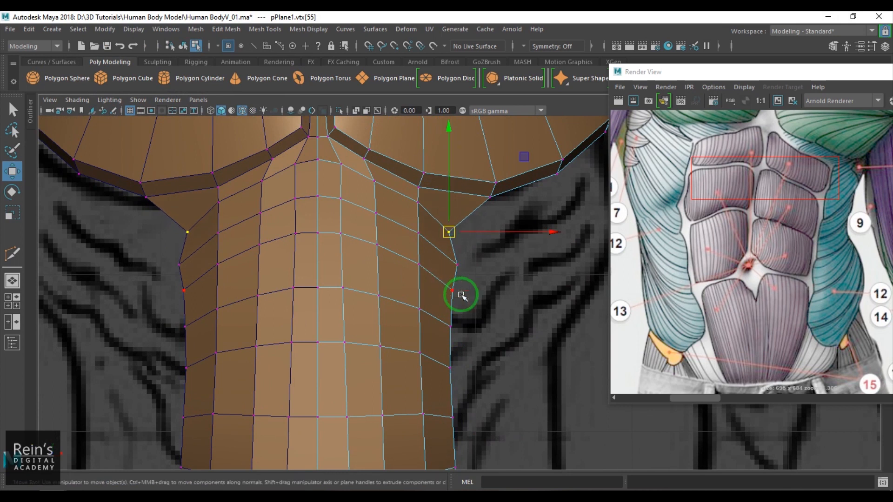
drag(459, 299, 455, 298)
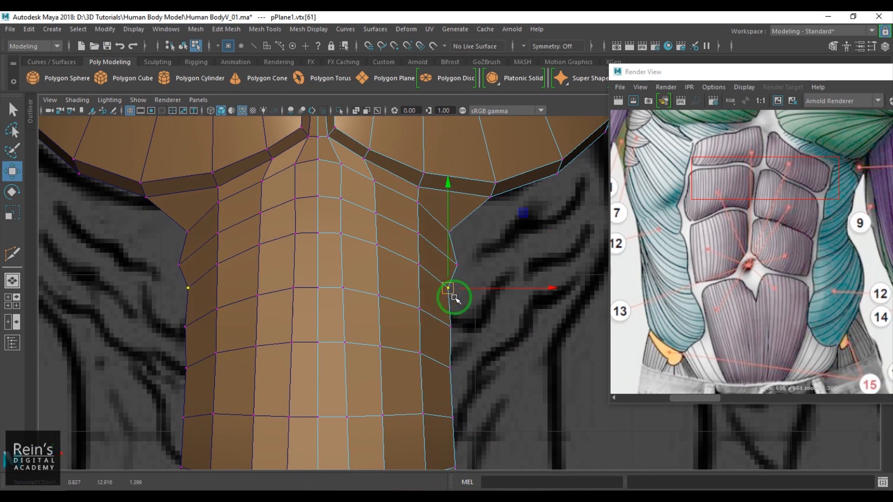
Step: Shift the upper loops' vertices beside the centre line to outline the muscle blocks, and nudge the third side vertex inward
click(333, 160)
drag(333, 162, 330, 196)
drag(336, 229, 335, 233)
click(333, 162)
drag(333, 163, 341, 167)
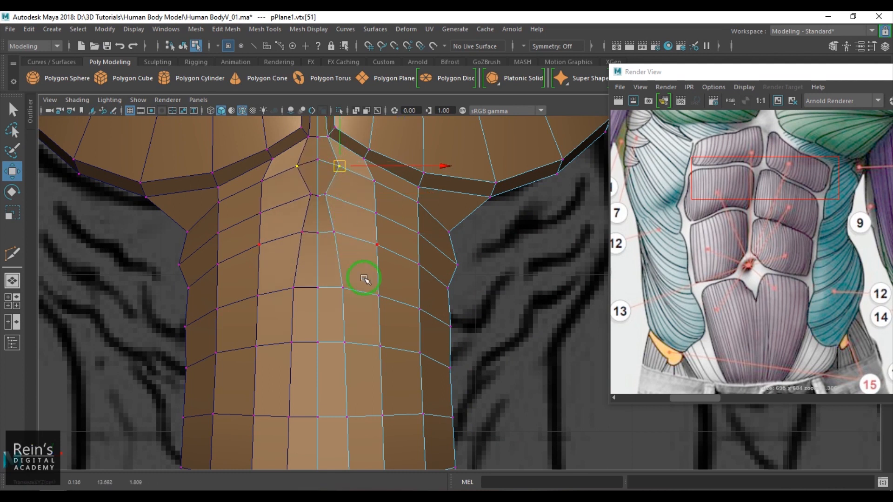
drag(343, 289, 335, 291)
click(451, 325)
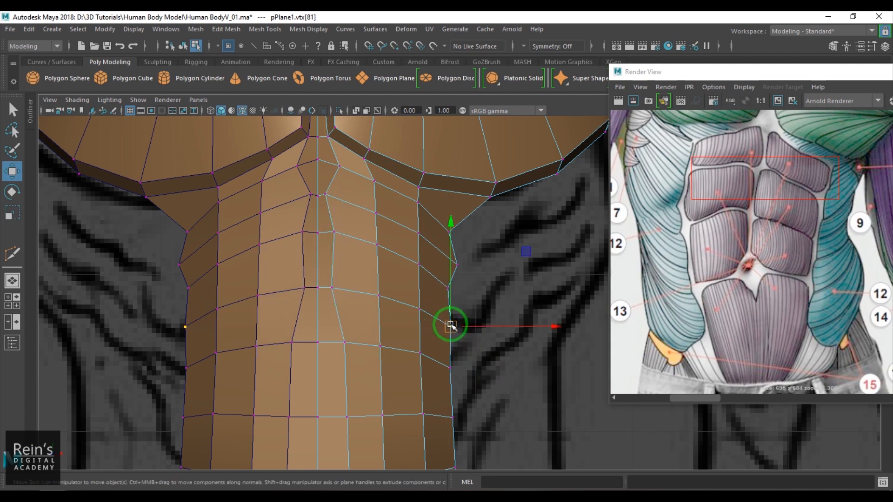
click(449, 287)
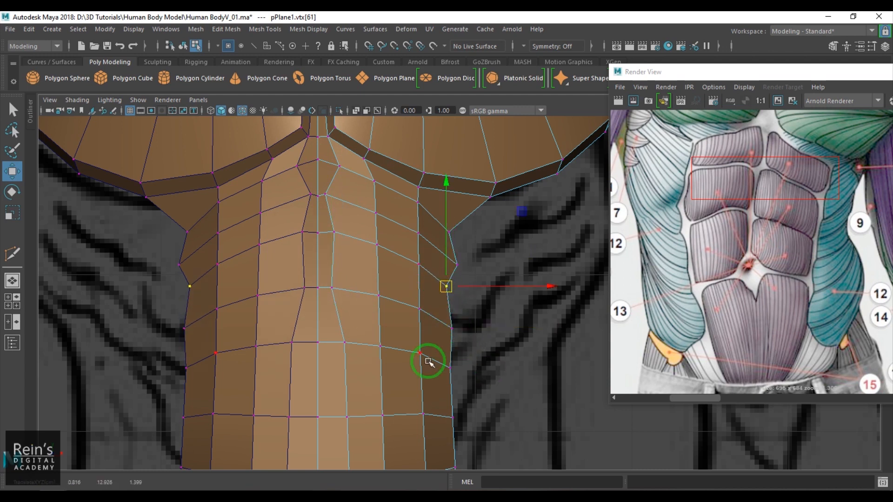
Step: Pinch the second-lowest loop beside the centre line and adjust the bottom loop's vertices to outline the lower abdominal muscles
alt+middle_drag(367, 371, 366, 265)
drag(333, 310, 349, 330)
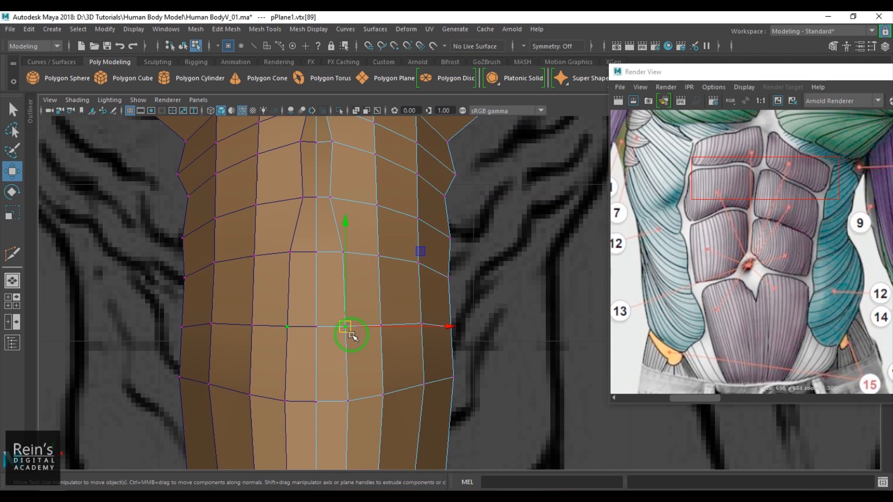
alt+middle_drag(352, 336, 360, 380)
alt+middle_drag(486, 399, 366, 301)
drag(363, 281, 352, 283)
click(476, 280)
drag(400, 348, 399, 360)
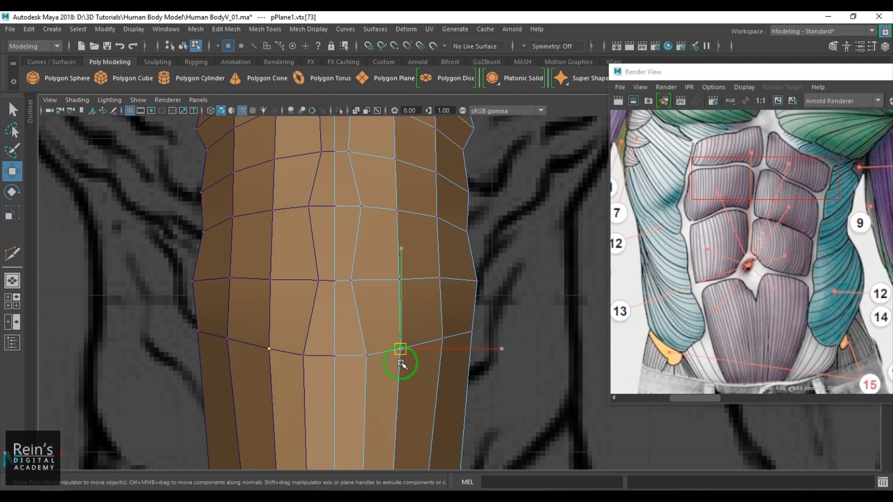
click(442, 344)
Step: Return the mesh to object mode in the perspective view and enable the sRGB gamma view transform
alt+middle_drag(417, 285, 421, 338)
scroll(422, 338, down, 5)
mouse_move(465, 279)
right_down()
mouse_move(485, 263)
mouse_move(463, 267)
right_up()
alt+drag(439, 319, 468, 279)
scroll(468, 280, up, 5)
alt+middle_drag(469, 280, 488, 328)
alt+drag(488, 328, 495, 310)
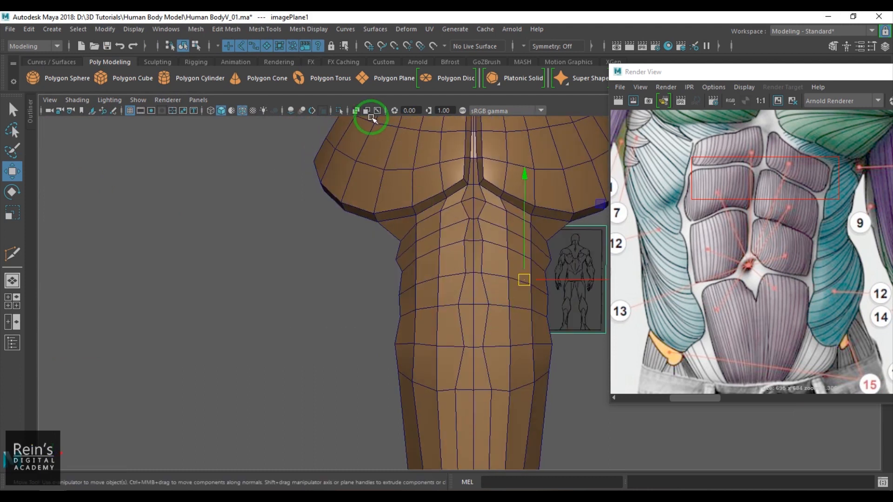
click(462, 110)
alt+drag(420, 186, 408, 212)
Step: Select the block of faces forming the upper abdominal muscle and extrude it
click(403, 197)
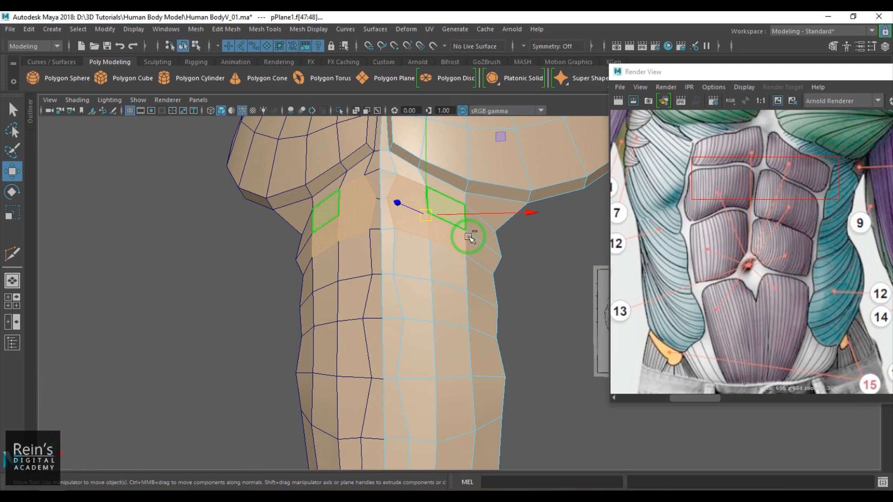
shift+click(476, 252)
alt+drag(476, 252, 426, 323)
shift+drag(364, 276, 400, 299)
key(r)
Step: In the side view, move the narrow face along the extruded block's upper edge slightly upward
key(space)
alt+middle_drag(411, 224, 444, 427)
scroll(443, 428, down, 3)
scroll(428, 356, up, 6)
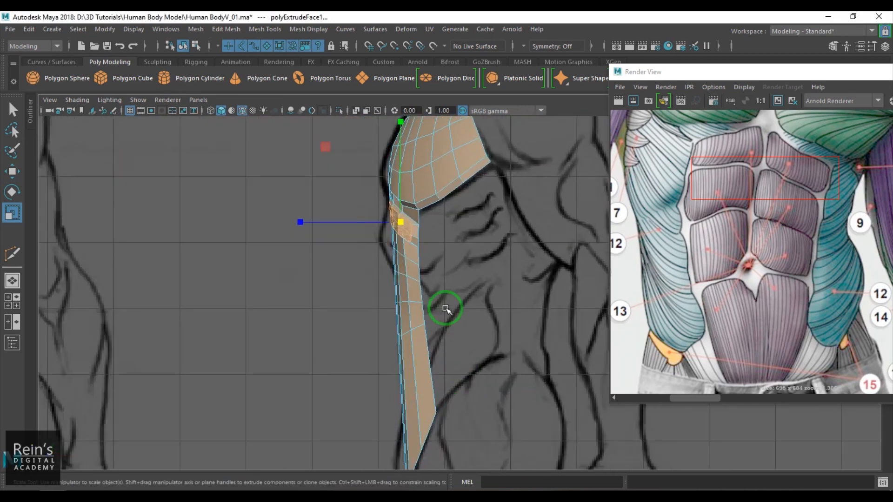
alt+drag(462, 331, 408, 326)
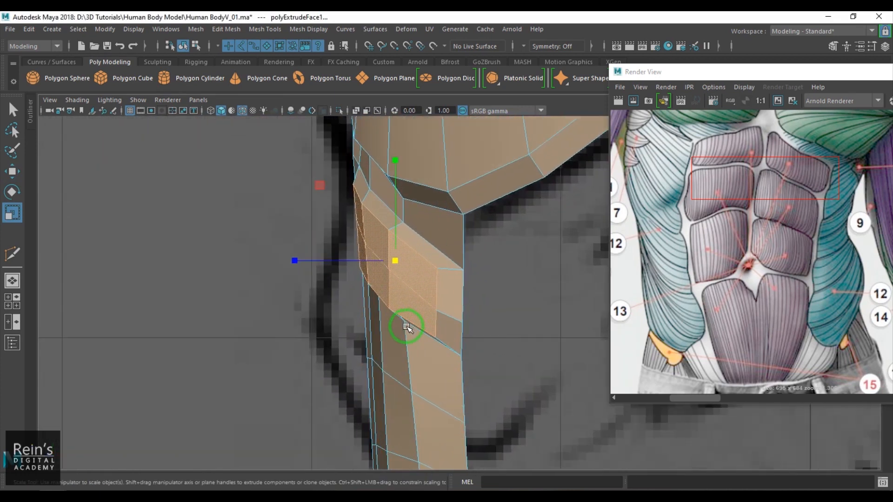
click(377, 208)
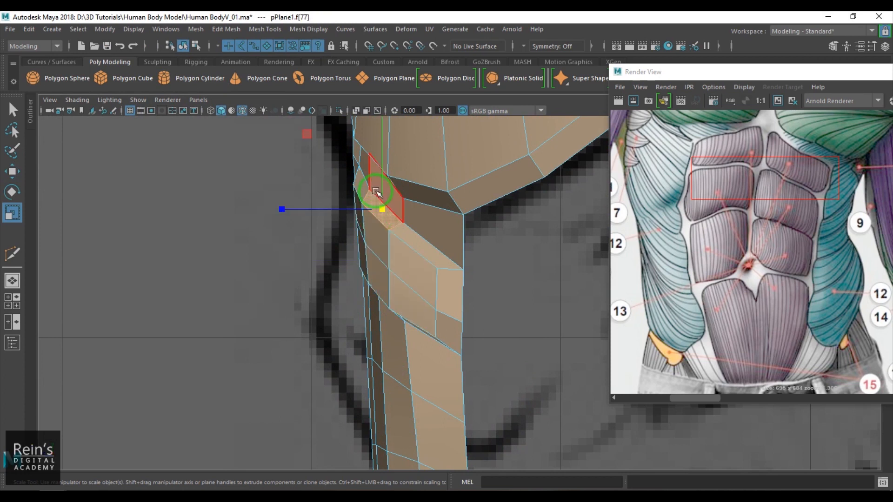
key(w)
click(379, 183)
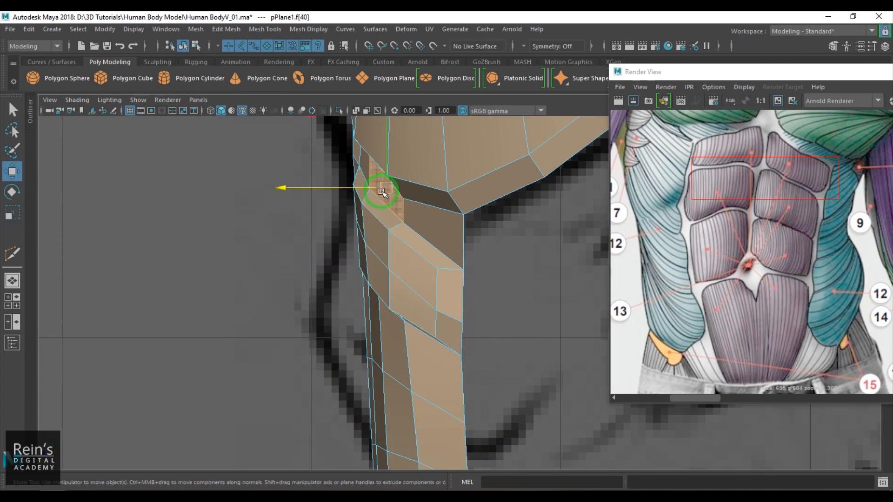
click(379, 203)
drag(382, 186, 382, 178)
right_drag(382, 258, 409, 212)
Step: Sketch two curved muscle-profile strokes in red with Grease Pencil in front of the torso in the side view
alt+middle_drag(336, 275, 338, 274)
click(112, 112)
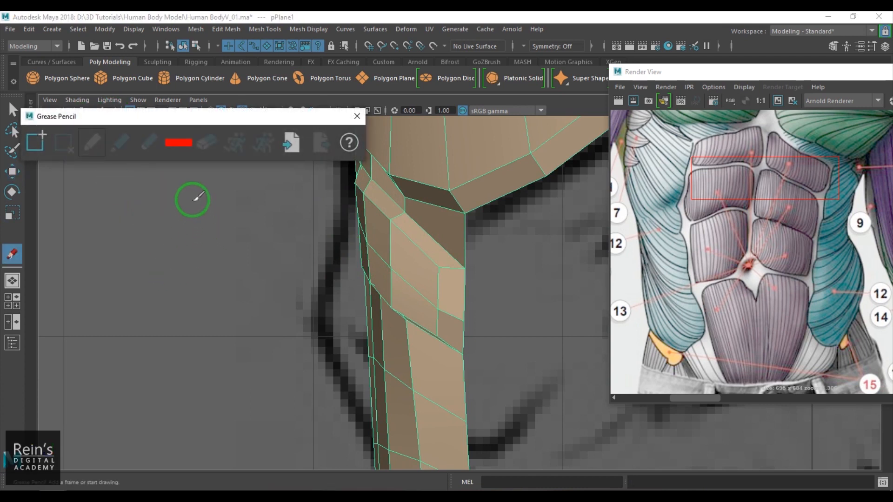
mouse_move(201, 188)
mouse_down()
mouse_move(171, 242)
mouse_move(169, 218)
mouse_up()
drag(194, 187, 175, 231)
mouse_move(259, 181)
mouse_down()
mouse_move(239, 193)
mouse_move(231, 241)
mouse_move(259, 266)
mouse_move(244, 196)
mouse_up()
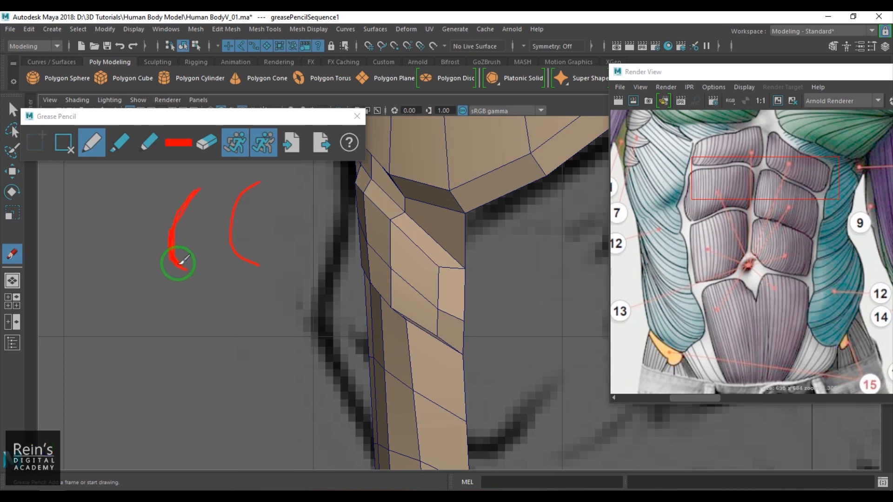
drag(175, 216, 190, 192)
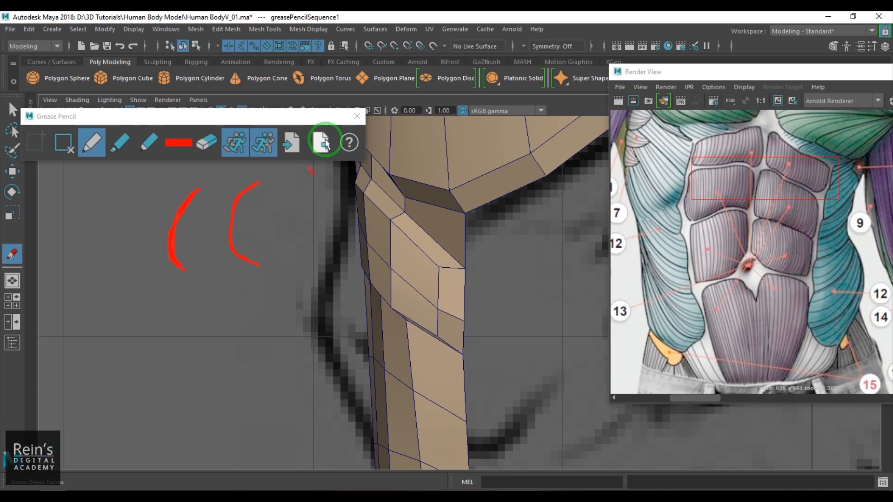
click(357, 116)
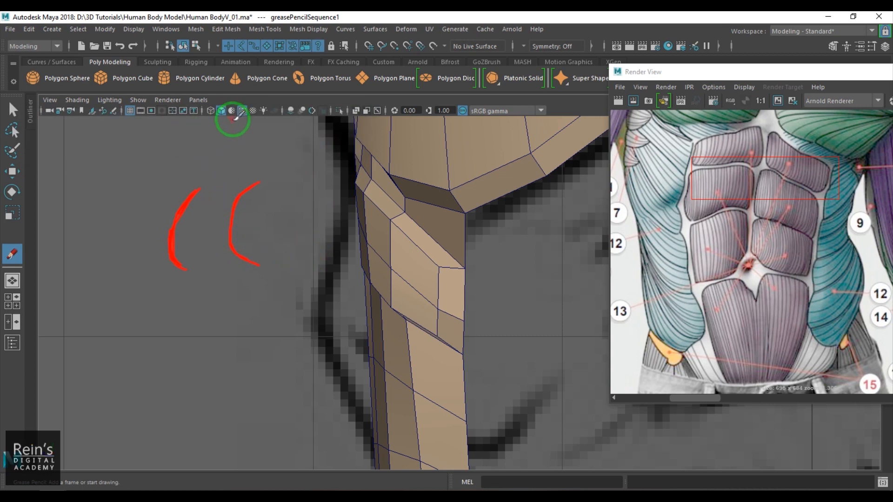
Step: Delete the Grease Pencil frame with the curved strokes and return to the Move tool
click(114, 113)
click(64, 142)
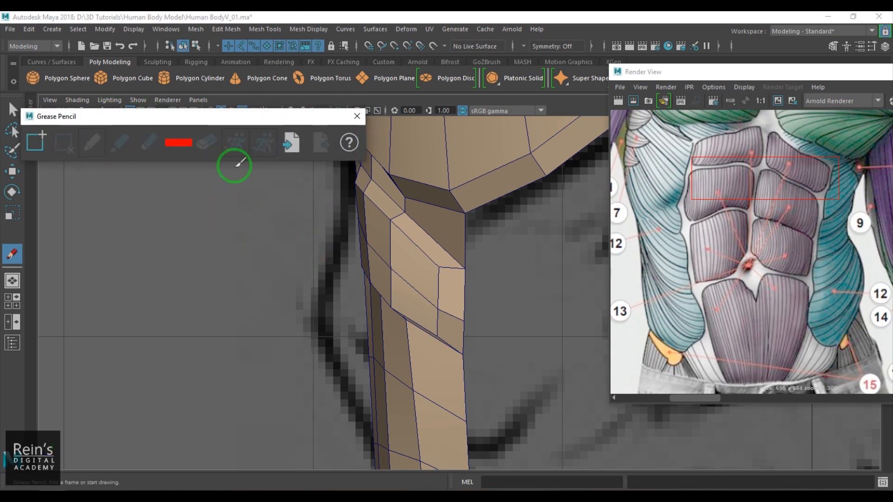
click(357, 117)
click(12, 171)
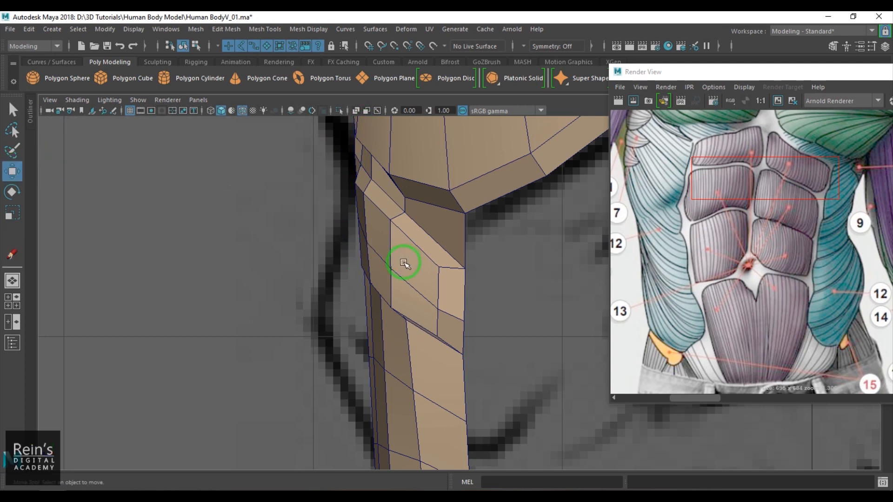
Step: Move the vertex on the extruded block's upper edge slightly backward and down to round the muscle profile
scroll(365, 244, up, 2)
alt+middle_drag(357, 230, 343, 217)
right_drag(343, 217, 317, 212)
click(363, 190)
drag(364, 196, 373, 208)
Step: Save the scene as Human BodyV_02.ma in D:\3D Tutorials\Human Body Model
click(10, 29)
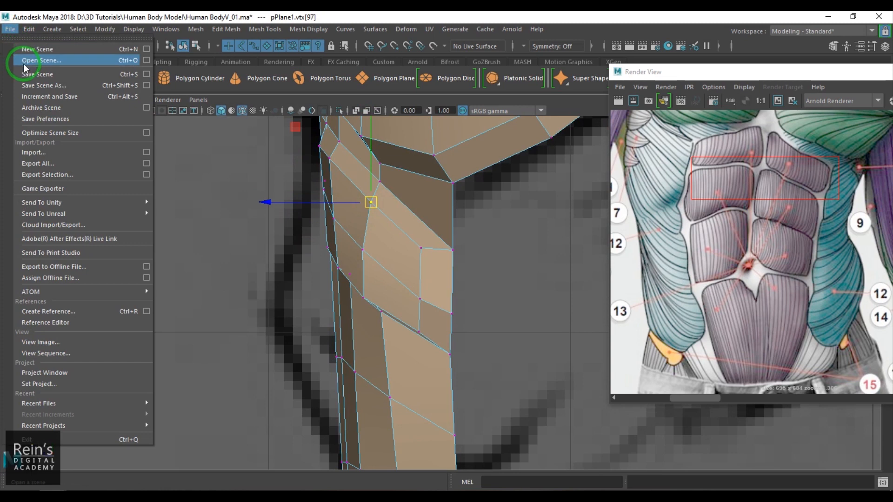
click(42, 85)
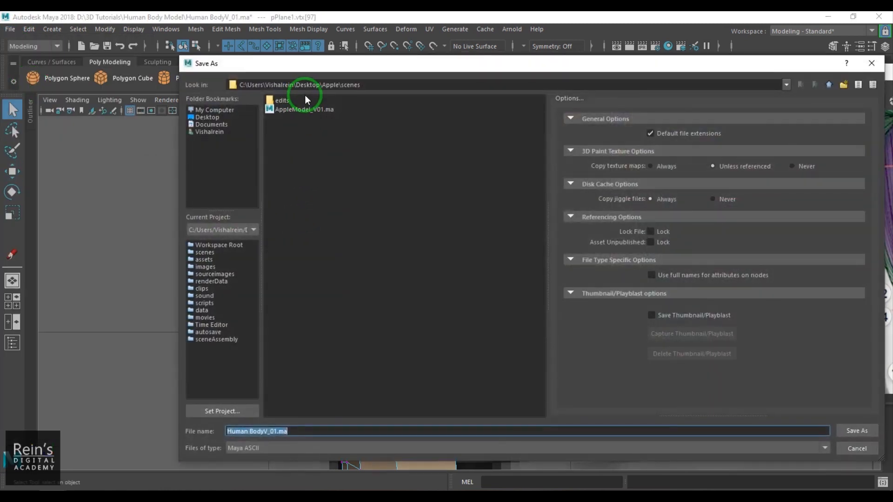
click(215, 110)
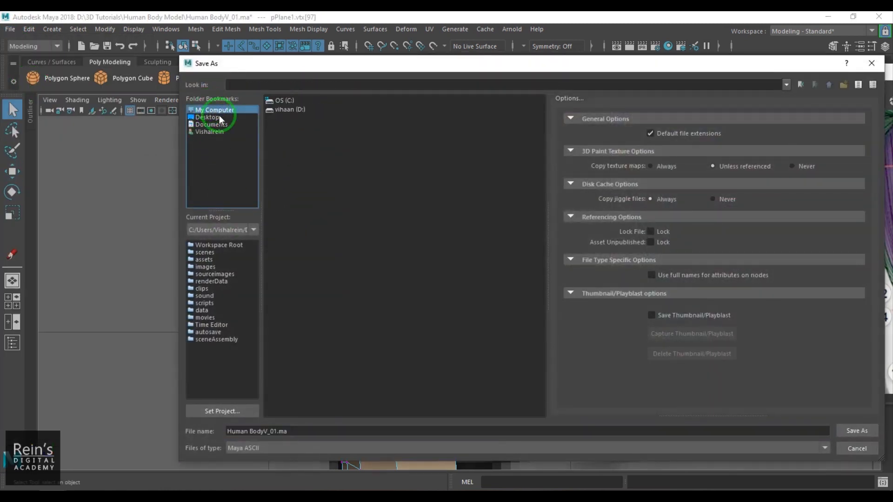
double_click(293, 110)
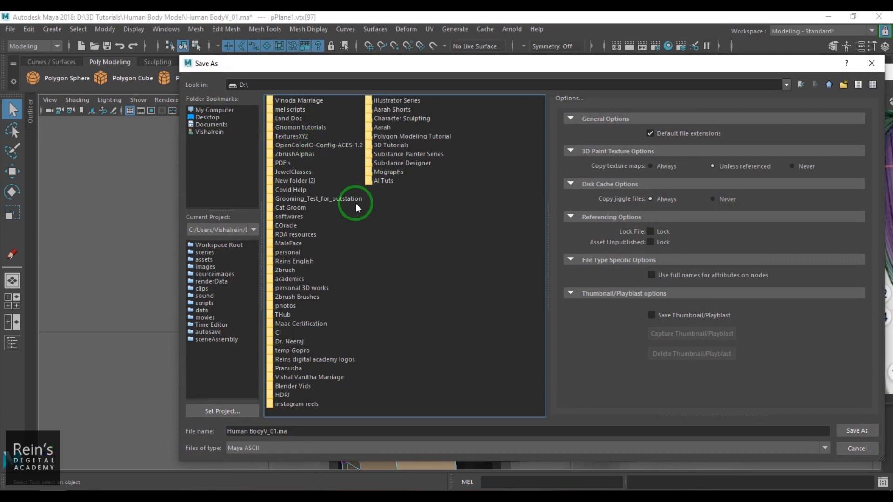
double_click(386, 146)
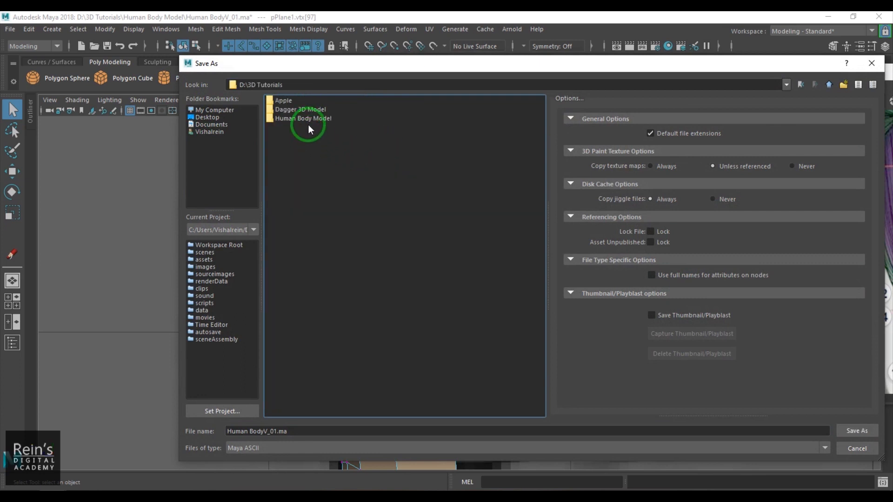
double_click(288, 128)
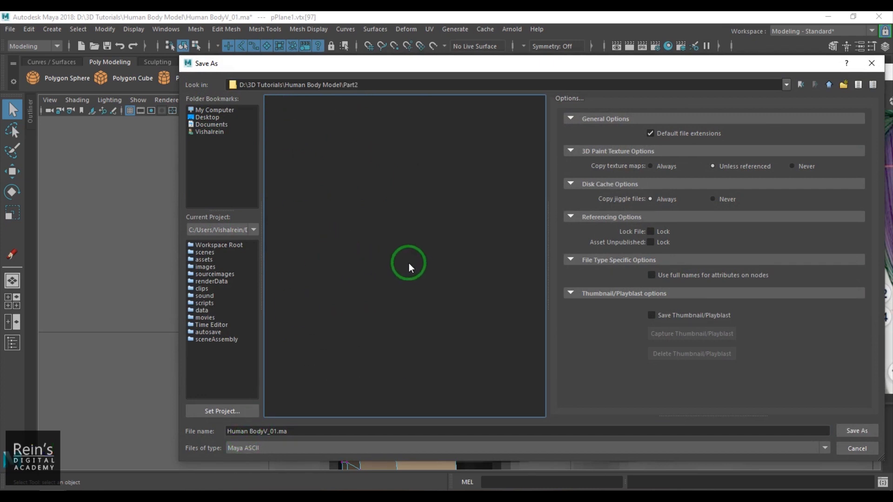
key(BackSpace)
click(277, 432)
key(BackSpace)
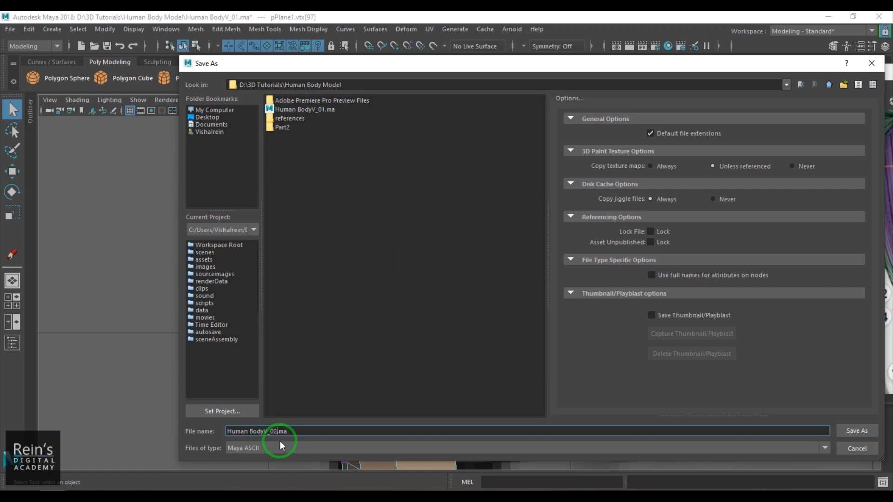
text(2)
key(Return)
Step: Adjust the upper, front and lower vertices of the extruded abdominal block to round its muscle profile
drag(421, 249, 430, 254)
click(419, 331)
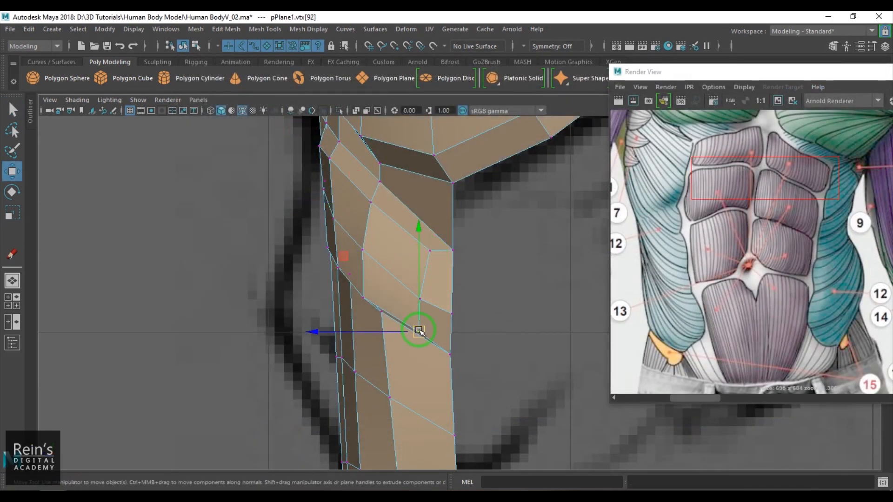
click(330, 158)
drag(331, 161, 335, 163)
click(333, 218)
drag(333, 219, 390, 303)
key(space)
drag(282, 223, 273, 225)
drag(272, 299, 283, 301)
click(279, 367)
Step: Select both torso halves and assign a new Phong material to them
alt+drag(339, 288, 261, 303)
scroll(262, 303, down, 3)
click(515, 313)
alt+drag(514, 313, 519, 352)
click(409, 324)
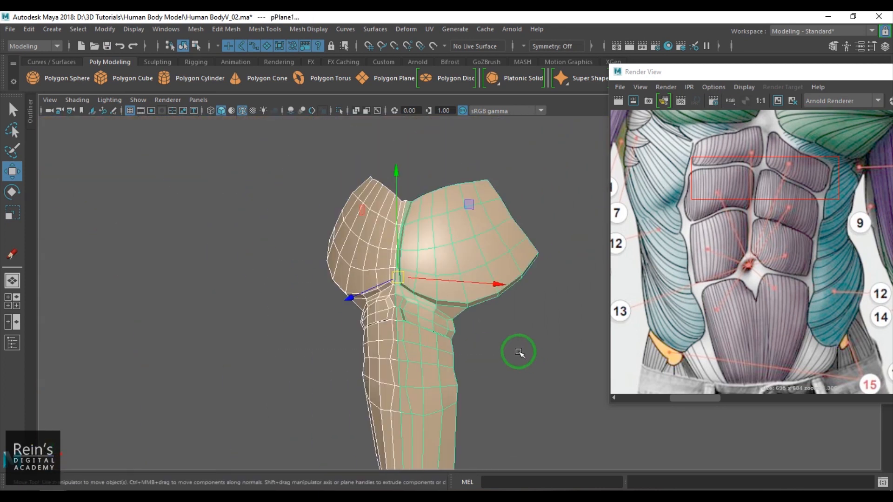
mouse_move(446, 221)
right_down()
mouse_move(467, 479)
mouse_move(523, 444)
right_up()
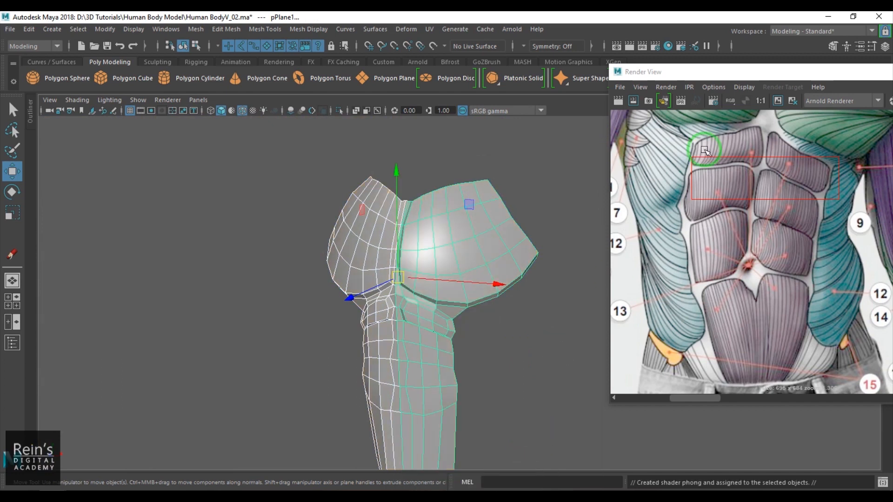
Step: Move the anatomy reference window clear of the model and darken the Phong material's Color
drag(722, 76, 605, 396)
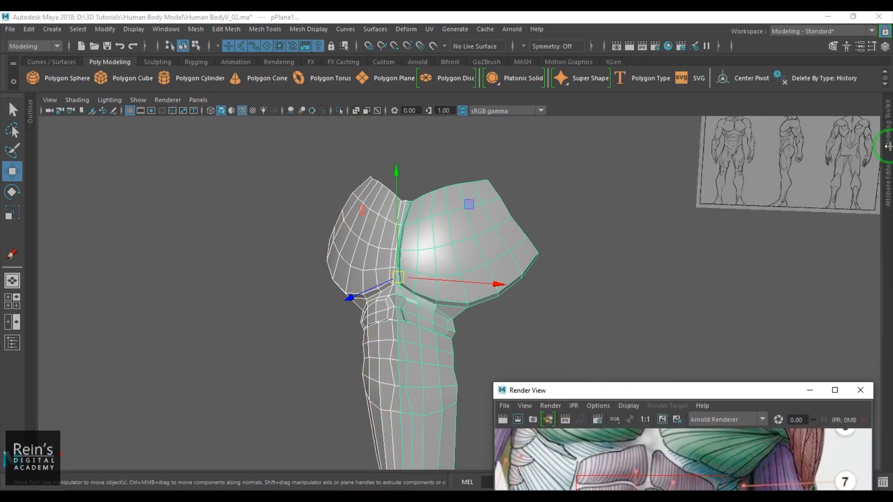
click(889, 186)
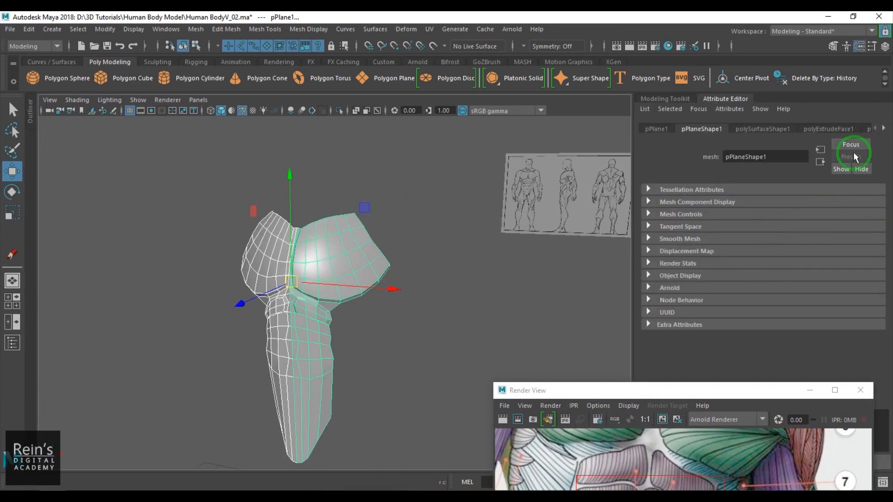
click(746, 130)
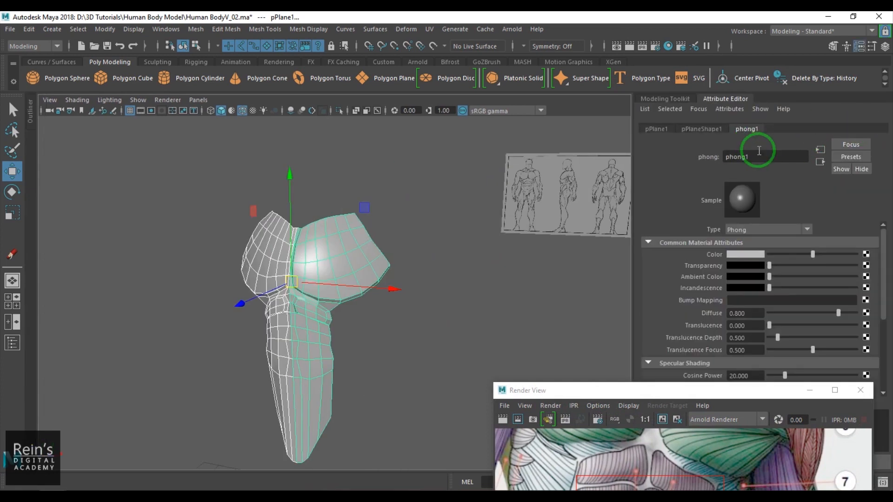
drag(813, 254, 792, 255)
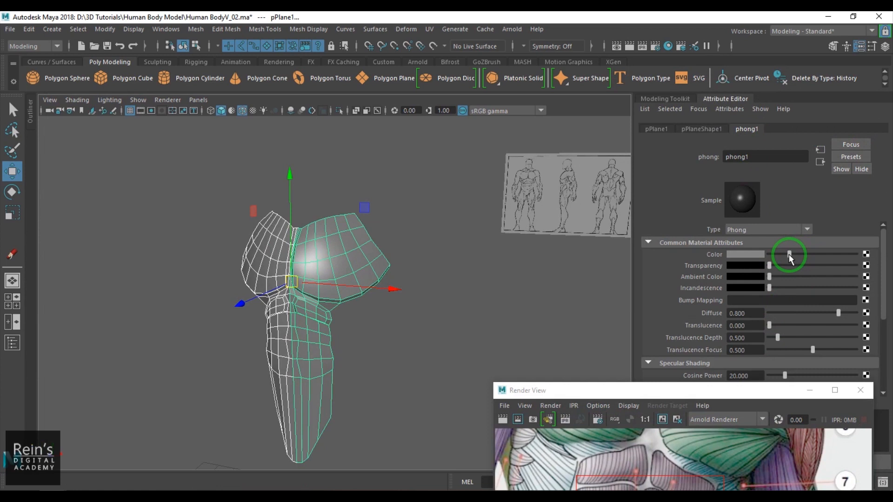
alt+middle_drag(378, 329, 391, 300)
alt+right_drag(400, 316, 521, 341)
drag(785, 254, 781, 253)
Step: Set the Phong material's Cosine Power to 9 and dim its Specular Color
scroll(770, 317, down, 3)
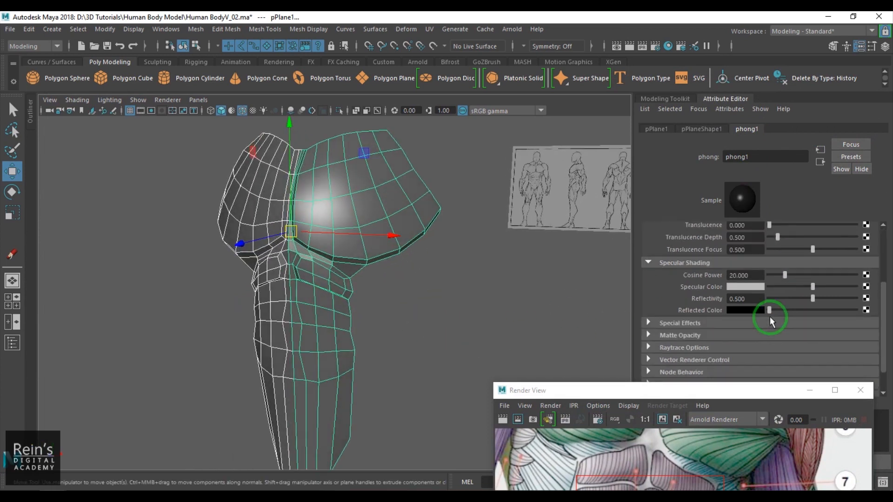
drag(793, 286, 830, 289)
drag(783, 273, 775, 278)
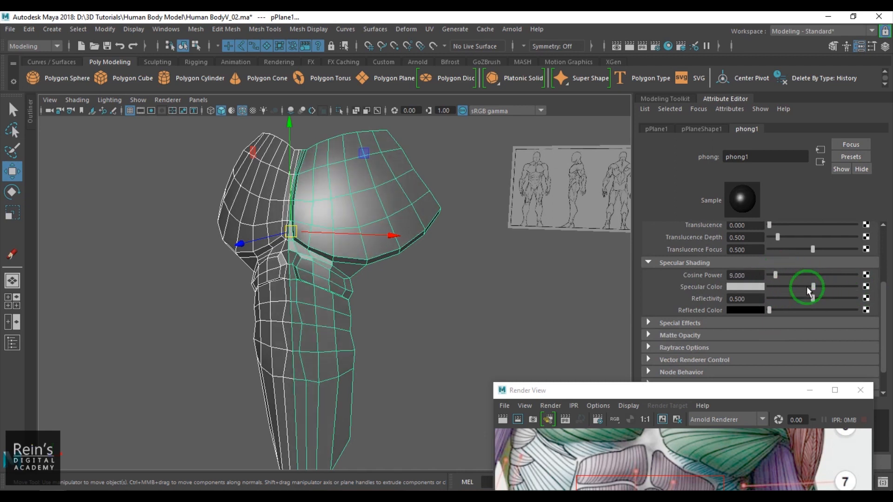
Step: Examine the smoothed torso with its Phong shading from the front and from close up
click(470, 319)
alt+drag(470, 319, 450, 319)
click(268, 311)
click(444, 315)
click(232, 113)
mouse_move(408, 267)
alt+mouse_down()
mouse_move(526, 303)
mouse_move(400, 291)
mouse_move(495, 305)
mouse_move(401, 301)
mouse_move(439, 291)
mouse_move(412, 301)
alt+mouse_up()
scroll(413, 303, up, 5)
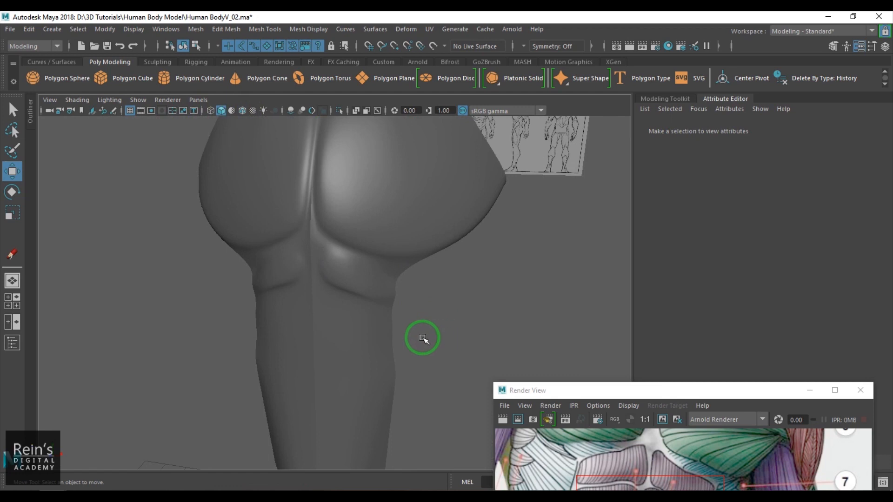
Step: Turn off the smooth preview and insert two closely spaced edge loops just below the extruded abdominal block with Multi-Cut
click(349, 327)
key(1)
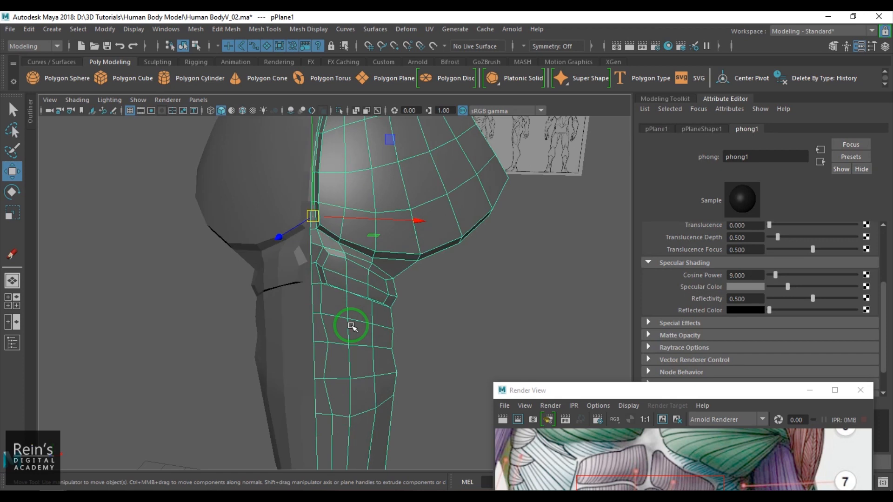
alt+middle_drag(355, 353, 399, 307)
alt+right_drag(363, 269, 409, 332)
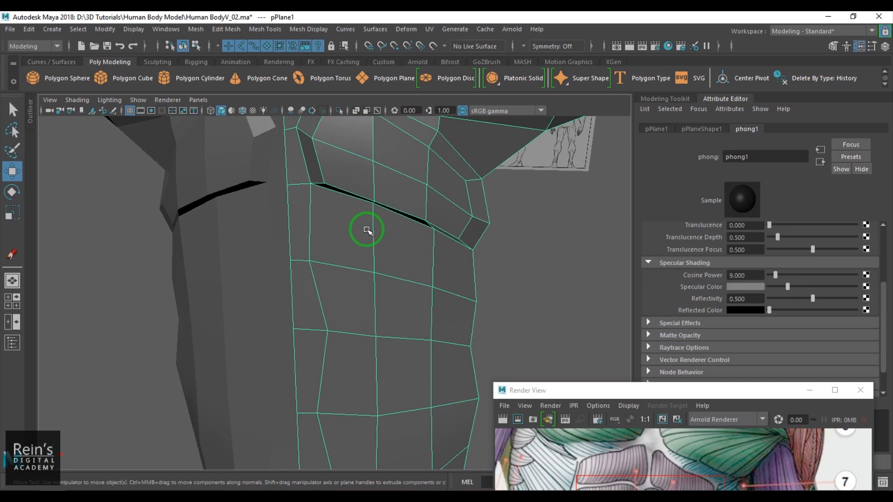
shift+right_drag(391, 236, 320, 225)
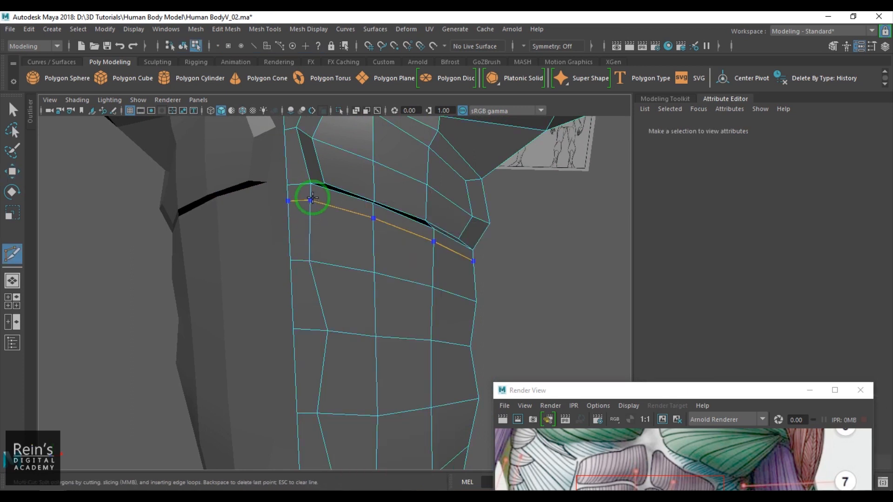
ctrl+click(310, 196)
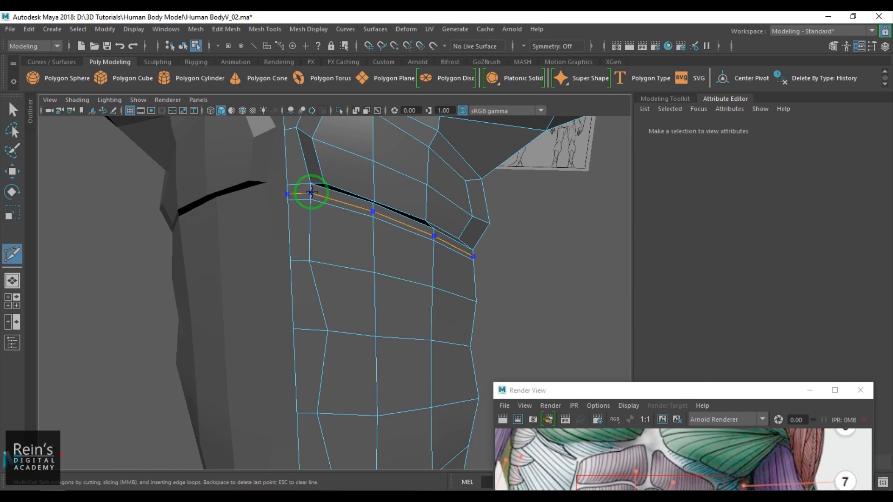
alt+drag(355, 235, 395, 270)
alt+right_drag(394, 269, 433, 282)
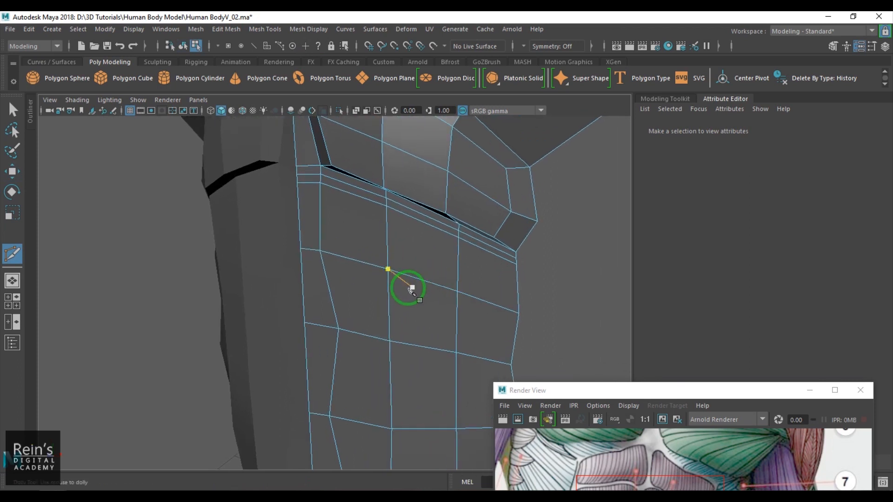
key(w)
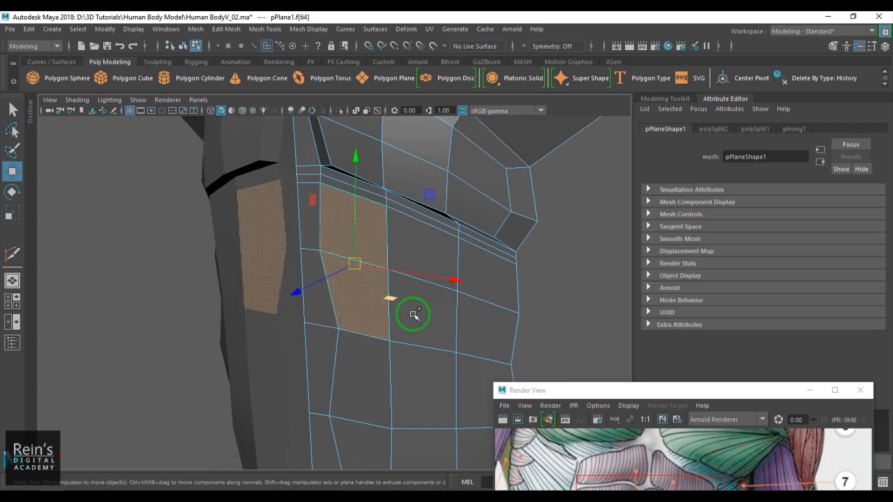
Step: Extrude the six faces below the new edge loops outward as the second abdominal block and scale them slightly inward
shift+click(422, 302)
shift+click(434, 253)
shift+click(492, 264)
shift+click(490, 317)
alt+drag(457, 289, 319, 289)
key(ctrl+e)
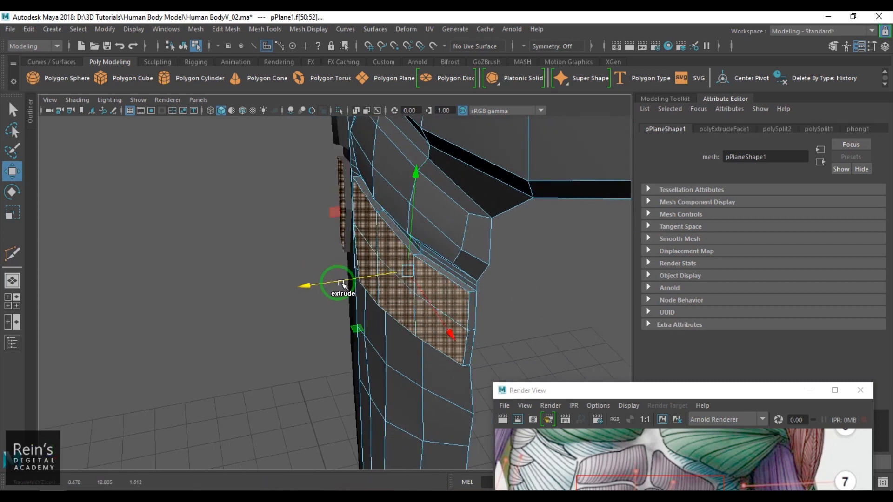
key(r)
mouse_move(407, 270)
mouse_down()
mouse_move(390, 296)
mouse_move(345, 294)
mouse_move(394, 313)
mouse_move(412, 253)
mouse_up()
key(w)
Step: Move the second abdominal block's upper-edge vertices in the side view to bevel its top
scroll(325, 259, up, 4)
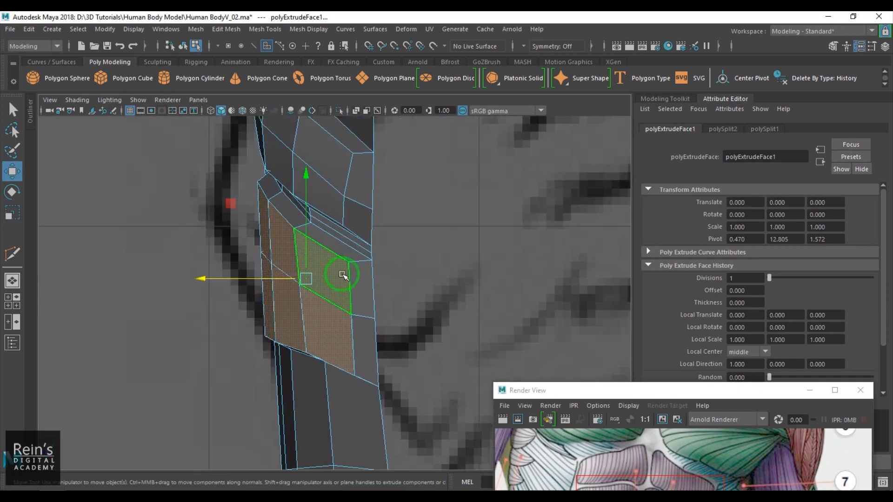
key(F9)
click(356, 272)
drag(365, 321, 365, 322)
drag(290, 224, 305, 236)
drag(296, 227, 305, 245)
mouse_move(262, 196)
mouse_down()
mouse_move(273, 205)
mouse_move(260, 188)
mouse_move(264, 194)
mouse_up()
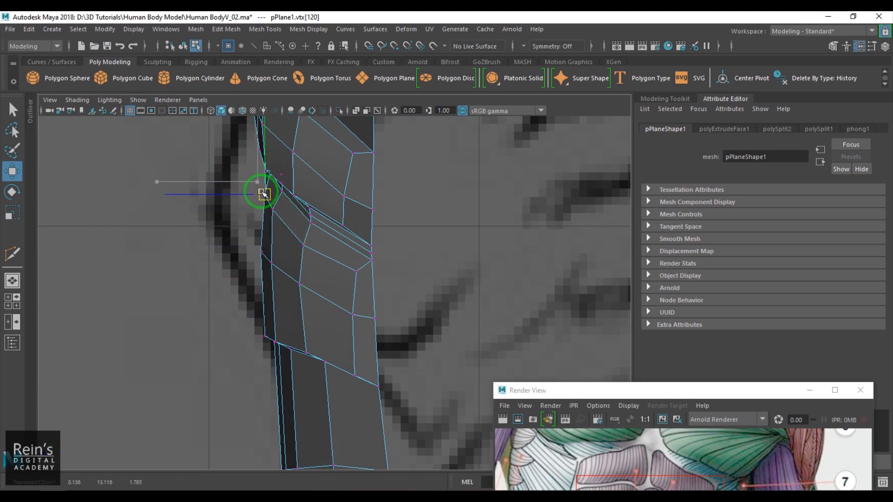
Step: Raise the second block's lower-edge vertices in the side view and adjust its outer upper vertex to round the profile
click(261, 252)
click(265, 336)
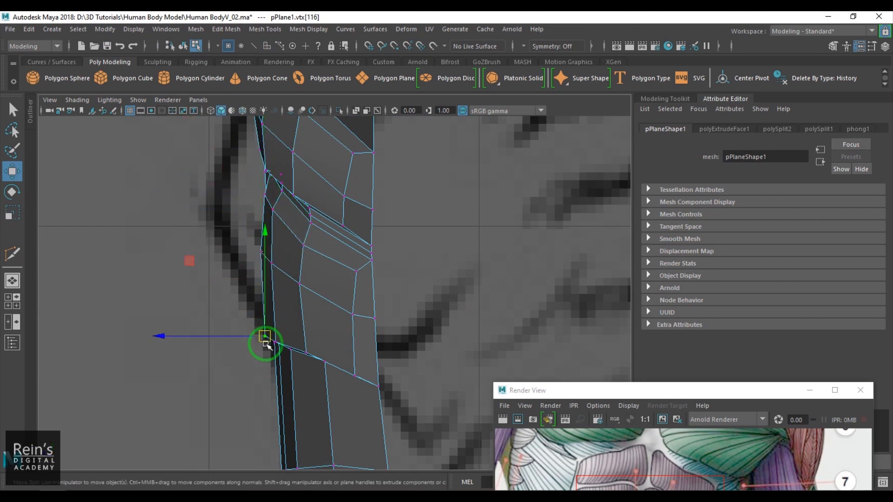
click(275, 343)
drag(275, 343, 271, 331)
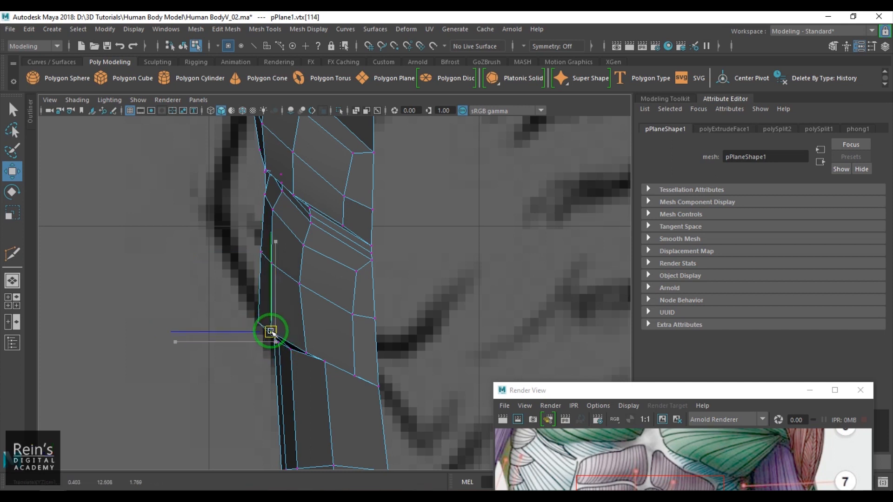
click(306, 353)
drag(306, 354, 292, 348)
click(355, 376)
drag(355, 376, 340, 350)
click(354, 314)
click(355, 271)
drag(356, 271, 351, 278)
Step: Shift the vertices along the second block's inner boundary toward the centre line in the front view
key(space)
scroll(353, 314, down, 8)
scroll(365, 315, up, 6)
scroll(389, 309, up, 1)
scroll(414, 321, up, 1)
click(430, 318)
click(305, 293)
drag(313, 295, 300, 289)
click(305, 232)
drag(343, 230, 331, 229)
Step: Move the inner corner vertices of the second block's raised surface toward the centre line to straighten its inner edge
click(301, 179)
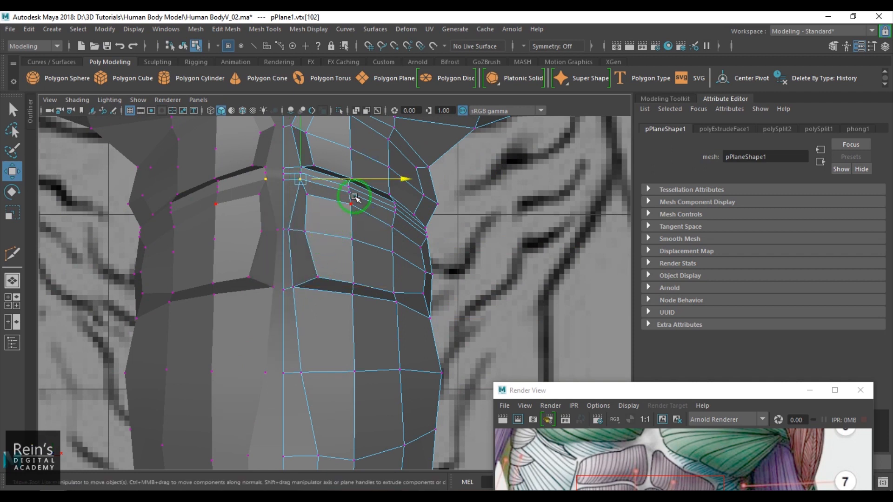
drag(307, 188, 334, 174)
click(300, 231)
click(317, 276)
drag(315, 271, 303, 275)
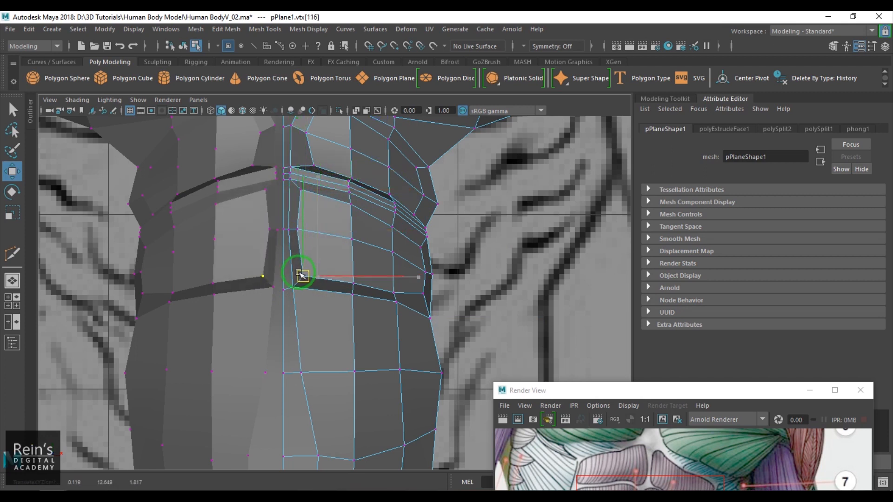
click(298, 230)
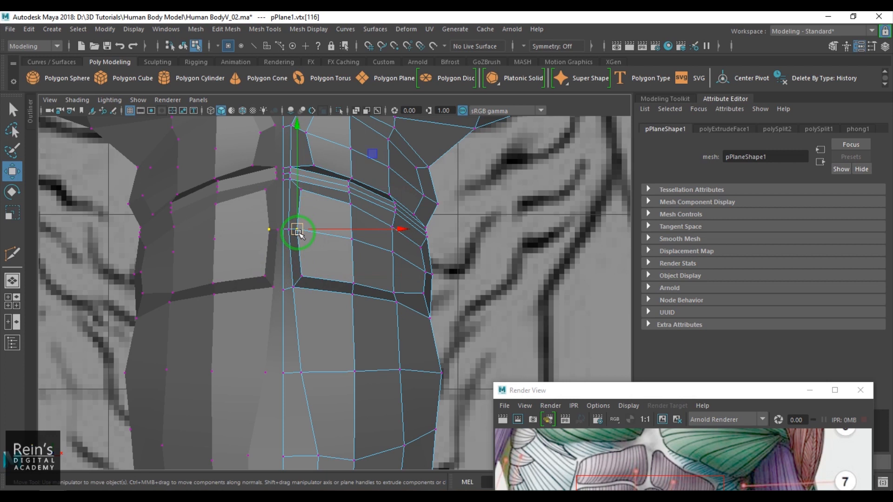
Step: Shift the second block's two interior vertical vertex columns slightly toward the centre line
drag(331, 170, 329, 170)
click(343, 224)
drag(355, 243, 343, 234)
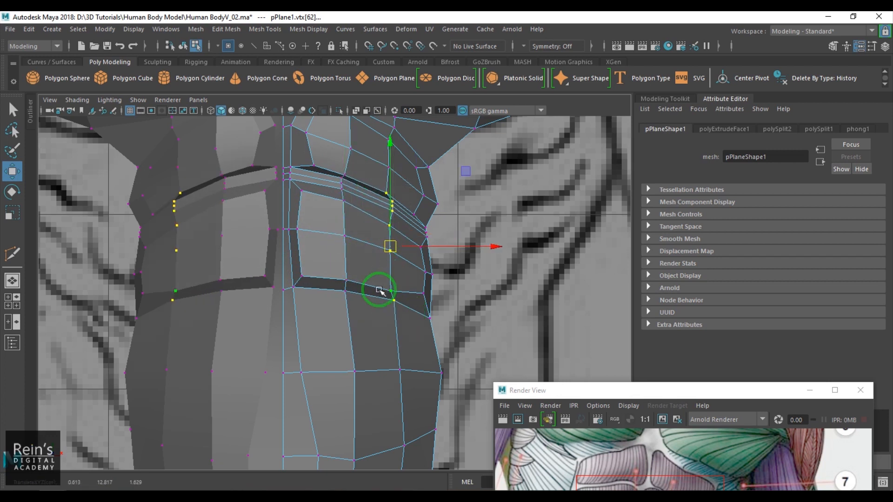
click(430, 286)
Step: Examine the smoothed torso and both abdominal blocks from several angles in the perspective view
alt+drag(430, 285, 355, 310)
key(F8)
key(3)
click(473, 301)
alt+right_drag(473, 301, 400, 313)
alt+drag(401, 313, 426, 313)
scroll(386, 319, up, 5)
mouse_move(367, 320)
alt+mouse_down()
mouse_move(313, 327)
mouse_move(353, 322)
mouse_move(337, 312)
mouse_move(374, 332)
alt+mouse_up()
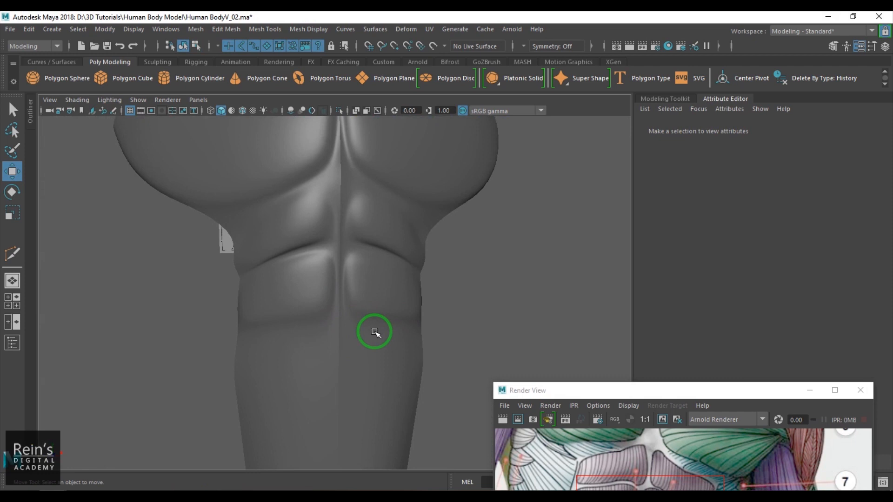
alt+drag(383, 291, 508, 348)
Step: Reveal more of the anatomy reference and insert an edge loop between the chest and the upper abdominal block with Multi-Cut
drag(688, 387, 699, 274)
mouse_move(433, 302)
alt+mouse_down()
mouse_move(342, 285)
mouse_move(401, 239)
mouse_move(413, 253)
mouse_move(366, 245)
alt+mouse_up()
click(403, 241)
key(1)
scroll(371, 243, up, 4)
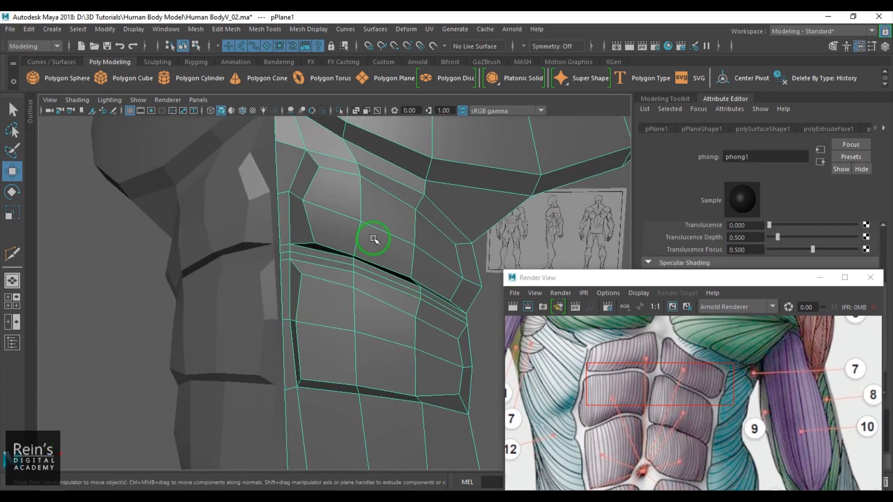
alt+middle_drag(389, 223, 363, 259)
shift+right_click(383, 217)
click(311, 216)
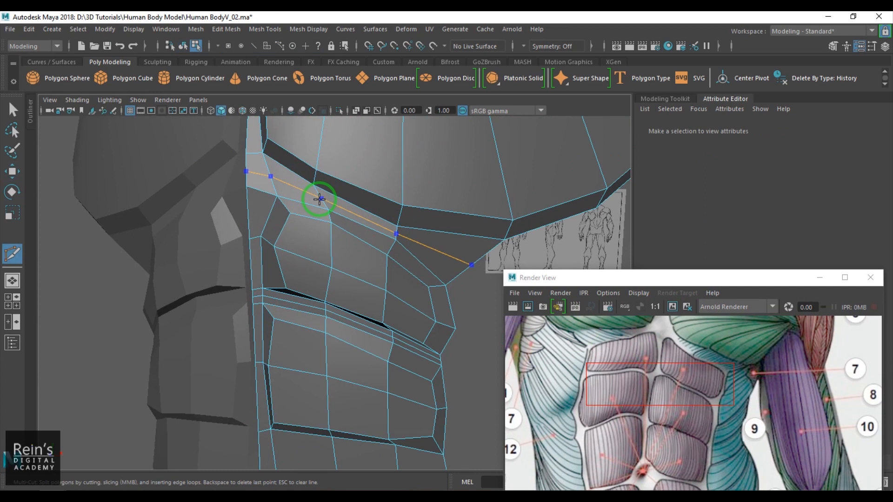
scroll(335, 289, down, 5)
key(w)
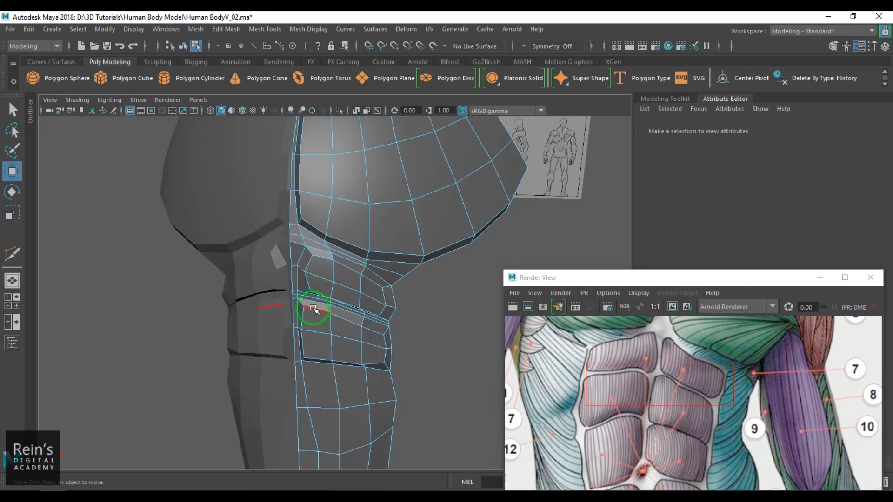
Step: Examine the smoothed transition between the chest and the abdominal blocks, then return to the unsmoothed mesh
right_drag(315, 311, 344, 287)
key(3)
click(475, 330)
scroll(433, 326, down, 3)
alt+drag(379, 318, 411, 309)
scroll(389, 313, up, 5)
click(335, 265)
key(1)
scroll(343, 273, up, 4)
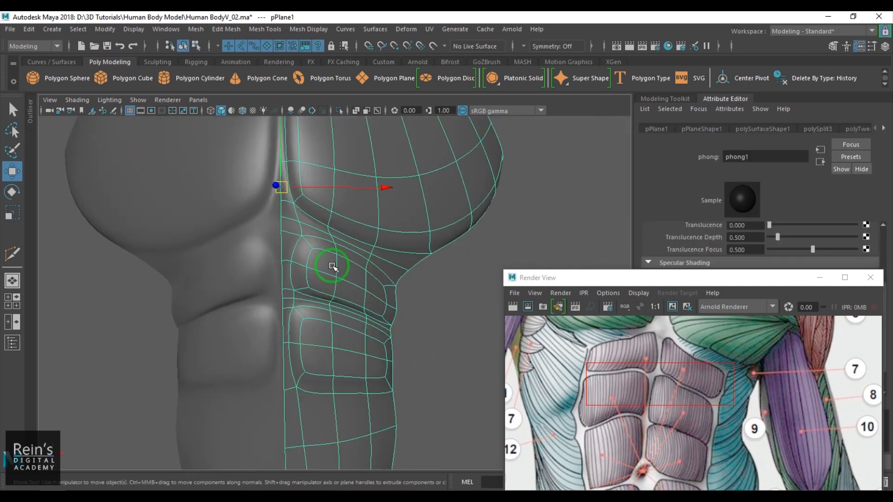
Step: Adjust the vertices beside the centre line at the upper abdominal block's inner upper corner
alt+drag(357, 292, 341, 233)
scroll(343, 282, up, 4)
alt+drag(343, 283, 311, 280)
scroll(321, 320, up, 4)
alt+middle_drag(287, 353, 343, 340)
alt+drag(328, 336, 375, 323)
alt+middle_drag(376, 323, 401, 330)
right_drag(421, 339, 379, 326)
click(379, 318)
alt+drag(412, 341, 344, 317)
drag(269, 239, 324, 265)
click(277, 282)
click(284, 273)
click(322, 243)
Step: Move the centre-line vertex and the neighbouring vertices above the upper abdominal block slightly down
drag(322, 217, 321, 230)
alt+middle_drag(446, 323, 348, 294)
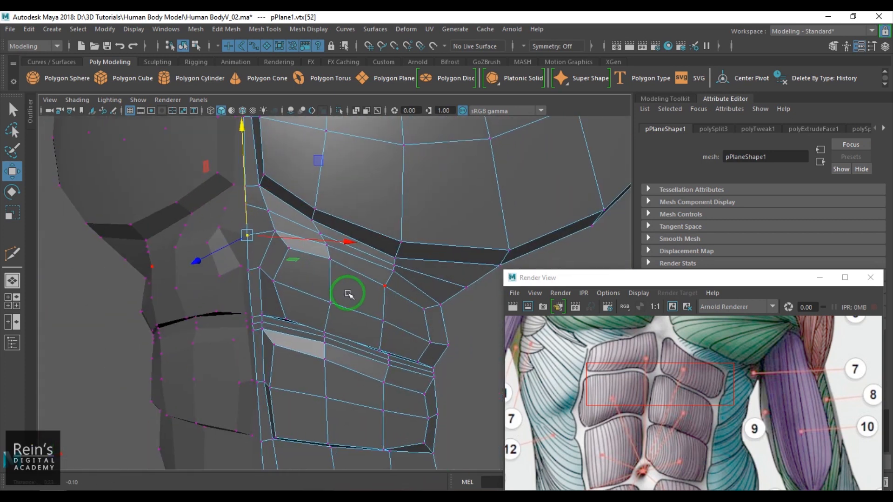
drag(326, 226, 322, 264)
click(319, 234)
click(328, 250)
Step: Examine the smoothed chest and abdomen from a distance and return to the unsmoothed mesh around the abdominal blocks
right_drag(332, 316, 374, 307)
scroll(363, 308, down, 6)
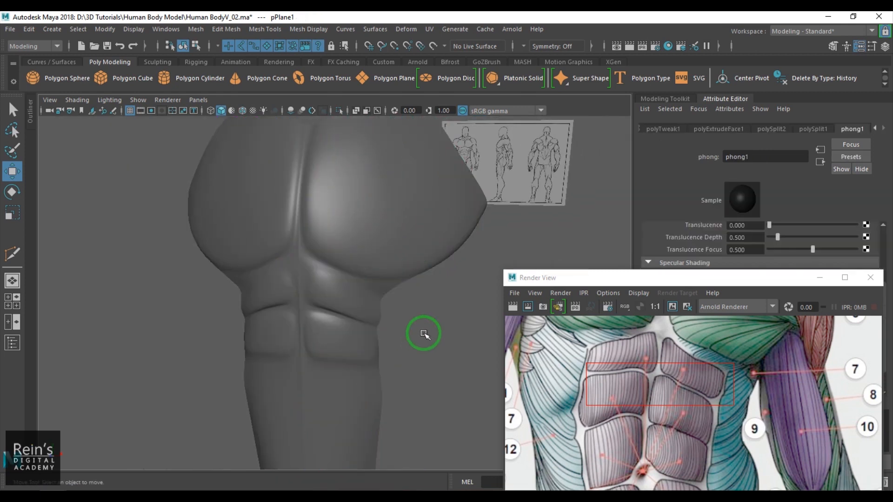
scroll(389, 313, down, 4)
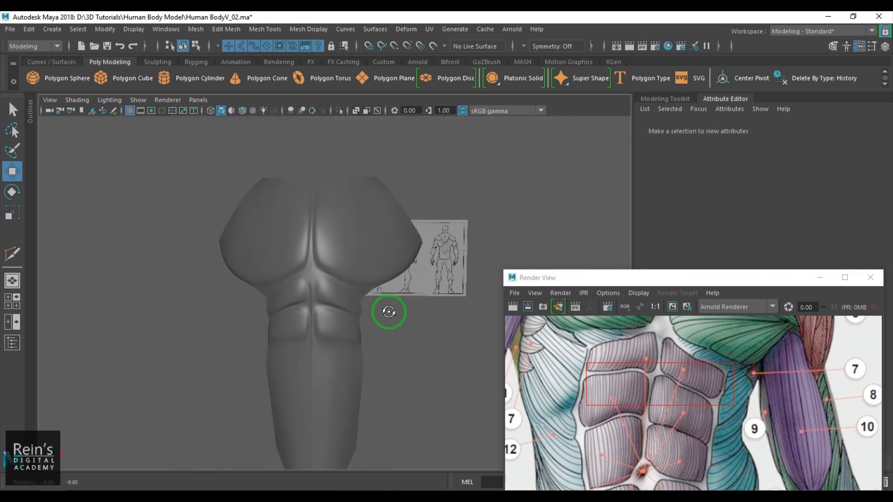
scroll(386, 311, up, 6)
scroll(384, 315, up, 4)
click(285, 267)
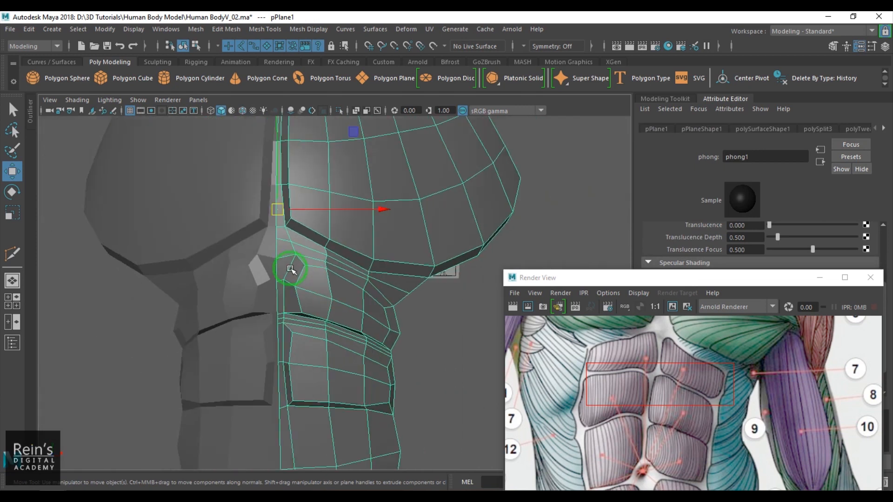
scroll(319, 200, up, 2)
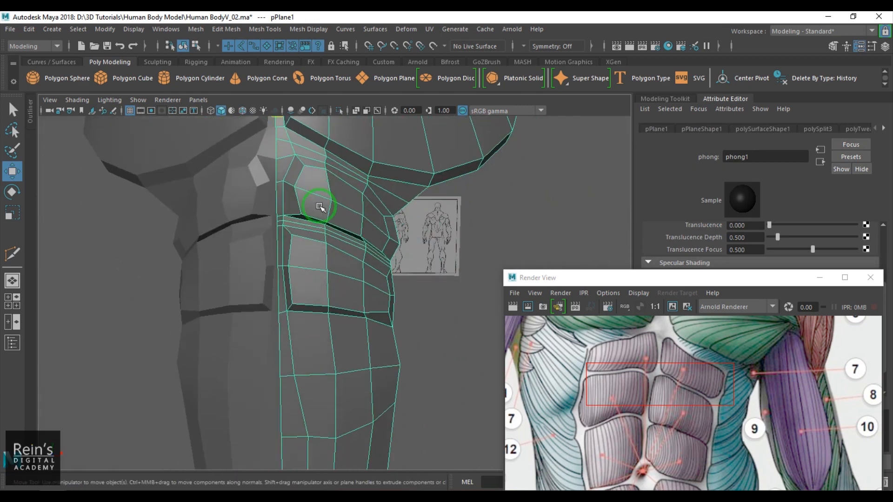
Step: Raise the anatomy reference window to expose the lower abdominal muscles beside the torso mesh
scroll(330, 283, up, 2)
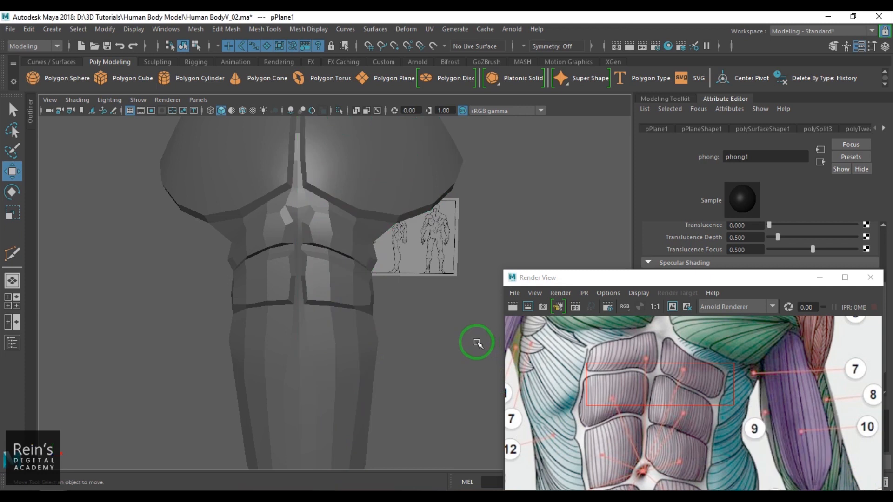
click(390, 300)
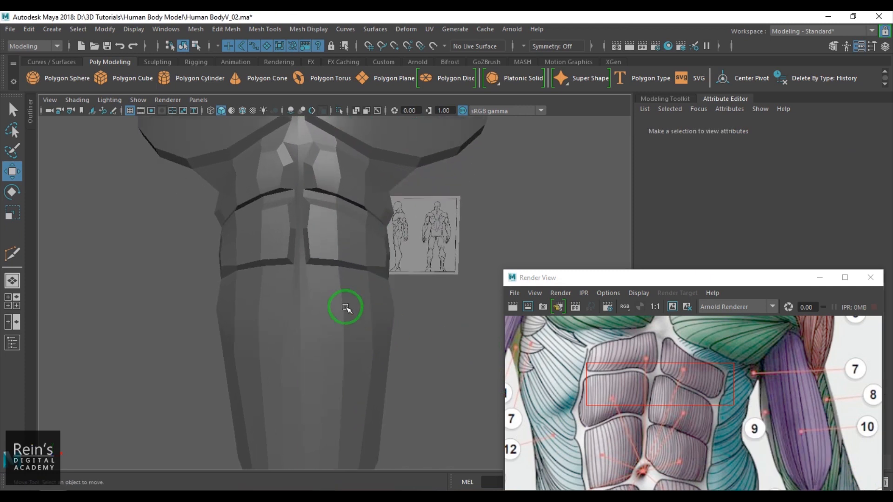
click(355, 309)
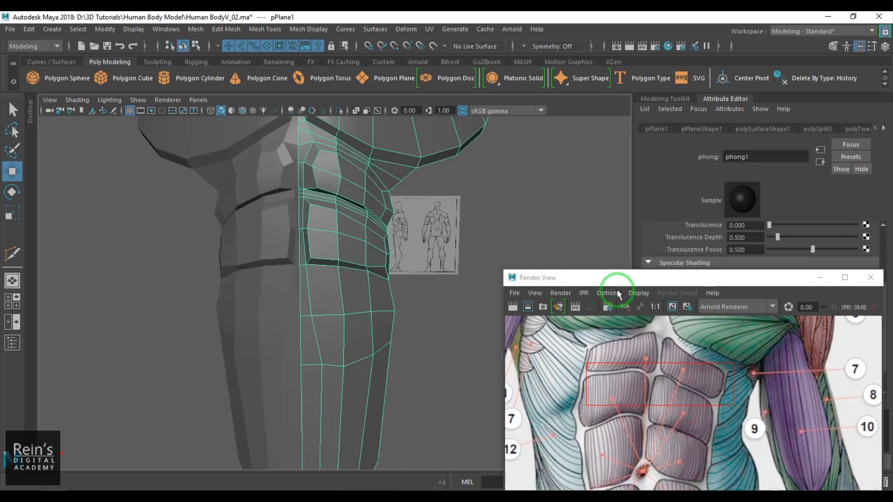
drag(621, 279, 637, 181)
scroll(369, 325, up, 5)
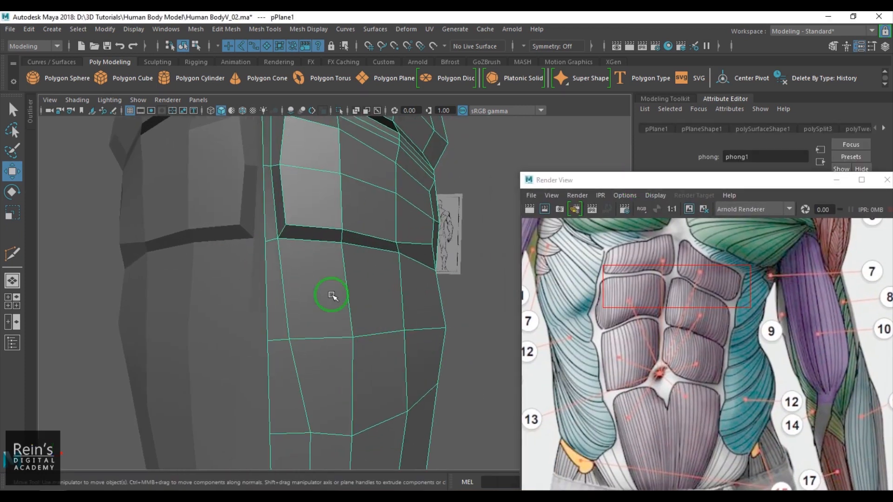
Step: Insert two edge loops across the torso just below the second abdominal block with the Multi-Cut tool
alt+drag(386, 310, 377, 279)
shift+right_drag(379, 227, 380, 253)
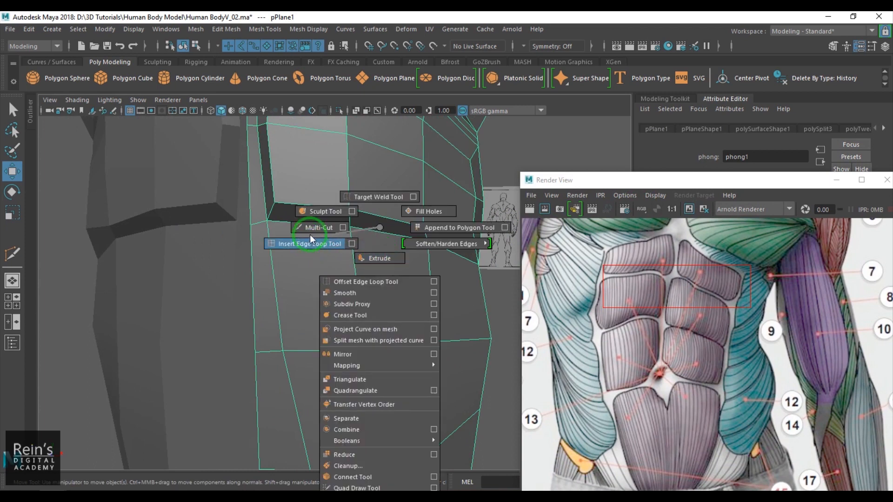
shift+right_drag(309, 238, 309, 240)
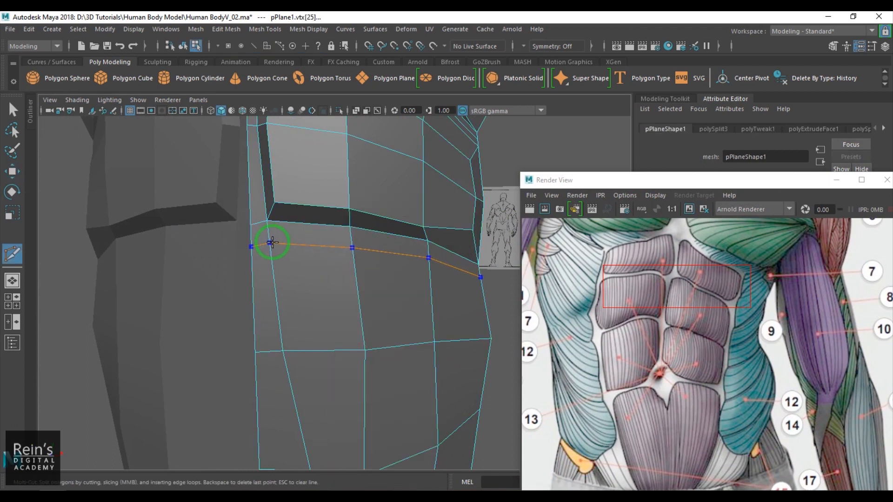
ctrl+click(273, 242)
scroll(292, 264, down, 5)
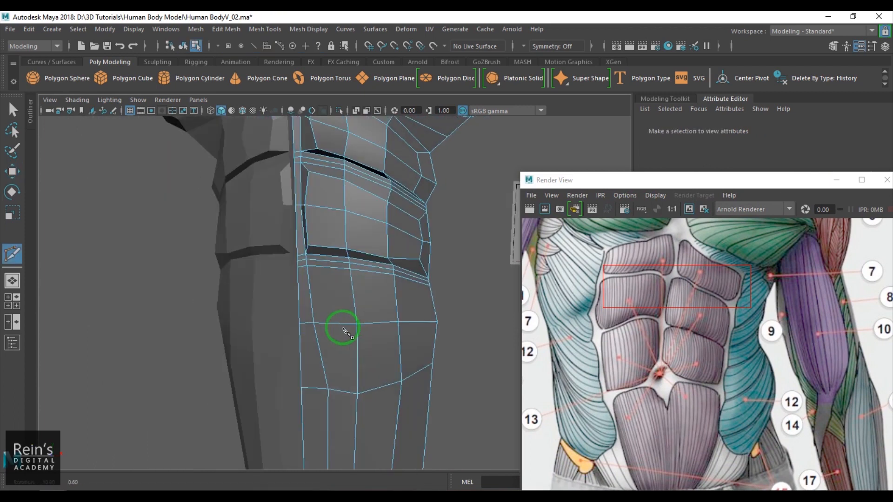
Step: Extrude the six faces below the new edge loops and scale them inward to form the third abdominal block
key(w)
click(334, 303)
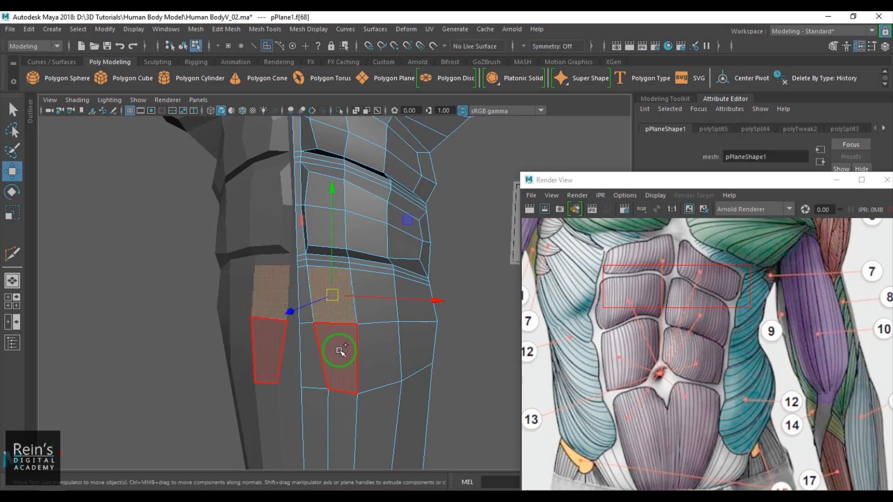
shift+click(342, 352)
shift+click(377, 350)
shift+click(382, 292)
shift+click(411, 298)
shift+click(418, 348)
alt+drag(418, 348, 371, 347)
key(r)
key(space)
key(space)
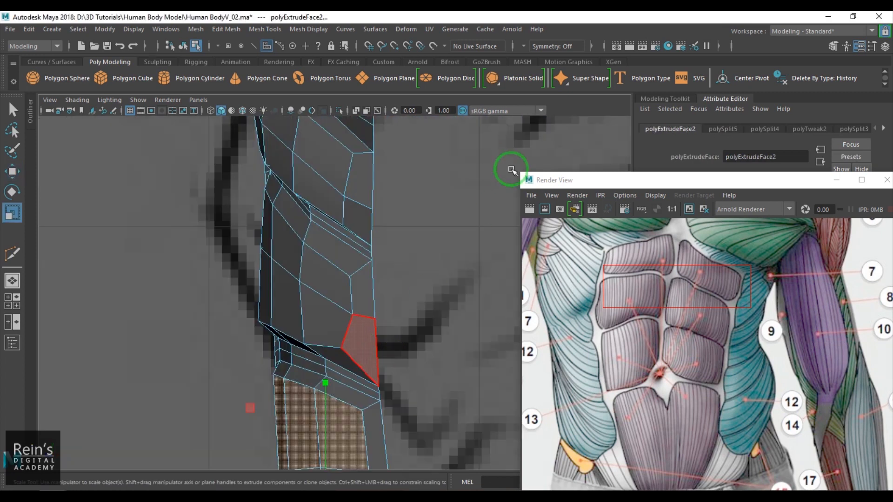
Step: Move the third abdominal block's upper vertices forward in the side view to build its front profile
alt+middle_drag(331, 356, 344, 242)
alt+right_drag(344, 242, 353, 281)
alt+middle_drag(365, 307, 371, 288)
alt+right_drag(371, 289, 379, 265)
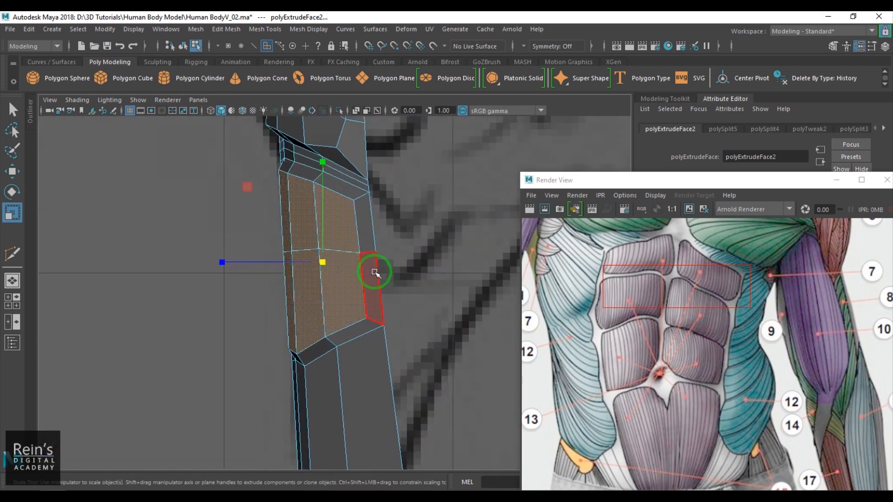
key(w)
key(F9)
click(353, 200)
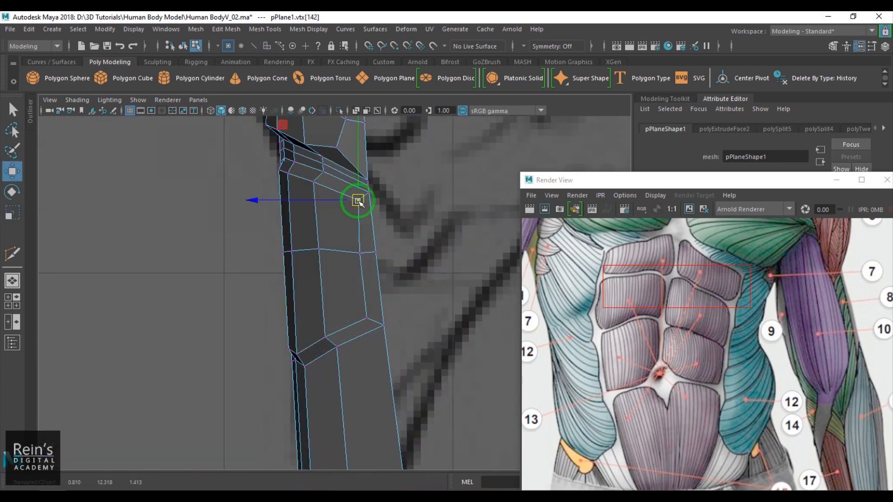
click(320, 182)
drag(321, 182, 295, 181)
drag(289, 174, 281, 176)
drag(281, 177, 282, 188)
Step: Pull the third abdominal block's lower vertices forward in the side view
drag(283, 348, 314, 339)
click(296, 353)
click(325, 337)
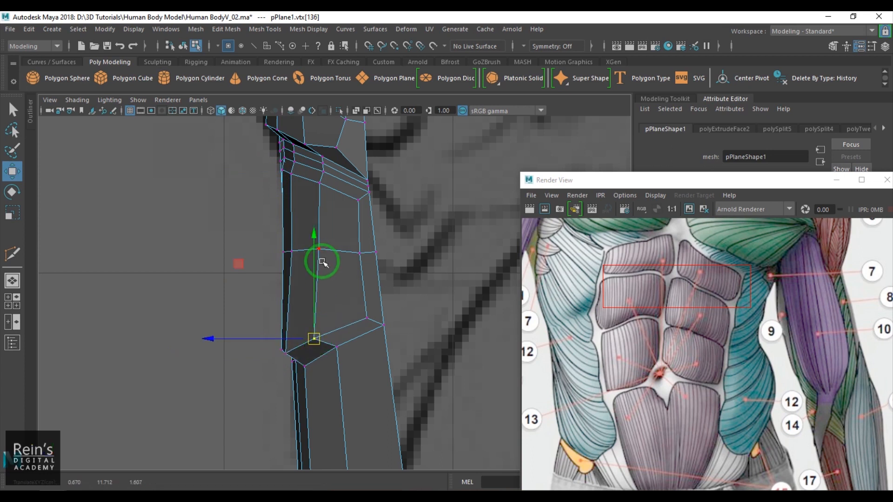
Step: Move the middle outer-edge vertices of the third abdominal block and the block above it backward
key(ctrl+shift+a)
click(375, 252)
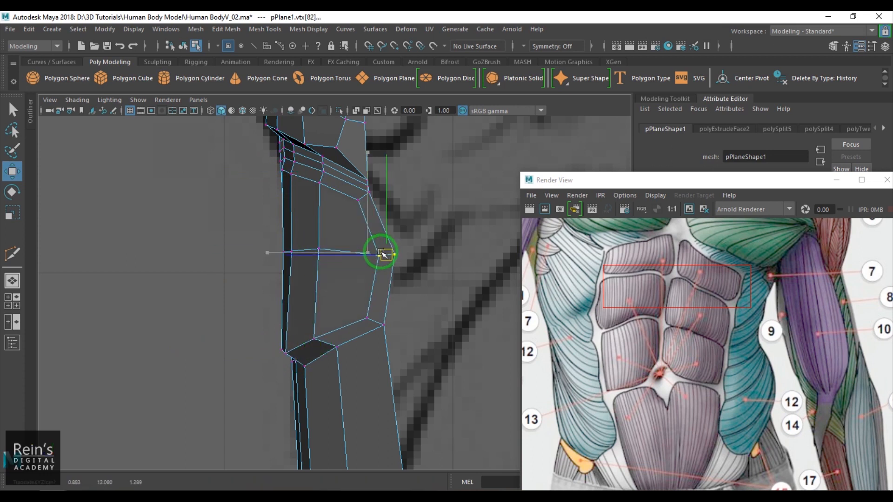
alt+middle_drag(392, 200, 366, 340)
click(328, 260)
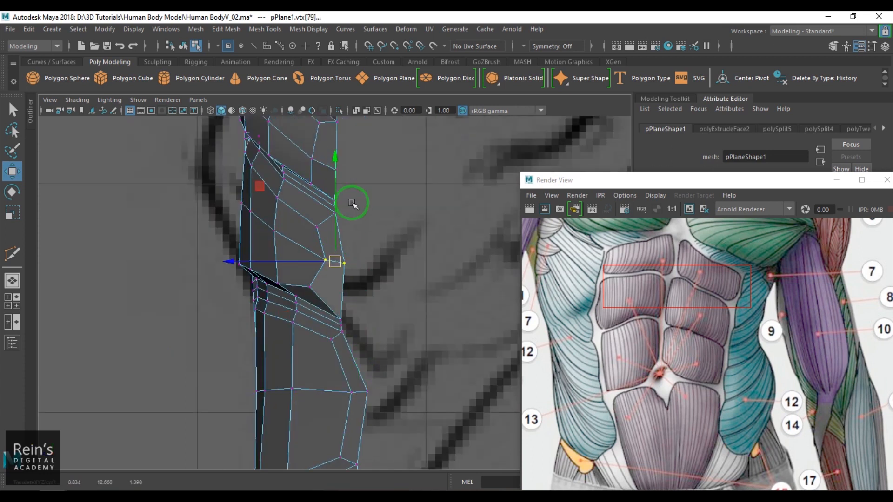
alt+middle_drag(351, 220, 309, 275)
click(321, 260)
Step: Move the third abdominal block's middle outer-edge vertices outward in the front view to round its side
key(space)
drag(357, 333, 374, 337)
alt+middle_drag(367, 300, 363, 273)
key(space)
drag(363, 273, 362, 286)
alt+middle_drag(372, 280, 207, 358)
click(365, 330)
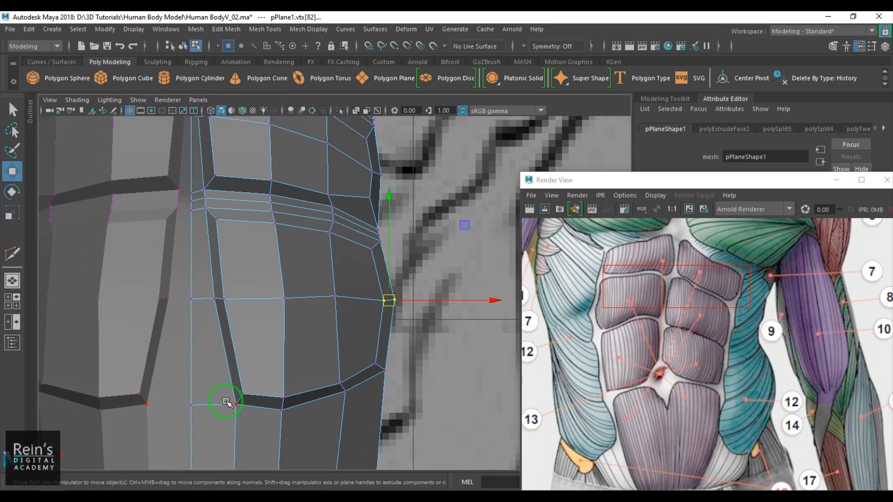
Step: Move the third abdominal block's lower inner corner and middle inner-edge vertices closer to the centre line
alt+middle_drag(237, 406, 264, 353)
drag(275, 327, 238, 333)
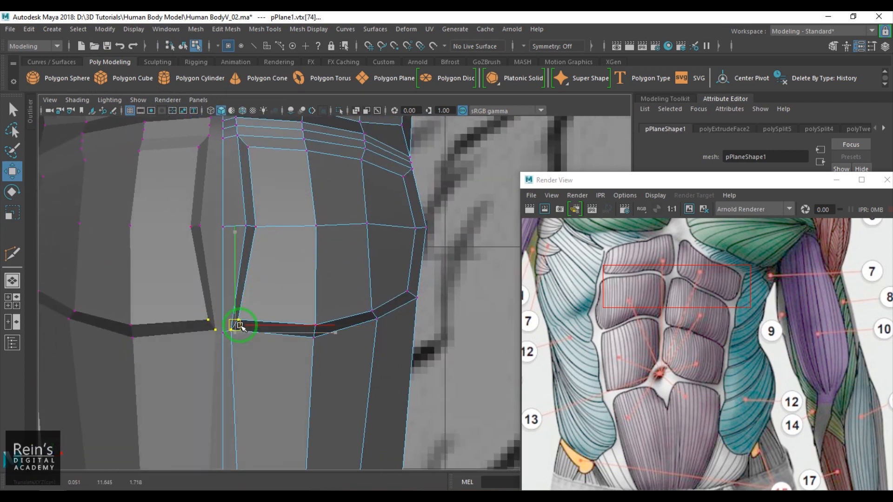
click(254, 226)
drag(227, 213, 227, 213)
drag(252, 226, 239, 227)
alt+middle_drag(249, 205, 258, 298)
Step: Return to object mode and examine the smoothed third abdominal block in the perspective view
right_drag(263, 343, 387, 237)
key(space)
drag(355, 303, 339, 319)
click(427, 295)
scroll(356, 308, up, 3)
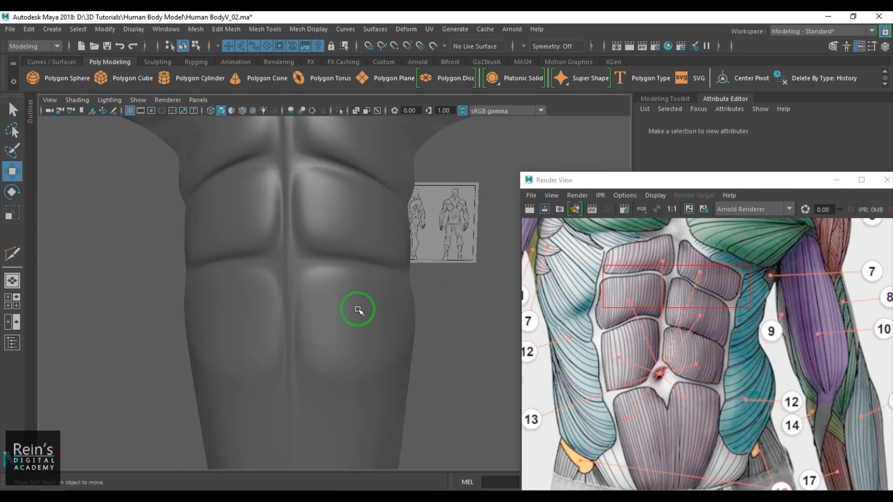
click(375, 322)
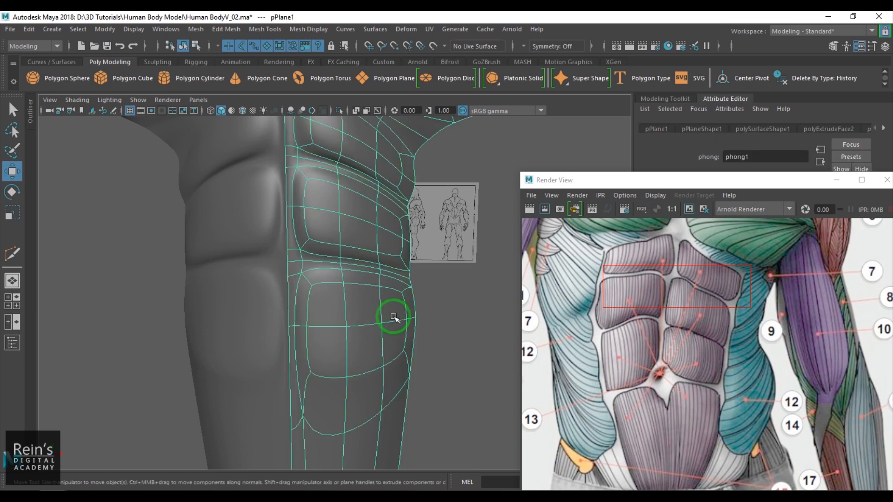
click(489, 361)
click(381, 296)
Step: Try softening the grooves between the abdominal blocks with the Relax sculpting tool
click(157, 62)
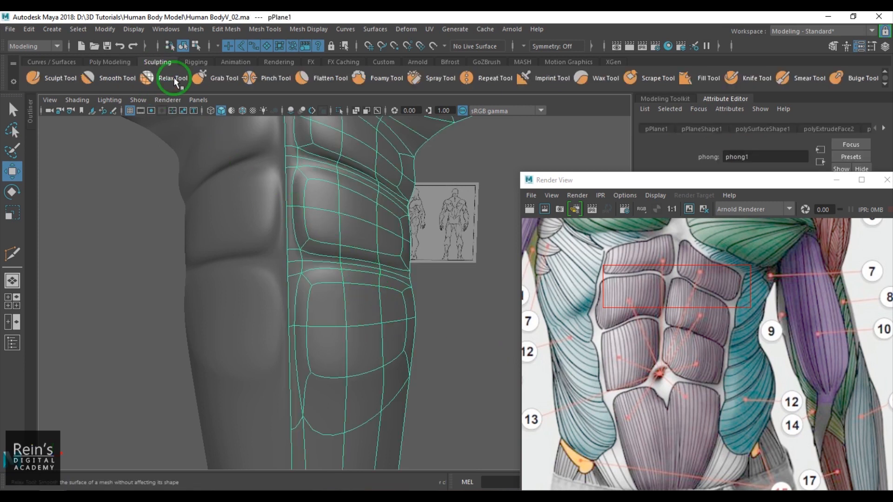
click(172, 78)
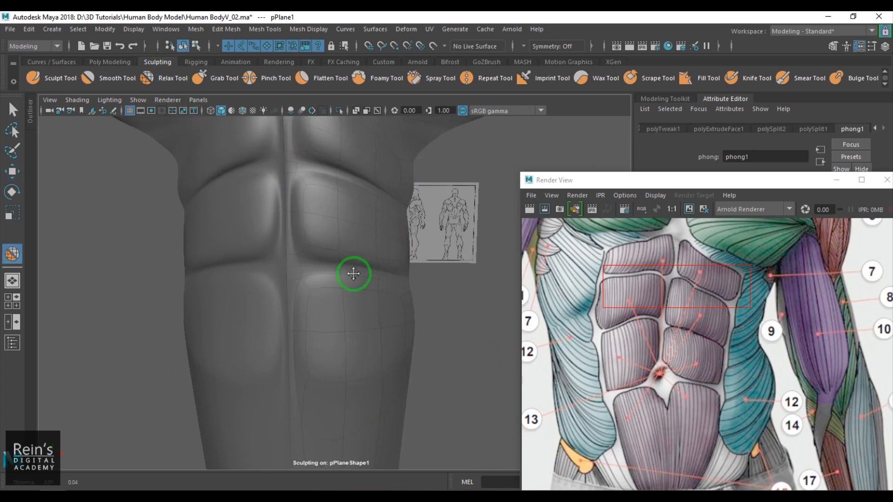
scroll(344, 270, down, 2)
mouse_move(334, 263)
mouse_down()
mouse_move(263, 293)
mouse_move(151, 306)
mouse_up()
mouse_move(372, 198)
mouse_down()
mouse_move(327, 181)
mouse_move(315, 163)
mouse_move(361, 207)
mouse_up()
drag(299, 155, 318, 158)
mouse_move(342, 247)
mouse_down()
mouse_move(309, 253)
mouse_move(303, 239)
mouse_move(326, 249)
mouse_move(385, 244)
mouse_move(391, 323)
mouse_move(328, 319)
mouse_move(367, 303)
mouse_move(311, 275)
mouse_move(379, 293)
mouse_move(366, 261)
mouse_move(313, 197)
mouse_move(327, 195)
mouse_move(388, 216)
mouse_move(423, 313)
mouse_up()
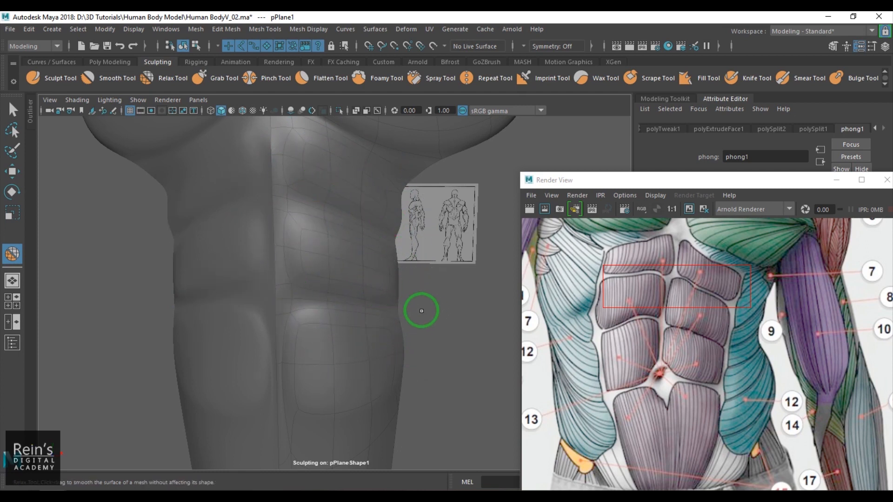
Step: Leave sculpting and examine the relaxed chest and abdomen from a distance
key(w)
click(423, 310)
scroll(424, 309, down, 5)
alt+drag(326, 350, 350, 353)
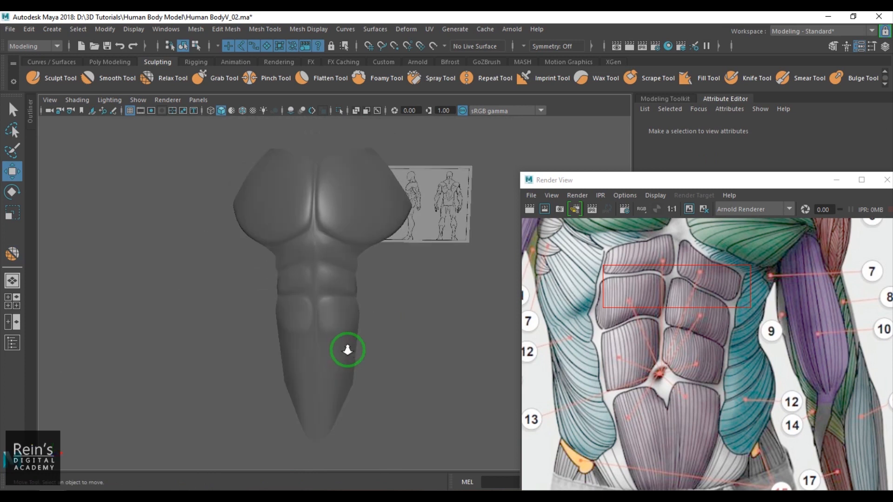
scroll(352, 353, up, 5)
click(355, 349)
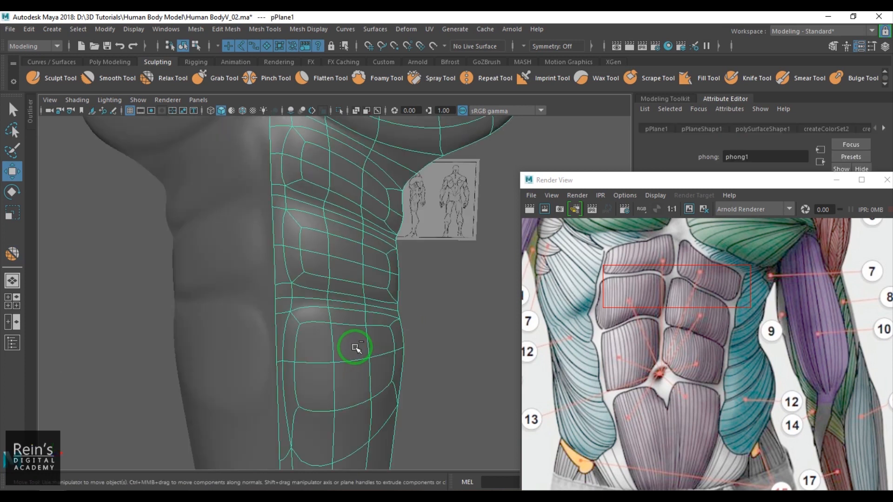
Step: Undo the Relax tool strokes on the abdominal blocks
key(ctrl+z)
key(ctrl+z)
key(ctrl+z)
key(ctrl+z)
key(ctrl+z)
key(ctrl+z)
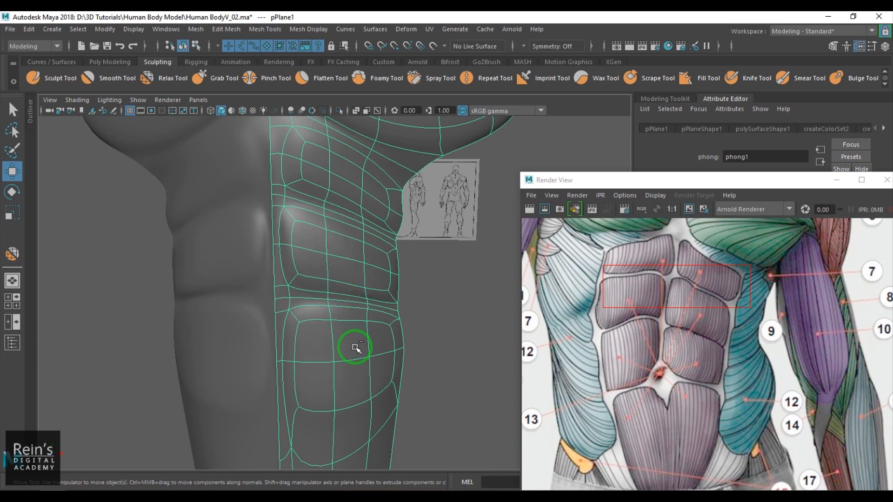
key(ctrl+z)
key(ctrl+z)
key(ctrl+z)
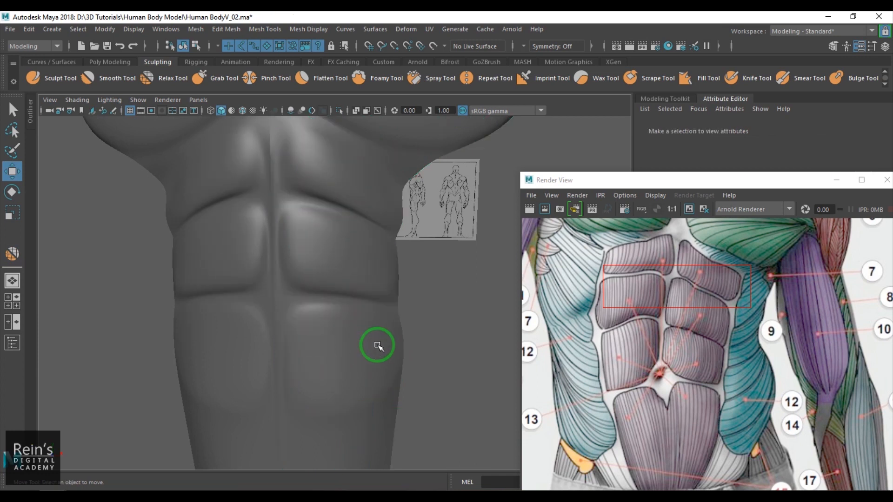
Step: Examine the smoothed torso down to the lower abdomen and return to the unsmoothed mesh
scroll(420, 343, down, 5)
alt+drag(439, 343, 419, 336)
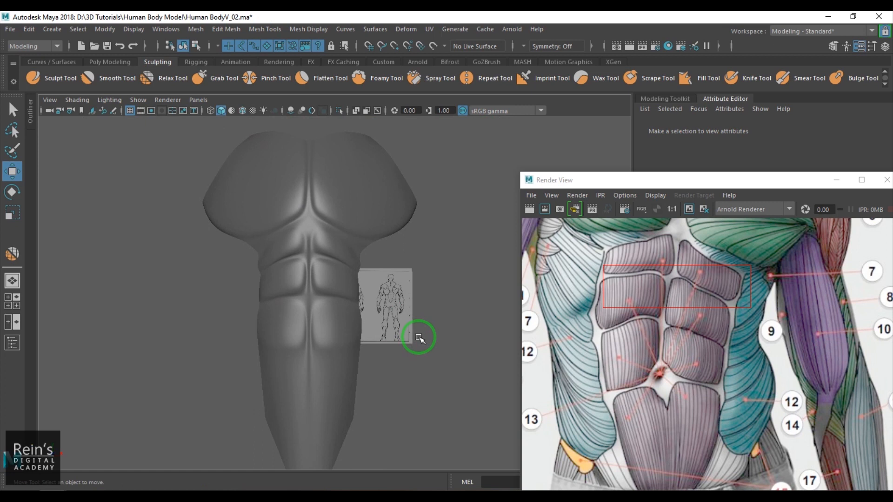
scroll(403, 311, up, 5)
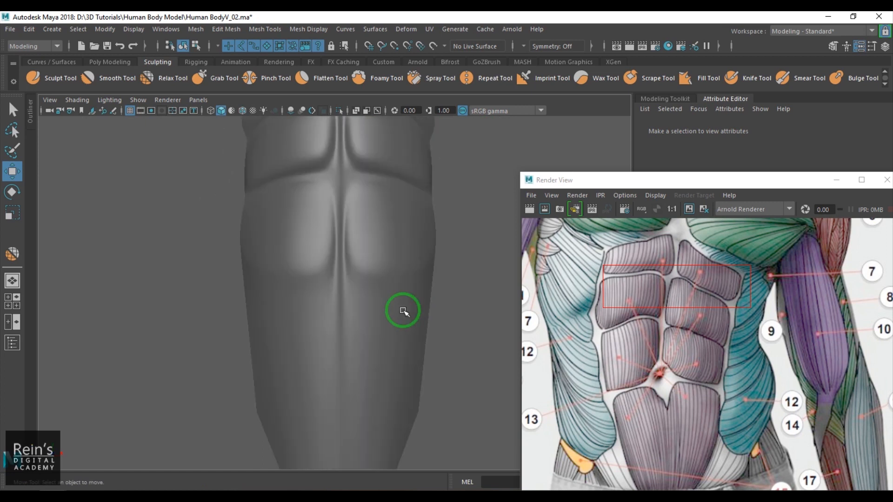
click(379, 338)
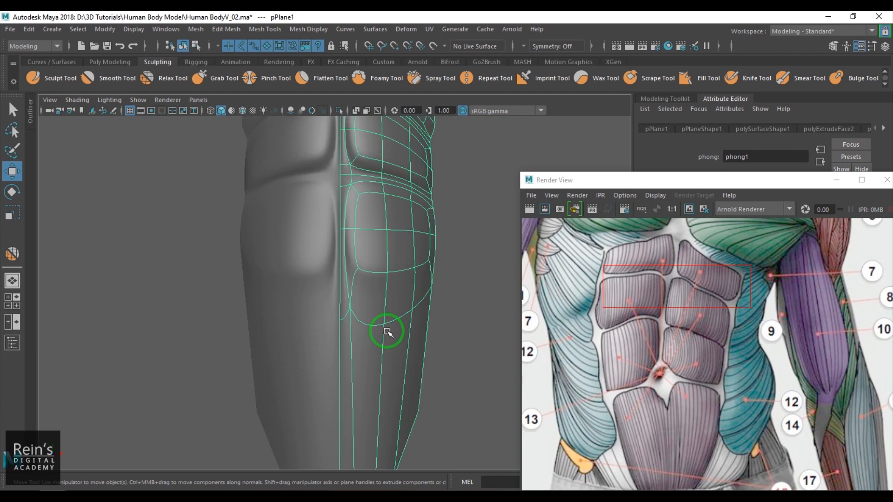
key(1)
Step: Insert two edge loops across the lower abdomen just below the third abdominal block
alt+drag(413, 306, 386, 296)
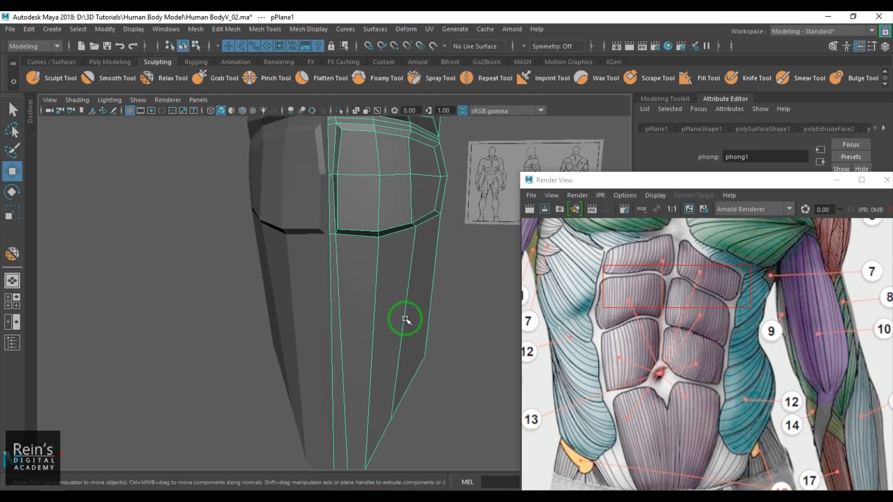
alt+drag(434, 278, 364, 259)
scroll(367, 258, up, 3)
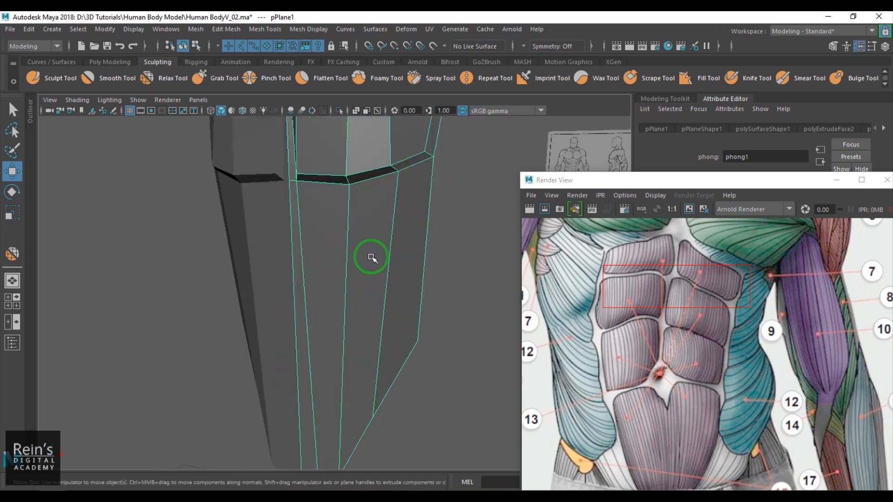
shift+right_drag(399, 194, 344, 181)
click(431, 180)
click(292, 222)
key(Return)
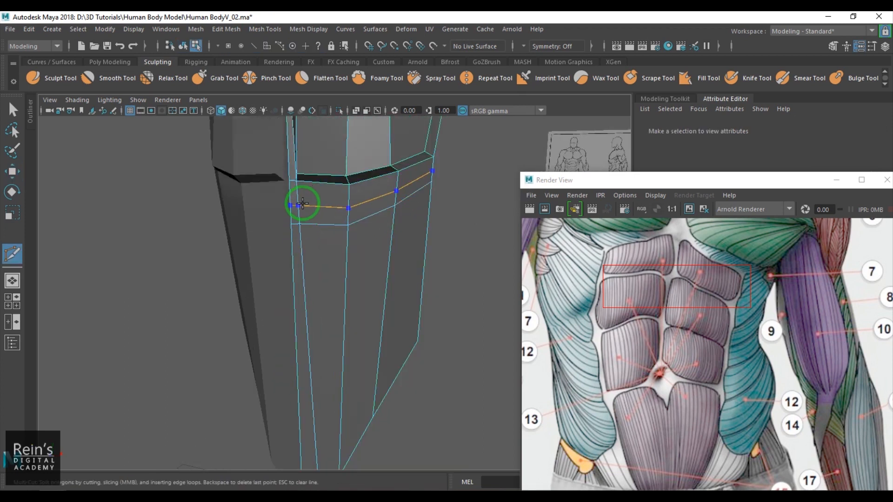
key(Return)
click(348, 226)
alt+drag(339, 253, 367, 247)
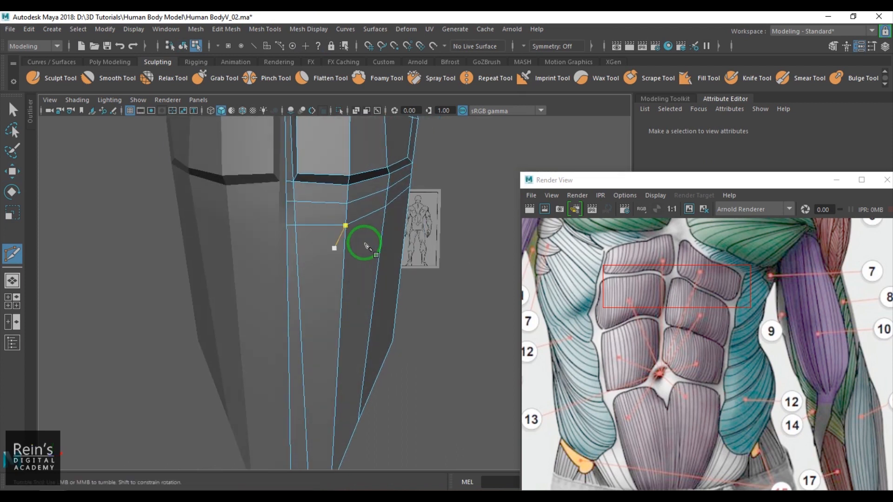
click(393, 341)
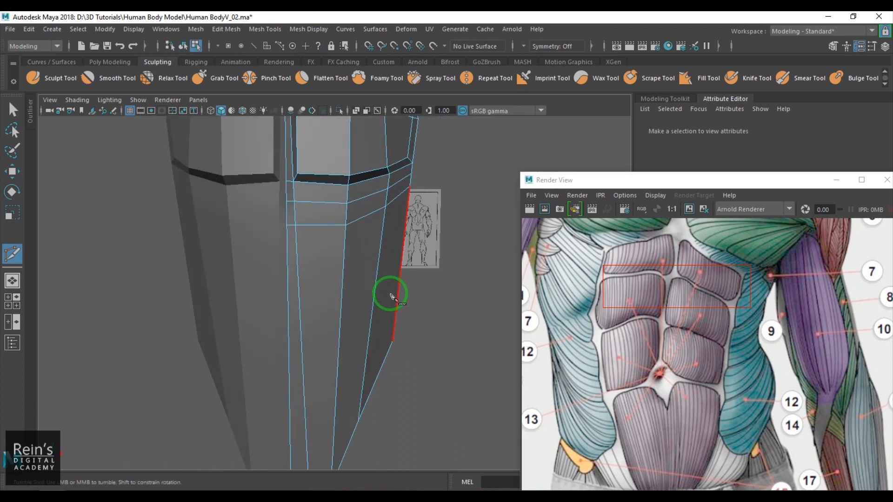
mouse_move(319, 269)
alt+mouse_down()
mouse_move(353, 273)
mouse_move(313, 279)
alt+mouse_up()
key(w)
key(F9)
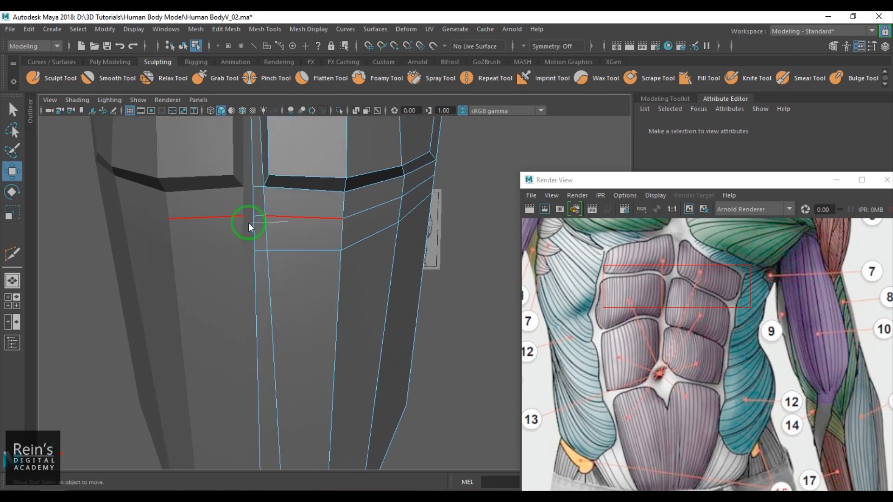
click(264, 214)
alt+middle_drag(295, 261, 299, 288)
alt+right_drag(299, 288, 299, 303)
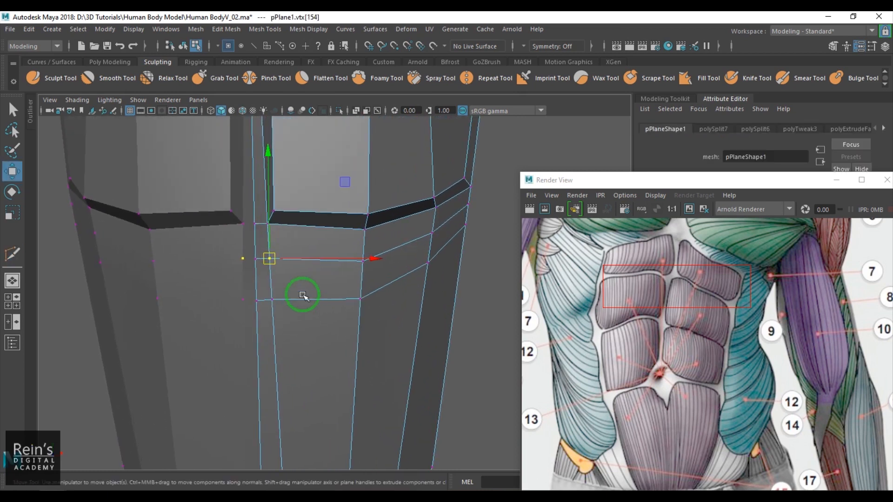
alt+middle_drag(299, 303, 313, 297)
click(294, 249)
alt+drag(299, 250, 343, 226)
Step: Bevel the horizontal edge loop across the third abdominal block, and bevel the lower of the two resulting loops again
key(F10)
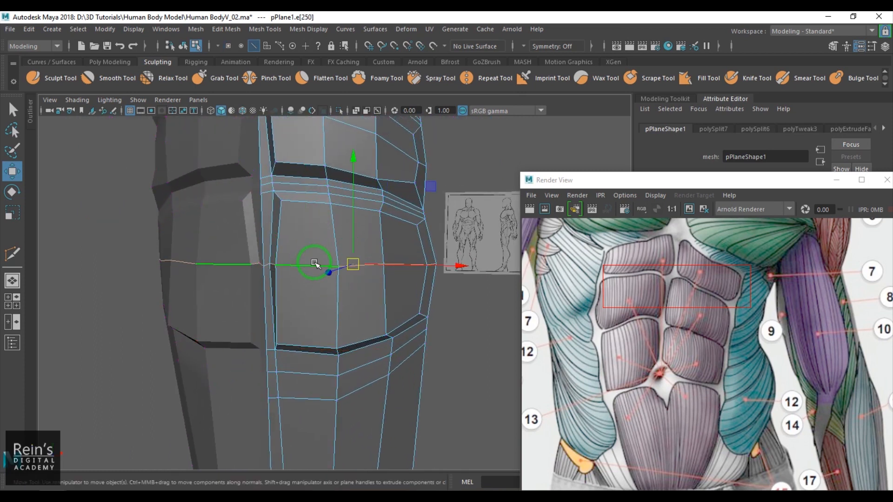
key(ctrl+b)
key(ctrl+z)
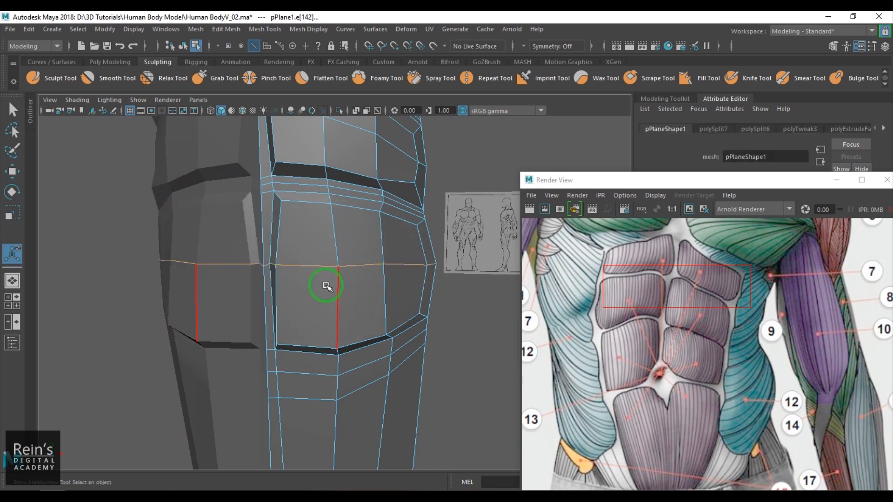
shift+right_click(330, 280)
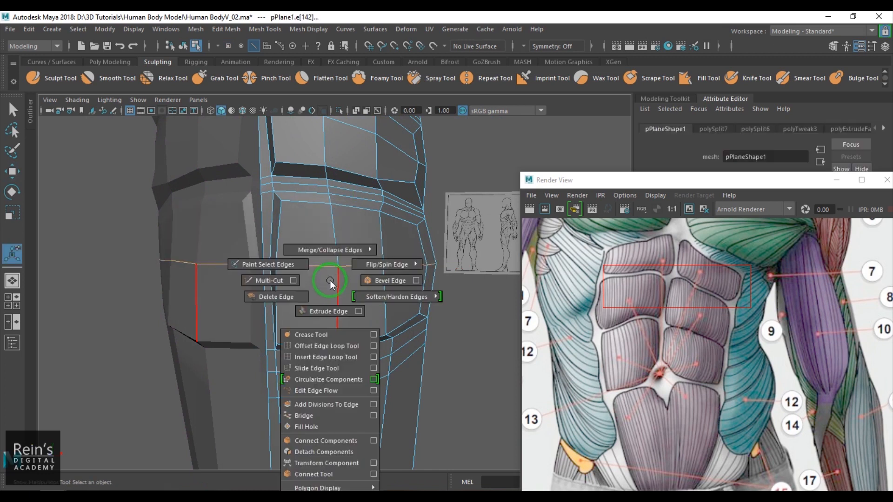
click(387, 280)
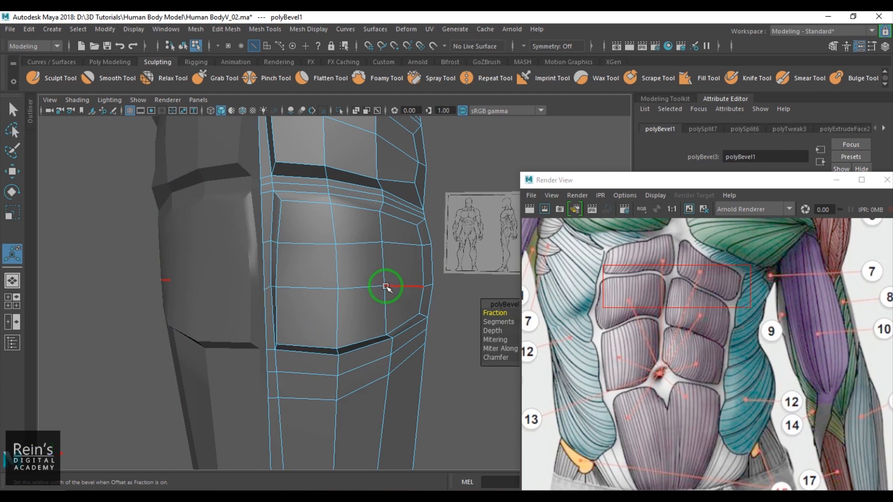
double_click(369, 286)
shift+right_drag(362, 305, 460, 303)
Step: Slide the horizontal edge loops across the third abdominal block until they are evenly spaced
double_click(307, 243)
shift+right_drag(367, 256, 360, 343)
middle_drag(325, 289, 304, 298)
scroll(295, 292, up, 2)
double_click(297, 273)
scroll(302, 301, up, 1)
double_click(300, 306)
double_click(296, 236)
mouse_move(298, 281)
middle_down()
mouse_move(283, 281)
mouse_move(314, 275)
mouse_move(290, 281)
middle_up()
scroll(289, 284, up, 2)
alt+drag(238, 384, 251, 370)
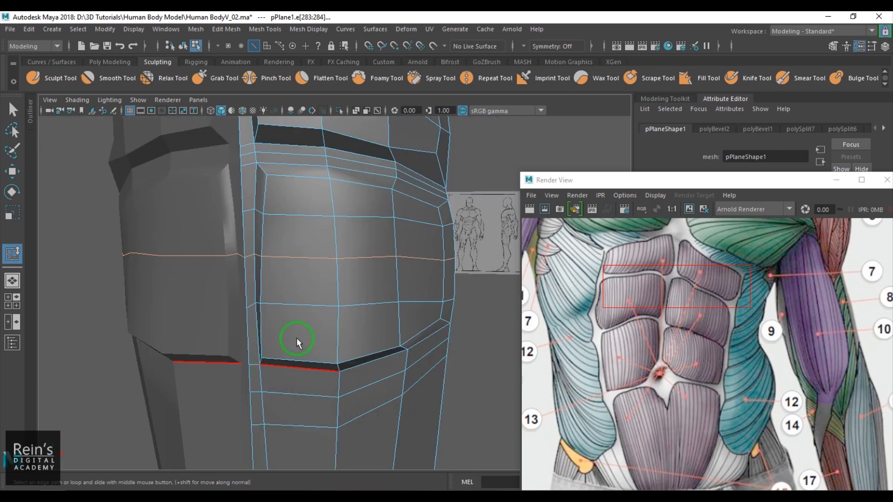
Step: Adjust the centre-line vertices at the lower edge of the third abdominal block, viewing the torso from below
alt+drag(282, 330, 394, 308)
key(w)
key(F9)
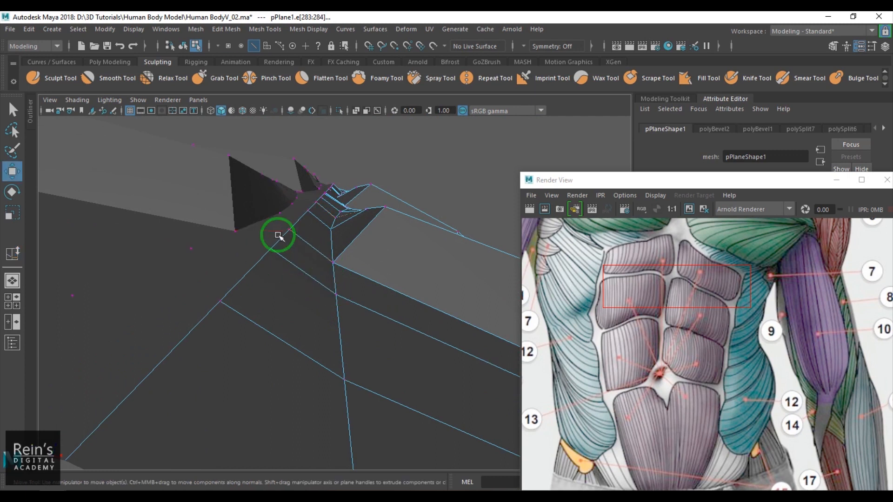
click(290, 230)
drag(307, 178, 342, 158)
click(310, 209)
click(317, 202)
click(331, 208)
Step: Reposition the centre-line vertex on the first edge loop below the third abdominal block
key(Up)
key(Up)
key(Up)
key(Up)
click(270, 250)
drag(290, 204, 296, 320)
scroll(290, 223, down, 5)
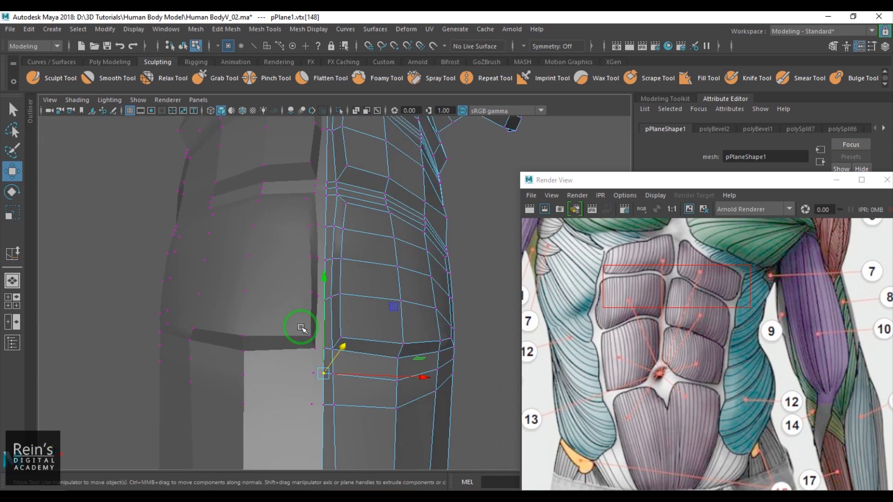
Step: Move the third block's inner lower corner outward and upward, and raise the neighbouring centre-line vertices
alt+middle_drag(307, 358, 306, 295)
alt+drag(339, 308, 329, 321)
alt+middle_drag(329, 321, 334, 266)
alt+drag(334, 266, 325, 242)
alt+drag(325, 242, 335, 238)
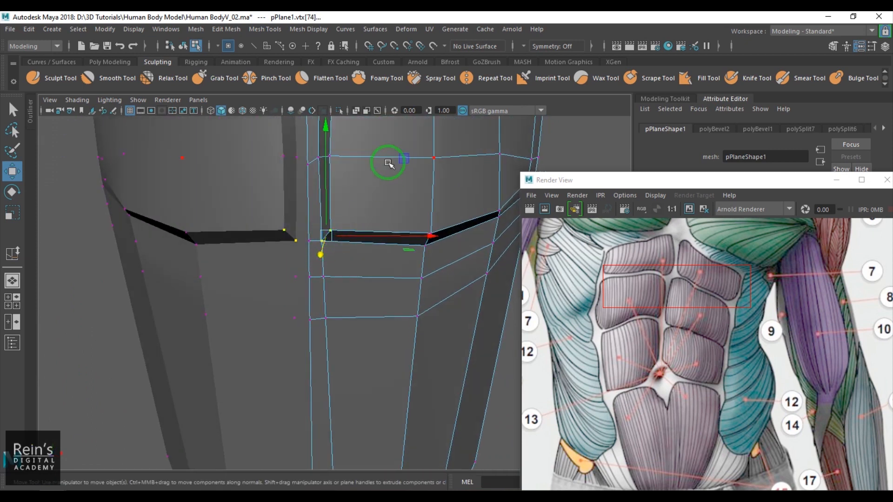
click(305, 163)
drag(309, 134, 309, 127)
drag(319, 227, 339, 248)
mouse_move(411, 160)
mouse_down()
mouse_move(409, 149)
mouse_move(416, 143)
mouse_move(418, 152)
mouse_up()
click(309, 243)
drag(309, 201, 311, 193)
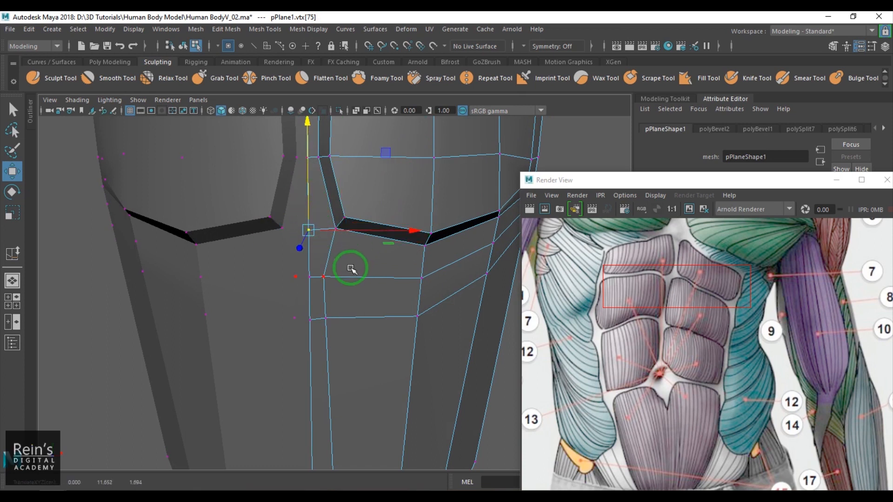
Step: Cut diagonal edges around the navel with Multi-Cut, joining the centre line to the surrounding loops
click(325, 276)
click(311, 231)
alt+middle_drag(331, 247, 341, 269)
scroll(334, 278, up, 2)
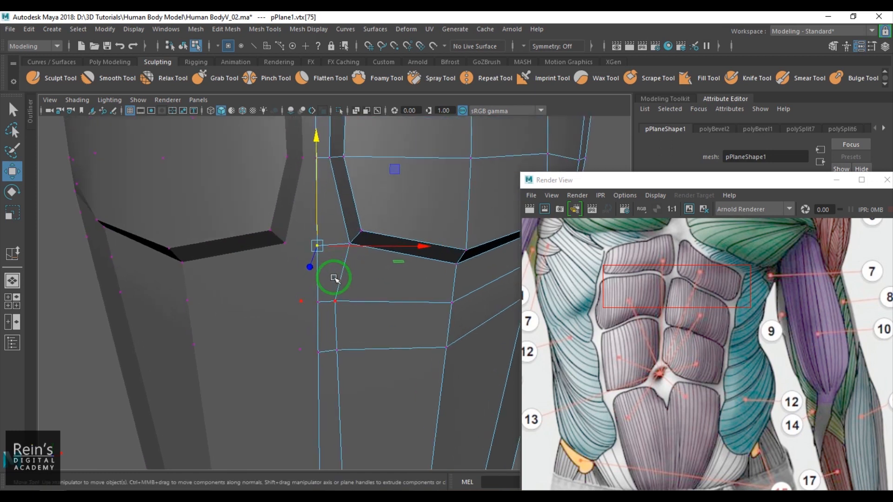
right_drag(334, 278, 355, 241)
shift+right_drag(328, 202, 278, 201)
click(316, 158)
click(317, 184)
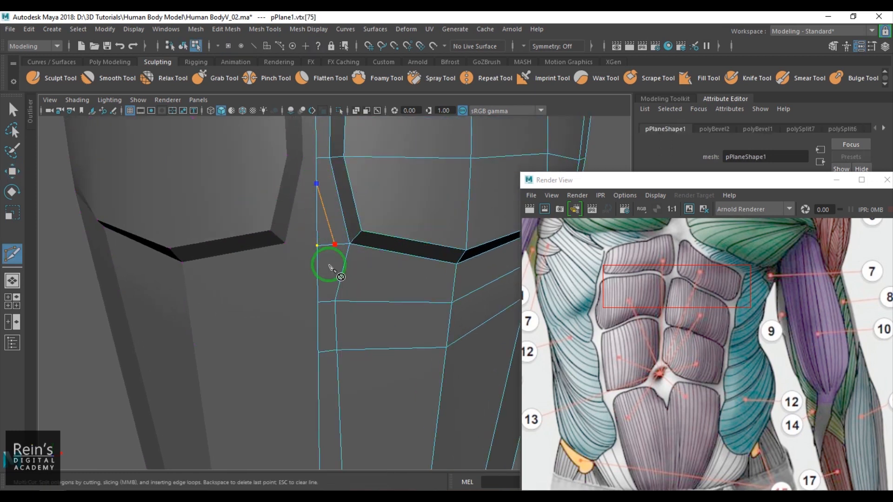
key(Return)
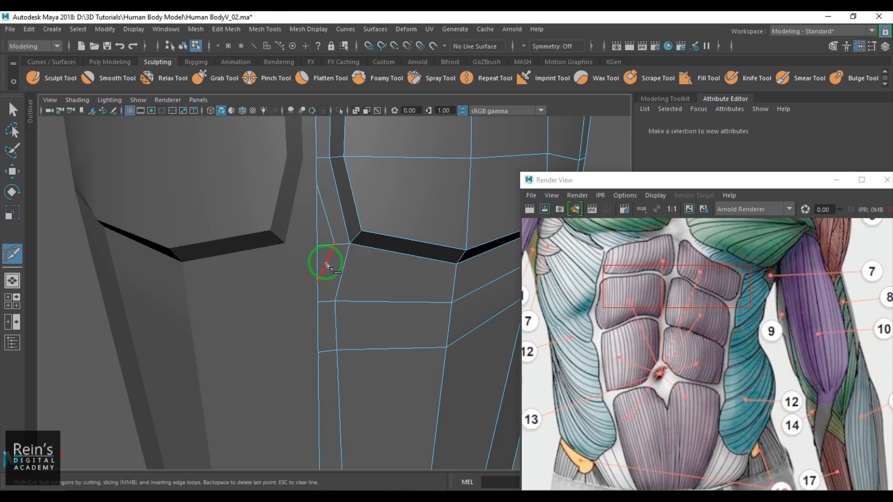
click(335, 301)
key(Return)
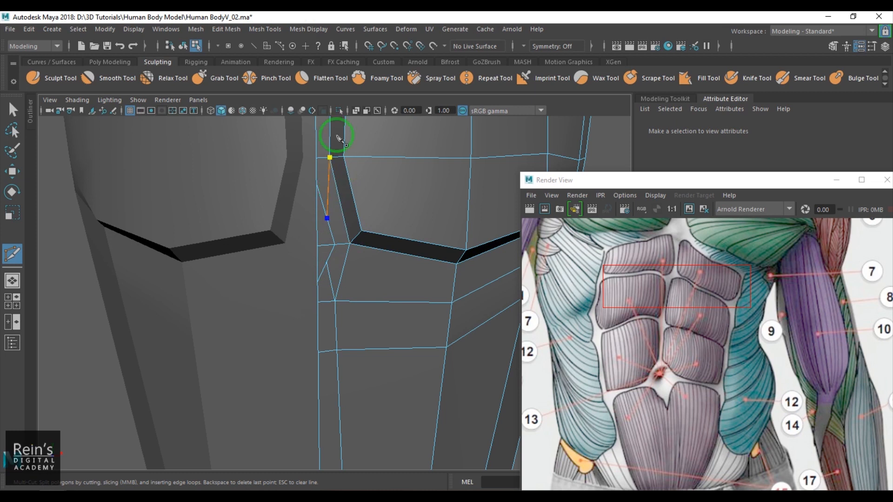
Step: Reposition the newly cut vertices above and beside the centre line to shape the navel outline
key(w)
click(325, 217)
click(316, 200)
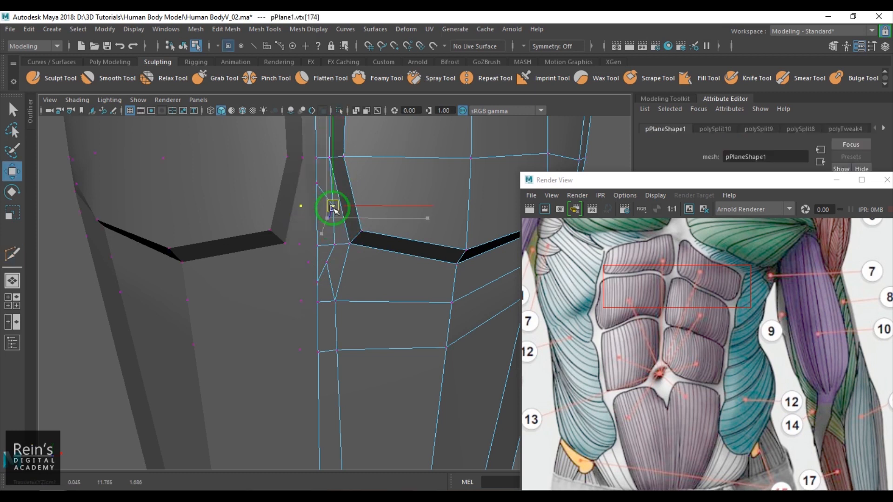
drag(316, 189, 316, 190)
drag(330, 243, 335, 210)
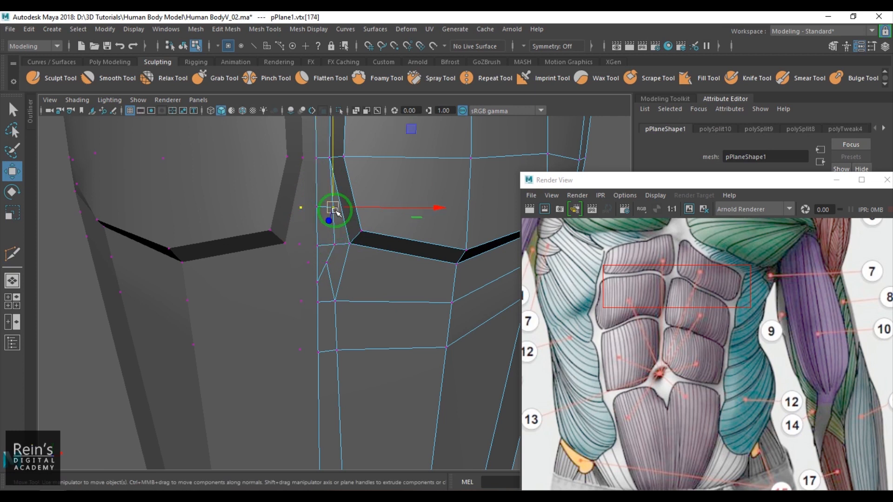
drag(390, 149, 332, 151)
drag(357, 243, 356, 243)
alt+drag(356, 243, 370, 256)
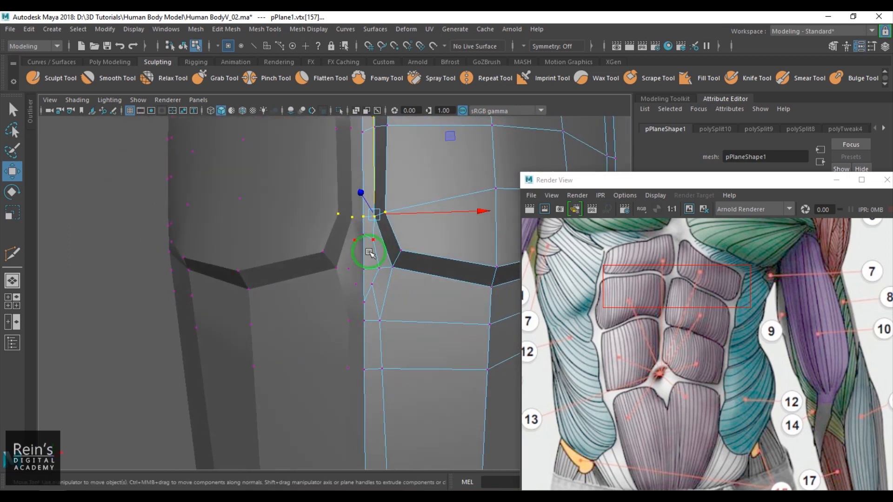
alt+drag(361, 193, 448, 299)
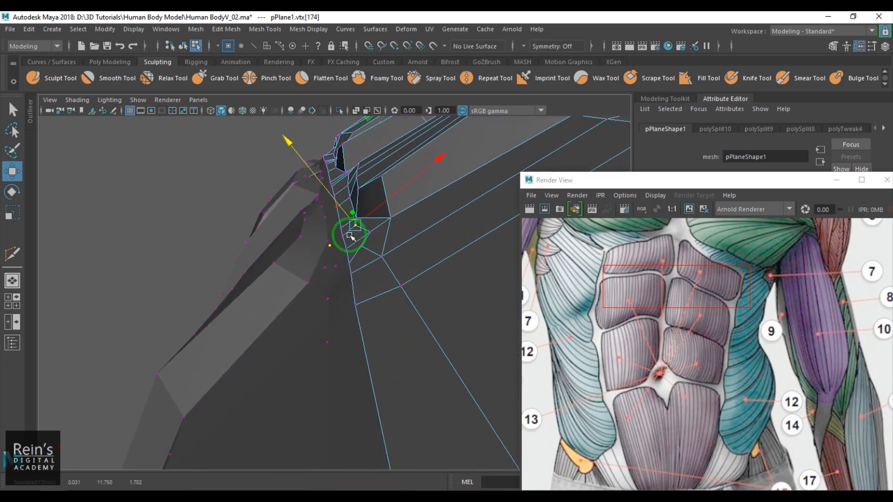
Step: Select the small faces enclosed by the navel cuts on the centre line and extrude them
alt+drag(370, 250, 356, 311)
right_drag(328, 261, 335, 277)
click(335, 277)
shift+click(329, 303)
alt+drag(346, 312, 279, 329)
key(ctrl+e)
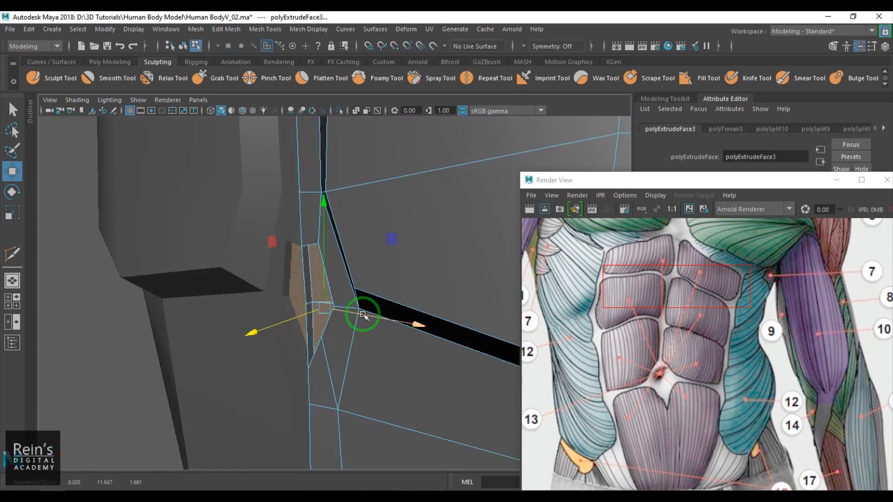
Step: Delete the stray face on the centre line inside the navel extrusion
click(306, 321)
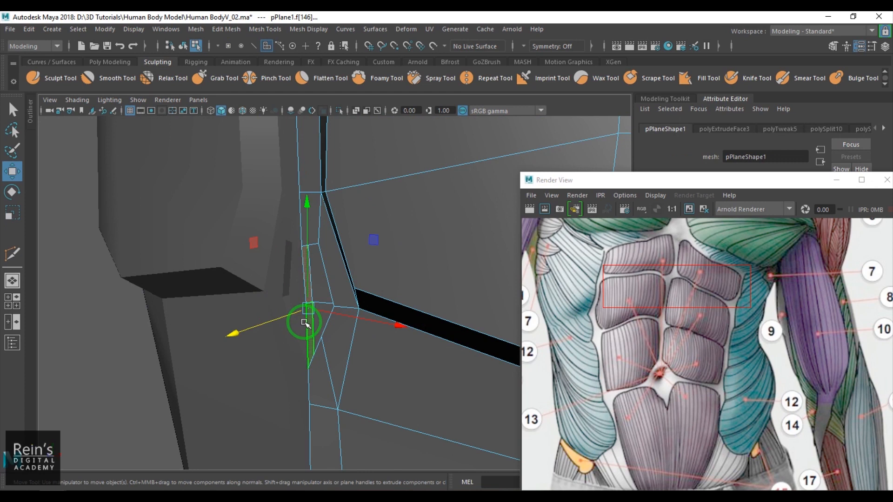
key(Delete)
click(322, 298)
alt+drag(322, 298, 357, 266)
Step: Reposition the navel's inner top centre vertex vertically and move its inner side vertex towards the surrounding rim
key(F9)
click(367, 223)
drag(431, 158, 401, 178)
drag(347, 168, 348, 174)
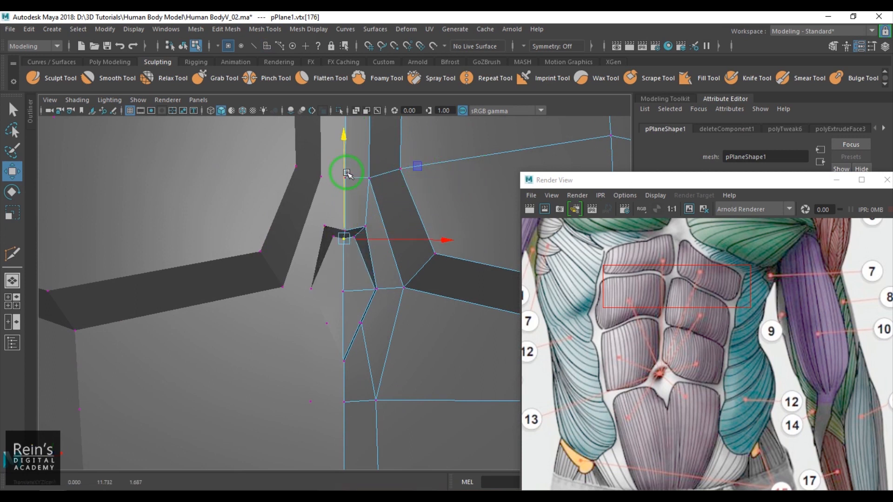
key(Down)
key(Right)
drag(426, 289, 419, 289)
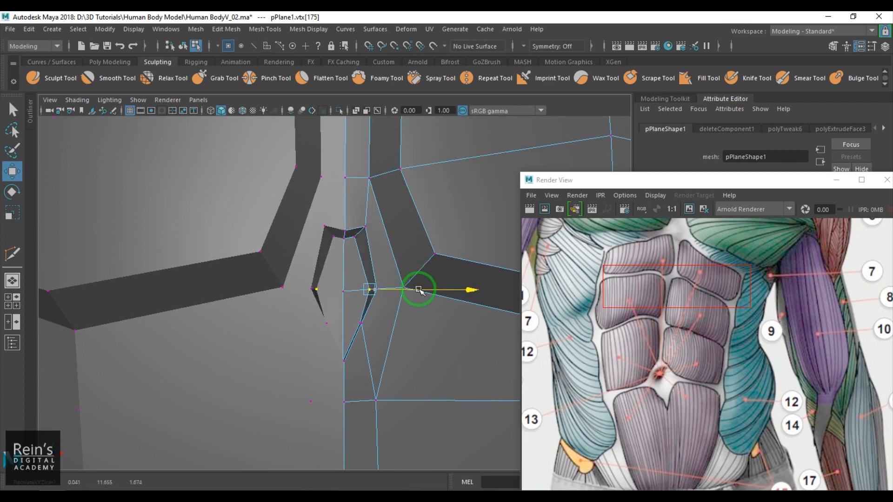
Step: Reposition the navel's inner bottom and upper corner vertices to form an even, rounded rim around the opening
key(Down)
middle_drag(431, 258, 398, 289)
middle_drag(346, 297, 349, 274)
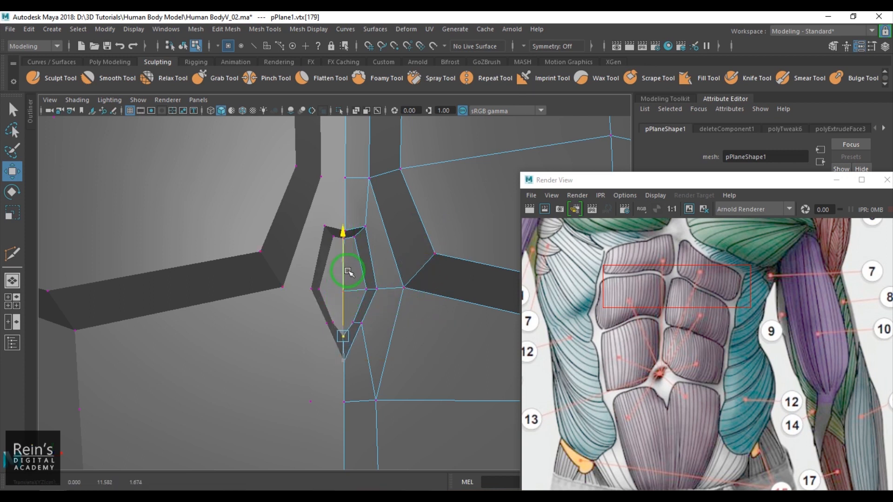
click(354, 238)
mouse_move(423, 167)
middle_down()
mouse_move(421, 177)
mouse_move(439, 168)
middle_up()
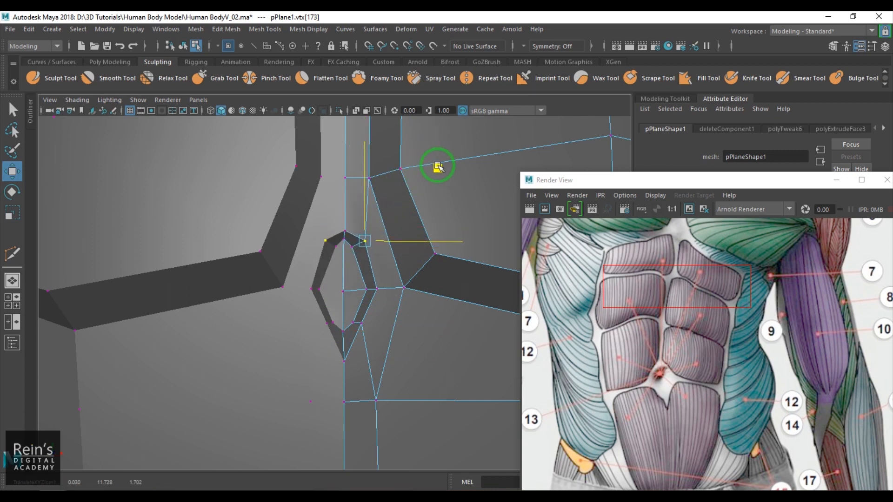
drag(436, 165, 433, 166)
click(340, 238)
alt+drag(340, 238, 339, 279)
drag(341, 337, 341, 338)
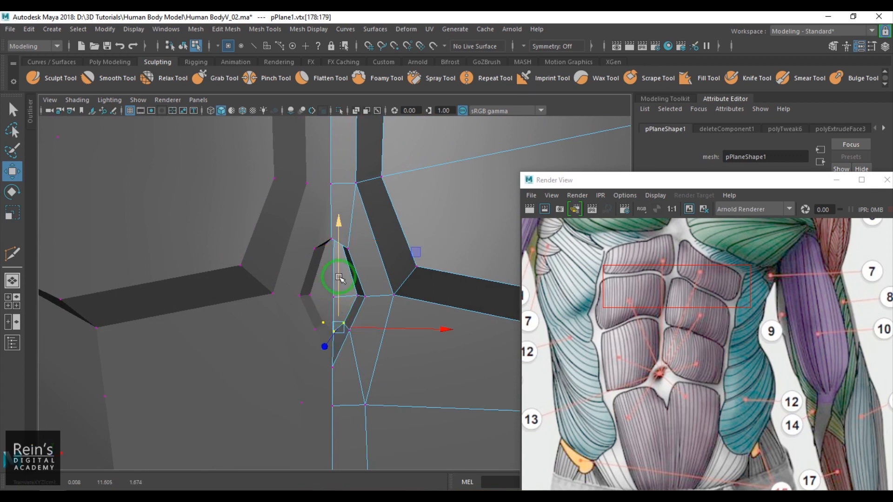
Step: Extrude the two inner navel faces into the body and scale the extruded faces down uniformly
key(F11)
click(346, 286)
shift+click(342, 313)
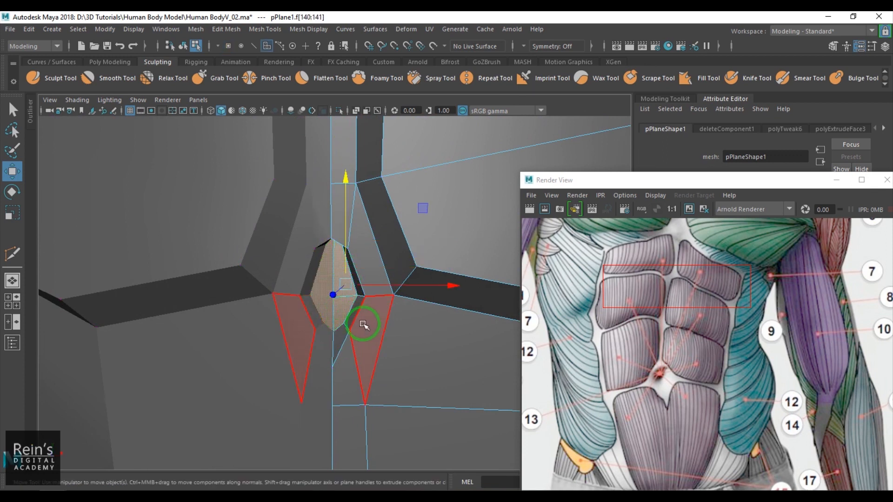
alt+drag(359, 318, 329, 315)
key(ctrl+e)
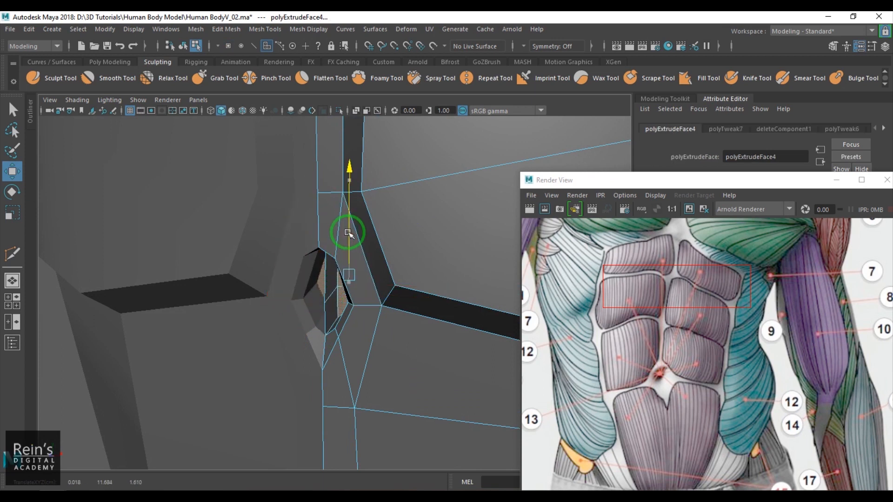
key(r)
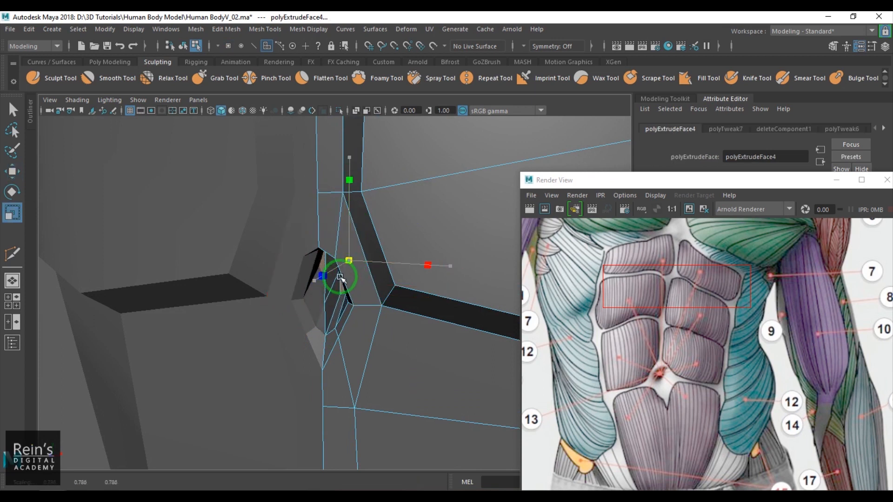
alt+drag(352, 293, 340, 277)
scroll(340, 272, up, 3)
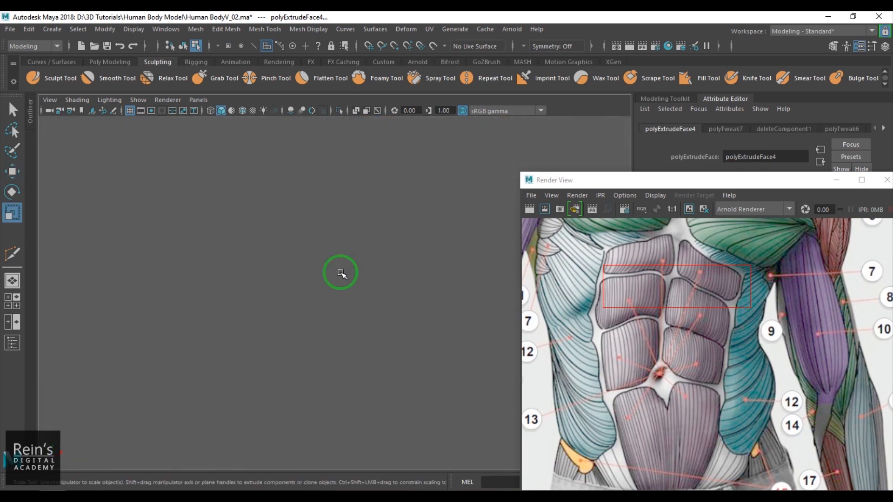
alt+right_drag(362, 276, 314, 273)
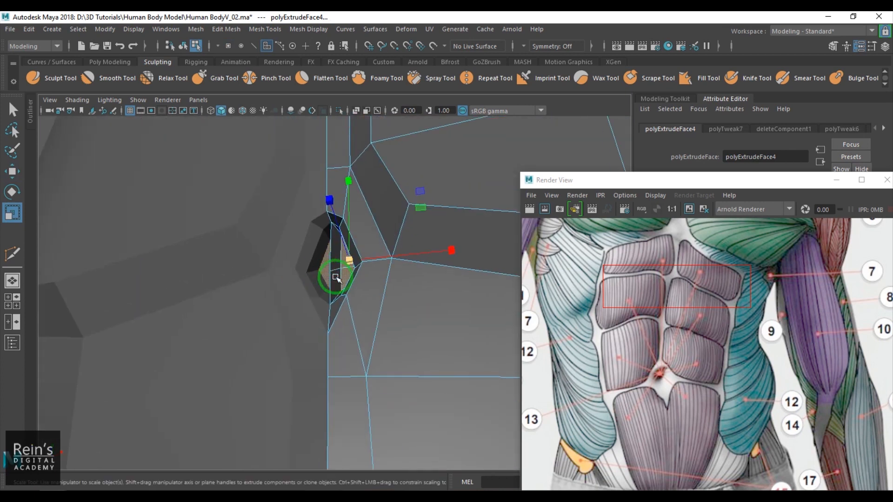
Step: Delete the centre-line face created inside the deeper navel extrusion
key(w)
click(331, 283)
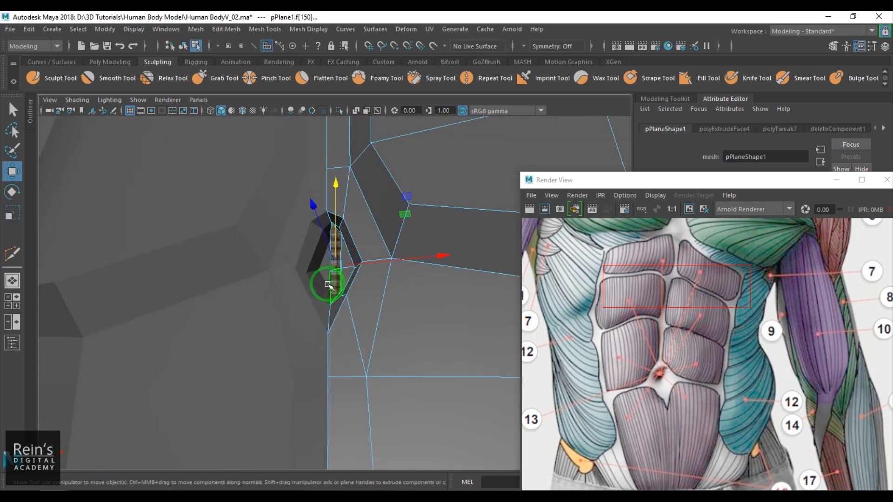
key(Delete)
Step: Move the innermost navel vertices sideways onto the centre line at X 0 so both mirrored halves meet
alt+drag(348, 267, 367, 273)
alt+right_drag(367, 273, 359, 225)
click(365, 233)
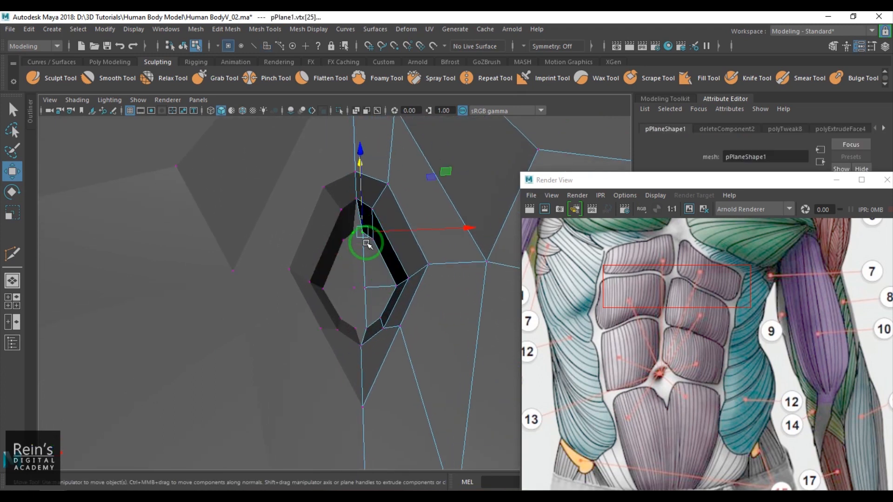
drag(403, 241, 398, 235)
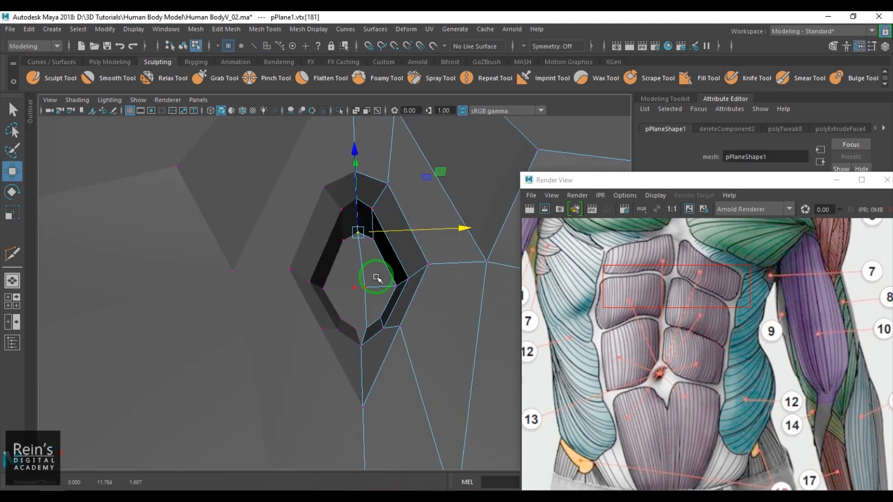
click(365, 288)
click(408, 285)
alt+drag(389, 299, 372, 318)
scroll(372, 319, down, 10)
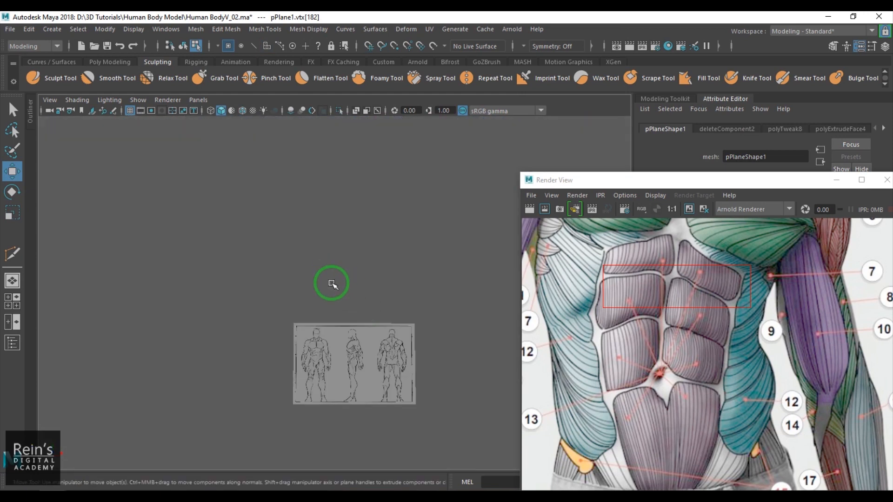
key(f)
alt+drag(321, 330, 351, 364)
scroll(365, 389, down, 10)
key(f)
scroll(342, 384, down, 3)
click(343, 357)
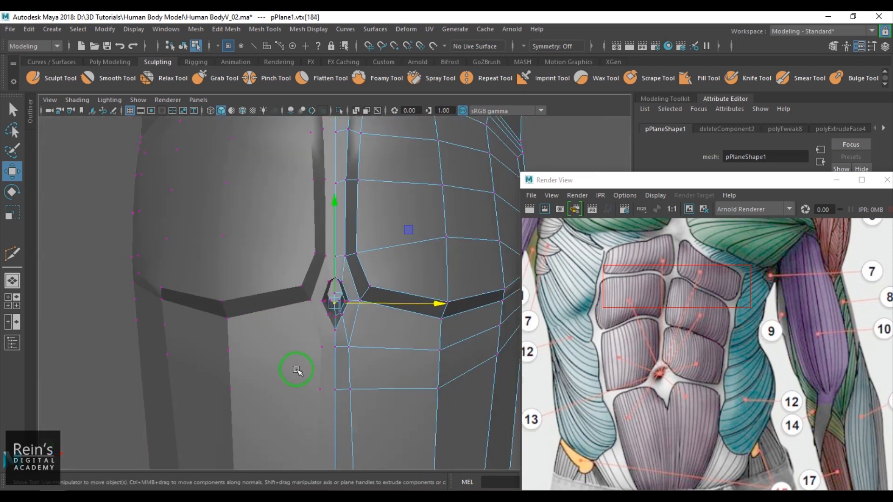
Step: Inspect the smoothed torso and navel in object mode, and return the mesh to its unsmoothed display
key(F8)
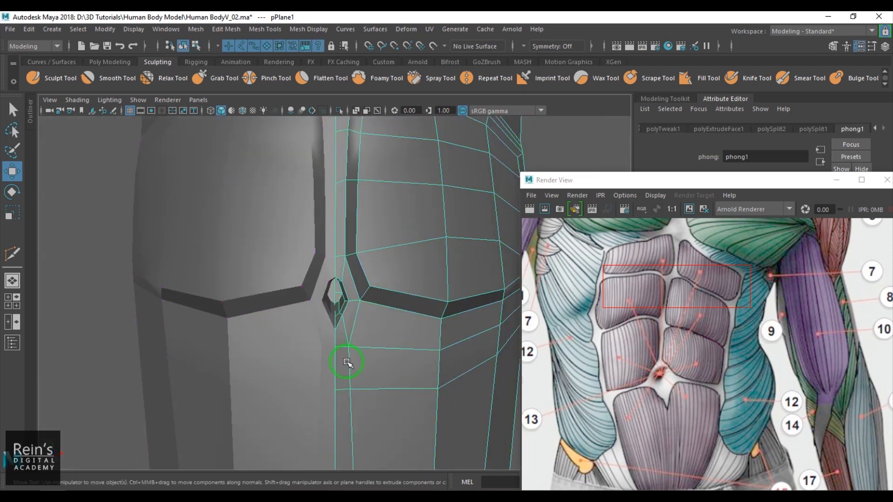
scroll(347, 362, down, 4)
alt+drag(347, 361, 391, 365)
click(439, 350)
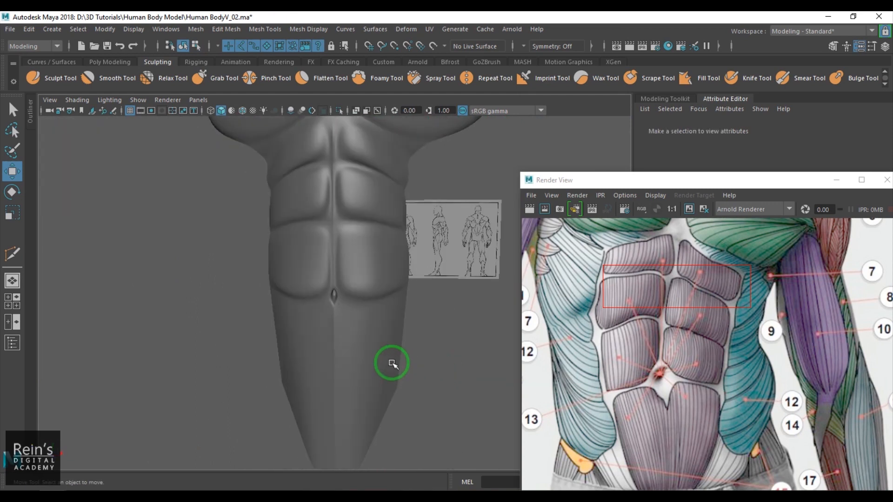
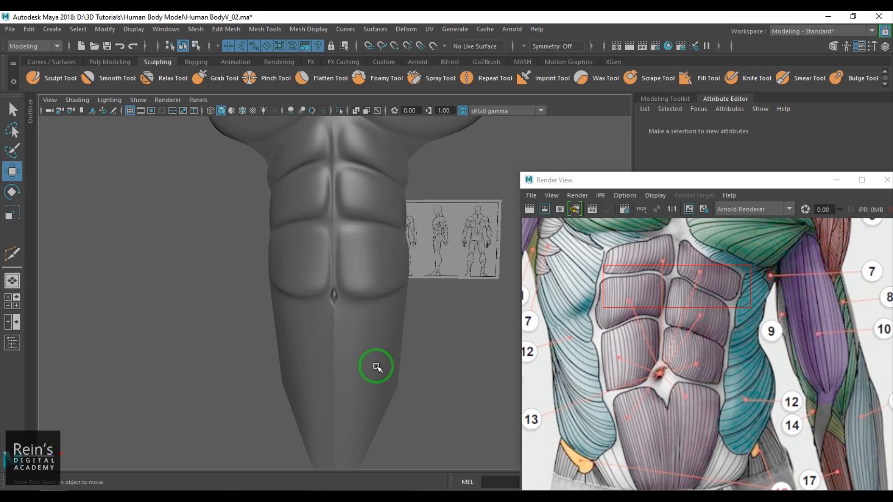
alt+drag(376, 367, 403, 329)
click(379, 365)
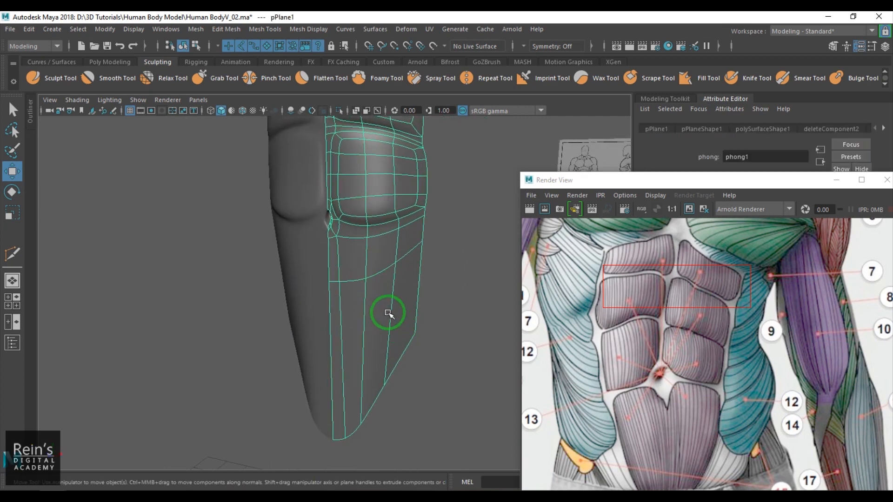
key(1)
mouse_move(375, 285)
alt+mouse_down()
mouse_move(361, 281)
mouse_move(372, 268)
alt+mouse_up()
alt+drag(325, 395, 415, 266)
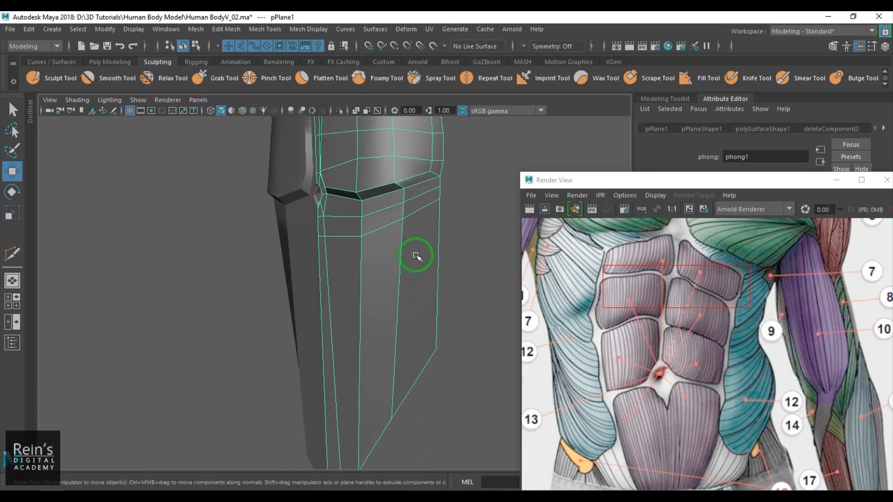
Step: Delete the lower horizontal edge on the outermost abdomen face and its leftover vertex on the outer border
click(420, 211)
click(423, 228)
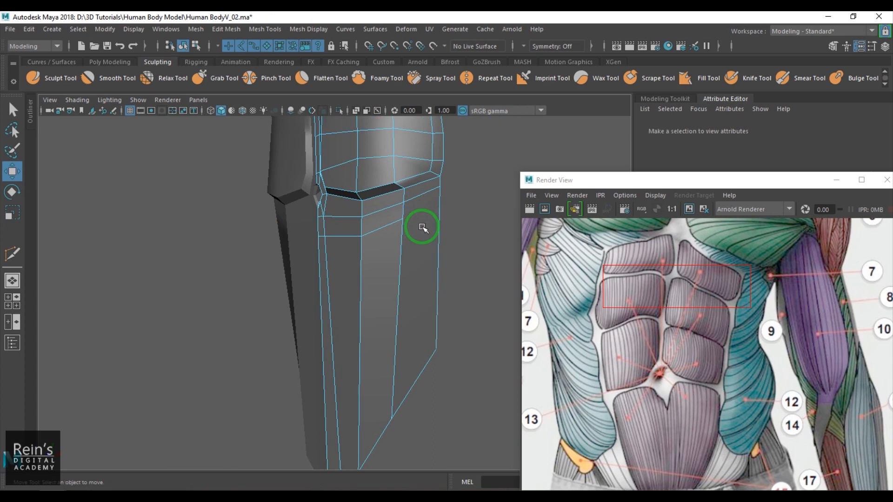
key(F9)
click(438, 197)
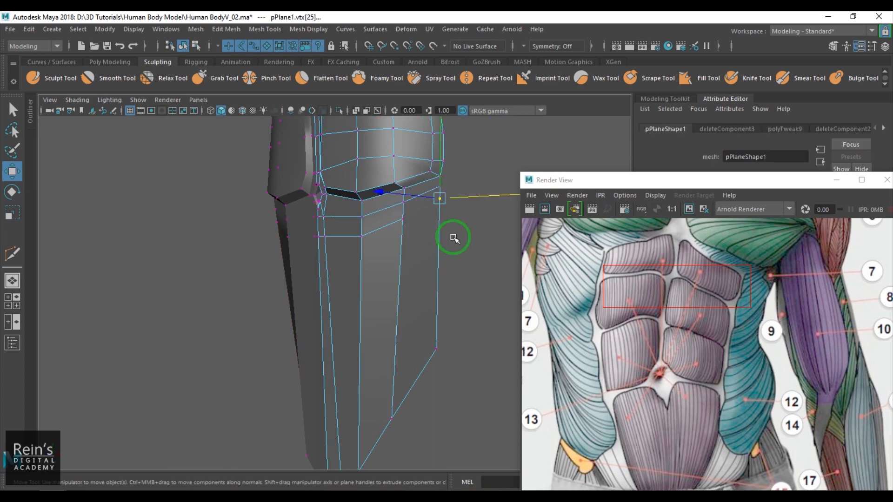
click(453, 239)
Step: Multi-Cut a diagonal edge from the row below the navel to the outer border and a vertical edge down the side
mouse_move(373, 279)
alt+mouse_down()
mouse_move(361, 281)
mouse_move(375, 282)
alt+mouse_up()
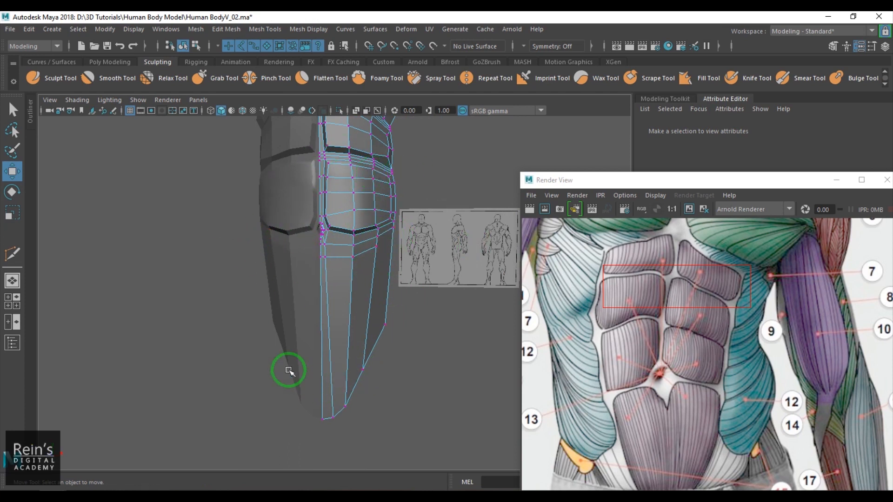
alt+drag(370, 296, 385, 295)
click(413, 239)
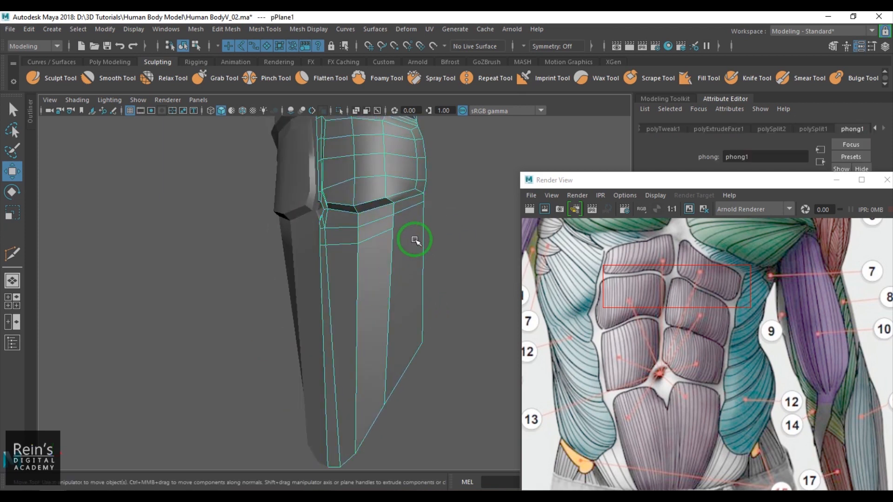
shift+right_drag(416, 232, 368, 229)
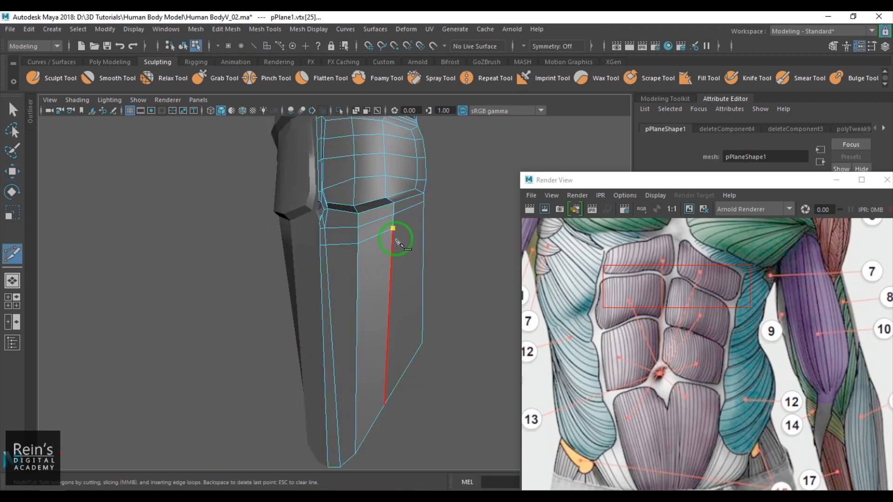
click(414, 211)
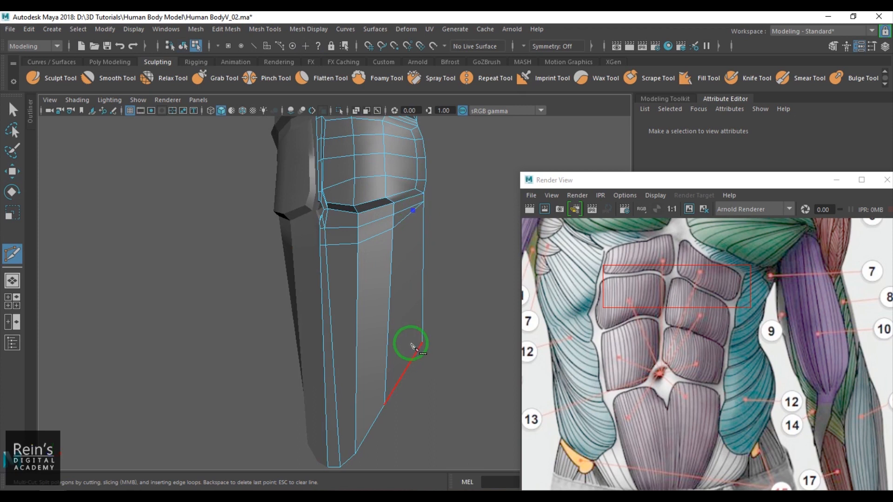
click(417, 301)
right_click(422, 324)
Step: Cut a new edge row parallel to the abdomen's slanted lower border, ending at the centre line
click(388, 384)
click(357, 422)
alt+middle_drag(365, 425, 392, 400)
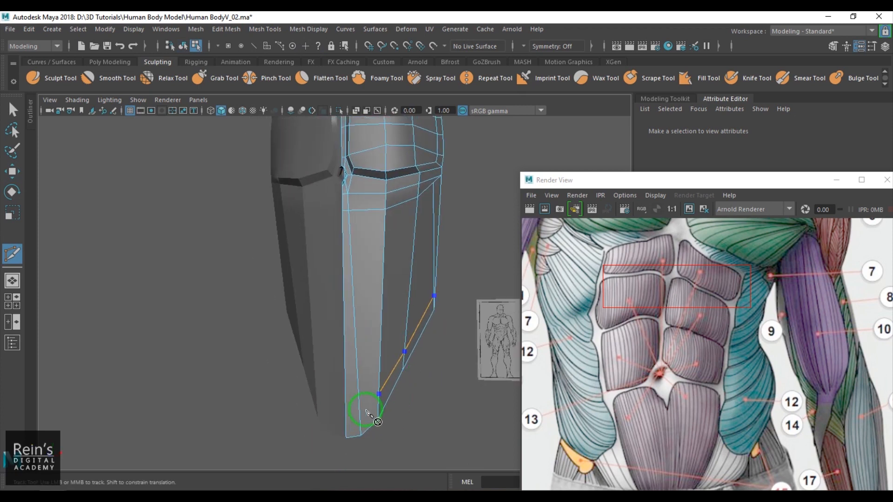
right_click(337, 404)
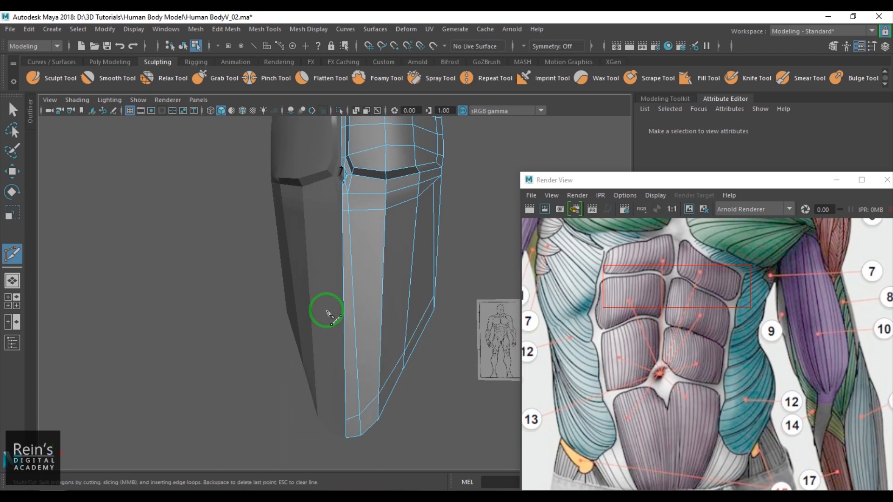
Step: Adjust the vertices of the newly cut side and lower border strip to even out its spacing
alt+drag(438, 293, 421, 283)
alt+middle_drag(421, 283, 372, 321)
scroll(372, 321, up, 3)
key(w)
key(F9)
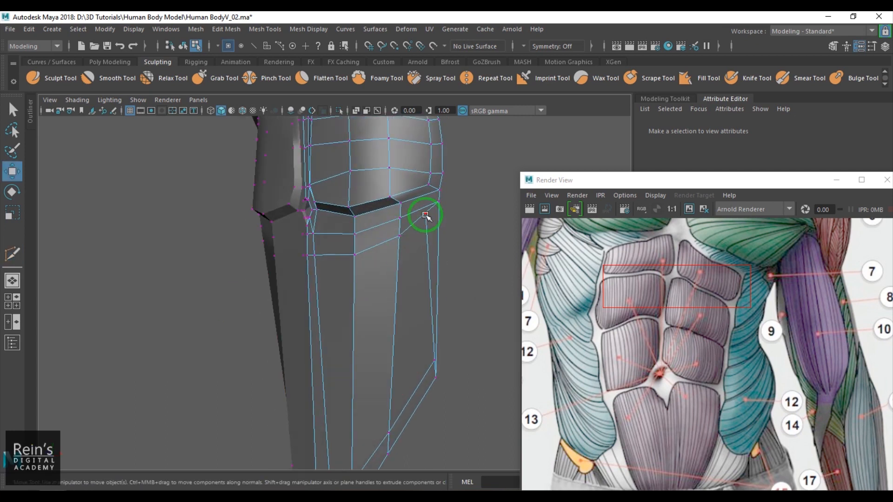
click(427, 215)
alt+drag(437, 243, 420, 219)
click(432, 377)
alt+drag(424, 385, 360, 281)
drag(330, 230, 336, 222)
alt+drag(338, 235, 271, 273)
click(380, 256)
alt+drag(376, 274, 393, 286)
key(F8)
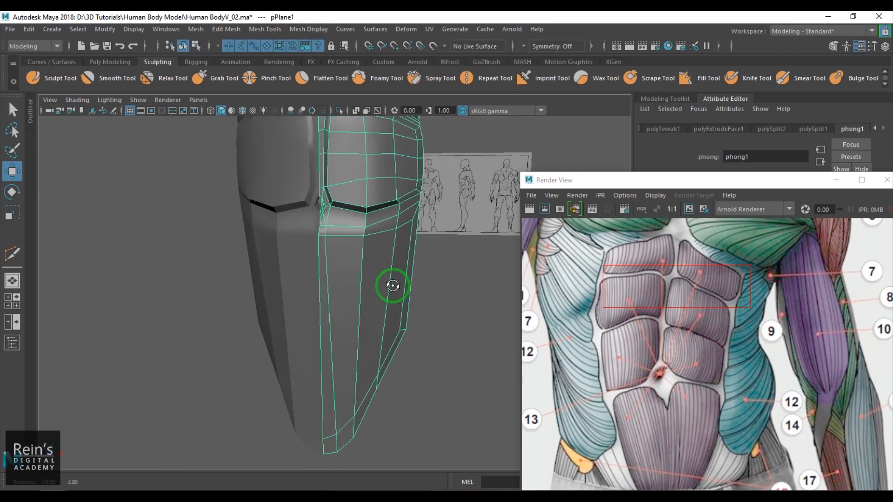
Step: Insert horizontal edge loops across the lower abdomen between the navel and the lower border strip
click(332, 238)
alt+drag(339, 263, 362, 279)
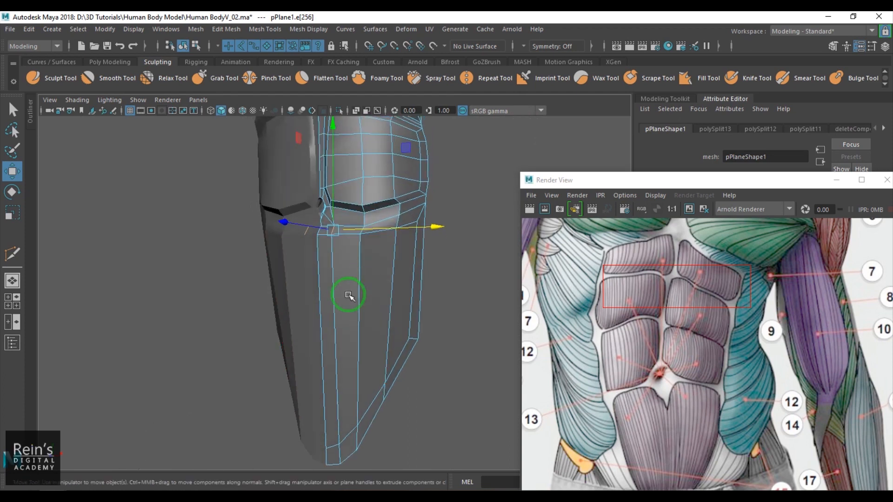
key(F8)
shift+right_drag(401, 227, 348, 234)
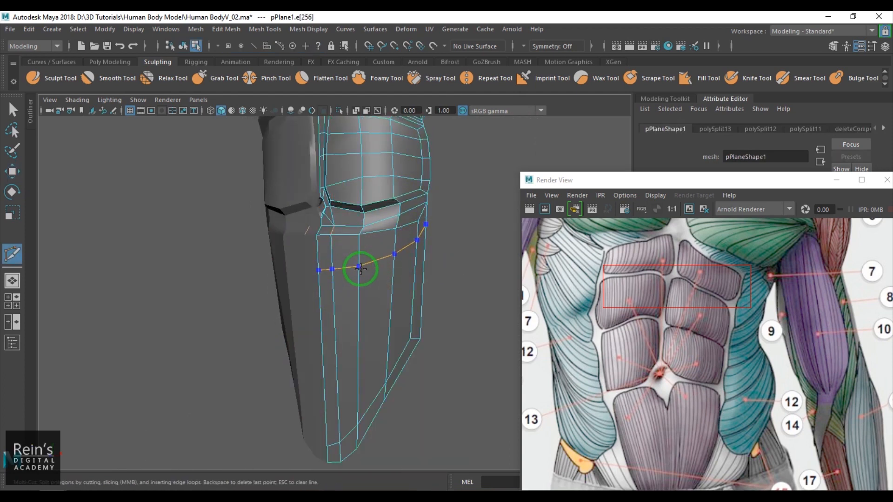
ctrl+click(360, 272)
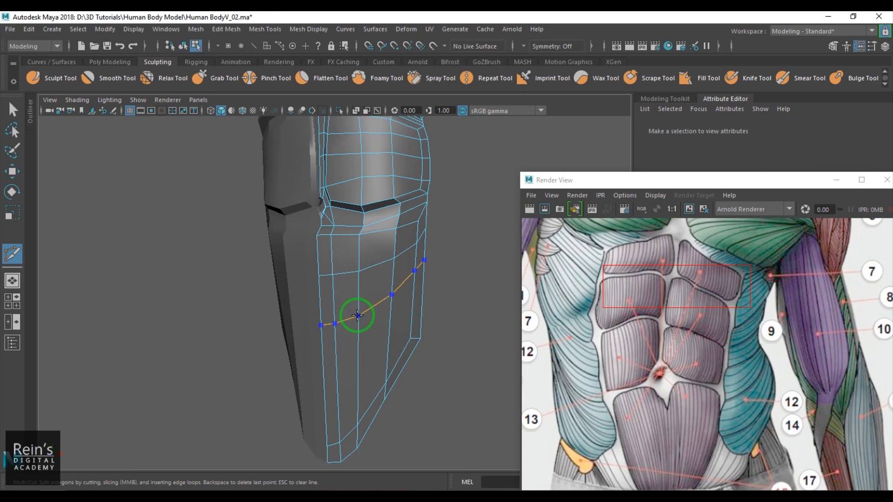
ctrl+click(359, 366)
Step: Try to move the outer border vertices beside the first rows below the navel outward in the front view
alt+drag(426, 314, 390, 305)
key(space)
drag(390, 305, 395, 323)
alt+middle_drag(414, 329, 414, 289)
scroll(414, 289, up, 3)
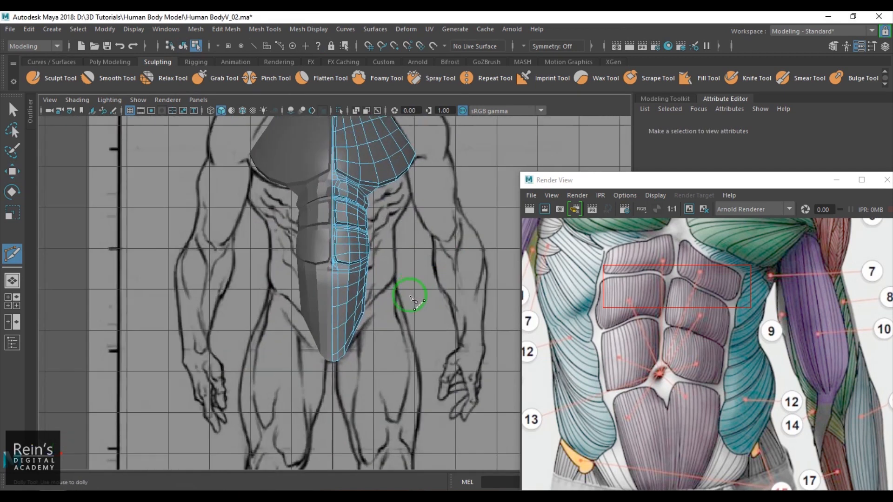
scroll(414, 291, up, 5)
key(w)
drag(409, 234, 421, 311)
drag(407, 267, 432, 280)
mouse_move(417, 275)
mouse_down()
mouse_move(424, 269)
mouse_move(413, 255)
mouse_move(420, 269)
mouse_move(429, 267)
mouse_up()
key(ctrl+z)
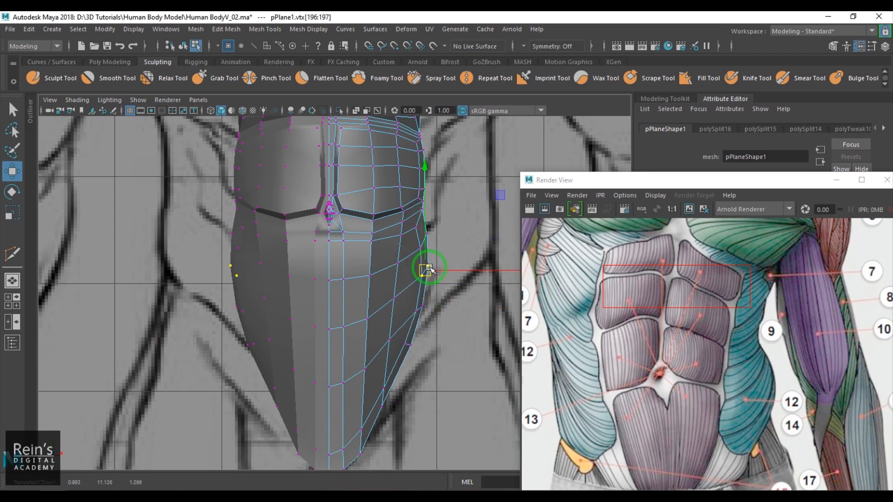
Step: In the side view, reposition the front vertices of the lower abdomen to follow the reference body's front contour
key(space)
key(space)
scroll(406, 297, down, 8)
scroll(367, 309, up, 8)
alt+middle_drag(369, 344, 347, 309)
scroll(345, 305, up, 2)
drag(270, 226, 287, 231)
drag(273, 269, 291, 284)
alt+middle_drag(300, 315, 306, 264)
drag(279, 262, 291, 303)
drag(287, 347, 319, 386)
drag(306, 373, 295, 388)
Step: Move the vertices between the lower abdomen's front and outer border in the side view to round its curvature
drag(326, 314, 357, 343)
drag(343, 324, 335, 332)
drag(337, 274, 315, 244)
drag(329, 256, 319, 261)
drag(335, 226, 317, 210)
drag(342, 169, 365, 170)
drag(343, 199, 371, 217)
drag(377, 254, 371, 275)
Step: Shift the centre strip vertices from below the navel toward the lower tip to smooth the abdomen's side profile
drag(270, 176, 301, 182)
drag(276, 214, 305, 236)
drag(290, 226, 292, 224)
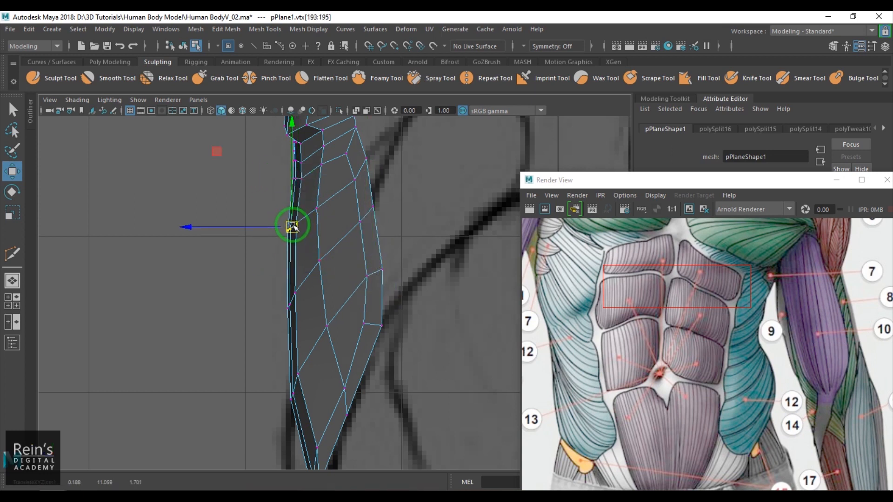
alt+middle_drag(313, 307, 319, 256)
click(292, 254)
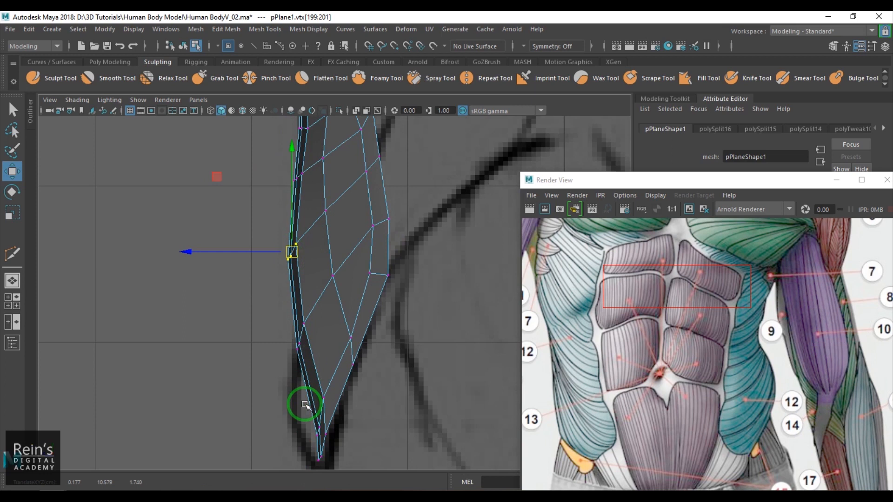
alt+middle_drag(299, 385, 325, 315)
drag(288, 317, 316, 397)
Step: Reposition the outer border vertices along the lower abdomen's slanted back edge in the side view
click(353, 266)
drag(354, 266, 349, 262)
alt+middle_drag(350, 263, 345, 362)
click(363, 334)
drag(362, 332, 379, 336)
click(384, 335)
alt+right_drag(411, 341, 381, 332)
alt+middle_drag(381, 331, 389, 372)
drag(321, 302, 303, 284)
Step: Pull the lower chest's front vertices forward with soft selection to meet the side reference outline
scroll(361, 268, down, 5)
alt+middle_drag(370, 289, 377, 334)
scroll(377, 335, up, 4)
alt+middle_drag(327, 211, 321, 284)
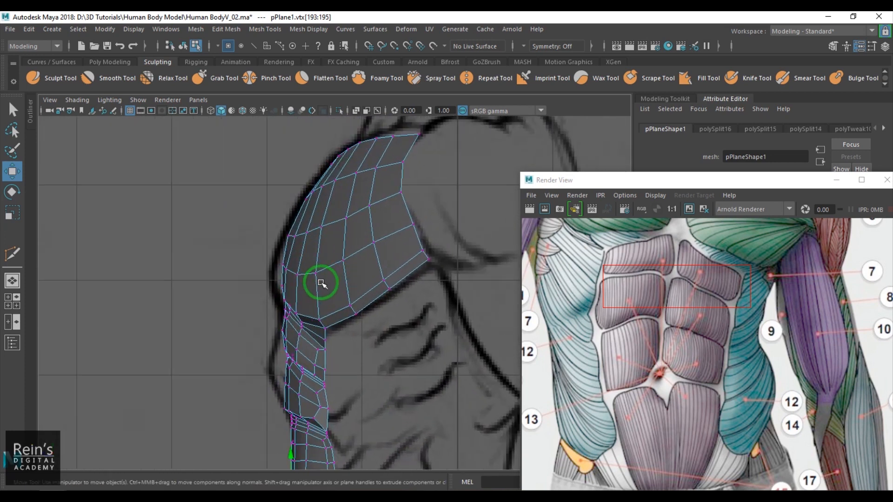
drag(314, 245, 251, 274)
key(b)
drag(398, 287, 299, 295)
drag(253, 238, 248, 240)
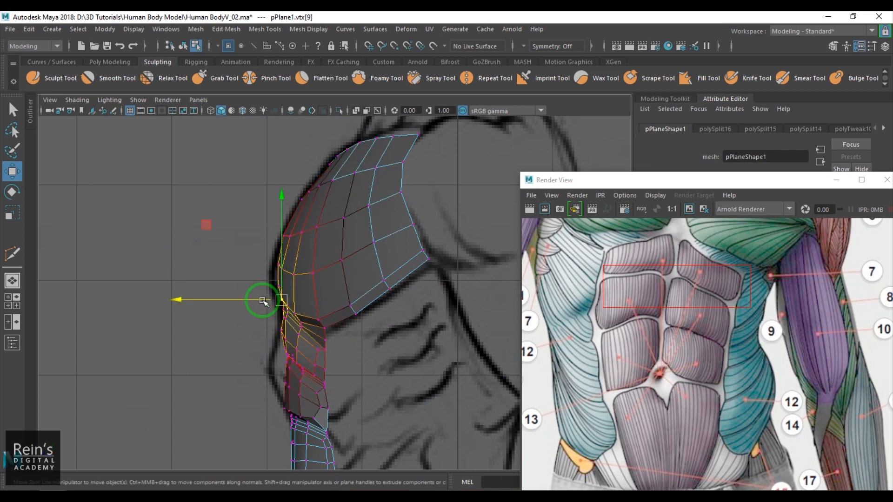
click(236, 295)
key(ctrl+z)
drag(240, 301, 234, 301)
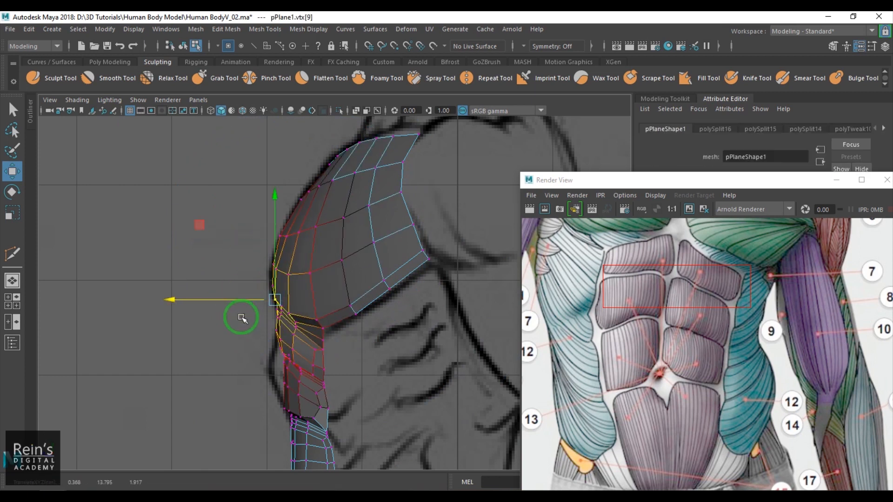
Step: Pull the front vertices of the upper abdominal blocks forward with a resized soft selection falloff
alt+middle_drag(297, 424, 309, 243)
drag(276, 201, 315, 280)
drag(250, 241, 245, 242)
key(ctrl+z)
drag(360, 289, 331, 299)
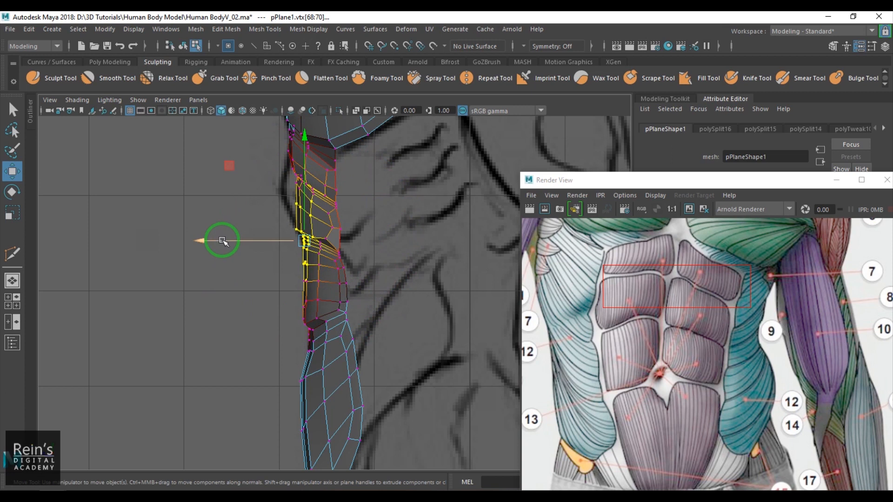
drag(227, 239, 219, 248)
Step: Adjust the front centre vertices below the navel with soft selection to smooth the lower abdomen's profile
alt+middle_drag(293, 363, 303, 261)
click(314, 274)
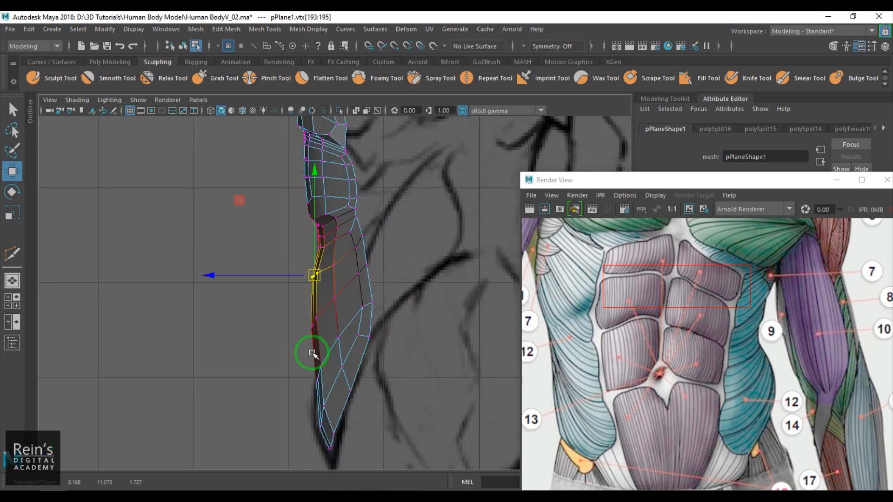
drag(302, 307, 330, 335)
drag(315, 322, 315, 321)
drag(304, 352, 331, 388)
drag(318, 373, 315, 375)
Step: Return to object mode and try adjusting the torso half's edge shading with the soften and harden edge commands
key(F8)
alt+drag(395, 308, 339, 216)
click(430, 289)
double_click(367, 173)
shift+right_drag(368, 174, 409, 191)
shift+right_drag(459, 223, 461, 224)
click(465, 238)
alt+drag(465, 237, 470, 323)
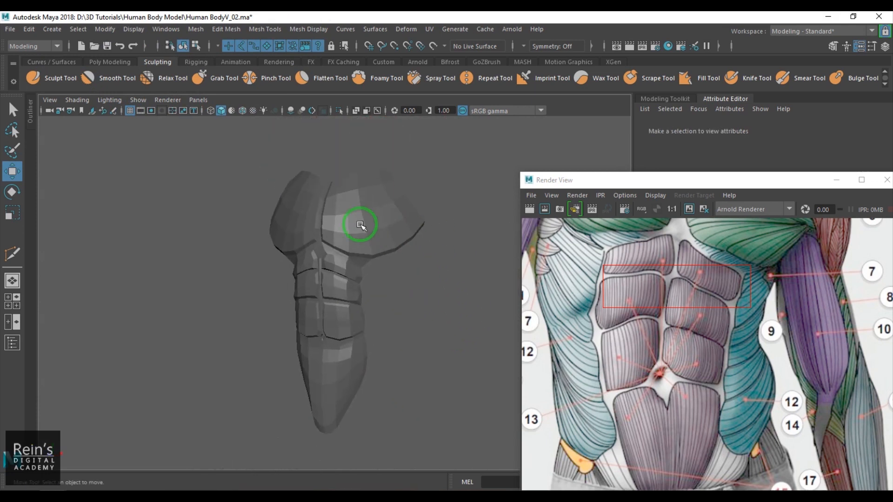
click(365, 231)
click(327, 29)
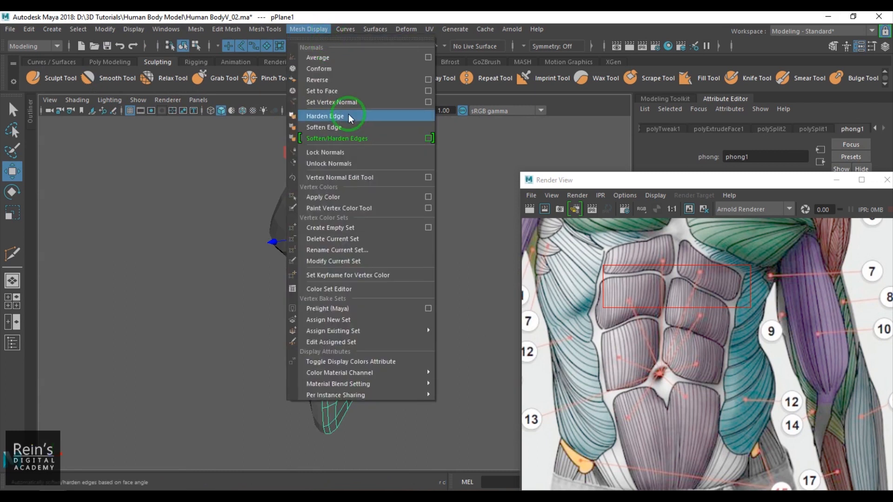
click(250, 239)
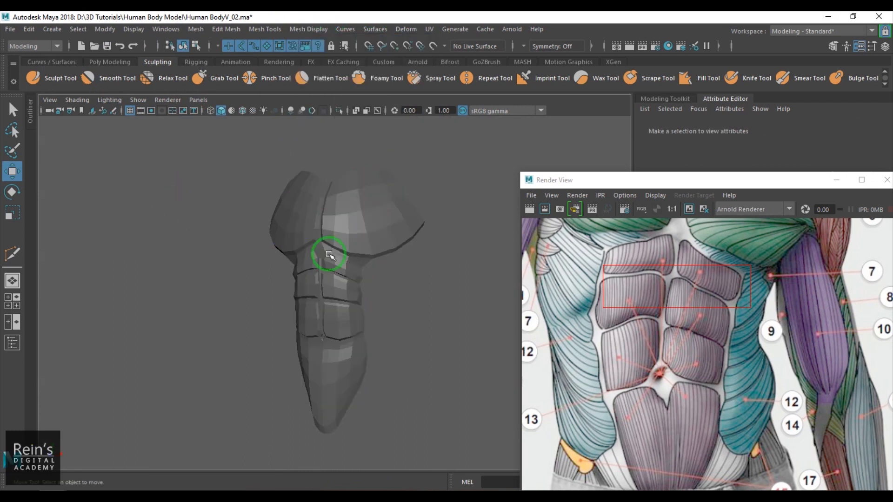
Step: Apply Soften Edge to the whole torso half for smooth shading
click(369, 224)
click(291, 48)
click(275, 30)
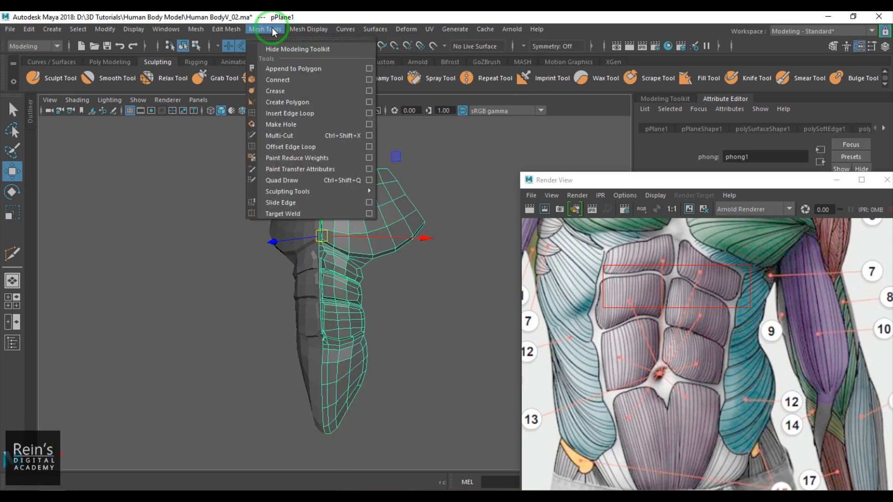
click(309, 29)
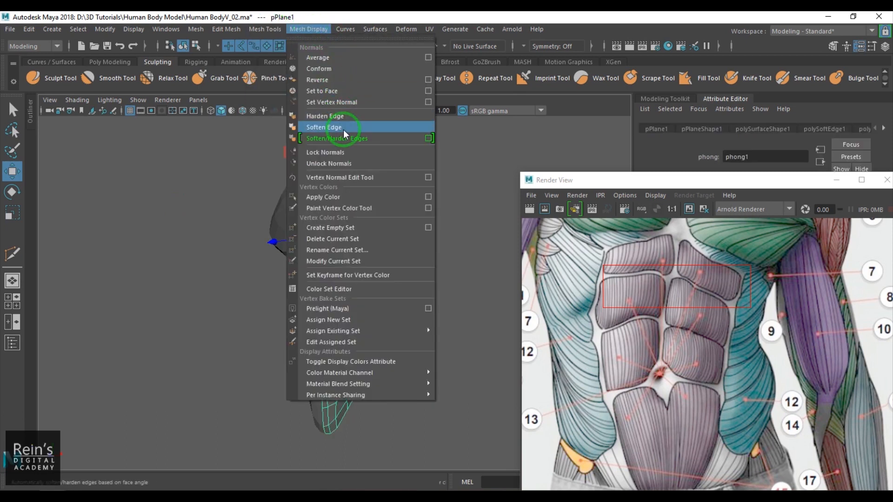
click(326, 127)
click(185, 265)
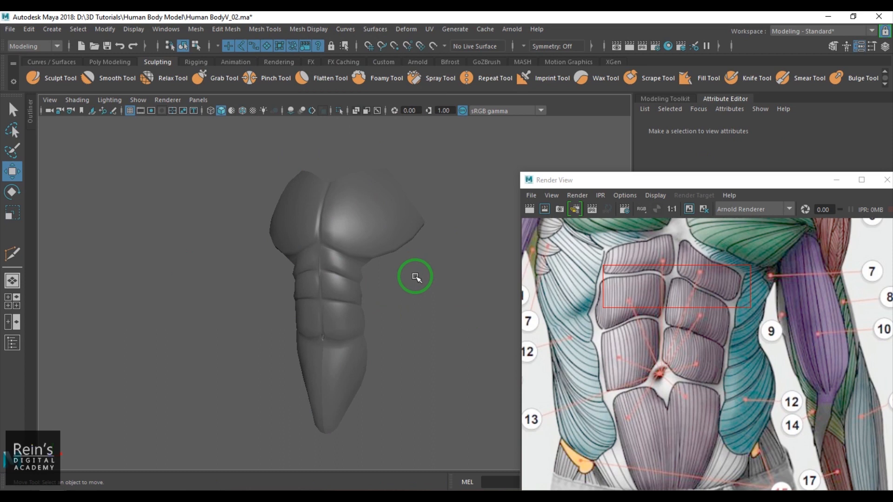
Step: Switch the viewport to a light grey background and turn on the wireframe overlay over the shaded torso
scroll(415, 277, up, 1)
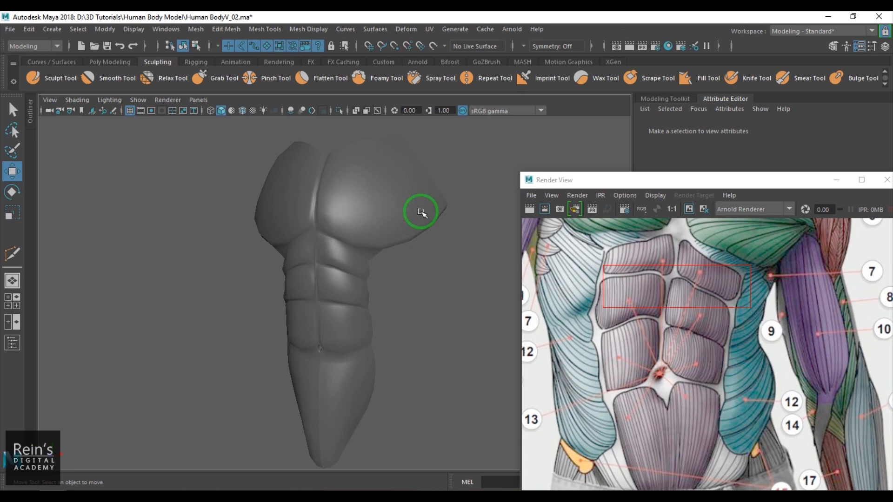
key(alt+b)
click(242, 111)
mouse_move(326, 223)
alt+mouse_down()
mouse_move(395, 225)
mouse_move(339, 236)
alt+mouse_up()
Step: Lighten the torso's phong1 material and reduce its specular color
click(379, 208)
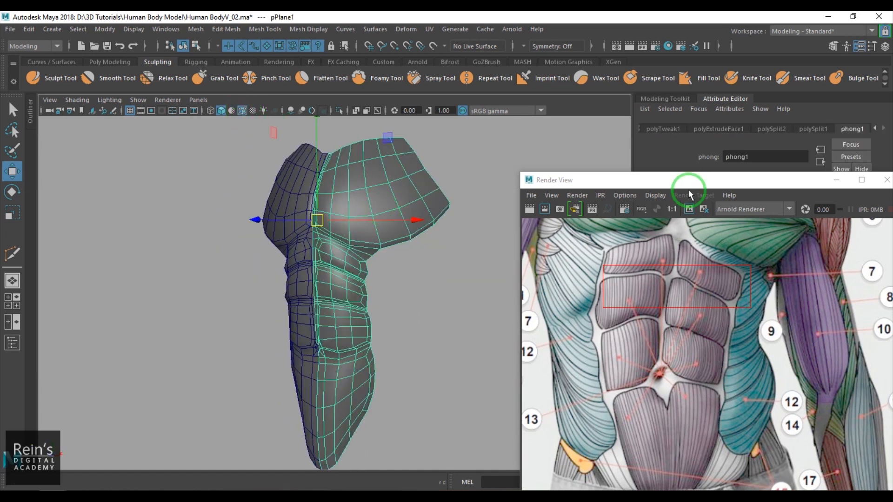
drag(688, 182, 584, 365)
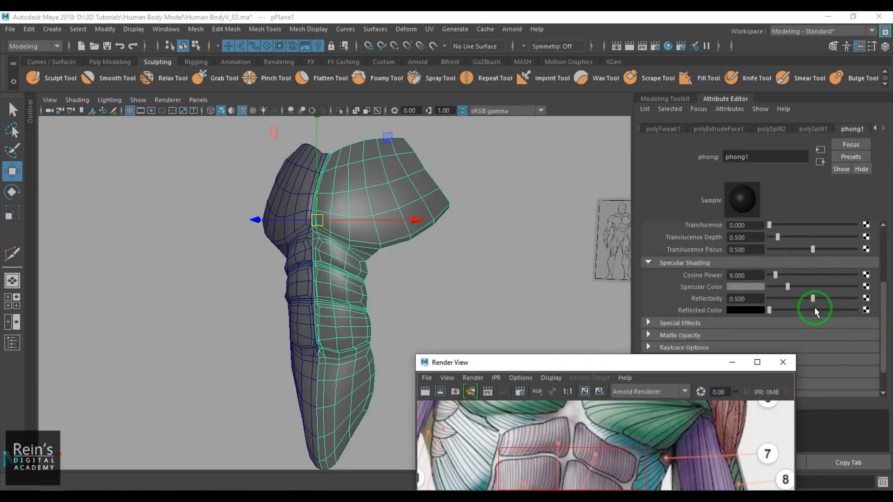
scroll(814, 307, up, 3)
scroll(822, 300, down, 2)
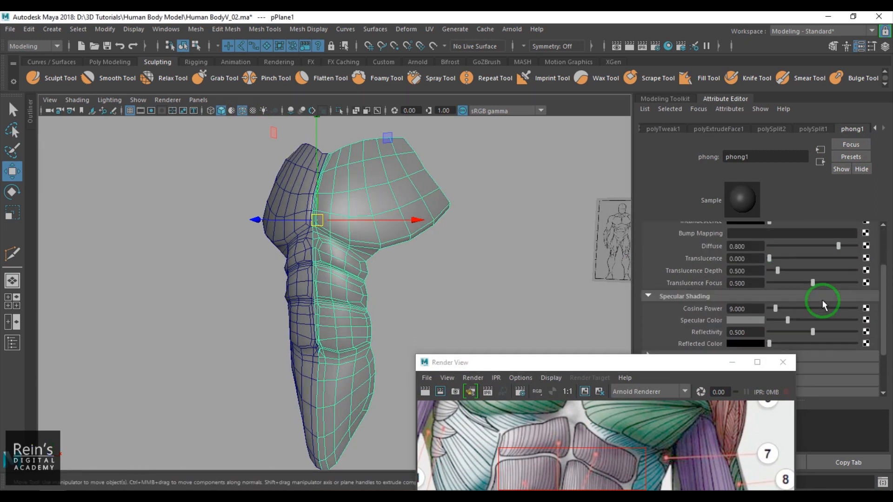
drag(790, 321, 771, 307)
click(478, 282)
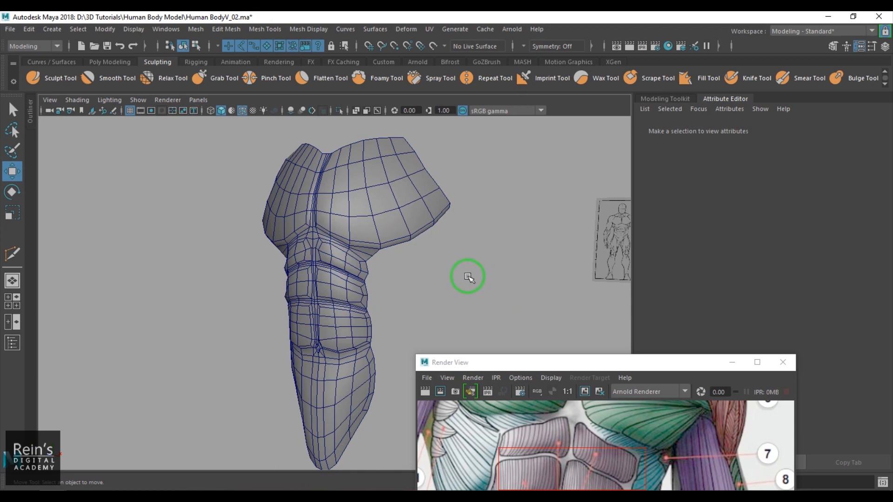
Step: Turn off the wireframe overlay and place the anatomy reference window back beside the torso
click(242, 111)
mouse_move(372, 223)
alt+mouse_down()
mouse_move(433, 273)
mouse_move(520, 273)
mouse_move(409, 282)
mouse_move(432, 273)
alt+mouse_up()
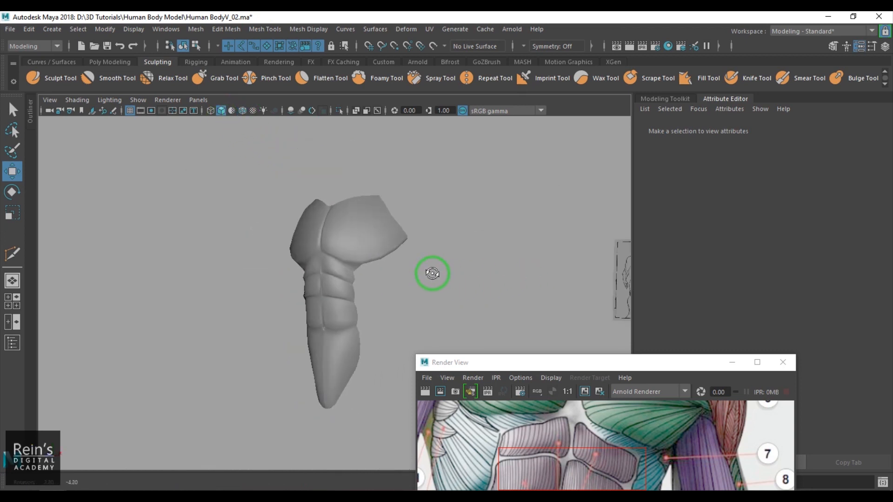
drag(482, 368, 603, 141)
alt+drag(295, 319, 341, 328)
scroll(361, 333, up, 3)
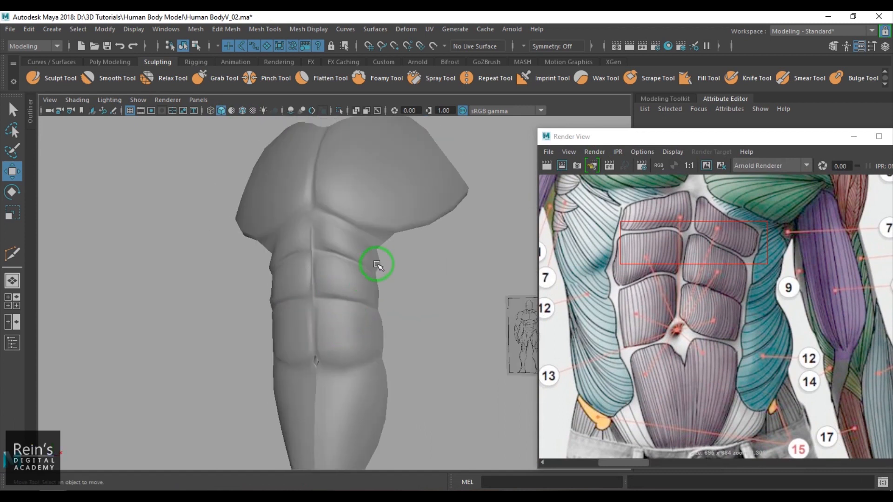
Step: Examine the smooth-shaded torso in the front view against the body sketch and the anatomy reference
click(379, 246)
alt+drag(382, 281, 445, 291)
click(622, 186)
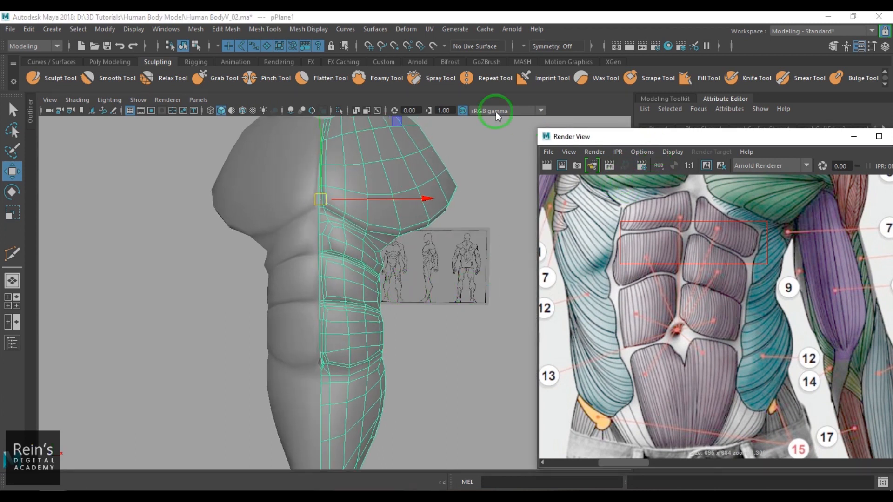
drag(586, 140, 574, 121)
click(412, 319)
key(space)
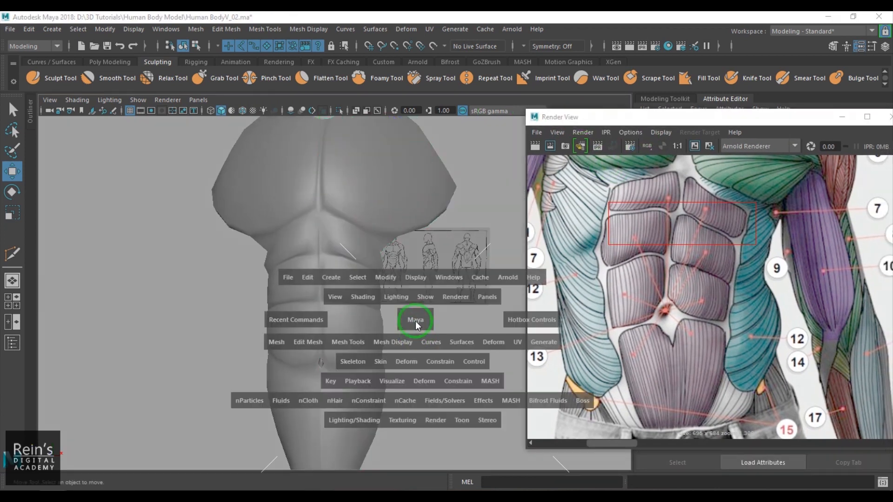
scroll(415, 310, down, 5)
scroll(398, 299, up, 3)
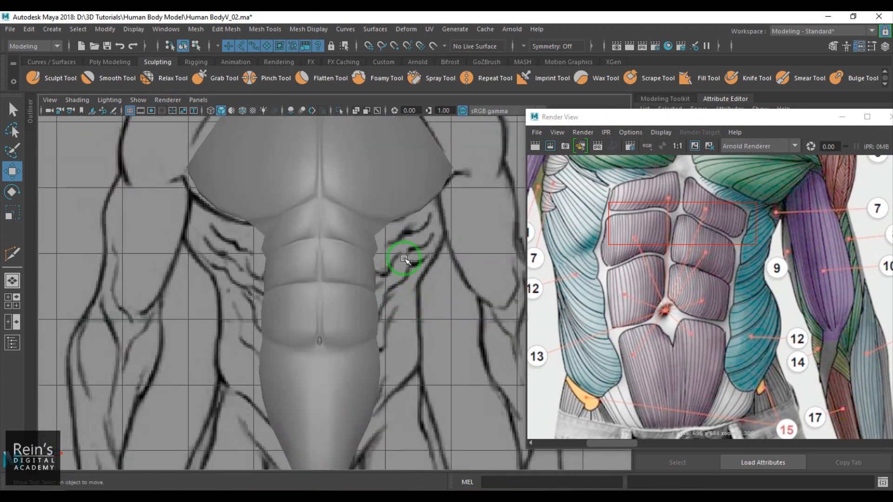
alt+middle_drag(421, 285, 427, 270)
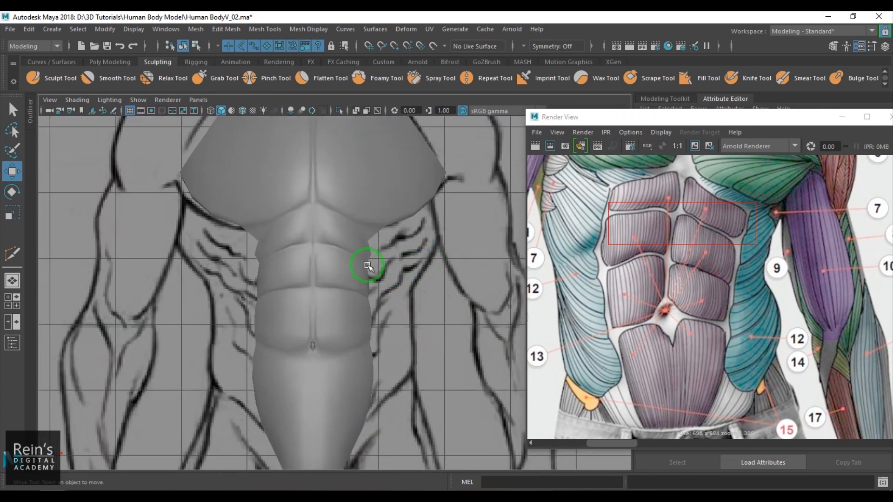
Step: Sketch the side muscle directions and the abdomen's outline with the Grease Pencil, and delete the sketch
click(114, 112)
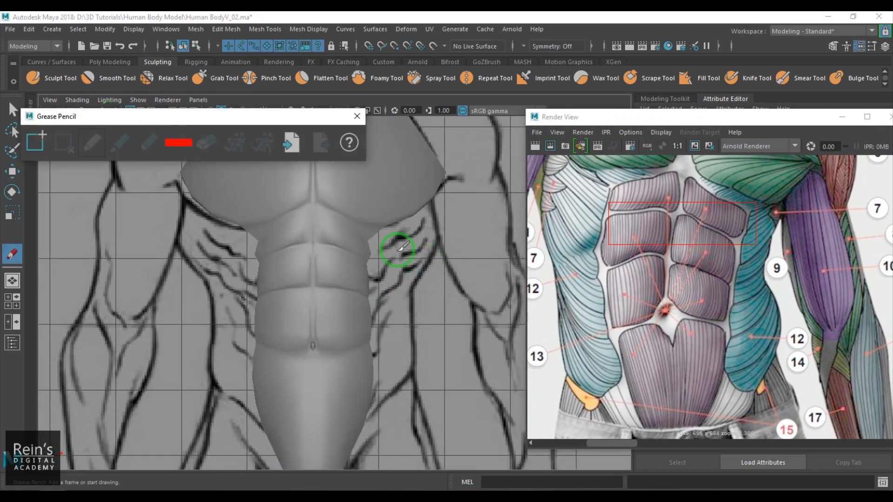
drag(374, 252, 406, 234)
drag(373, 278, 395, 261)
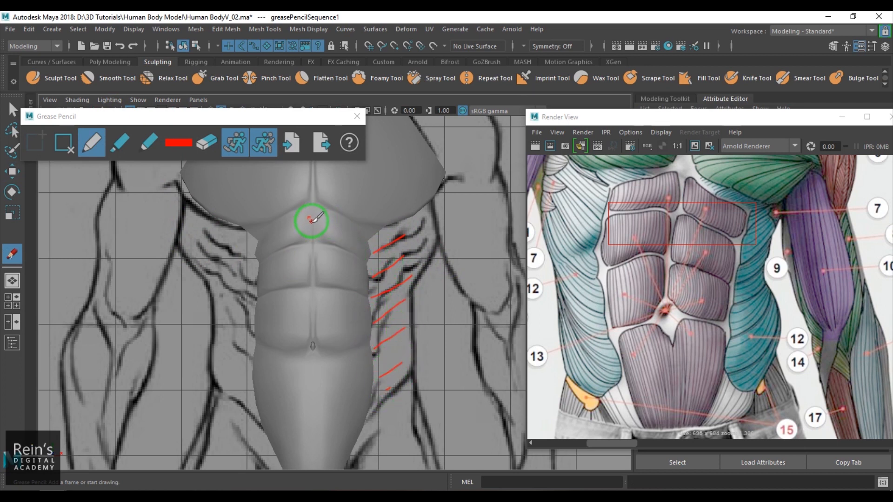
drag(273, 251, 263, 341)
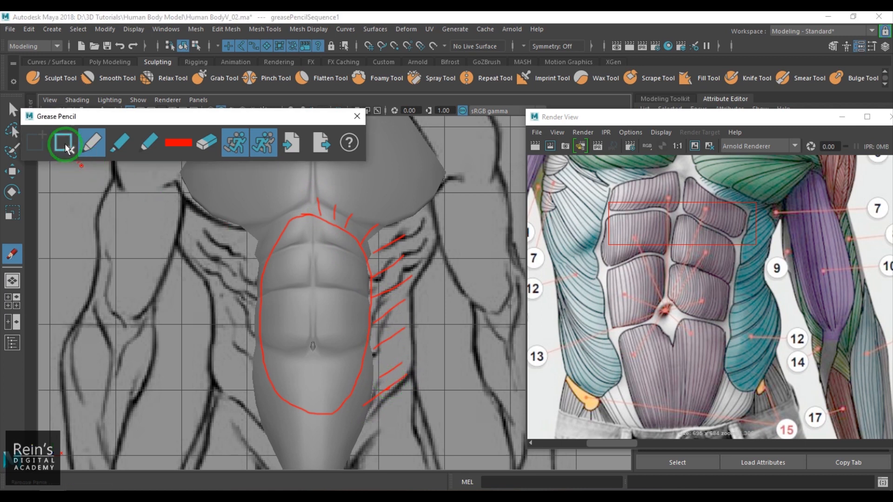
click(357, 116)
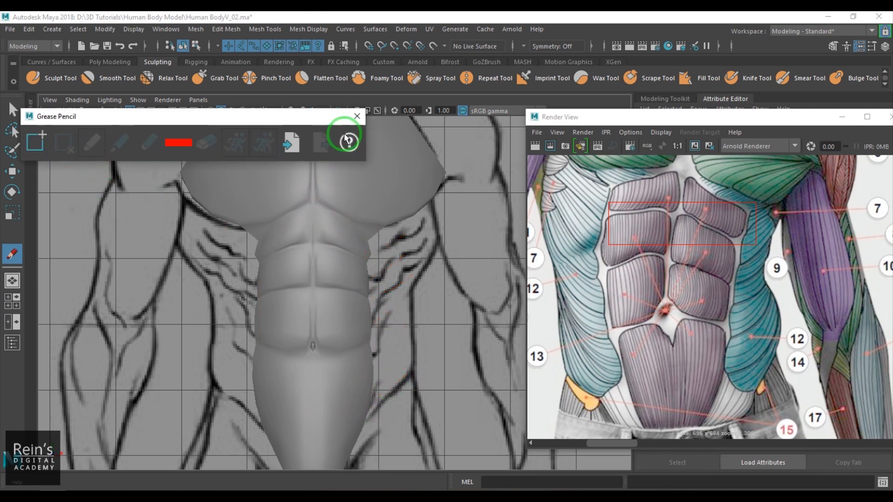
Step: Enter edge mode on the torso half near the upper abdominals and disable the viewport's color management
key(w)
click(353, 275)
scroll(363, 279, up, 4)
right_drag(371, 283, 375, 263)
scroll(393, 281, up, 3)
alt+middle_drag(395, 280, 347, 295)
scroll(347, 294, up, 4)
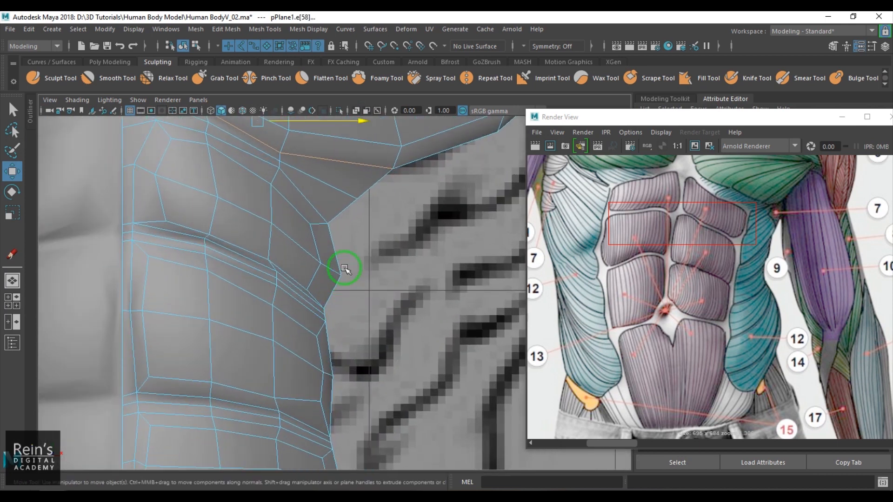
click(462, 110)
Step: Select the abdomen's outer border edges from just below the chest down to the lower abdomen
click(333, 251)
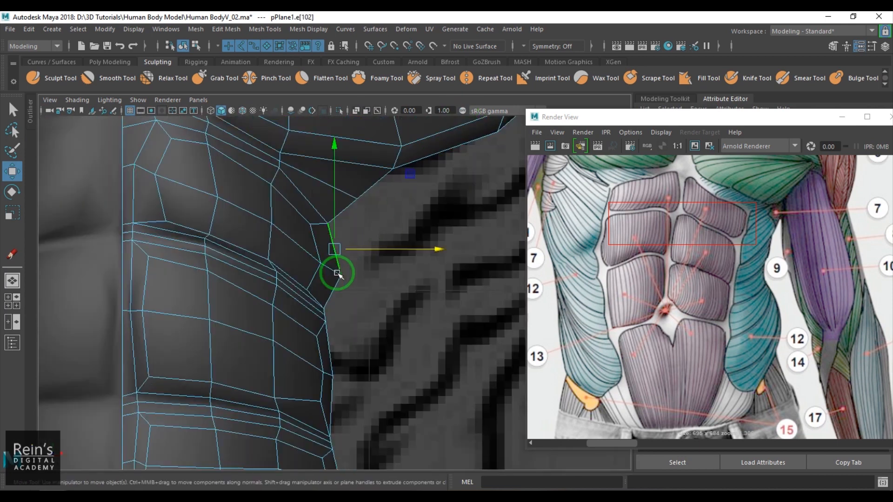
scroll(339, 299, up, 2)
shift+click(330, 303)
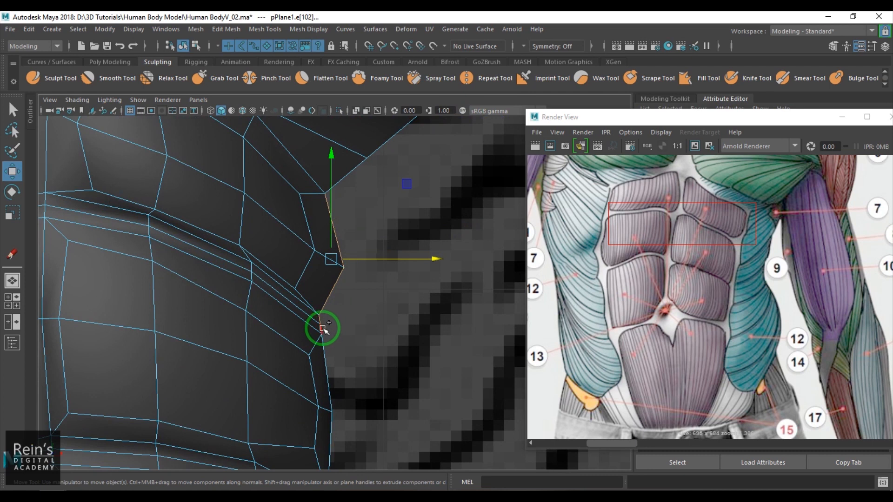
shift+click(331, 400)
shift+click(347, 427)
scroll(359, 364, down, 5)
scroll(359, 344, up, 10)
mouse_move(330, 201)
mouse_down()
mouse_move(343, 409)
mouse_move(399, 383)
mouse_up()
scroll(398, 383, down, 5)
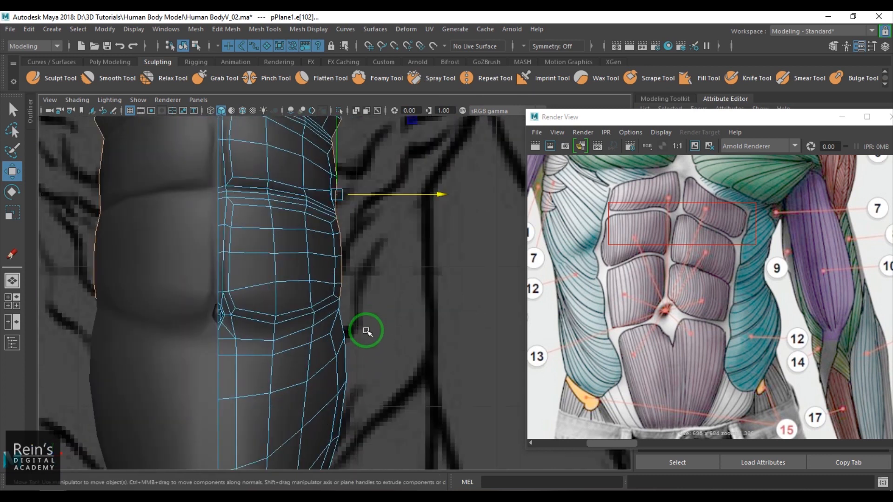
scroll(361, 309, up, 3)
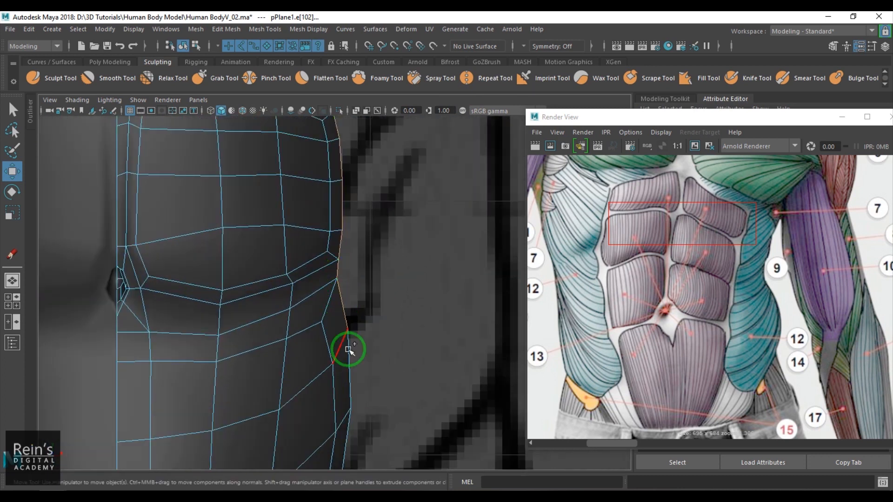
alt+middle_drag(371, 401, 357, 290)
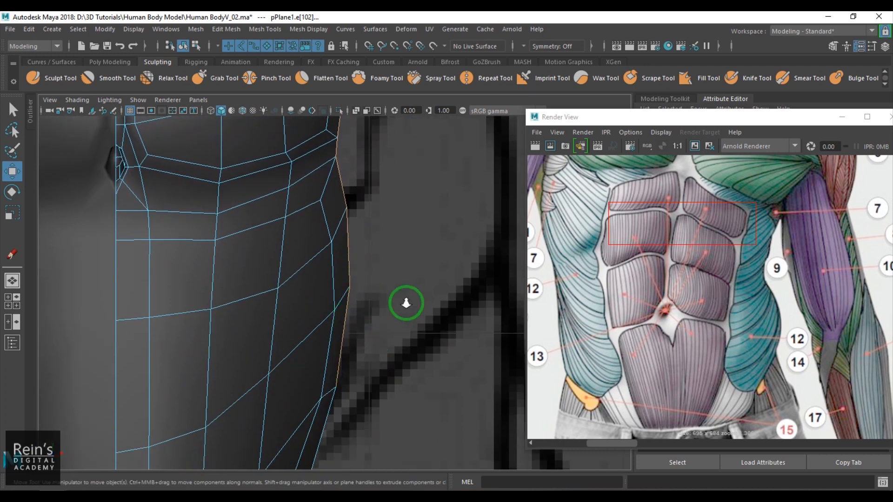
scroll(413, 305, down, 4)
Step: Extrude the selected border edges outward into a strip of side faces and turn the viewport's color management back on
shift+drag(340, 339, 331, 320)
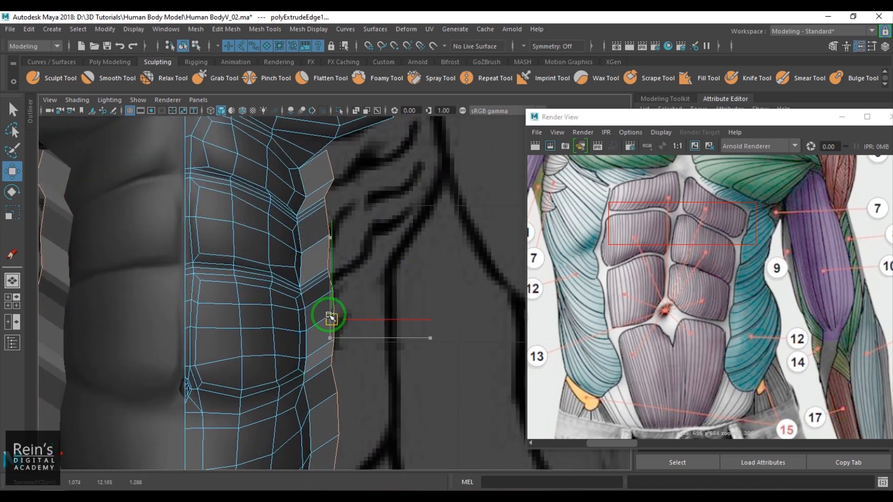
scroll(360, 324, down, 3)
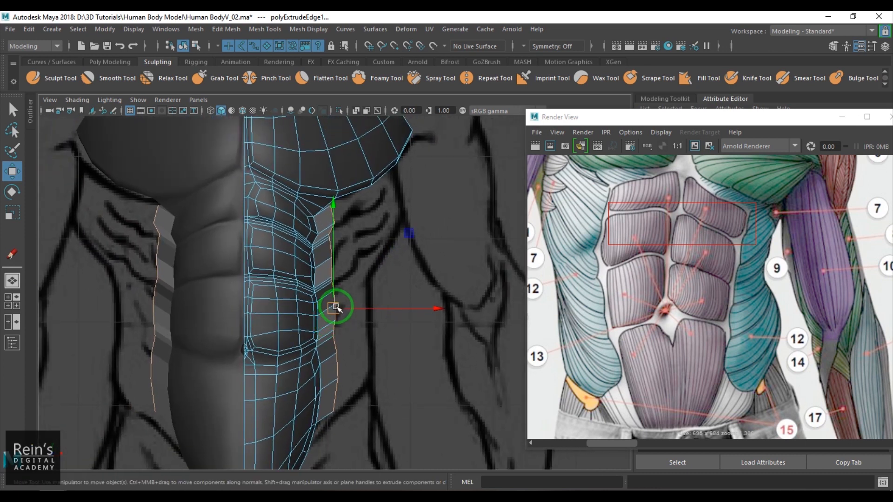
scroll(342, 303, down, 5)
alt+drag(343, 303, 342, 254)
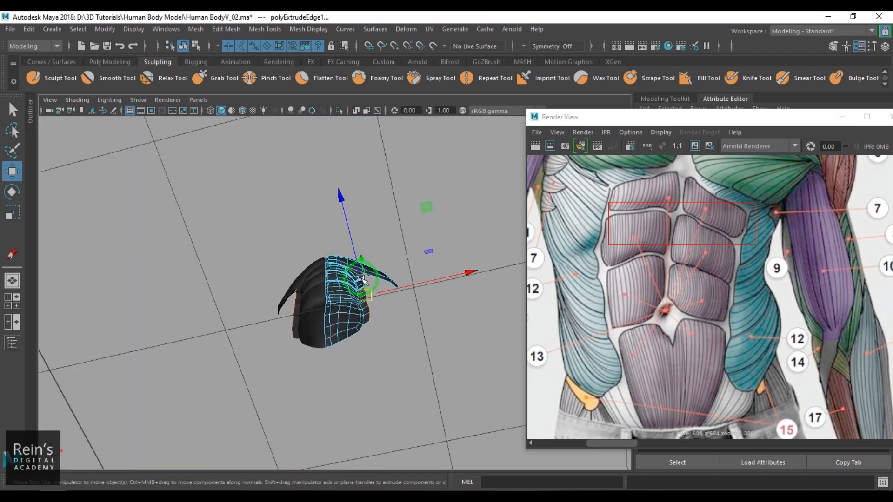
click(462, 111)
alt+drag(398, 219, 324, 282)
alt+drag(324, 282, 321, 200)
key(space)
drag(332, 307, 342, 313)
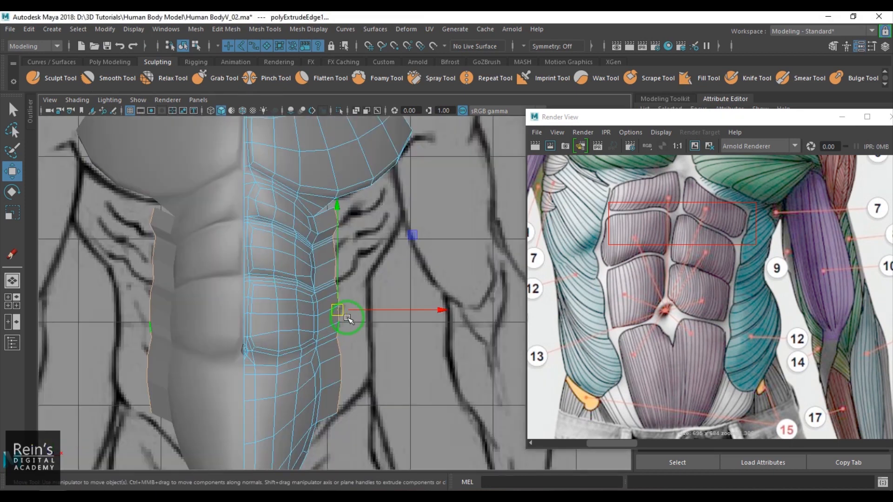
Step: In the front view, move the upper outer vertices of the new side strip inward to even out its border
alt+middle_drag(379, 275, 390, 291)
scroll(394, 293, up, 5)
scroll(366, 230, up, 2)
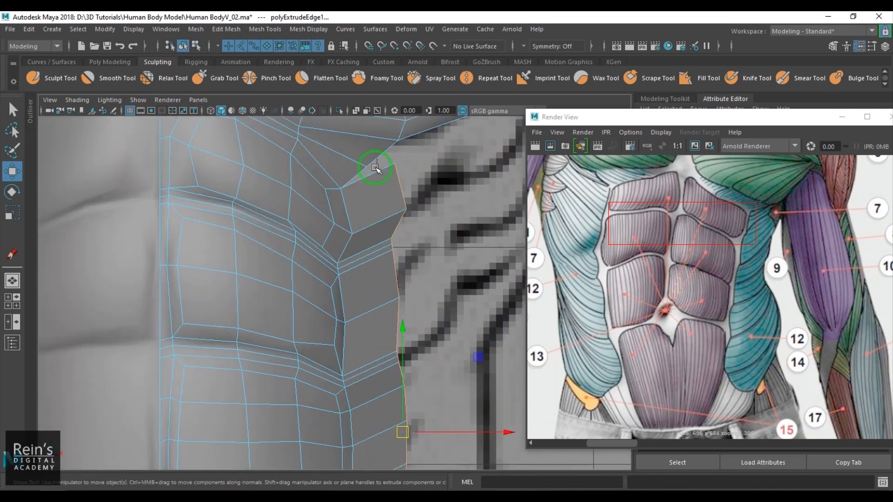
right_drag(394, 176, 365, 176)
click(393, 165)
drag(393, 165, 377, 168)
click(411, 211)
drag(412, 211, 393, 204)
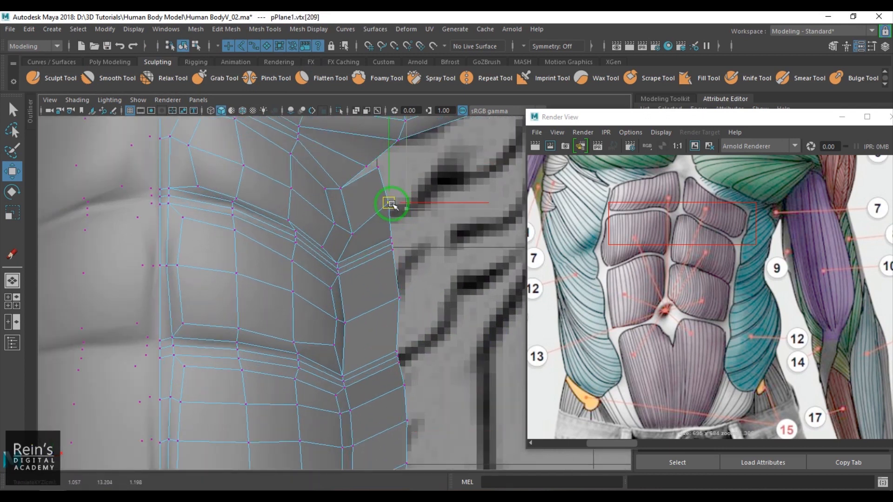
click(390, 238)
drag(390, 238, 391, 236)
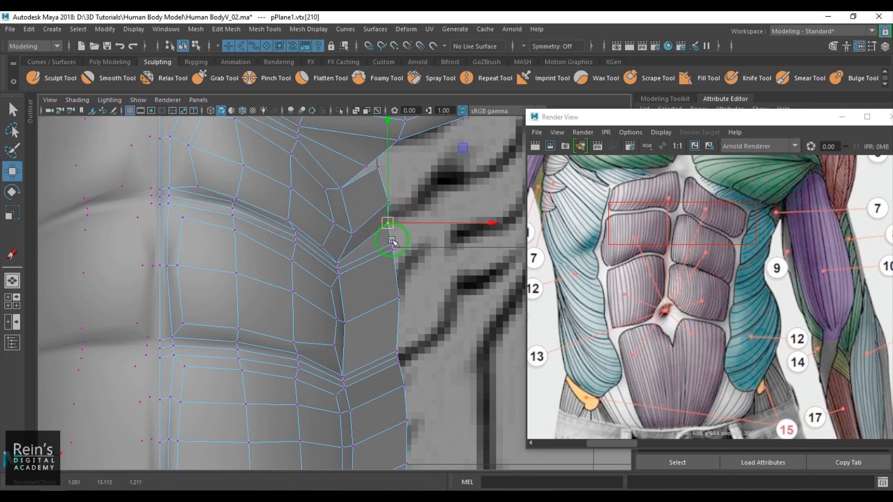
click(392, 247)
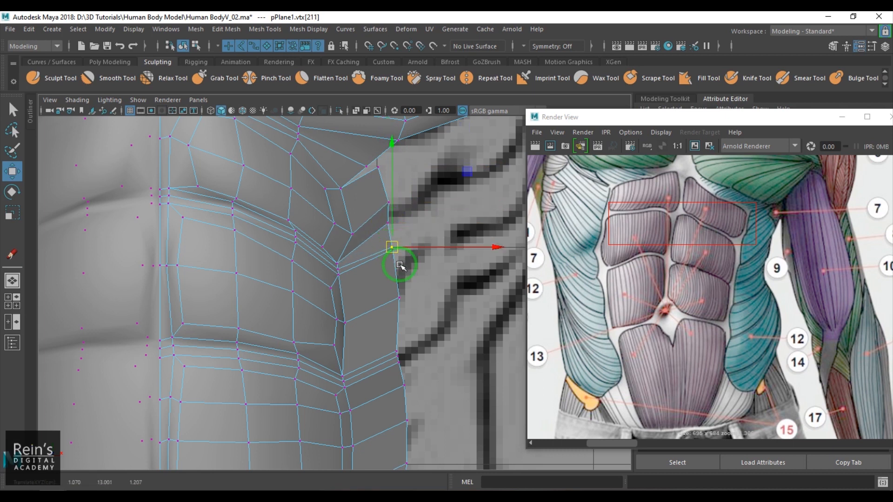
click(399, 298)
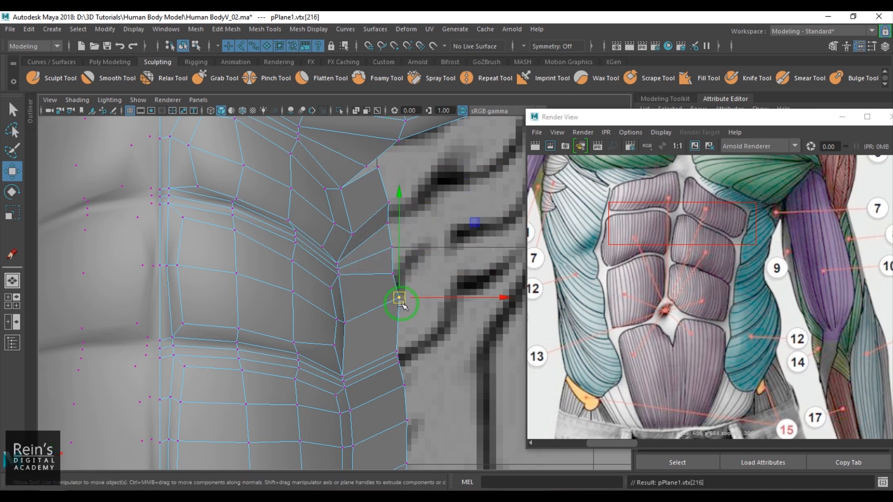
Step: Adjust the strip's outer vertices beside the middle abdominals and navel, shifting them slightly upward in the front view
click(397, 335)
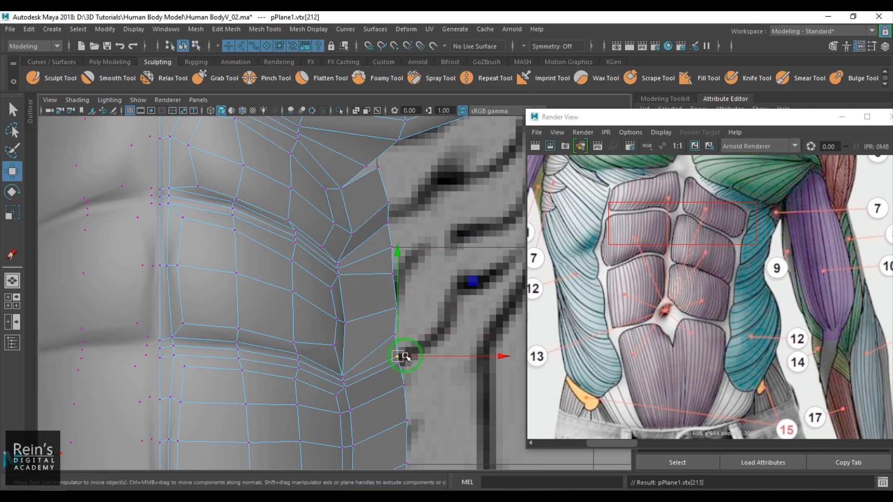
click(405, 393)
click(407, 426)
alt+middle_drag(425, 378, 414, 186)
click(404, 269)
drag(405, 270, 404, 263)
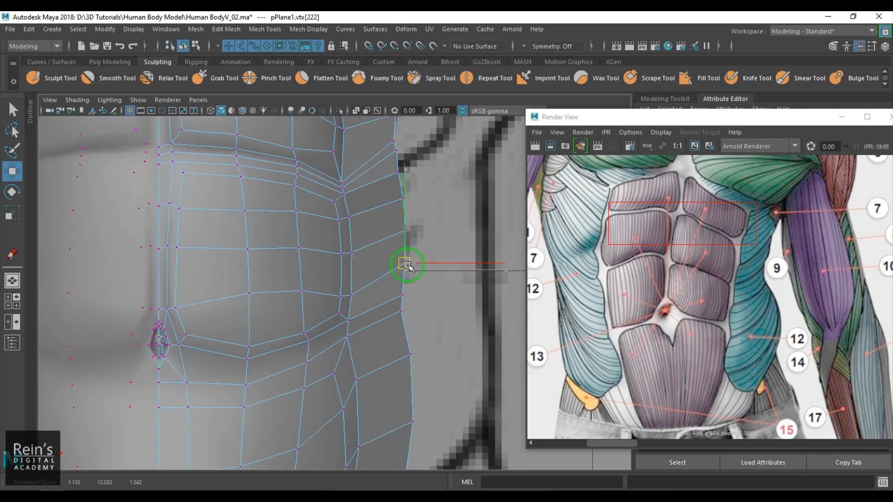
click(403, 295)
drag(403, 295, 402, 286)
click(401, 319)
scroll(409, 331, down, 5)
scroll(393, 319, up, 5)
Step: Merge the side strip's top vertex with the abdomen's border vertex just below the chest
click(359, 178)
scroll(379, 246, up, 2)
key(g)
drag(373, 215, 316, 239)
key(space)
key(space)
scroll(332, 259, up, 4)
alt+middle_drag(333, 261, 431, 300)
alt+drag(431, 300, 382, 299)
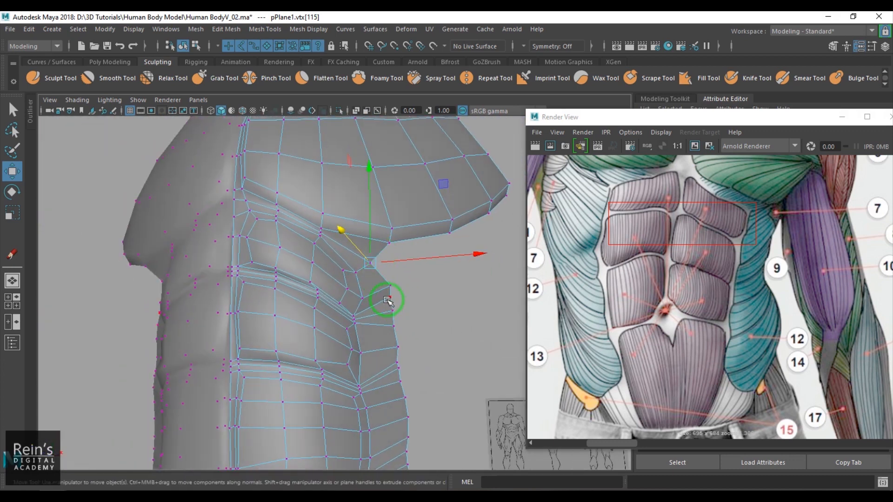
Step: In the side view, pull the strip's outer vertices beside the upper abdominals forward into a smooth curve
key(space)
key(space)
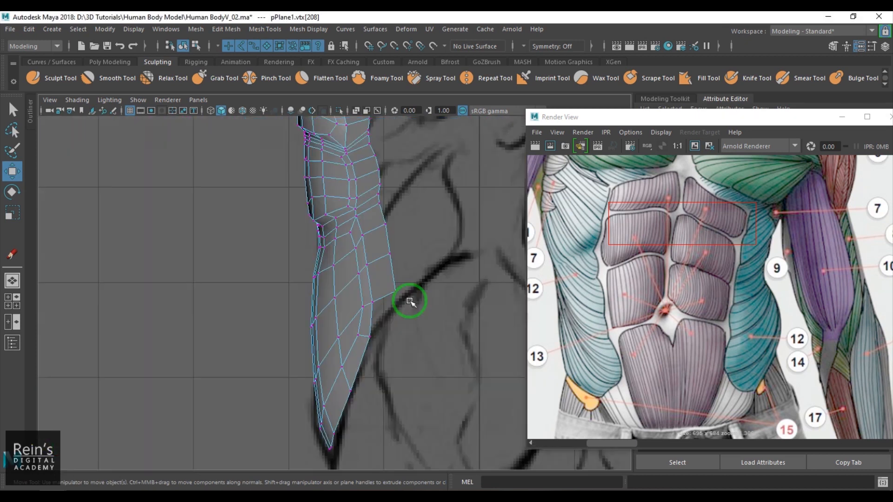
alt+middle_drag(412, 305, 413, 342)
scroll(412, 326, up, 5)
mouse_move(402, 177)
mouse_down()
mouse_move(390, 173)
mouse_move(392, 188)
mouse_up()
drag(401, 222, 396, 210)
drag(414, 282, 405, 270)
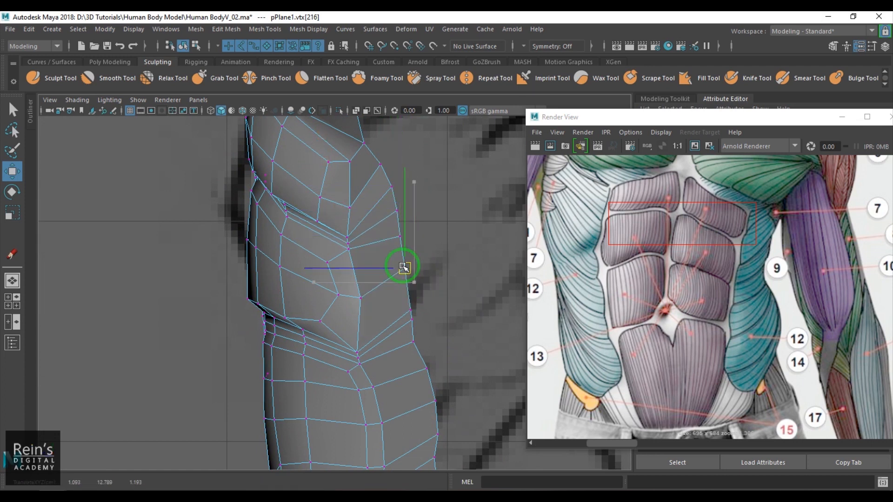
drag(411, 309, 407, 297)
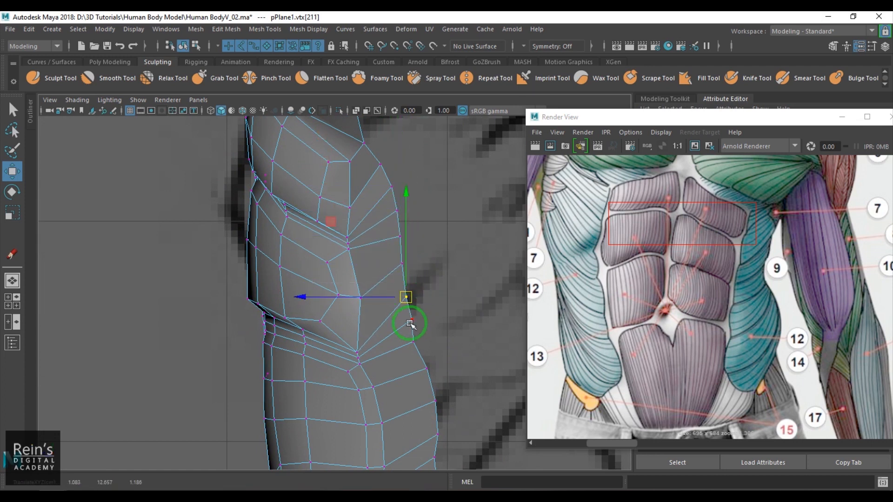
alt+middle_drag(409, 311, 397, 259)
Step: Pull the strip's outer vertices beside the middle abdominals slightly forward in the side view
drag(402, 272, 401, 273)
alt+middle_drag(422, 330, 410, 289)
drag(403, 278, 400, 277)
drag(412, 307, 405, 307)
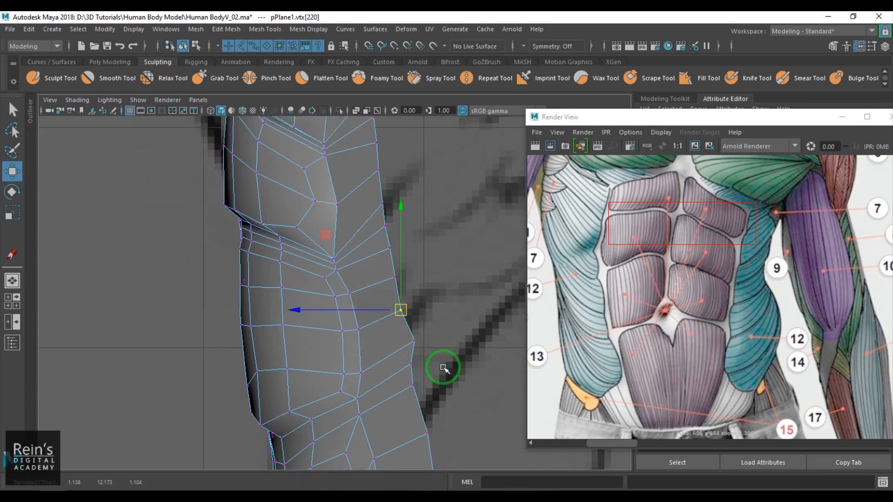
alt+middle_drag(443, 369, 429, 307)
drag(402, 279, 396, 279)
alt+middle_drag(398, 327, 388, 273)
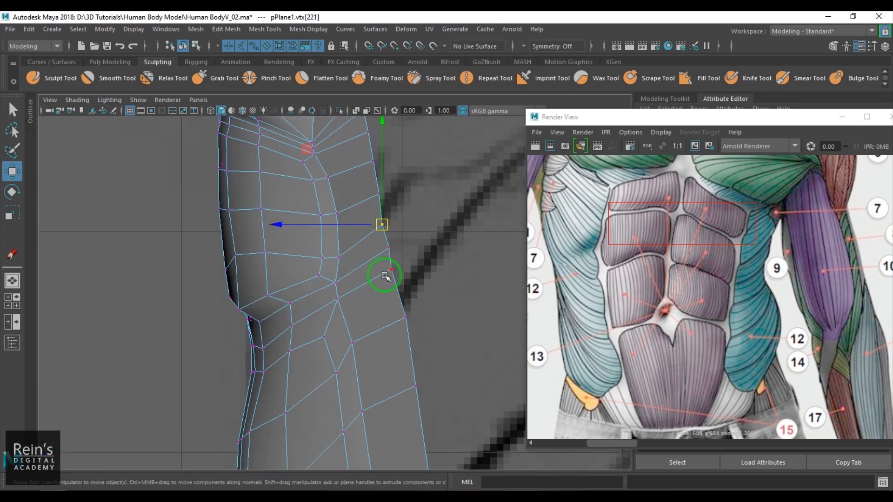
Step: Reposition the outer vertices of the strip's lower end in the side view, drawing the bottom corner forward and up
drag(394, 270, 397, 293)
drag(389, 248, 391, 256)
drag(406, 318, 398, 337)
drag(416, 321, 415, 320)
drag(410, 303, 396, 304)
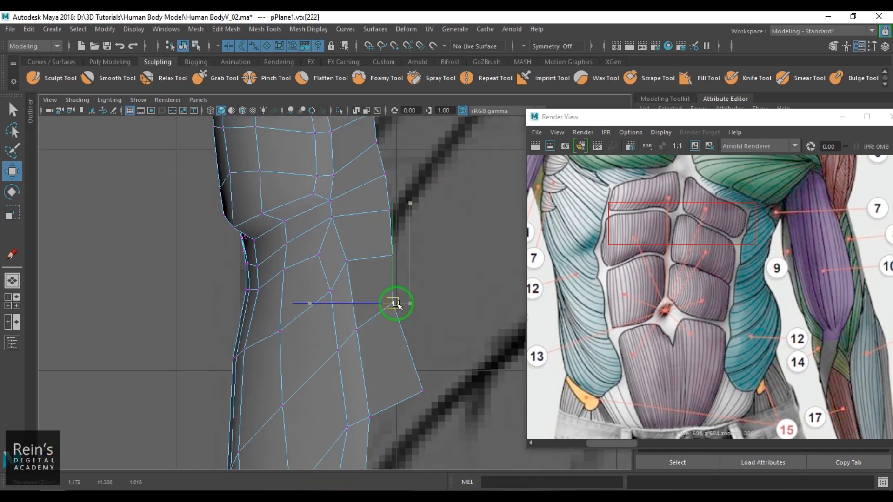
drag(435, 404, 435, 403)
drag(422, 391, 396, 359)
scroll(394, 346, down, 5)
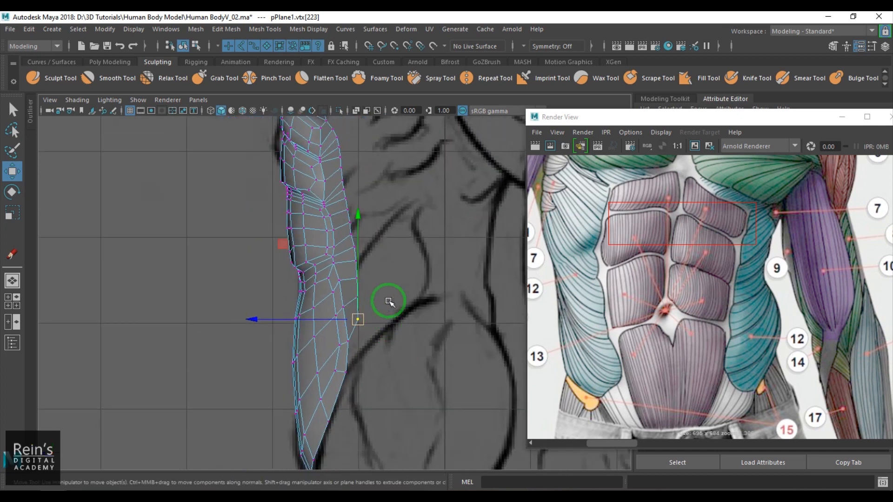
Step: Adjust individual vertices of the upper abdominals in the side view and return to object mode
key(space)
key(space)
alt+drag(379, 321, 363, 309)
scroll(406, 364, down, 4)
key(space)
key(space)
alt+middle_drag(391, 298, 387, 402)
scroll(355, 309, up, 8)
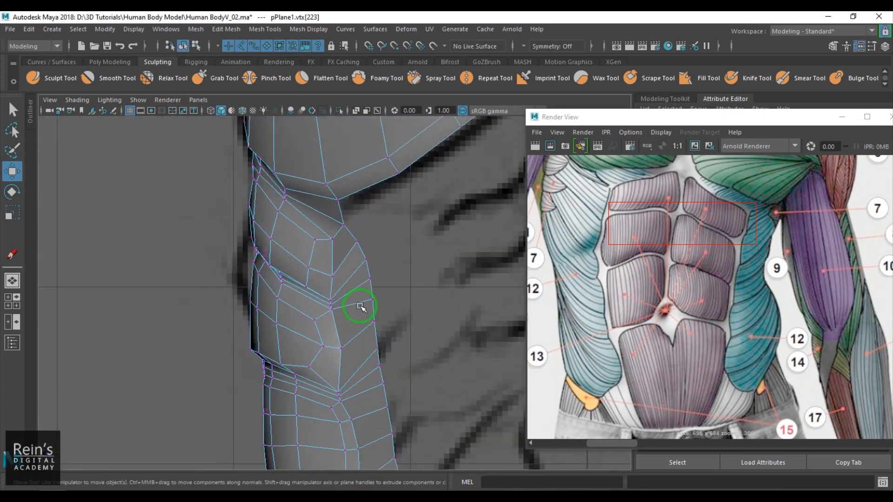
click(322, 195)
click(331, 266)
drag(331, 266, 331, 248)
click(328, 305)
drag(329, 305, 308, 273)
key(F8)
Step: Refine the vertices around the upper abdominals in the perspective view, checking the side strip from several angles
key(space)
alt+middle_drag(371, 257, 339, 214)
alt+drag(338, 236, 297, 289)
right_drag(311, 220, 284, 215)
click(299, 211)
alt+drag(287, 234, 318, 325)
click(317, 391)
drag(320, 390, 323, 391)
alt+drag(327, 358, 339, 287)
alt+middle_drag(342, 251, 367, 344)
click(332, 291)
click(332, 315)
alt+drag(329, 313, 329, 262)
scroll(434, 303, down, 5)
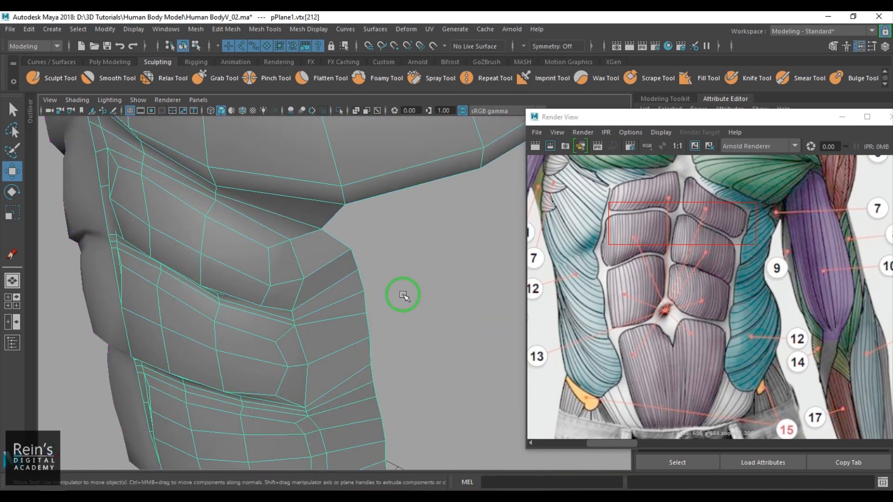
Step: Soften the edges of both torso halves and clear the selection
scroll(371, 325, down, 3)
click(386, 349)
alt+drag(386, 349, 412, 319)
scroll(353, 329, up, 6)
click(333, 300)
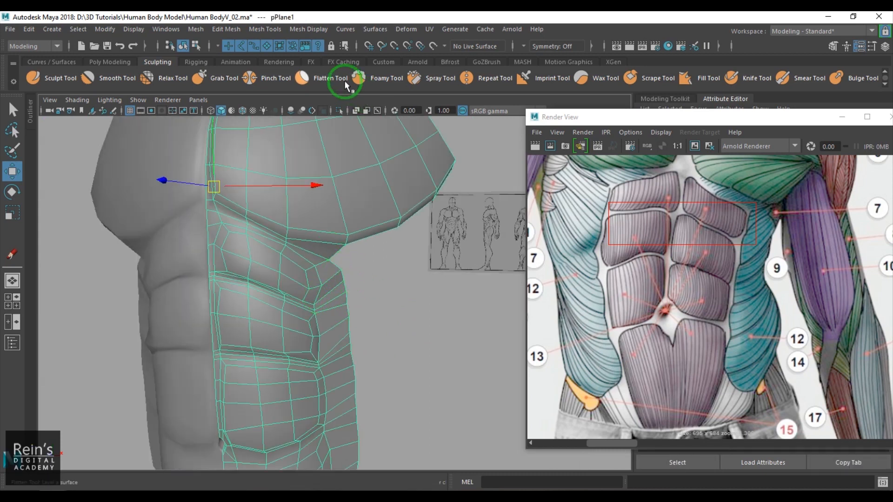
click(308, 28)
click(356, 127)
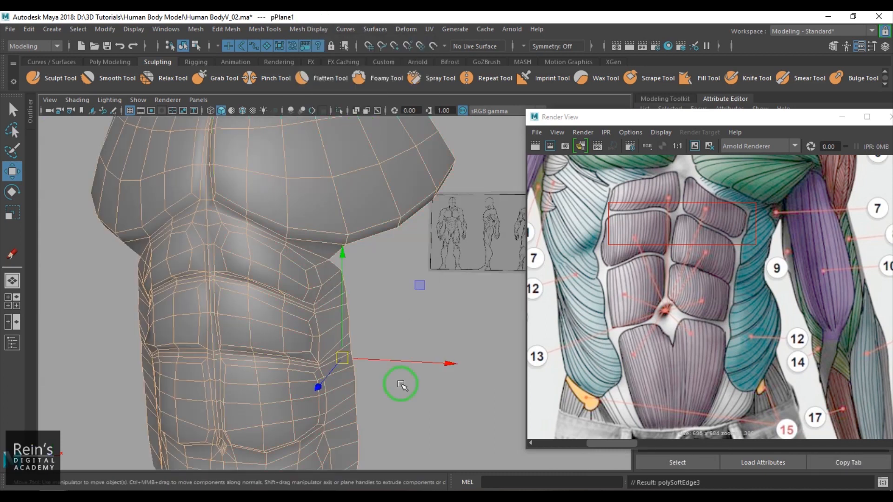
click(421, 401)
Step: Bring up the torso over the front body sketch and turn on the wireframe overlay at its abdomen
scroll(378, 343, down, 5)
mouse_move(371, 341)
alt+mouse_down()
mouse_move(435, 341)
mouse_move(379, 339)
mouse_move(355, 350)
mouse_move(355, 343)
alt+mouse_up()
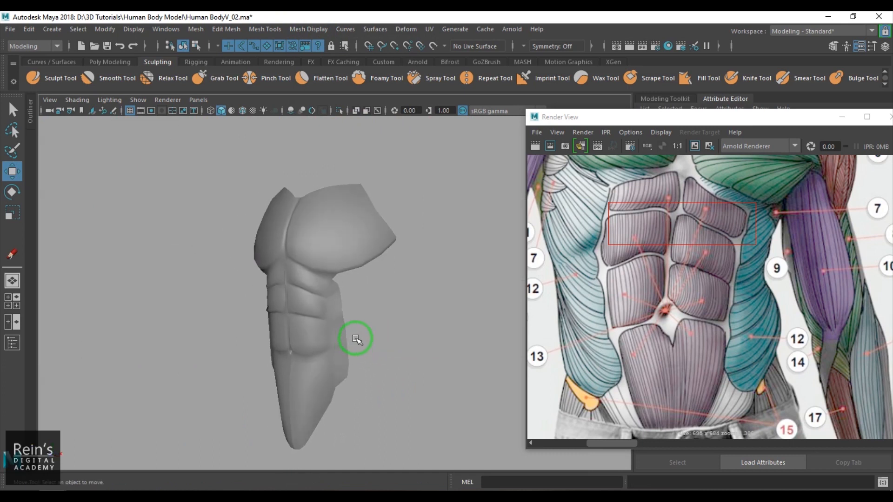
scroll(379, 342, up, 10)
scroll(385, 316, down, 10)
scroll(381, 305, up, 6)
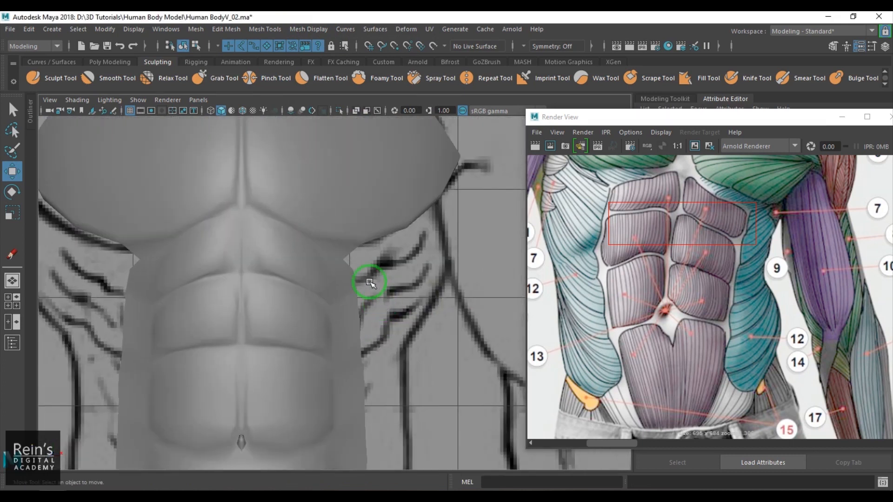
click(242, 110)
key(1)
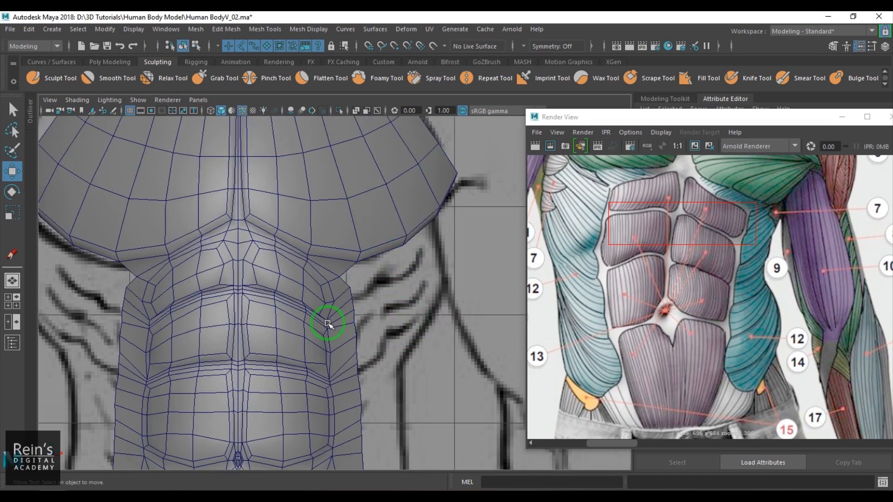
alt+middle_drag(393, 326, 377, 293)
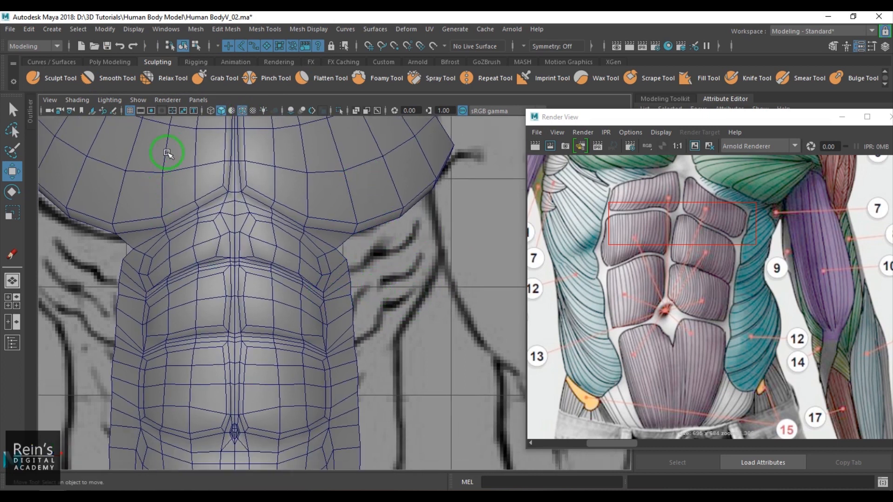
Step: Sketch a grid of muscle strips over the ribs beside the upper abdominals with the Grease Pencil
click(112, 112)
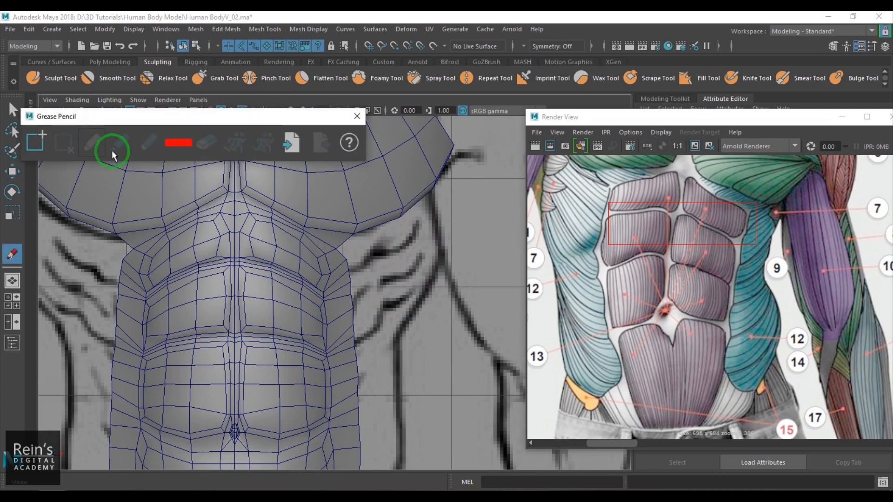
drag(364, 278, 403, 251)
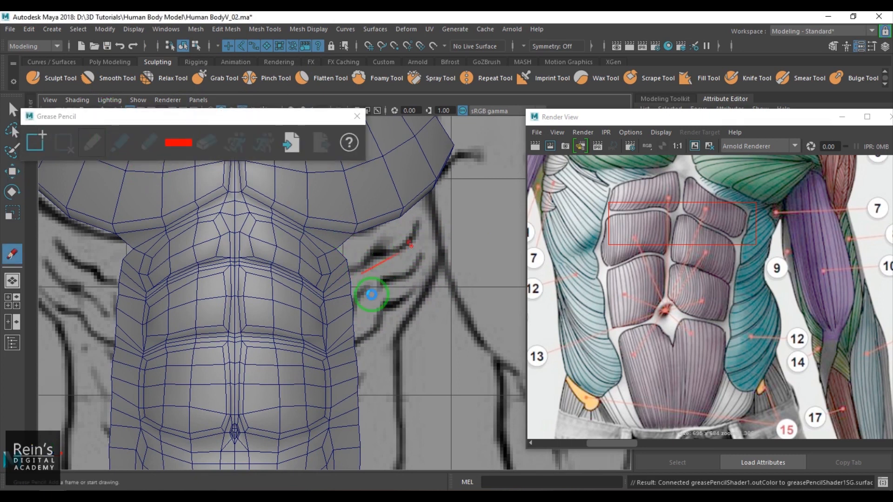
drag(369, 301, 431, 259)
drag(367, 328, 437, 289)
drag(372, 227, 393, 315)
drag(408, 214, 439, 283)
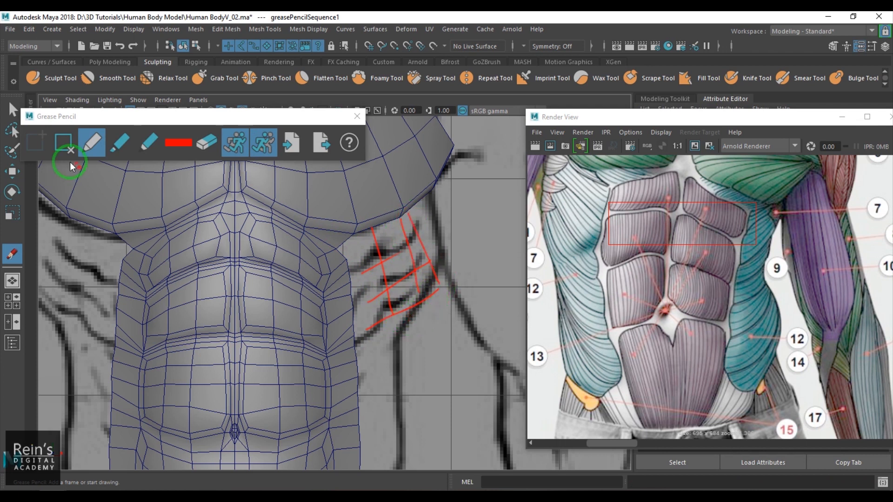
Step: Remove the Grease Pencil rib sketch and close the Grease Pencil tools
click(68, 150)
click(357, 117)
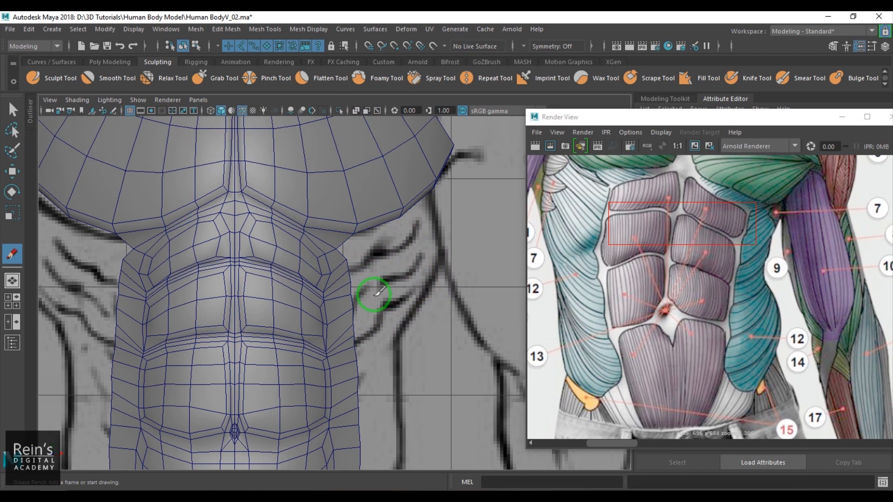
key(w)
click(349, 286)
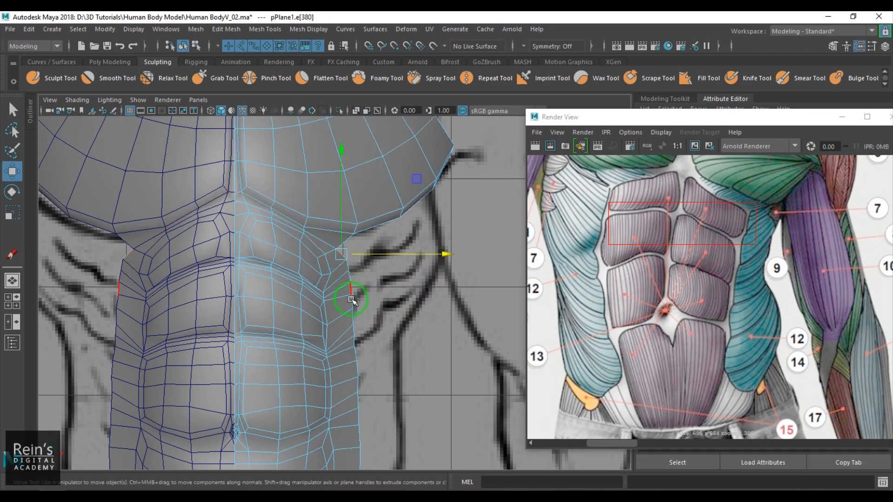
double_click(355, 354)
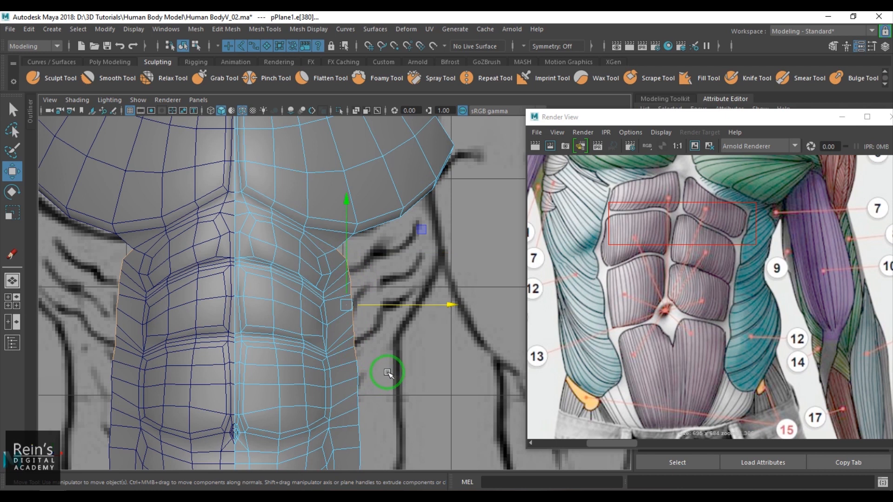
alt+middle_drag(373, 375, 365, 324)
shift+click(358, 321)
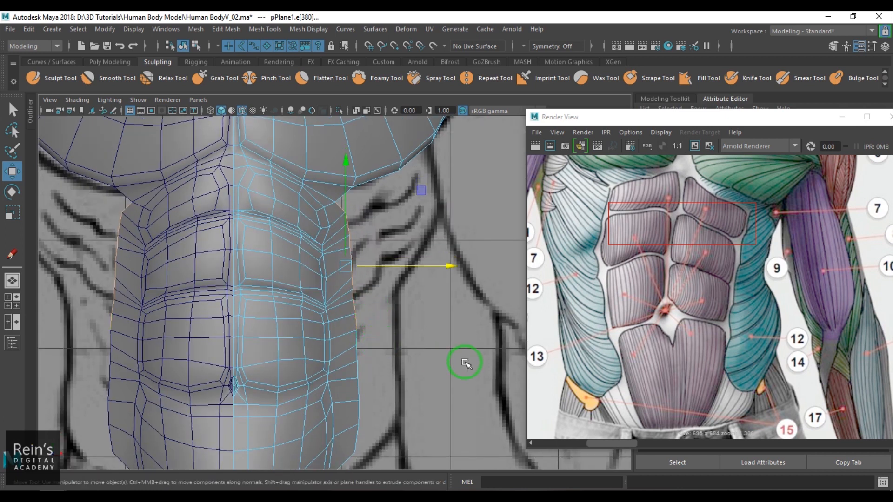
shift+click(349, 286)
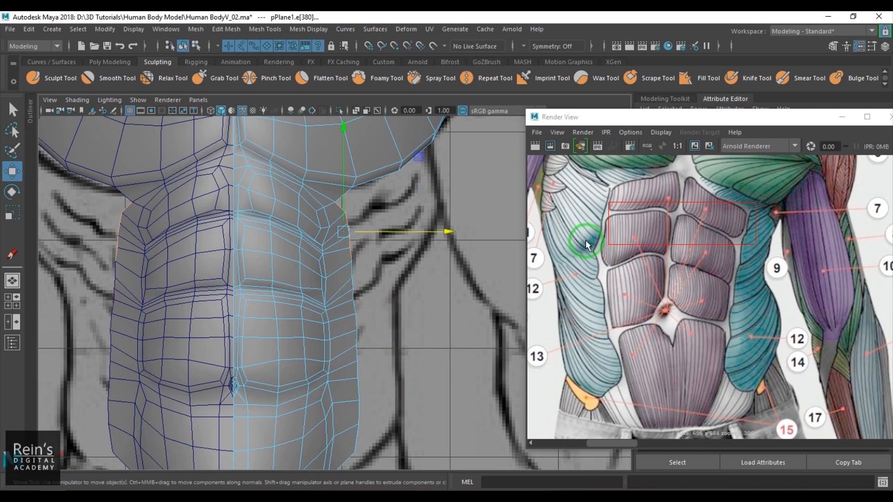
double_click(355, 305)
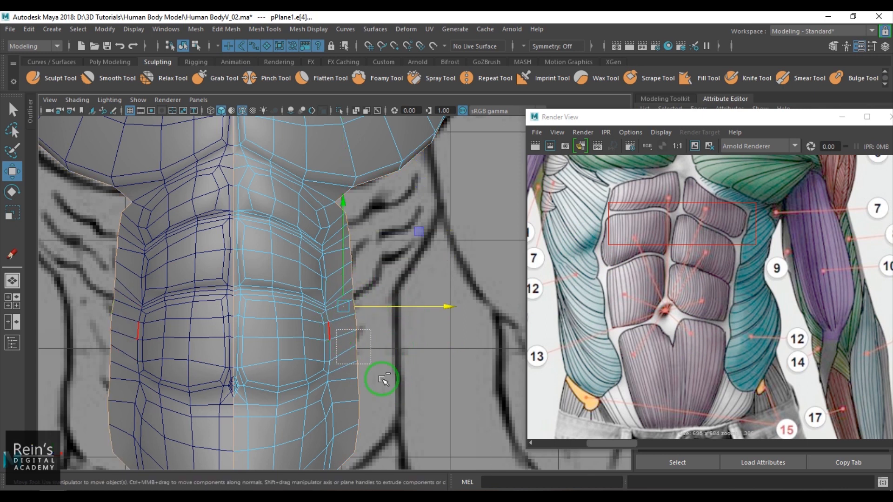
drag(337, 215, 339, 208)
Step: Extrude the abdomen's upper outer border edges sideways over the ribs, then scale and position the new edge on the front sketch
key(q)
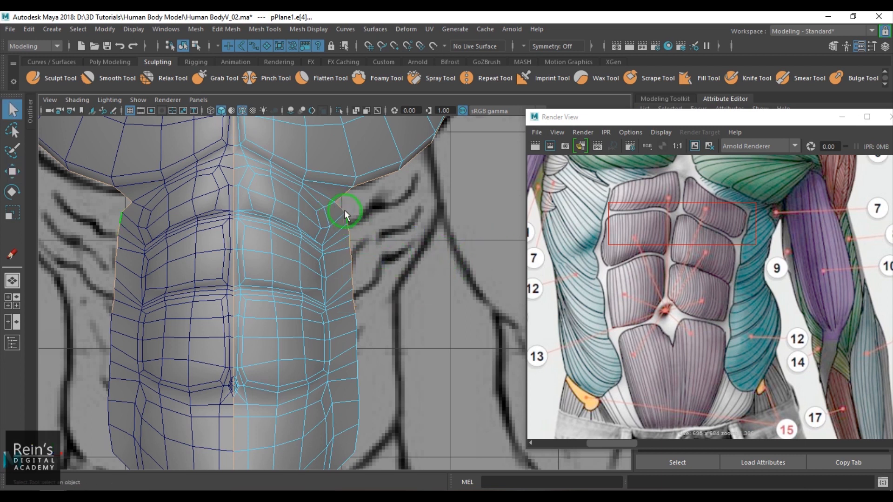
double_click(355, 303)
alt+middle_drag(356, 303, 363, 325)
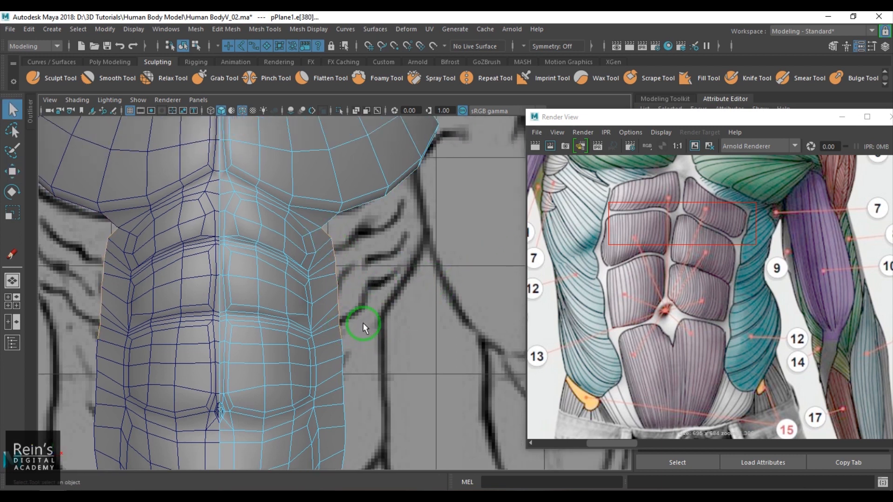
key(w)
shift+drag(334, 285, 372, 279)
alt+drag(409, 313, 391, 331)
key(space)
alt+middle_drag(389, 309, 394, 325)
drag(373, 293, 372, 288)
key(r)
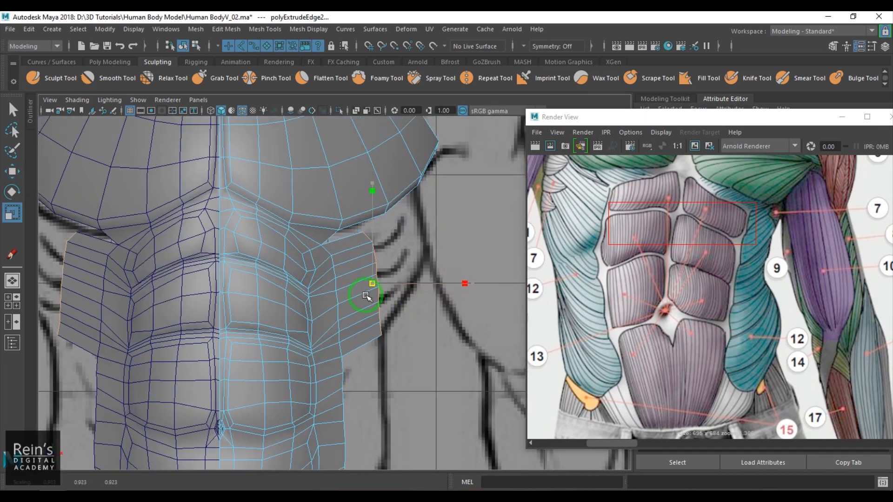
key(w)
drag(369, 282, 369, 277)
Step: Extrude the rib border a second time and move the new edge backward to match the front and side sketches
alt+middle_drag(377, 296, 368, 318)
shift+drag(360, 307, 399, 279)
key(space)
drag(392, 316, 447, 276)
alt+drag(369, 309, 358, 342)
key(space)
alt+middle_drag(359, 315, 326, 331)
key(space)
drag(338, 331, 357, 331)
scroll(357, 331, down, 5)
alt+middle_drag(359, 317, 339, 319)
scroll(339, 319, up, 5)
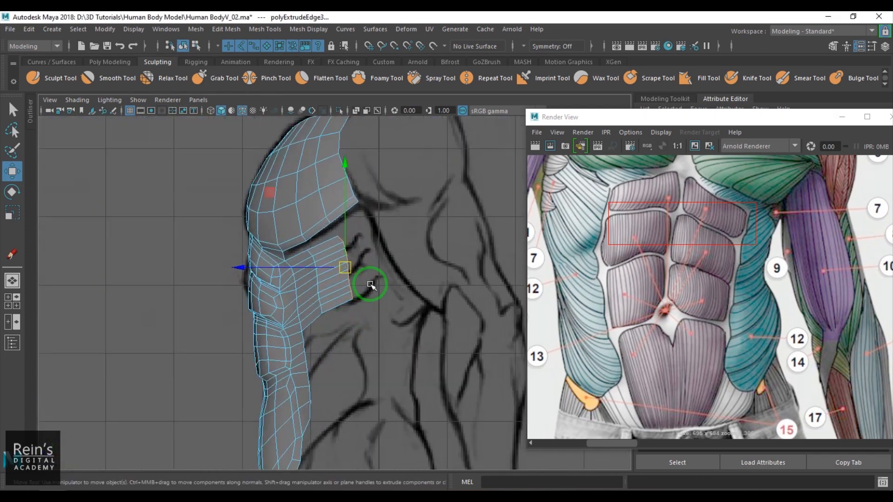
Step: Extrude a third strip toward the back in the side view and rotate its rear edge along the sketched muscle line
alt+middle_drag(356, 277, 335, 308)
drag(325, 300, 364, 270)
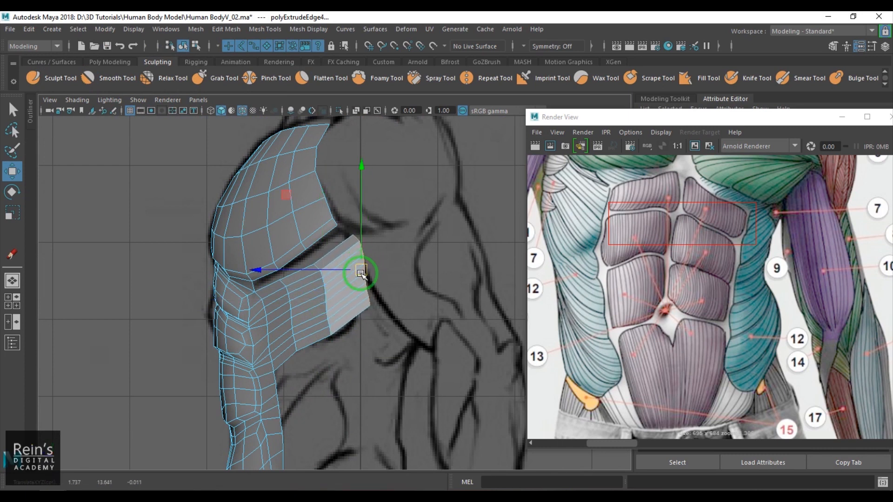
key(e)
drag(280, 208, 281, 259)
key(w)
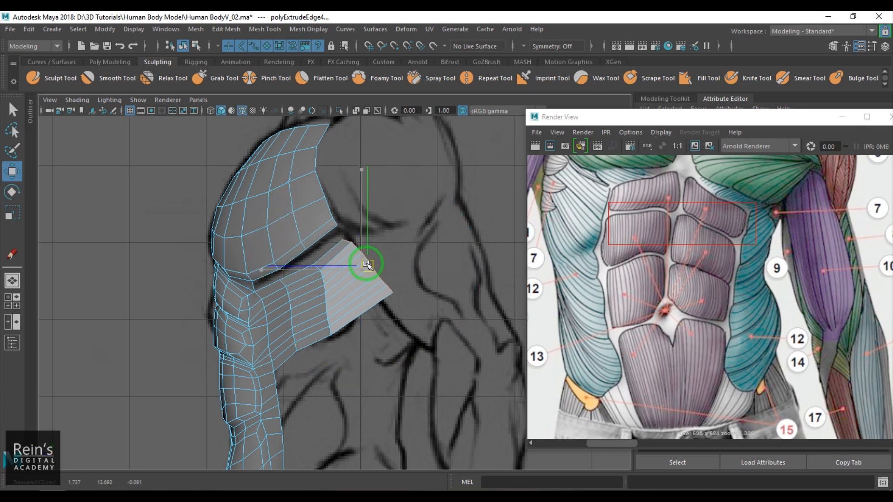
Step: Sketch the diagonal muscle boundary behind the rib strips in the side view with the Grease Pencil
alt+drag(371, 291, 359, 298)
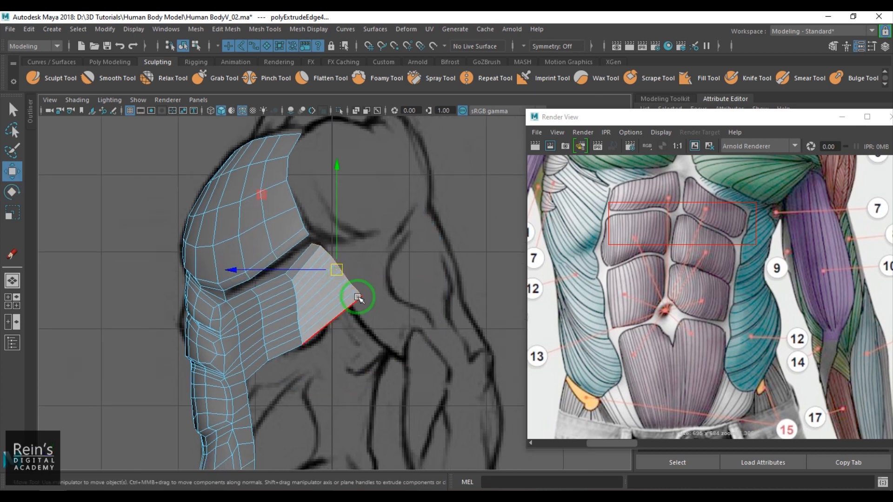
click(112, 111)
drag(260, 119, 196, 87)
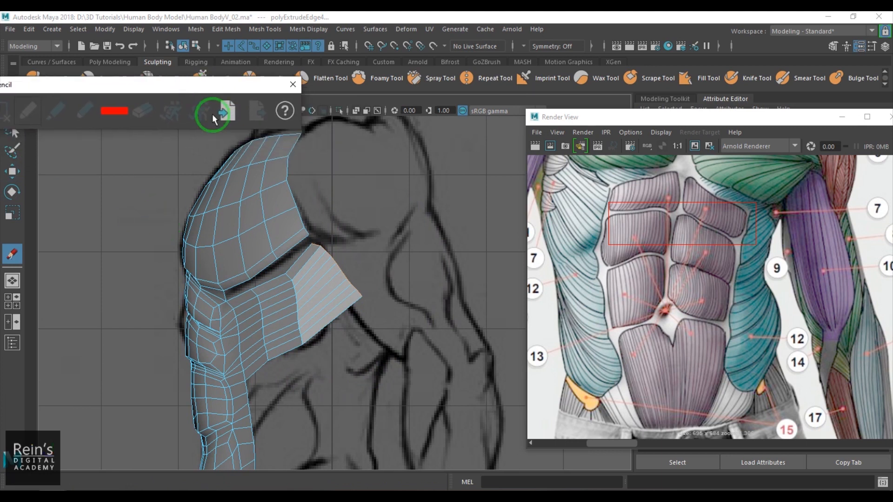
drag(319, 216, 349, 260)
drag(378, 310, 424, 343)
mouse_move(327, 222)
mouse_down()
mouse_move(408, 333)
mouse_move(349, 263)
mouse_move(408, 330)
mouse_up()
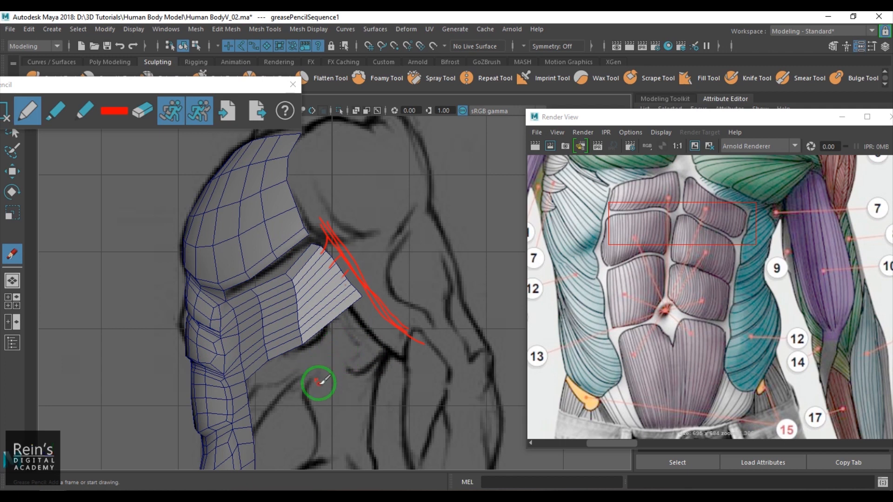
alt+middle_drag(315, 384, 351, 289)
alt+middle_drag(317, 326, 327, 304)
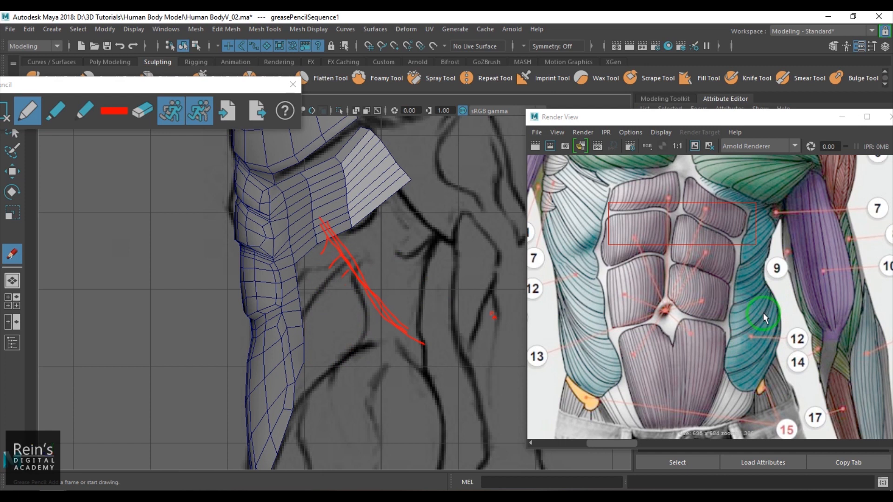
Step: Remove the Grease Pencil boundary sketch from the side view and close the Grease Pencil tools
drag(106, 89, 201, 84)
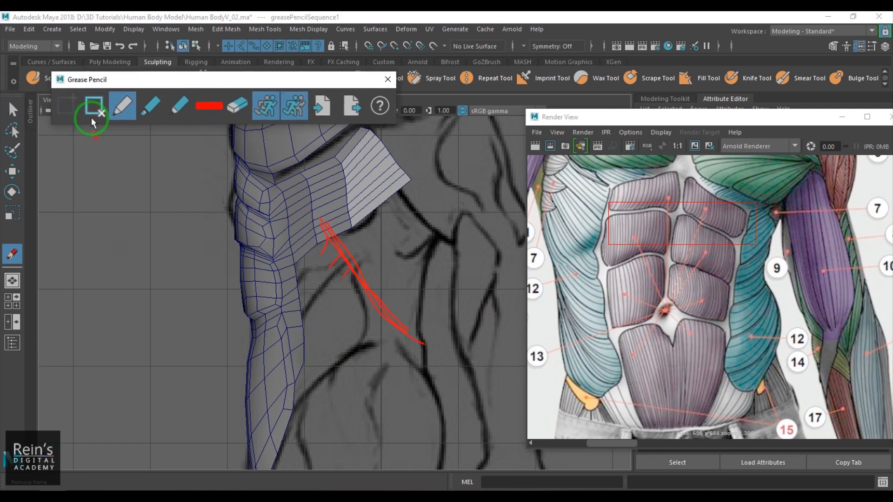
click(94, 111)
click(394, 80)
Step: Select the vertices along the rear border of the rib strips and reposition them in the perspective view
mouse_move(355, 263)
alt+mouse_down()
mouse_move(345, 216)
mouse_move(358, 259)
mouse_move(309, 253)
mouse_move(369, 261)
alt+mouse_up()
alt+middle_drag(368, 261, 351, 251)
mouse_move(351, 251)
alt+mouse_down()
mouse_move(413, 223)
mouse_move(435, 241)
mouse_move(365, 261)
alt+mouse_up()
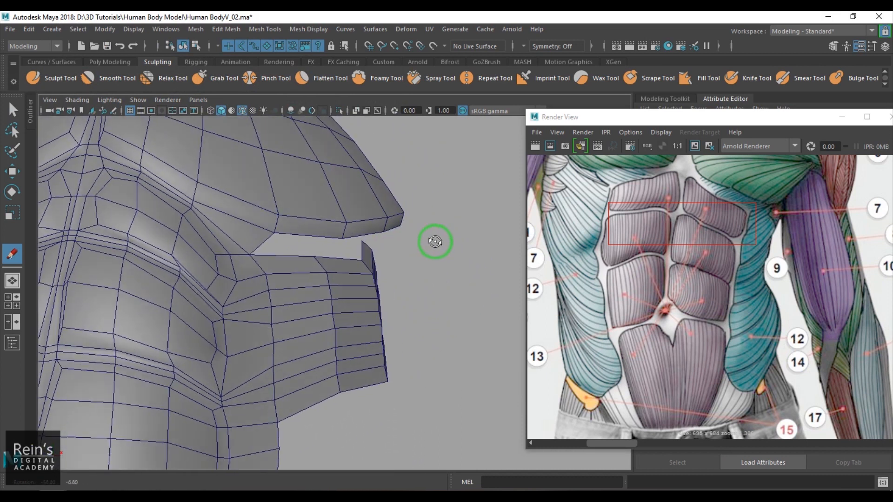
key(w)
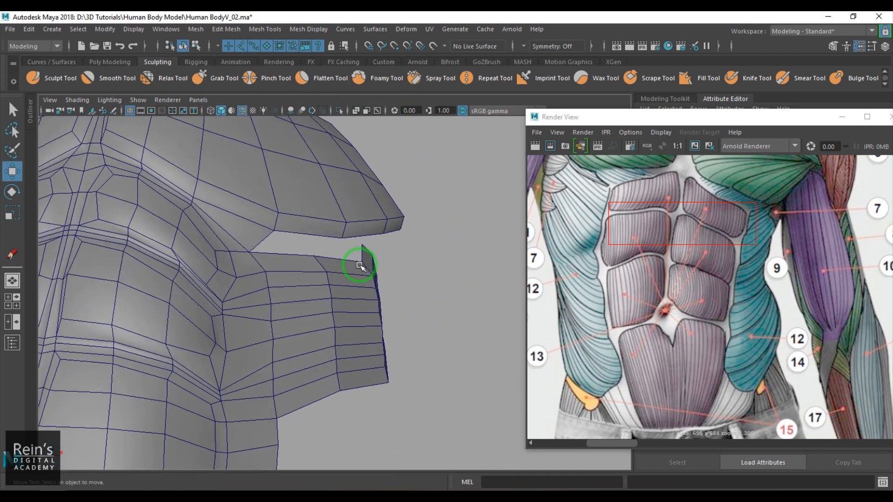
key(F9)
click(358, 244)
click(363, 245)
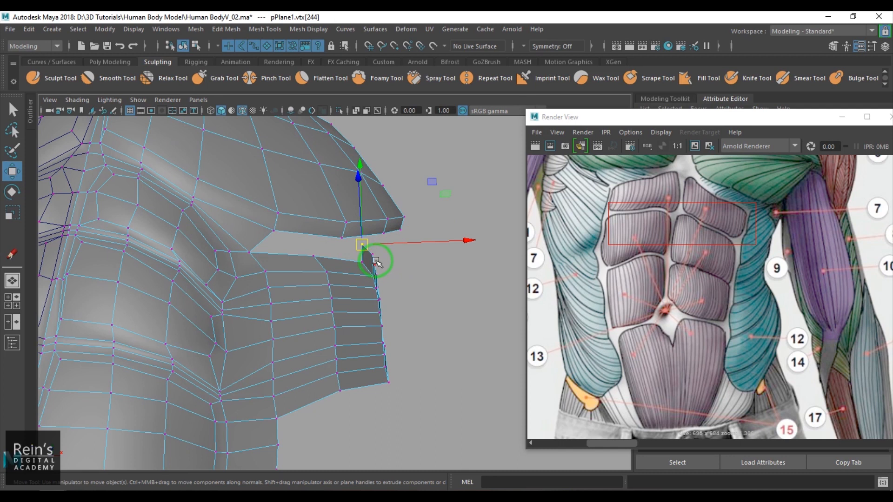
alt+drag(393, 247, 497, 345)
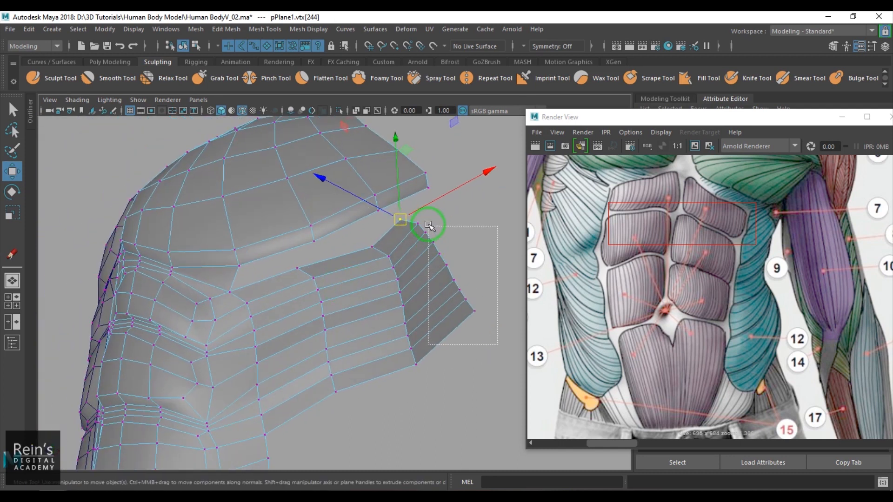
drag(417, 213, 349, 329)
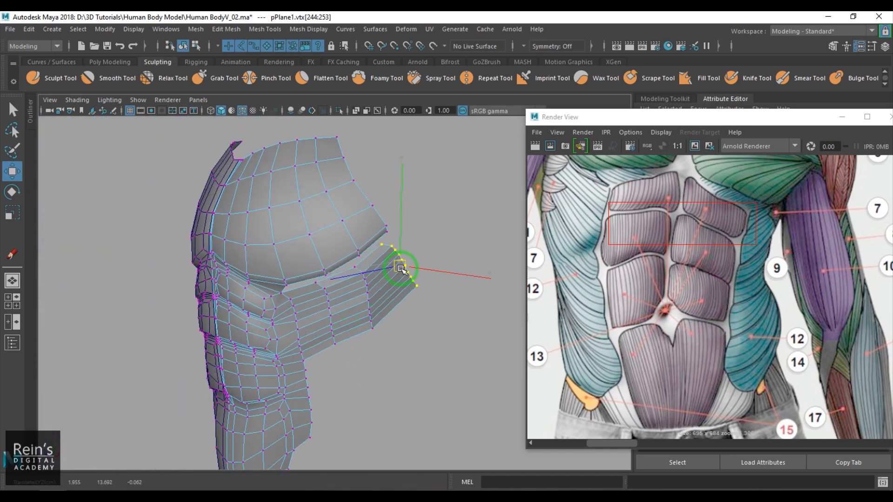
Step: Fill the gap between the chest's lower edge and the rib strips' upper edge with Append to Polygon
alt+drag(399, 265, 355, 273)
scroll(355, 273, up, 5)
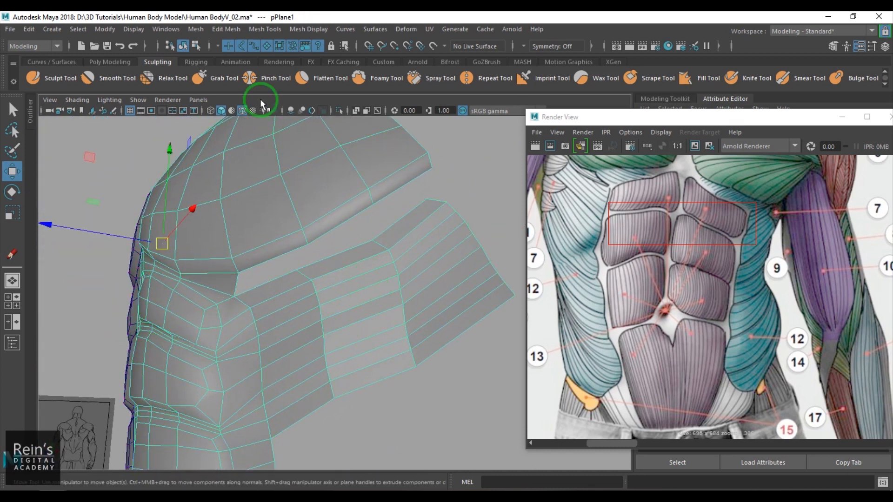
click(307, 28)
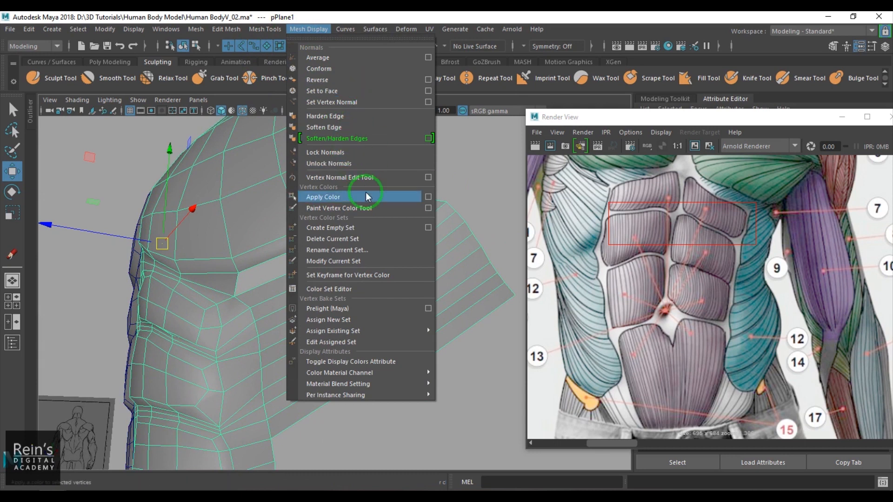
click(265, 29)
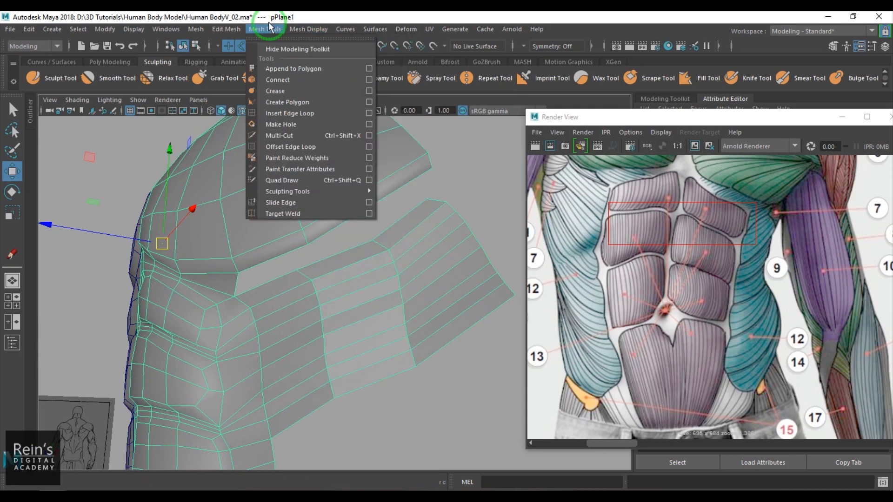
click(282, 69)
click(393, 221)
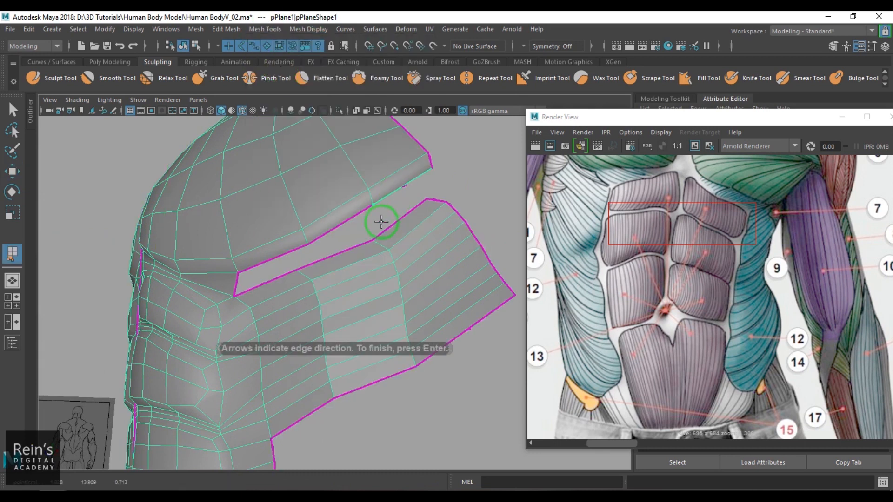
click(266, 268)
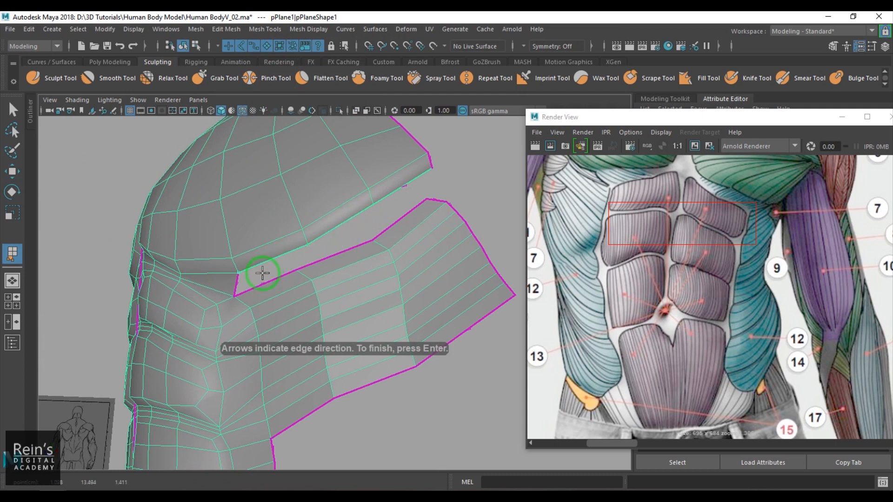
click(257, 285)
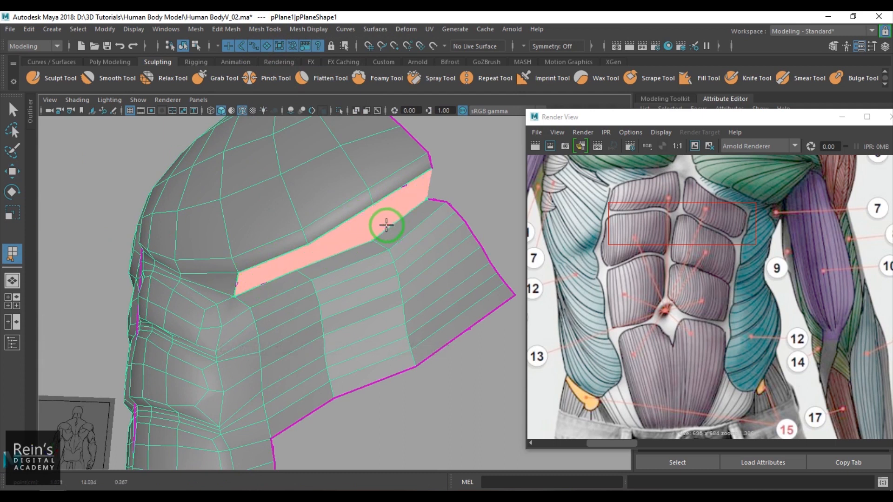
key(Return)
Step: Split the new face between the matching chest and rib vertices with Multi-Cut
shift+right_drag(397, 192, 419, 176)
click(373, 204)
click(372, 240)
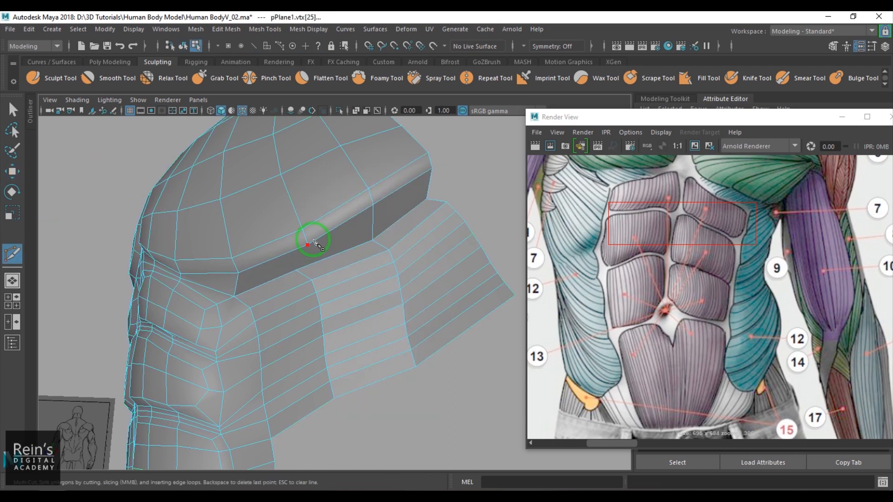
key(Return)
Step: Move the vertices along the rib strips' upper edge closer to the chest in the side view
key(space)
mouse_move(344, 280)
mouse_down()
mouse_move(343, 295)
mouse_move(349, 291)
mouse_up()
scroll(348, 285, up, 1)
key(space)
scroll(349, 292, up, 5)
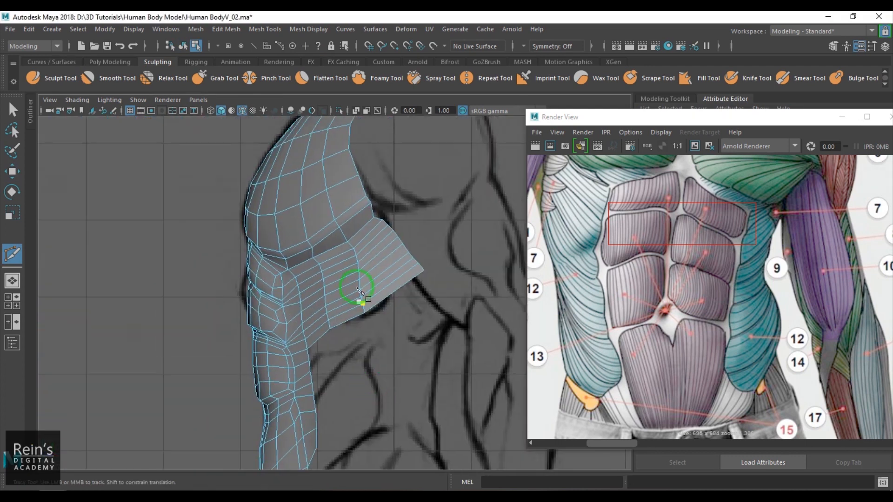
key(w)
key(F9)
drag(275, 223, 294, 208)
drag(369, 185, 363, 163)
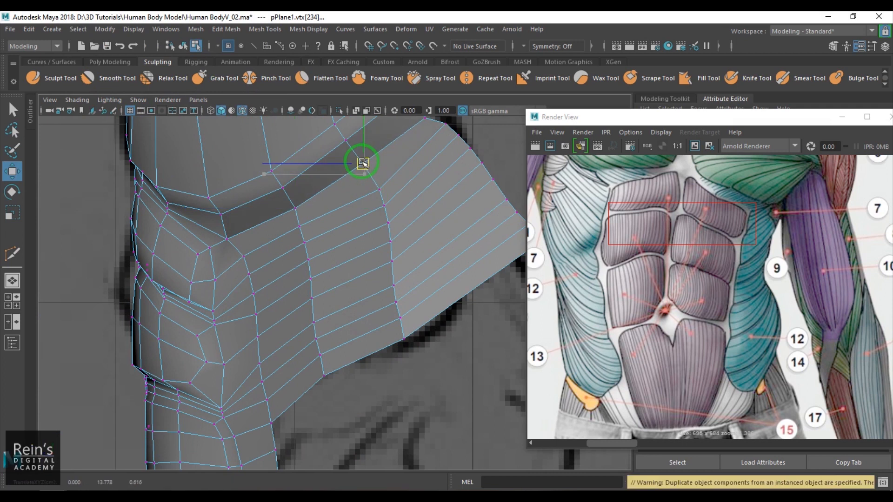
Step: Shift the inner vertex of the rib strips' upper edge outward in the front view, using wireframe display
key(space)
drag(371, 219, 373, 248)
scroll(373, 242, up, 2)
scroll(373, 240, up, 1)
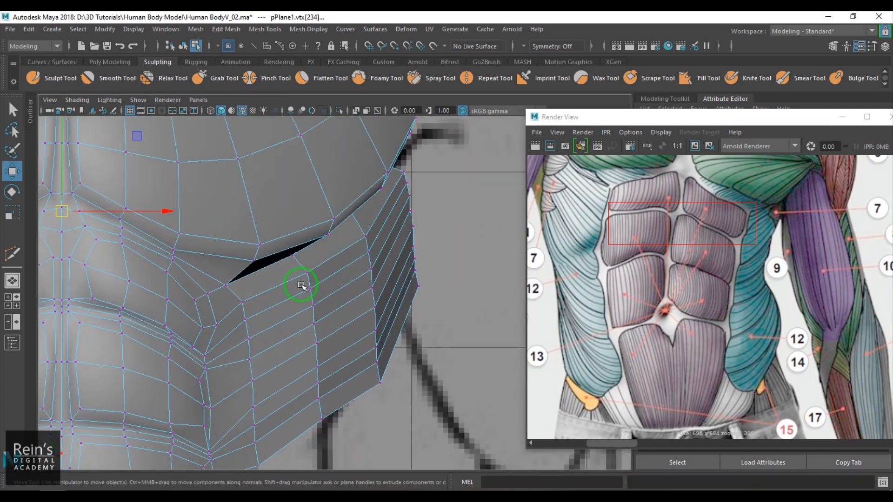
key(4)
mouse_move(285, 247)
mouse_down()
mouse_move(311, 278)
mouse_move(300, 256)
mouse_move(326, 247)
mouse_up()
click(291, 254)
key(5)
alt+middle_drag(359, 216, 355, 265)
key(4)
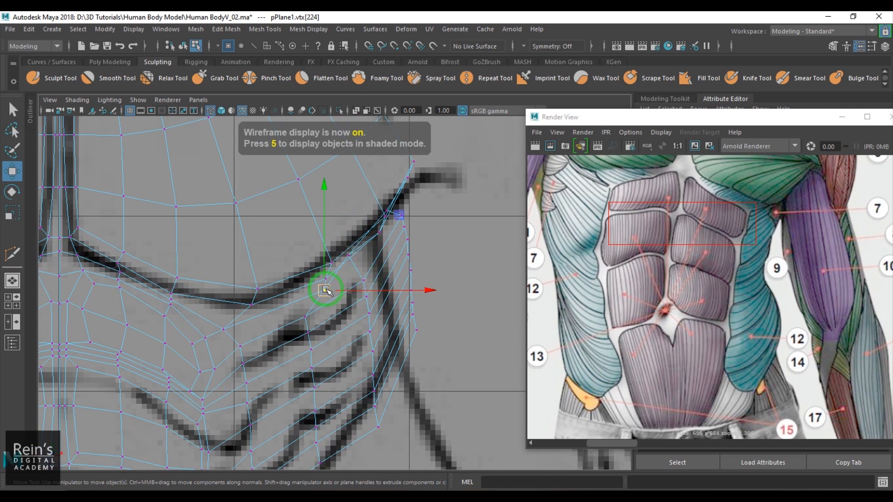
Step: Move two more vertices of the rib strips' upper edge outward in the front view, then restore shaded display
click(347, 255)
drag(349, 254, 364, 262)
click(386, 212)
drag(382, 218, 390, 218)
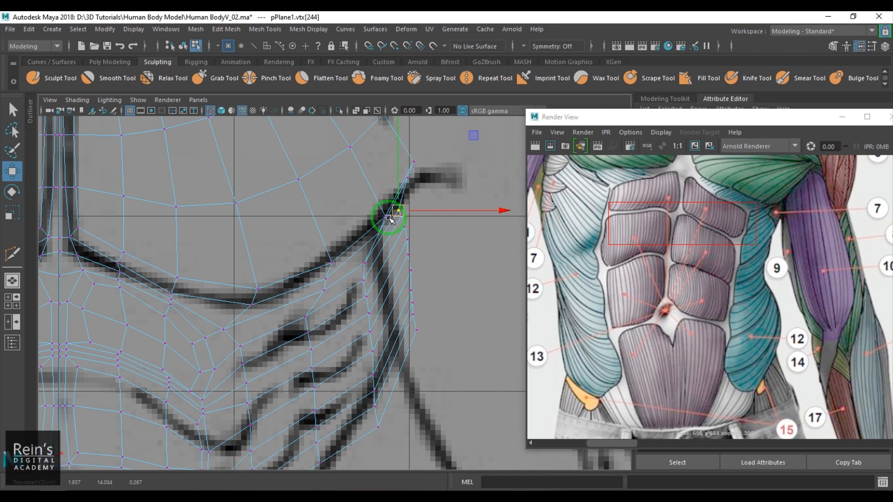
key(5)
key(space)
drag(373, 322, 371, 275)
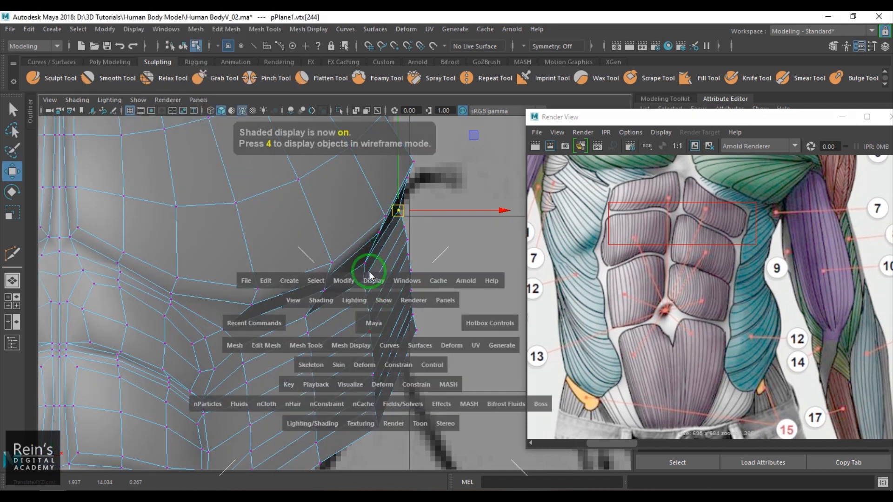
Step: Slide the vertical edge loop running through the middle of the chest and its lower border slightly toward the torso's center
key(F8)
scroll(407, 317, down, 3)
alt+drag(405, 315, 354, 315)
key(F11)
click(384, 302)
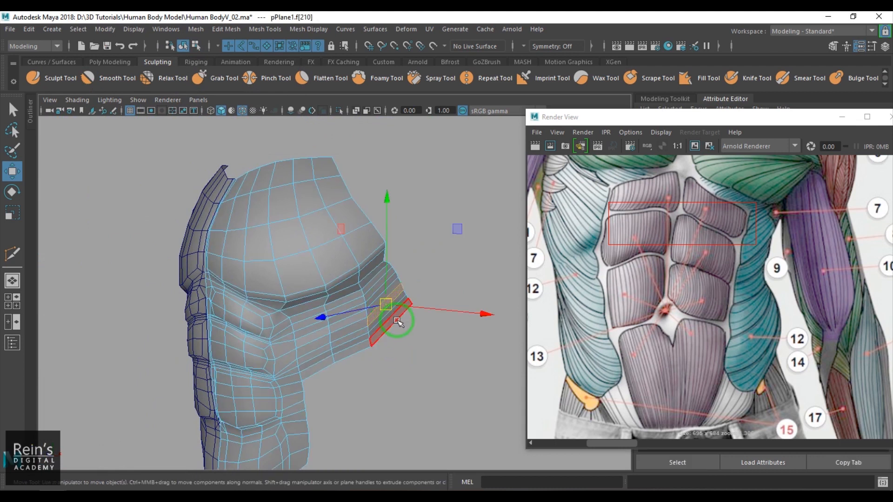
alt+drag(375, 320, 289, 295)
key(F10)
click(325, 279)
double_click(318, 274)
click(284, 285)
double_click(284, 284)
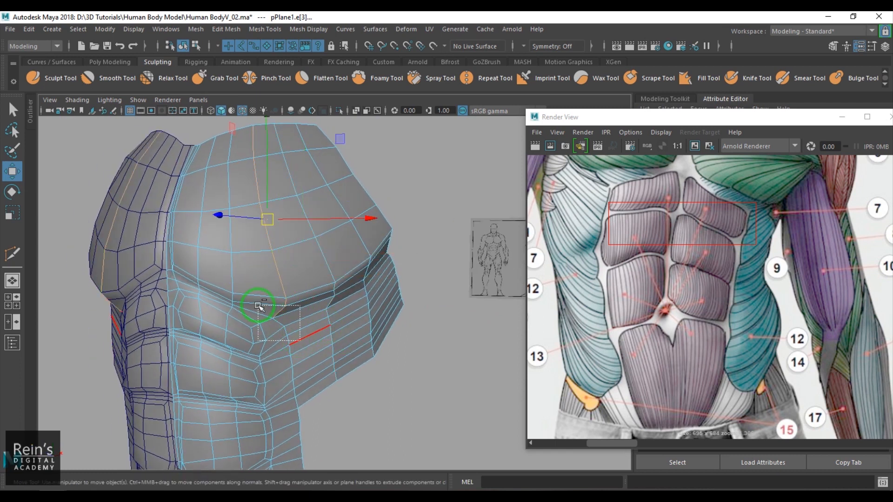
shift+right_drag(327, 257, 310, 346)
middle_drag(320, 302, 300, 313)
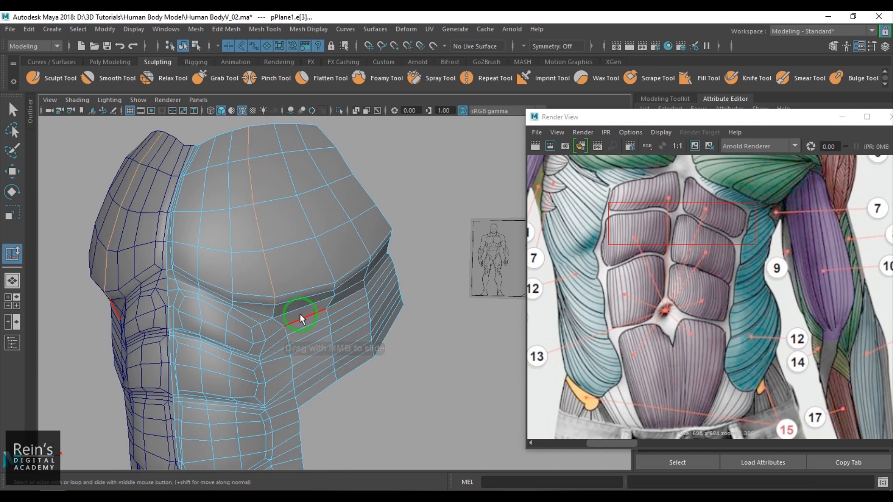
Step: Slide the next two vertical edge loops crossing the outer chest and rib strips toward the torso's center
alt+drag(234, 311, 261, 311)
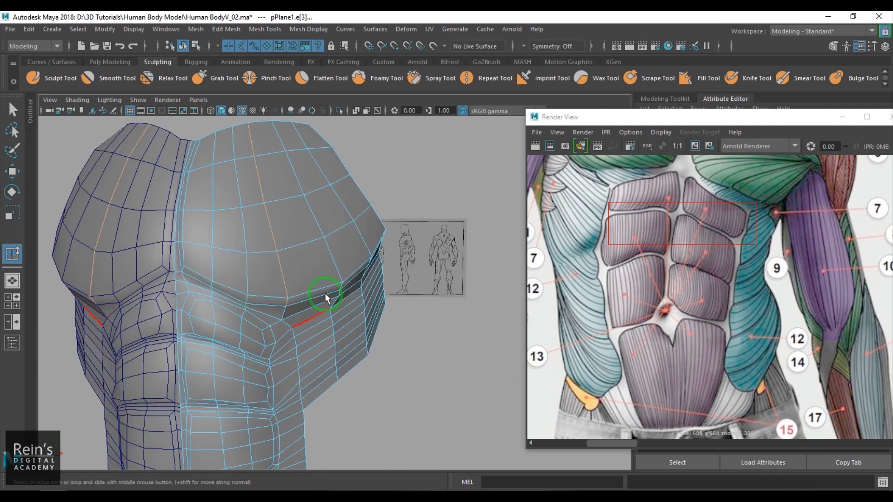
alt+drag(327, 246, 367, 317)
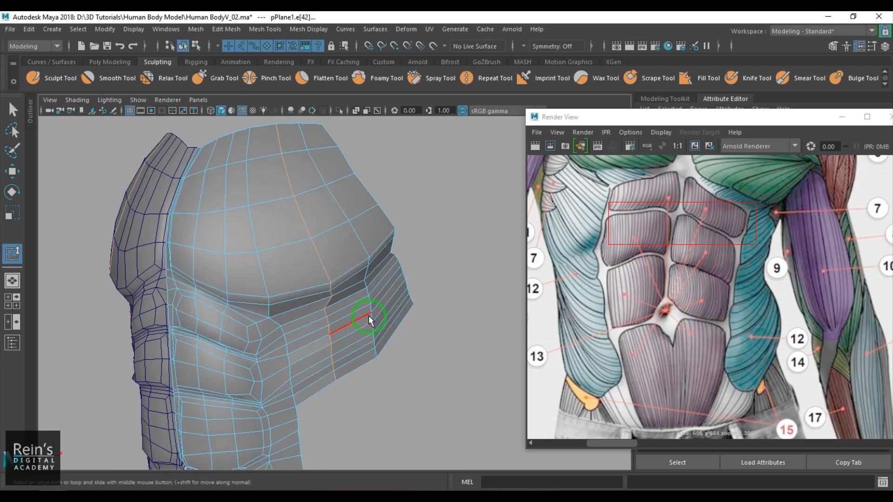
shift+right_drag(381, 283, 372, 364)
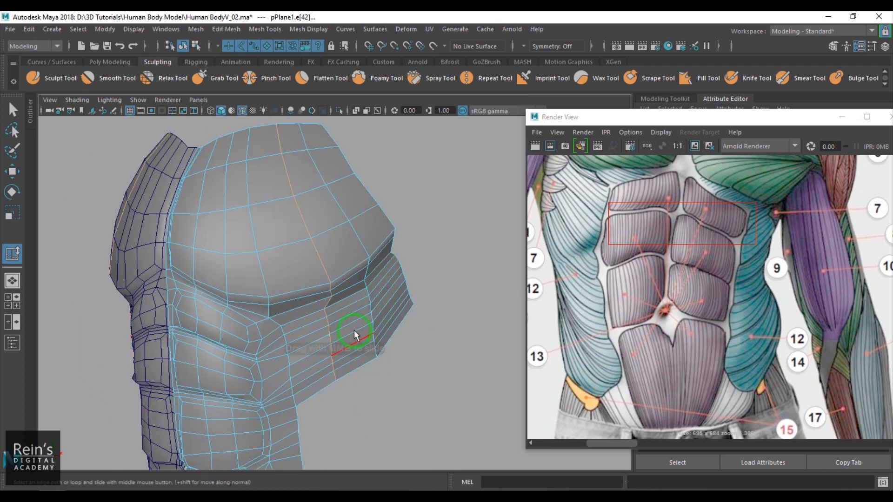
click(366, 278)
click(336, 274)
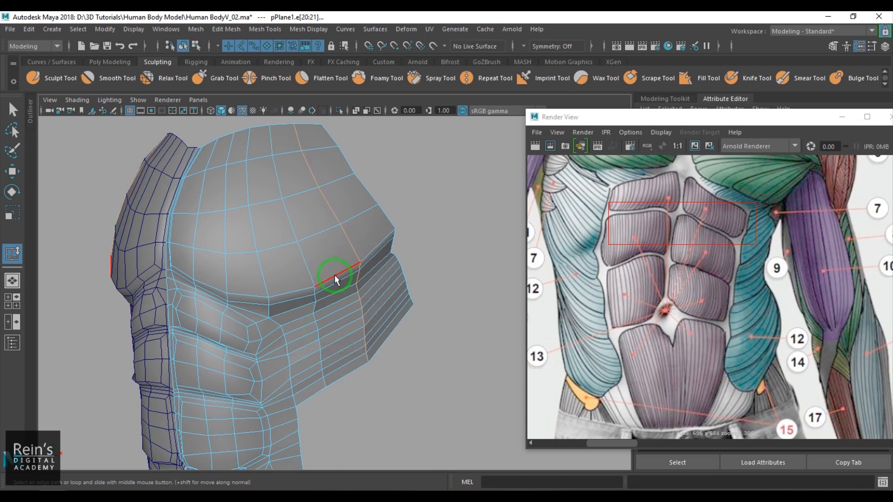
Step: Bevel the outermost slid edge loop into two loops and slide them apart to even out the face spacing
key(ctrl+b)
click(344, 247)
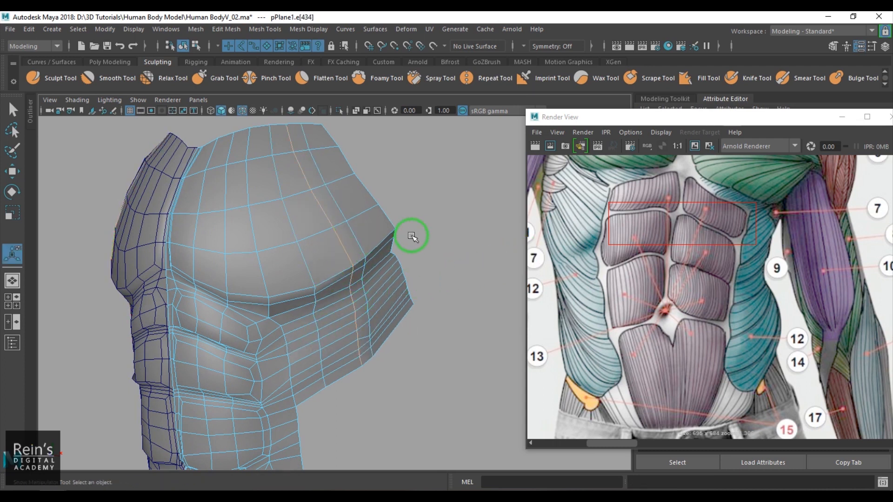
shift+right_drag(415, 228, 408, 315)
click(364, 308)
middle_drag(384, 311, 406, 317)
double_click(342, 257)
middle_drag(357, 299, 366, 299)
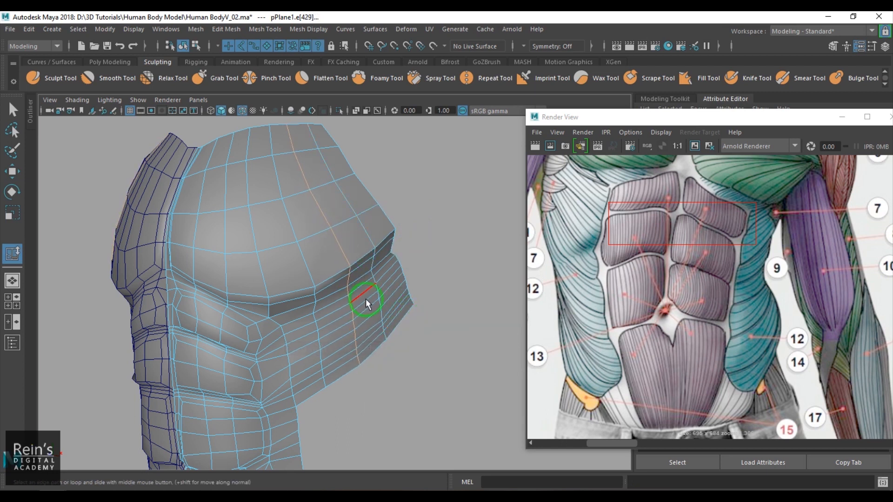
Step: Delete the redundant lengthwise edges running along the upper rib strips
scroll(368, 317, down, 3)
alt+drag(367, 317, 351, 299)
scroll(362, 323, up, 3)
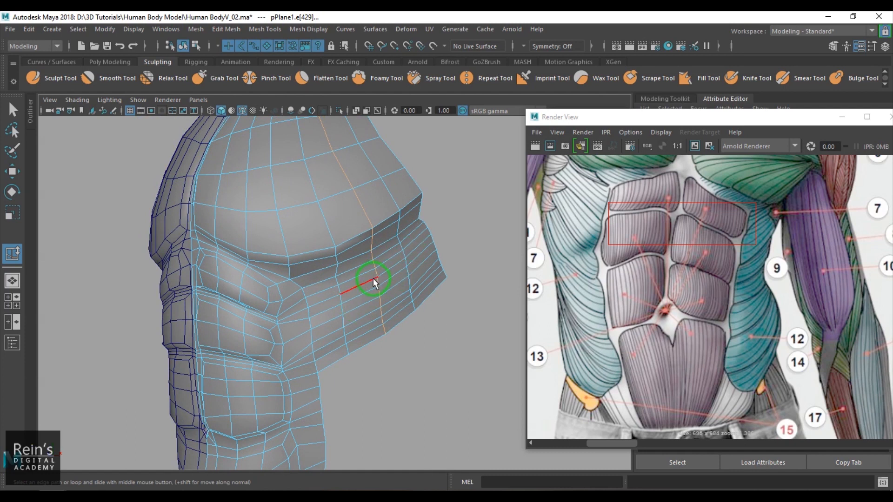
scroll(312, 350, up, 2)
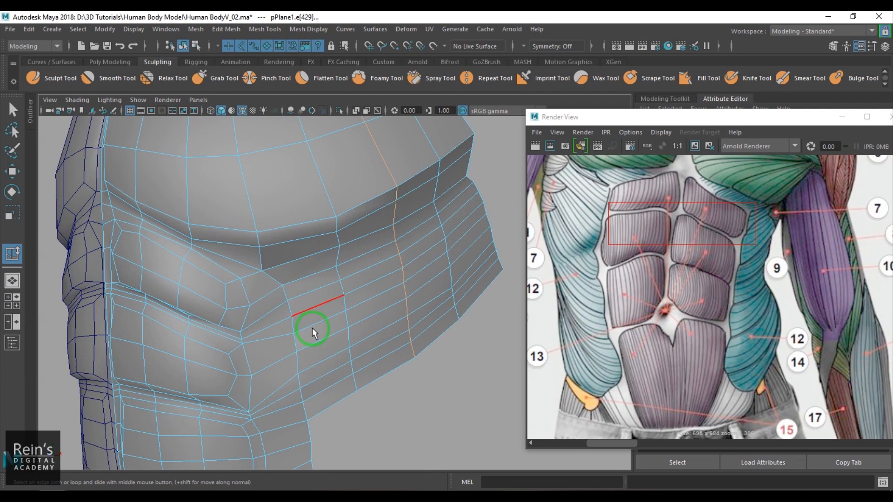
alt+middle_drag(326, 353, 383, 313)
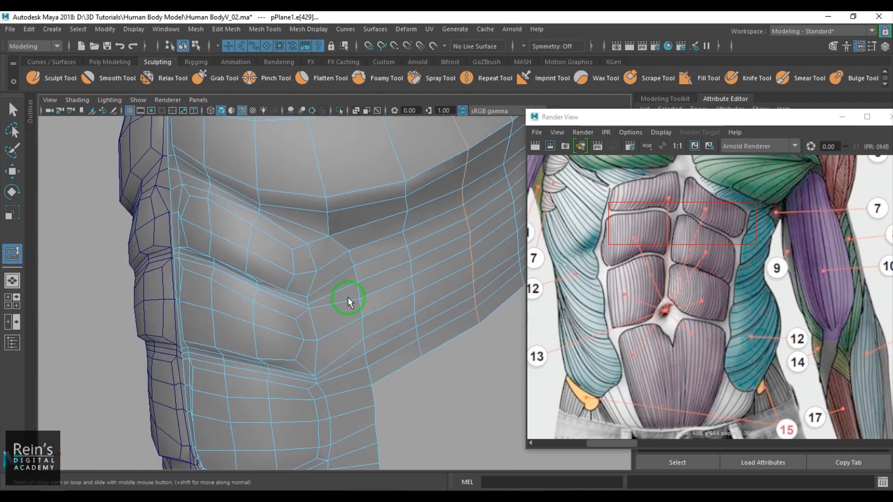
key(w)
key(F9)
drag(344, 262, 368, 307)
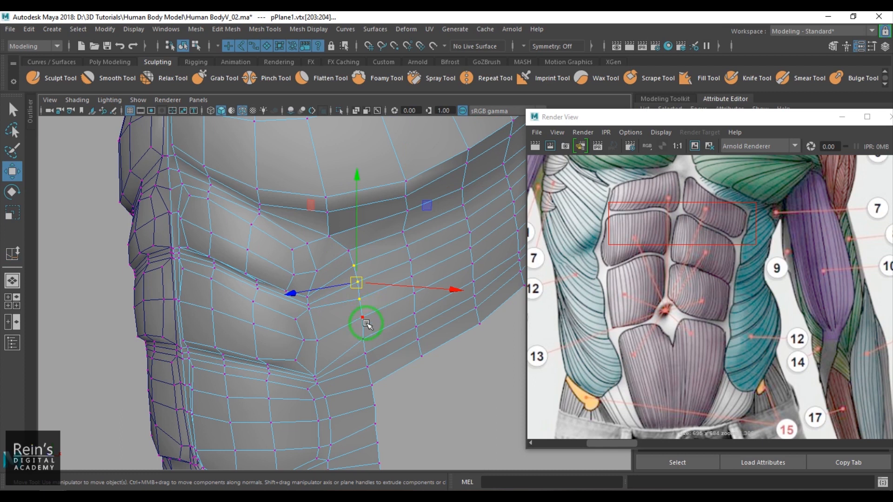
shift+right_drag(363, 328, 366, 295)
key(F10)
click(394, 261)
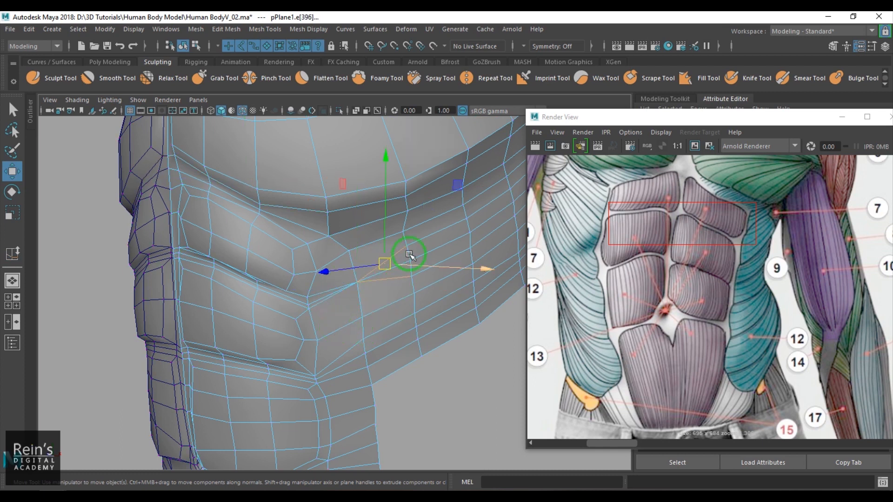
double_click(401, 275)
shift+right_drag(407, 267, 351, 286)
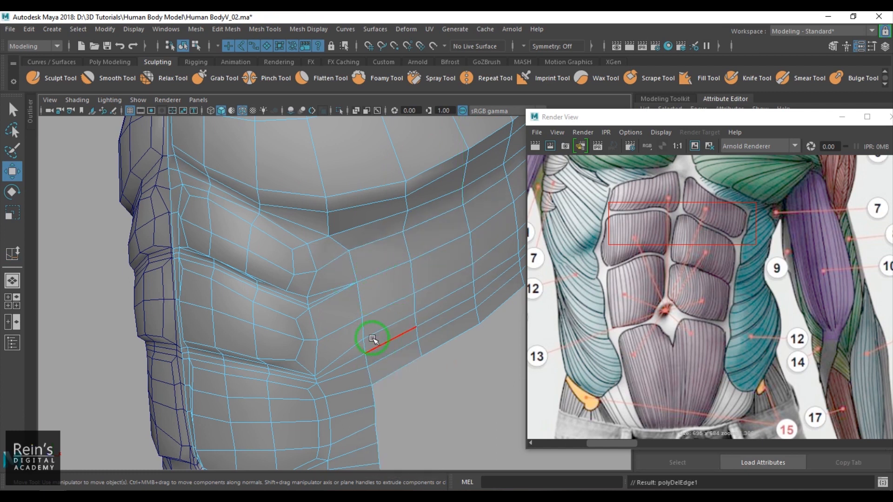
Step: Delete the extra lengthwise edges along the lower rib strips
alt+middle_drag(381, 305, 365, 279)
right_drag(365, 279, 409, 245)
click(375, 283)
click(417, 278)
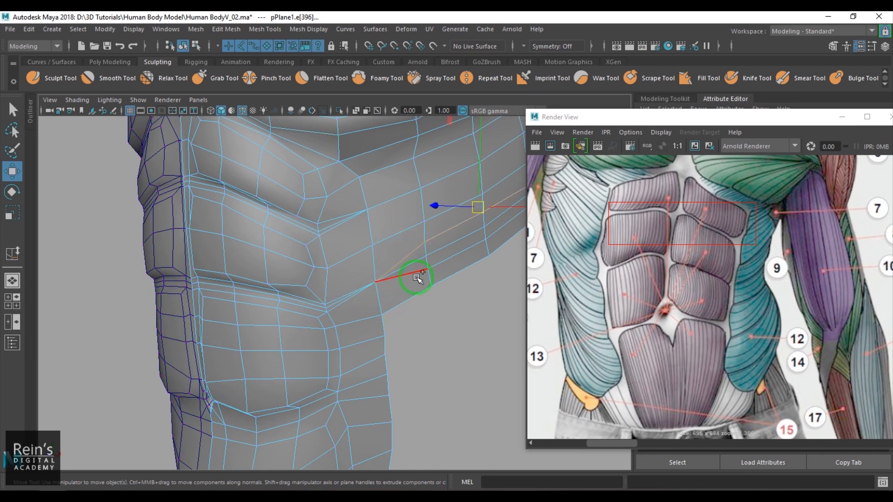
shift+right_drag(385, 276, 373, 300)
Step: Delete the leftover short edges between the rib strips and the abdomen's outer border
click(344, 297)
click(345, 298)
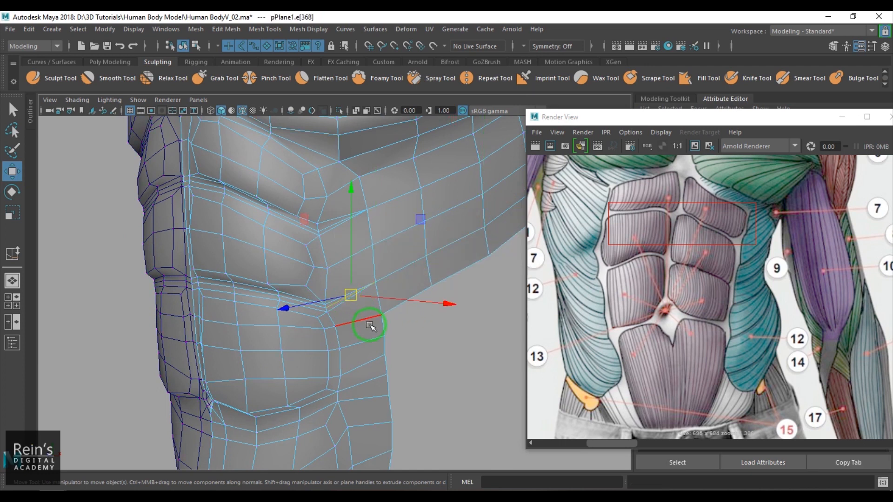
key(Delete)
click(334, 227)
key(Delete)
alt+drag(426, 335, 436, 251)
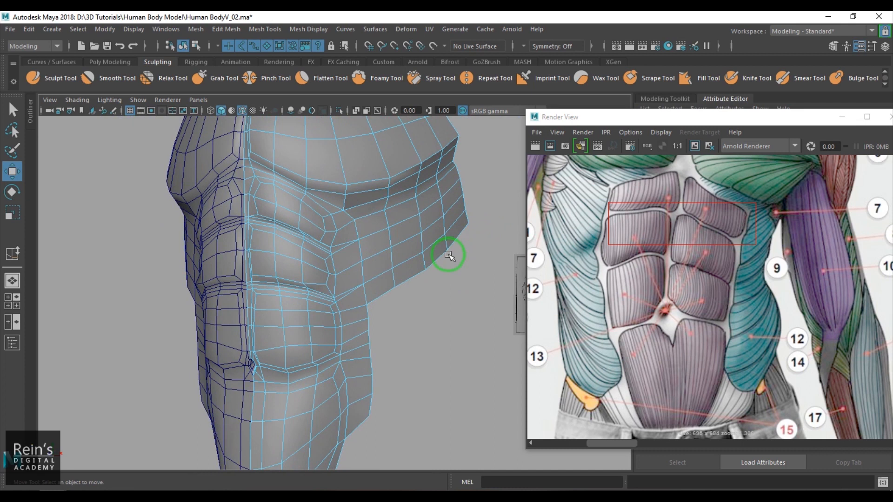
alt+drag(242, 223, 369, 272)
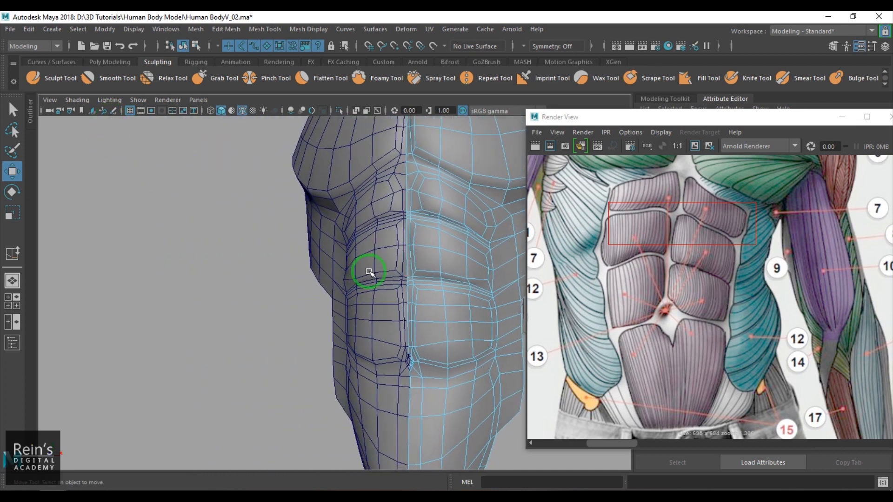
Step: Sketch two groups of three vertical Grease Pencil strokes beside the torso to illustrate edge lines
click(113, 110)
drag(252, 82, 466, 74)
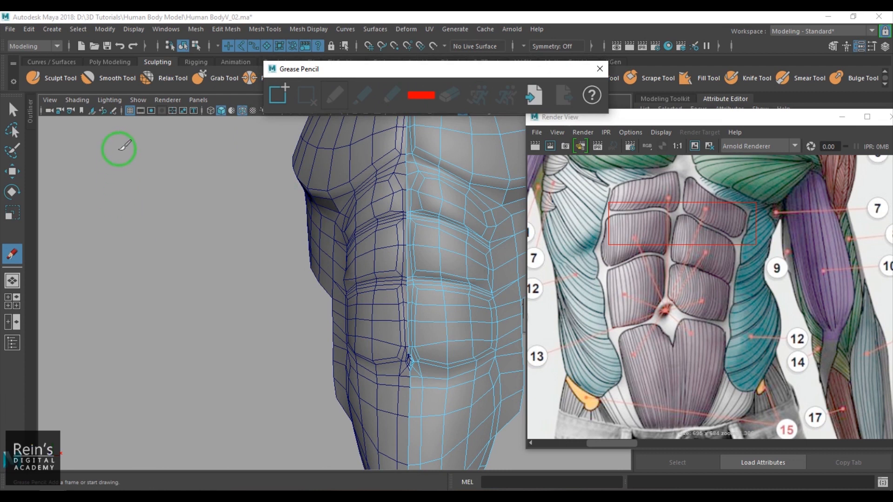
drag(119, 150, 124, 256)
drag(132, 142, 138, 270)
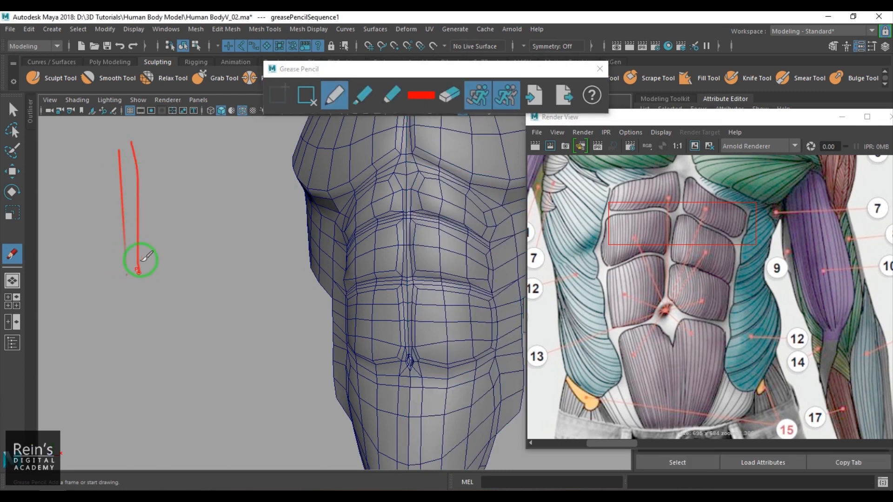
drag(148, 143, 165, 272)
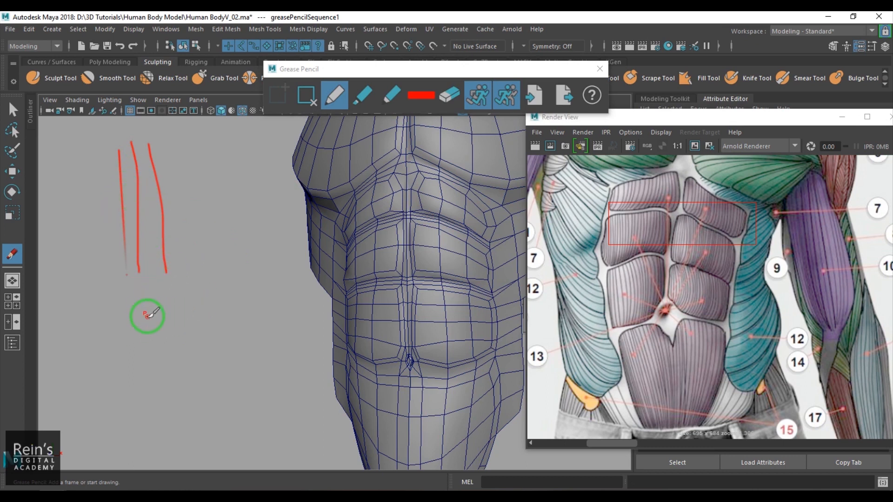
drag(146, 325, 152, 419)
drag(127, 312, 127, 376)
drag(164, 308, 169, 413)
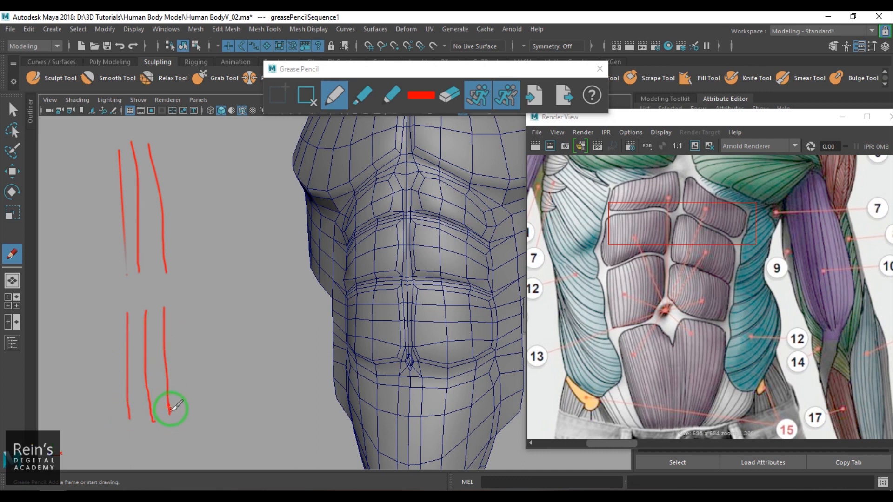
Step: Sketch three edge lines merging into one through a quad, then remove the drawing frame and close Grease Pencil
mouse_move(207, 141)
mouse_down()
mouse_move(216, 238)
mouse_move(227, 231)
mouse_up()
drag(247, 130, 252, 236)
drag(238, 279, 239, 406)
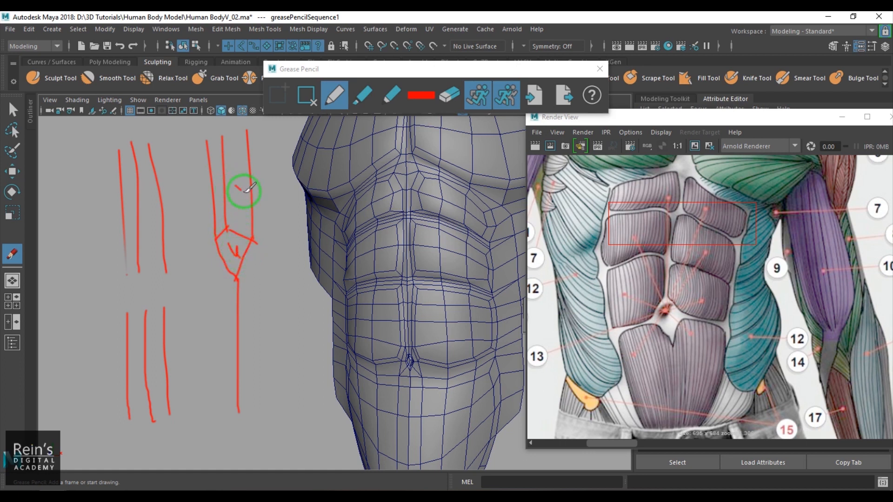
drag(237, 278, 240, 371)
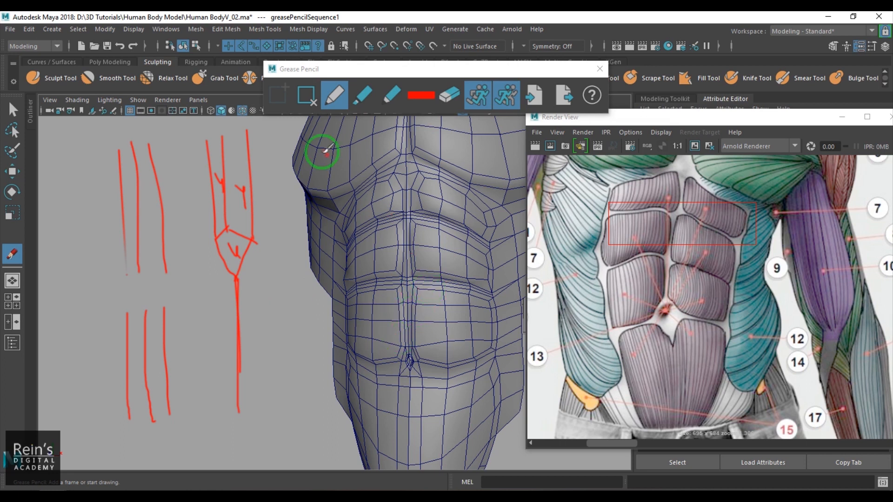
click(305, 99)
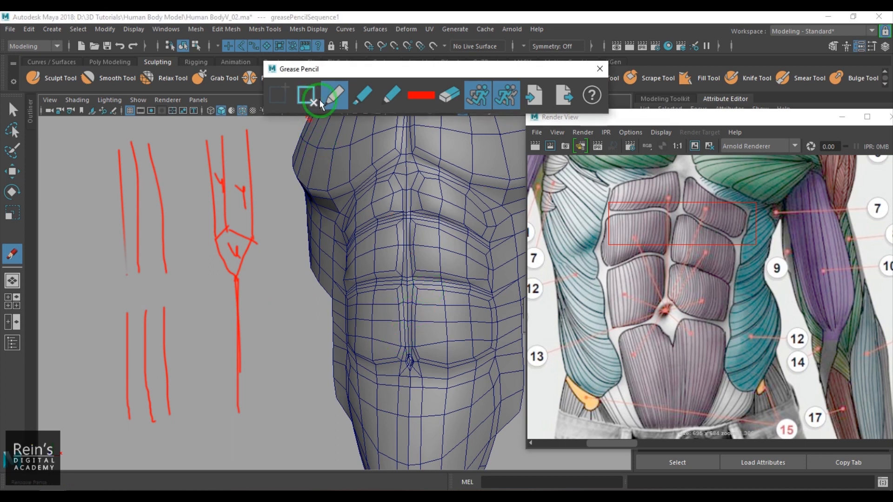
click(599, 69)
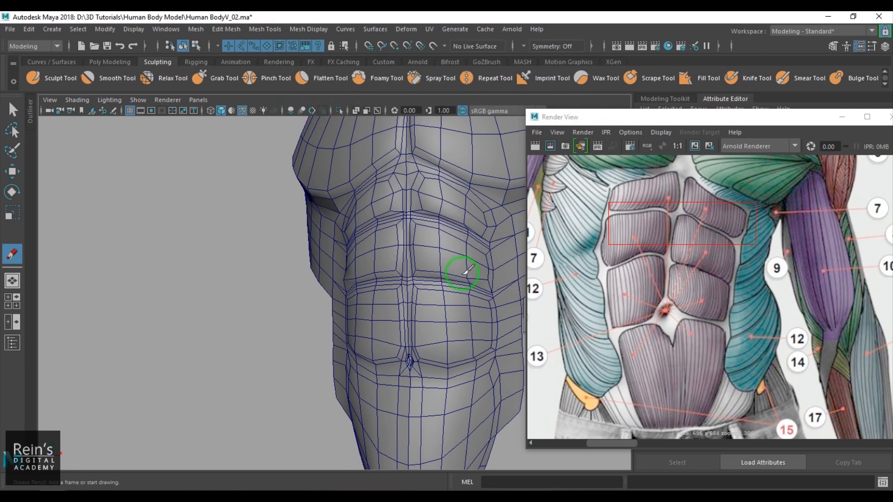
Step: Examine the muscle reference's front and side views around the ribs and waist, compared with the mesh in the side view
key(w)
alt+drag(403, 291, 367, 262)
key(space)
scroll(366, 270, down, 8)
scroll(363, 265, up, 8)
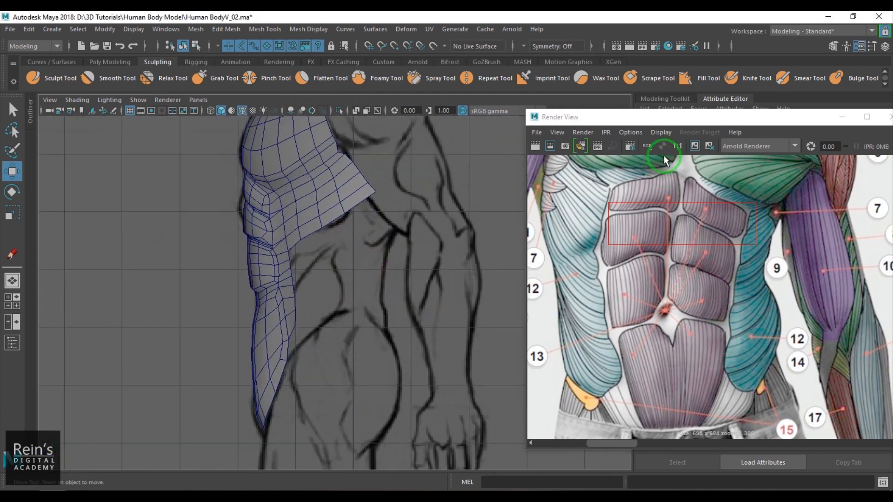
drag(679, 118, 502, 93)
drag(411, 422, 489, 418)
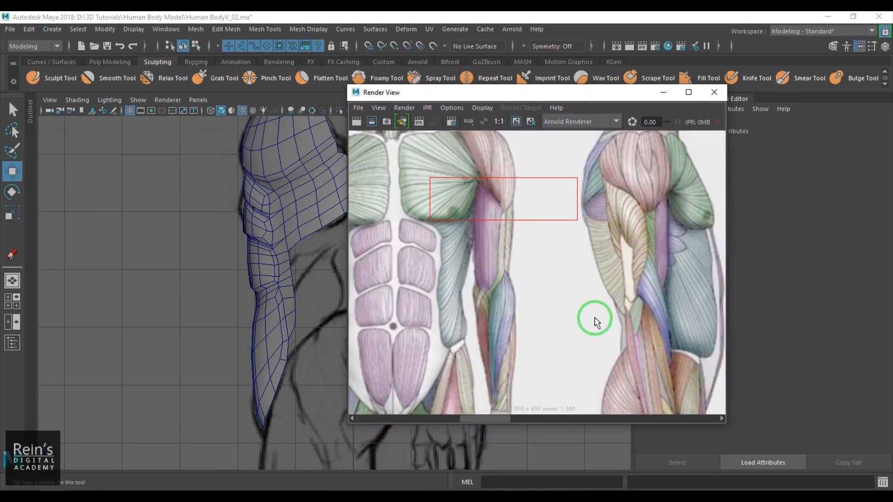
scroll(597, 321, down, 2)
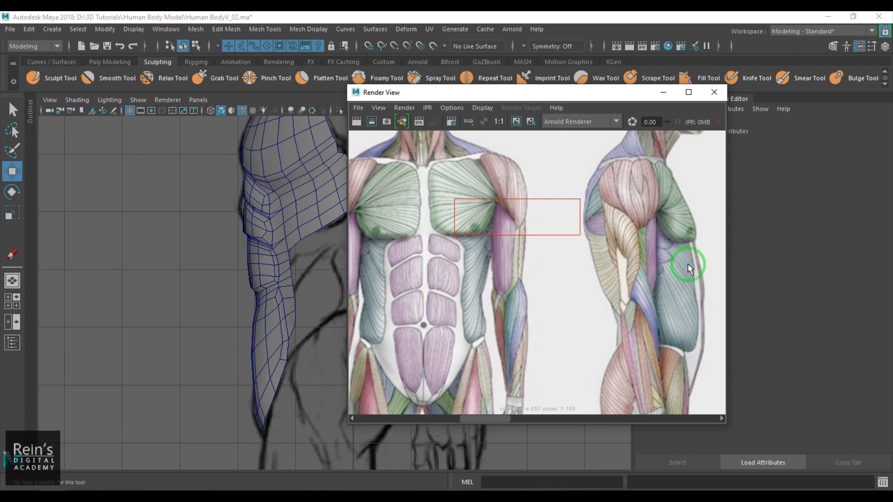
drag(504, 95, 583, 79)
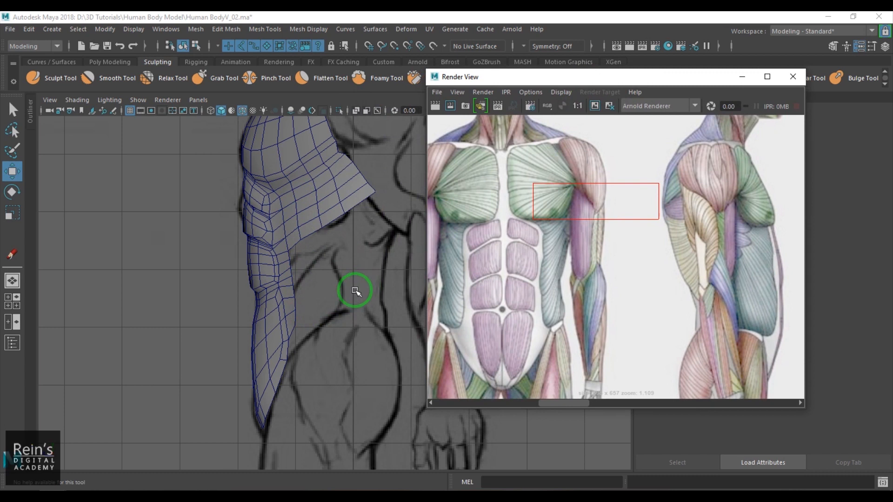
Step: Select the lower border edges of the side strip and examine that area in perspective alongside the muscle reference
click(309, 225)
key(F10)
click(310, 235)
shift+double_click(364, 200)
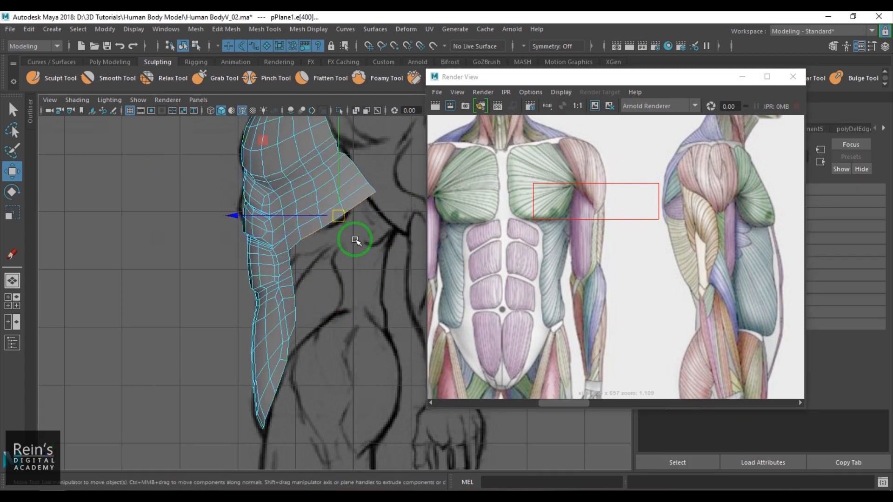
key(space)
drag(323, 256, 424, 259)
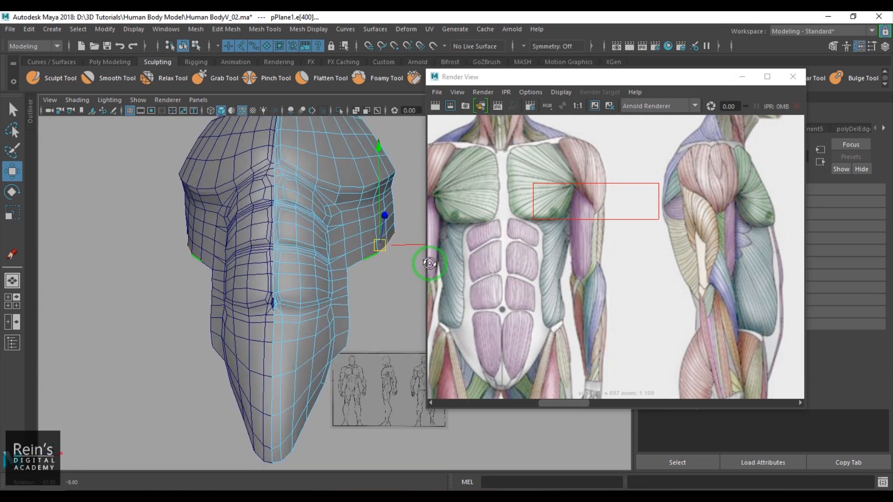
drag(538, 78, 538, 56)
alt+drag(388, 219, 351, 235)
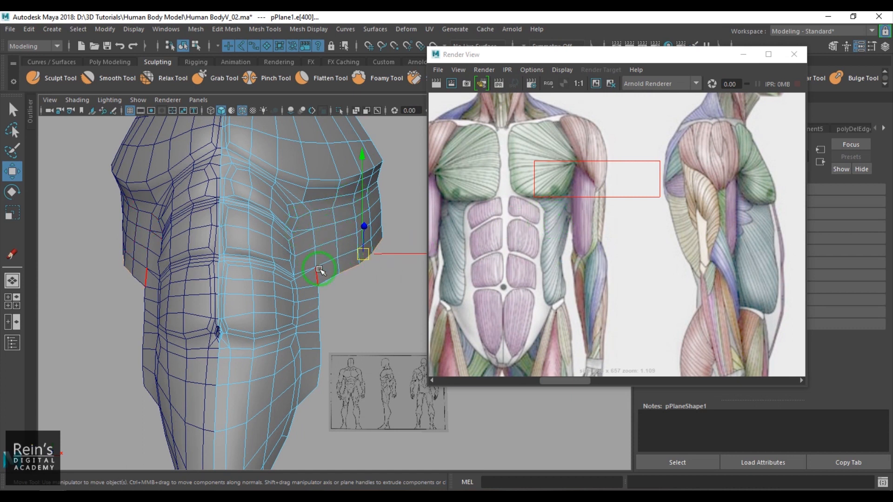
alt+drag(330, 255, 268, 230)
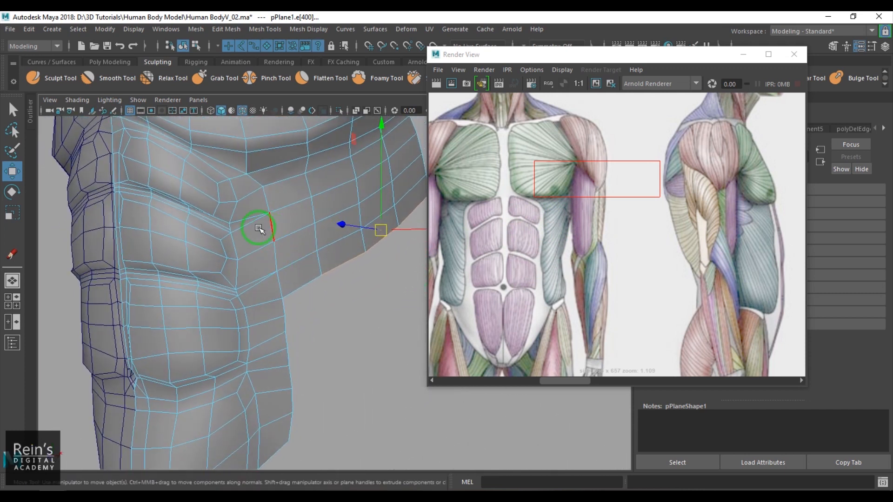
Step: Slide the side strip's first vertical edge loop outward, away from the rib muscles
click(262, 204)
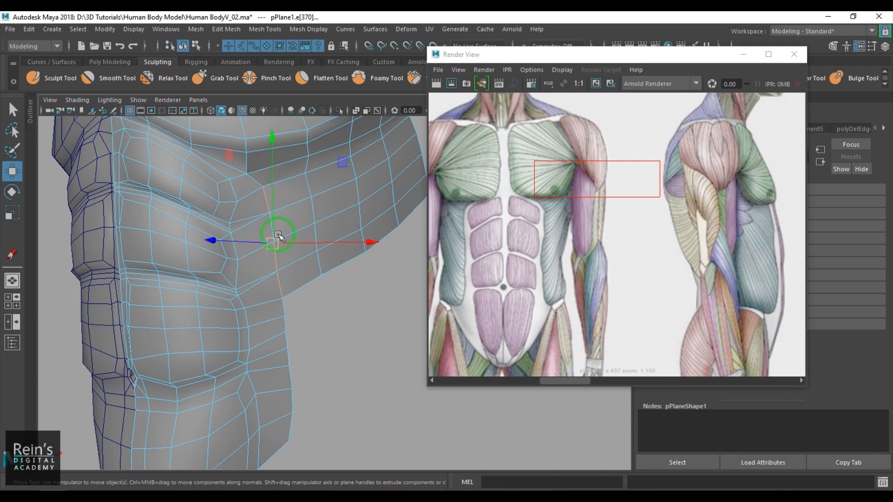
key(q)
alt+drag(289, 260, 324, 325)
key(w)
alt+drag(331, 407, 311, 320)
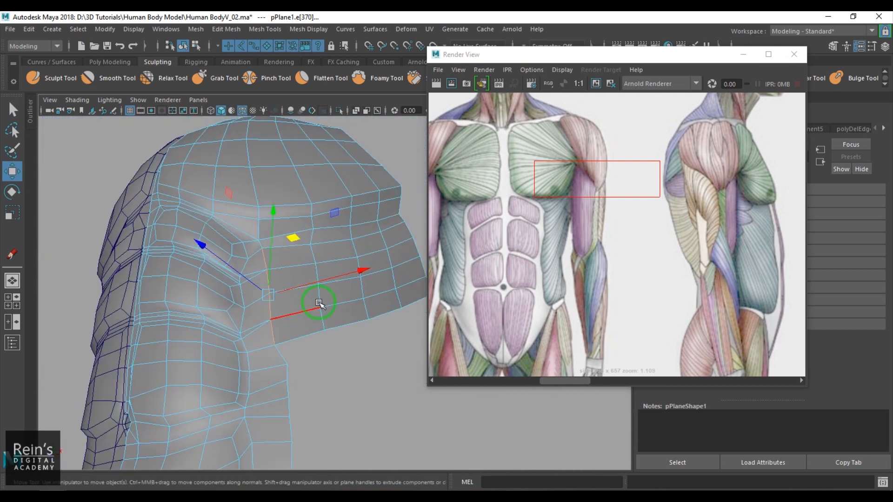
double_click(332, 257)
shift+right_drag(332, 257, 333, 346)
click(298, 284)
ctrl+right_drag(273, 261, 344, 284)
key(ctrl+z)
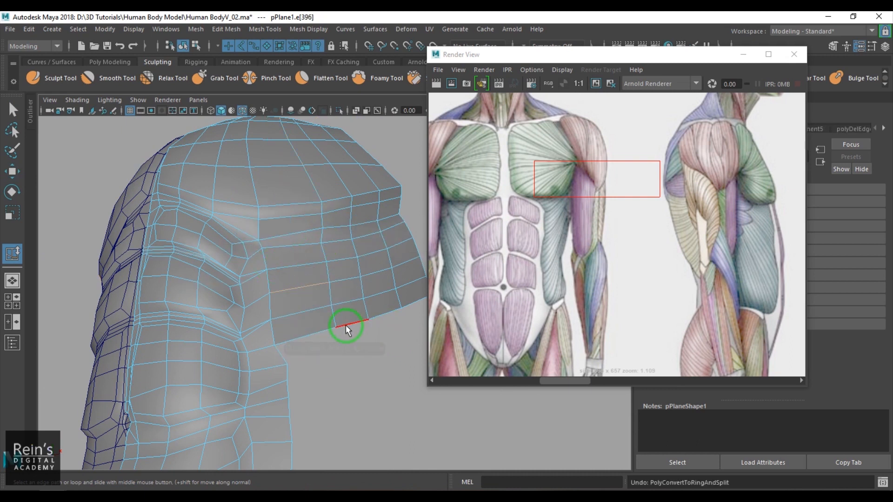
Step: Split the edge ring beside the rib seam to add a vertical edge loop to the side strip
click(293, 265)
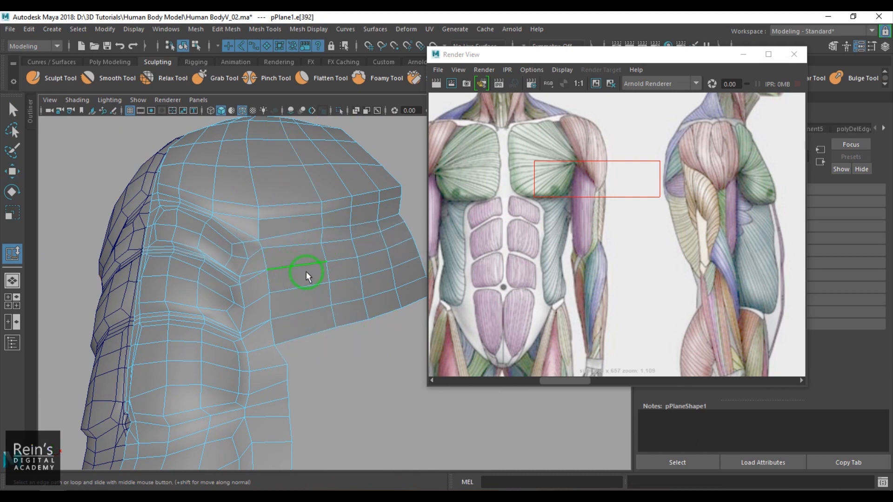
ctrl+right_drag(311, 255, 327, 289)
alt+drag(333, 317, 303, 315)
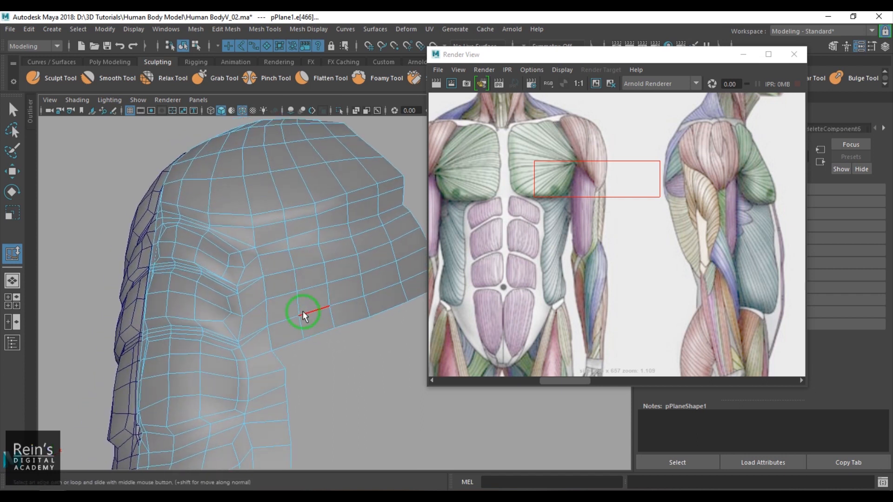
Step: Adjust the vertical vertex columns across the side strip to shape its curvature around the ribs
key(w)
key(F9)
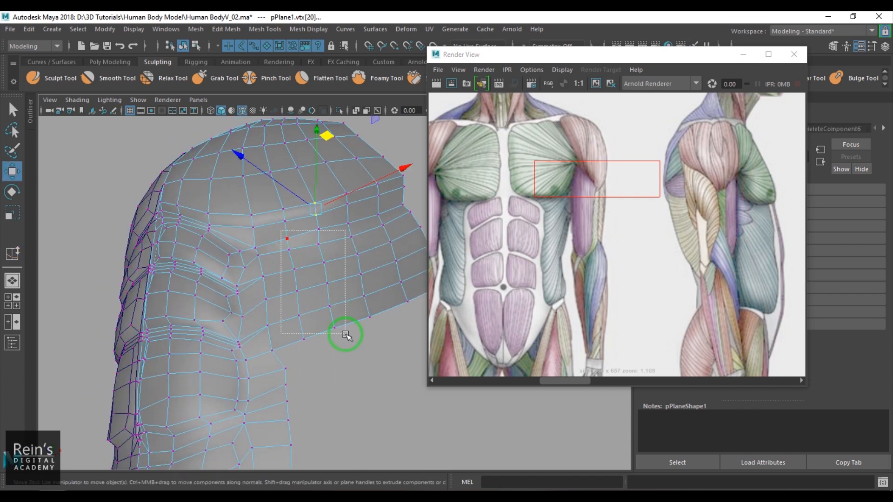
drag(345, 339, 346, 339)
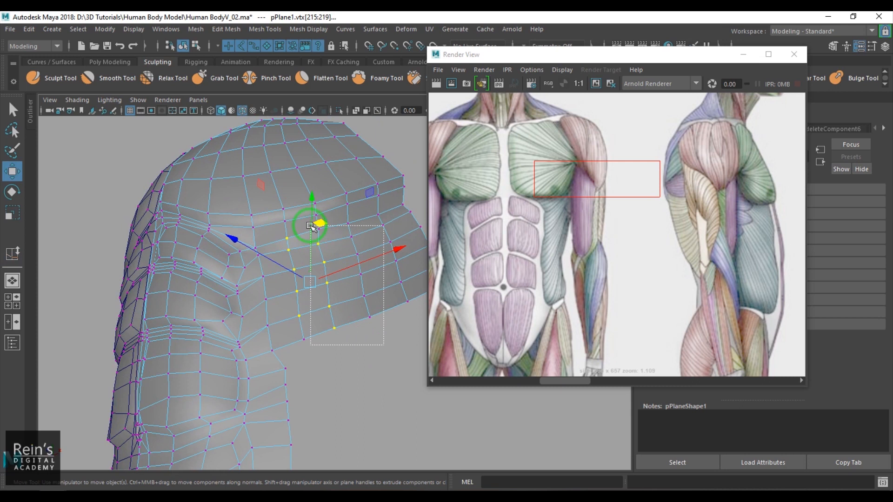
drag(310, 224, 282, 234)
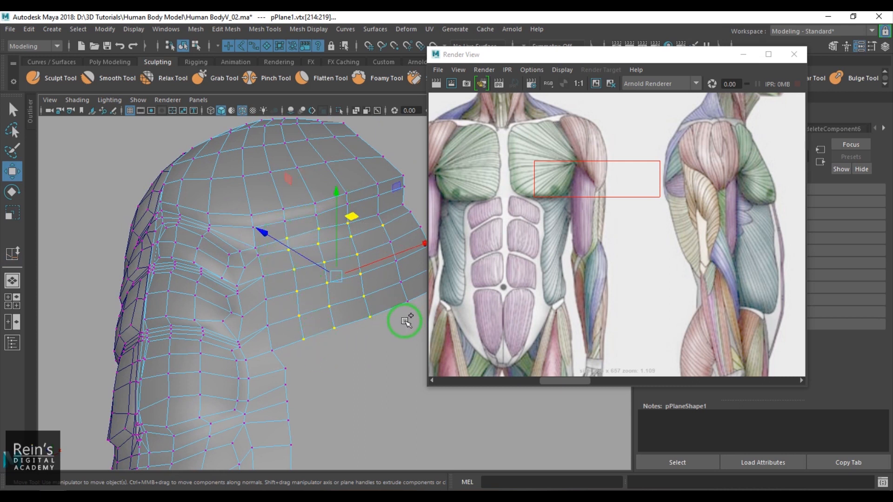
alt+drag(370, 320, 382, 317)
shift+drag(364, 280, 321, 223)
alt+drag(272, 300, 273, 265)
Step: Adjust the inner vertex column where the side strip meets the rib muscles
alt+drag(325, 212, 327, 196)
alt+drag(208, 253, 213, 330)
alt+drag(213, 330, 210, 308)
drag(208, 180, 208, 186)
key(F8)
alt+drag(227, 248, 235, 319)
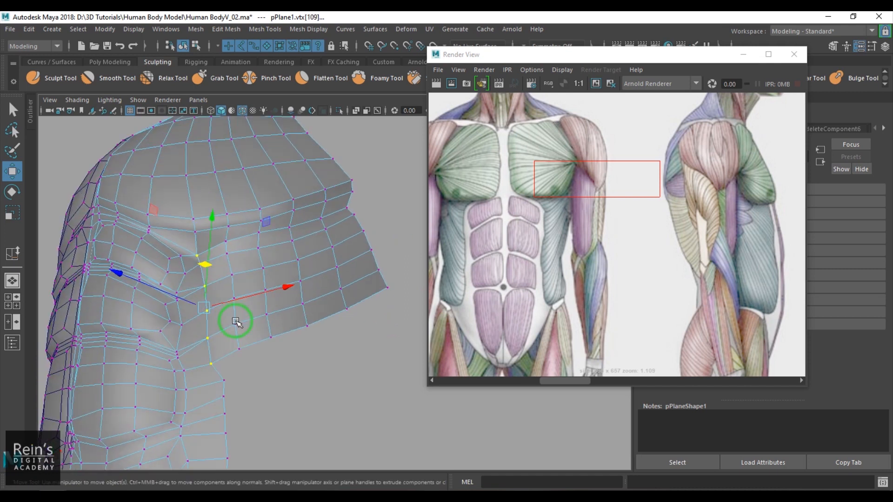
Step: Hide the wireframe overlay and examine the side strip's shape and edge flow beside the ribs
alt+drag(288, 265, 297, 342)
click(289, 320)
click(244, 110)
alt+right_drag(261, 218, 311, 295)
alt+drag(325, 294, 331, 244)
click(327, 255)
click(343, 285)
click(330, 244)
scroll(311, 293, up, 3)
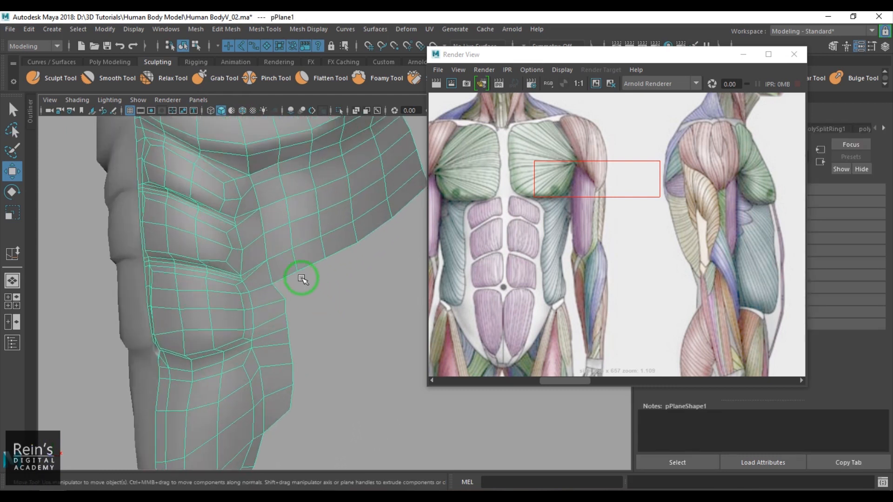
Step: Delete the added loop's lowest edge segment and cut a diagonal edge from its end to the lower corner vertex
right_drag(294, 276, 296, 249)
click(293, 268)
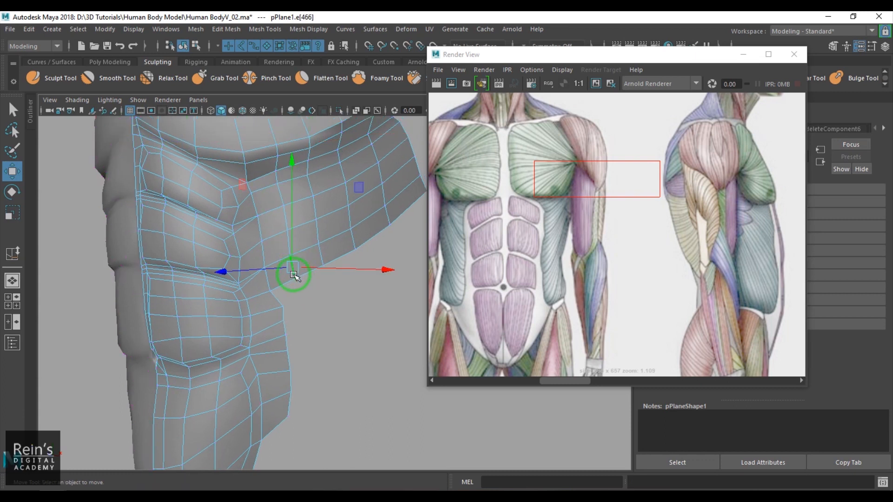
key(F8)
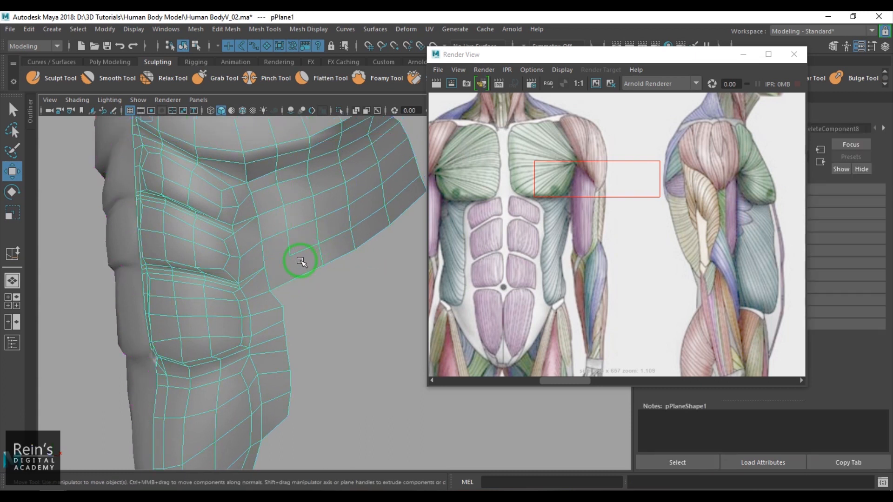
shift+right_drag(300, 244, 245, 228)
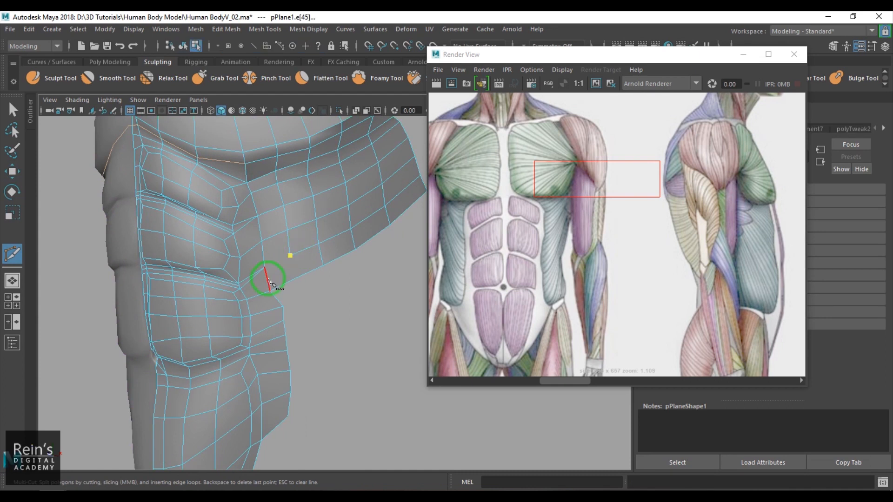
key(w)
Step: Lower the vertices near the side strip's bottom border and remove the leftover vertex from that border
key(F9)
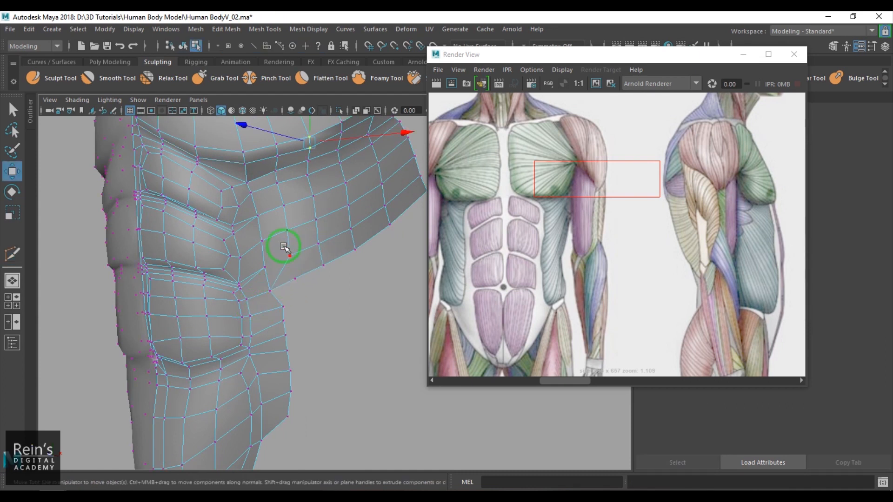
click(288, 265)
middle_drag(309, 250, 361, 263)
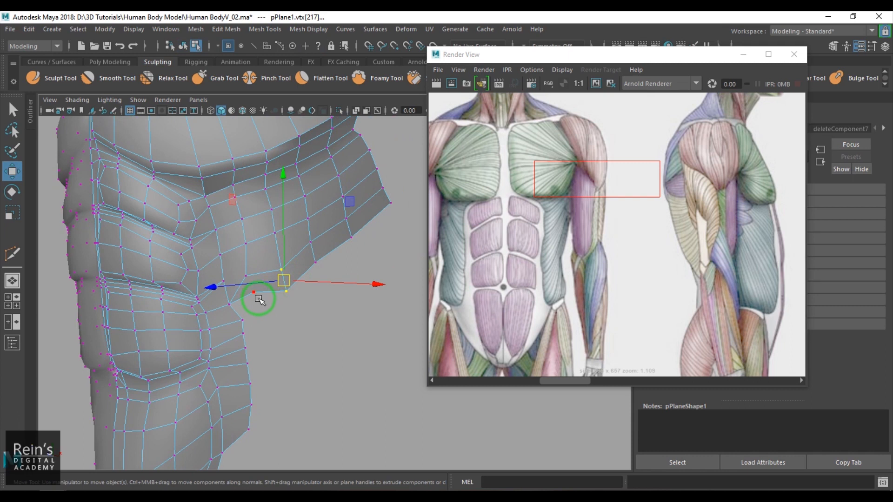
middle_drag(259, 300, 254, 313)
click(318, 300)
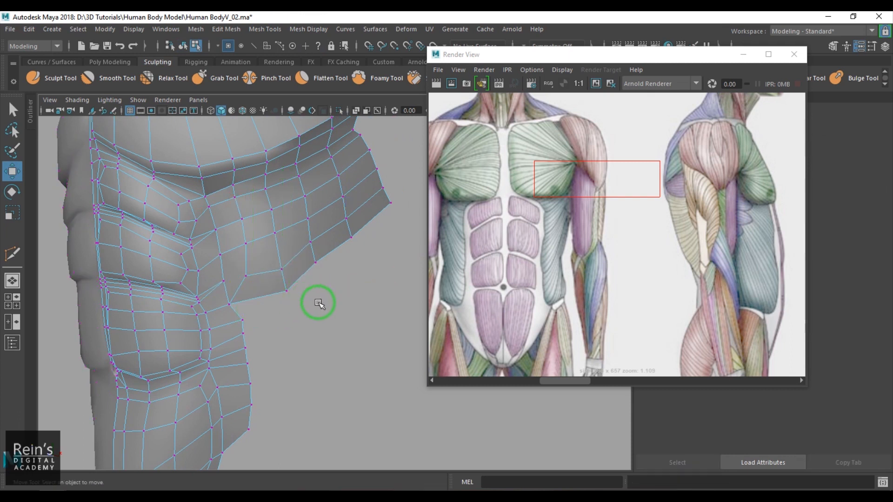
Step: Round the side strip's lower outline by repositioning the border vertices and the corner beside the ribs
drag(306, 237, 233, 294)
click(352, 232)
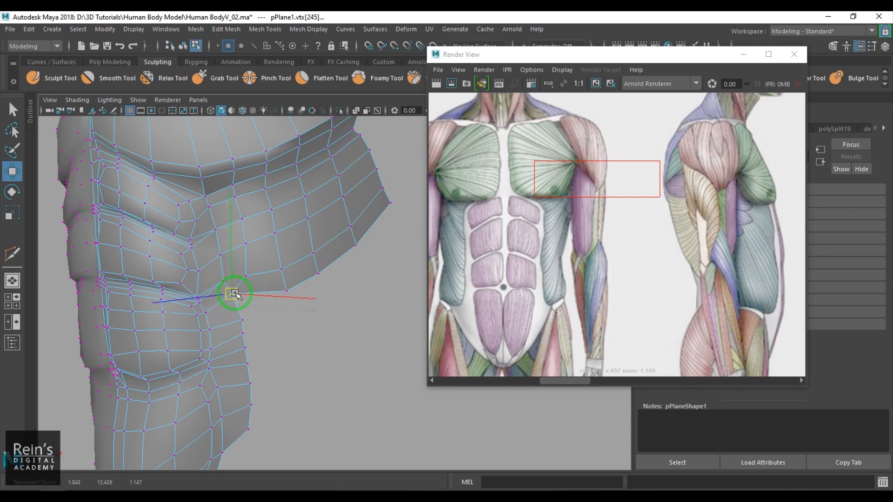
click(223, 273)
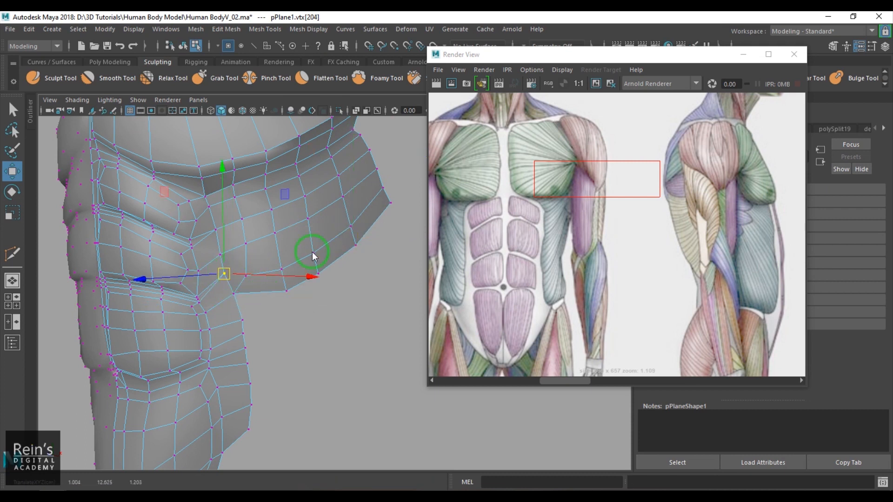
Step: Insert a lengthwise edge loop in the lower side strip and cut its inner end to the rib seam vertex
key(F10)
click(344, 193)
shift+right_drag(268, 225, 298, 237)
shift+right_drag(319, 205, 275, 279)
click(276, 279)
shift+right_drag(259, 223, 213, 226)
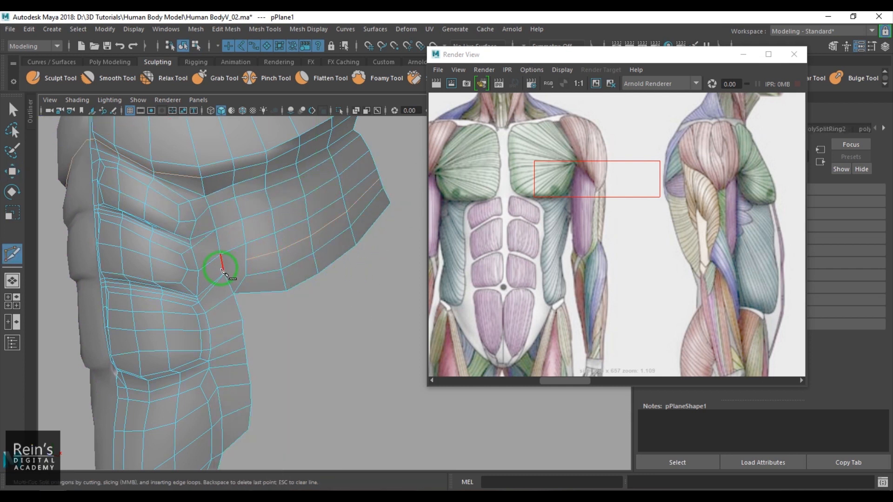
click(224, 273)
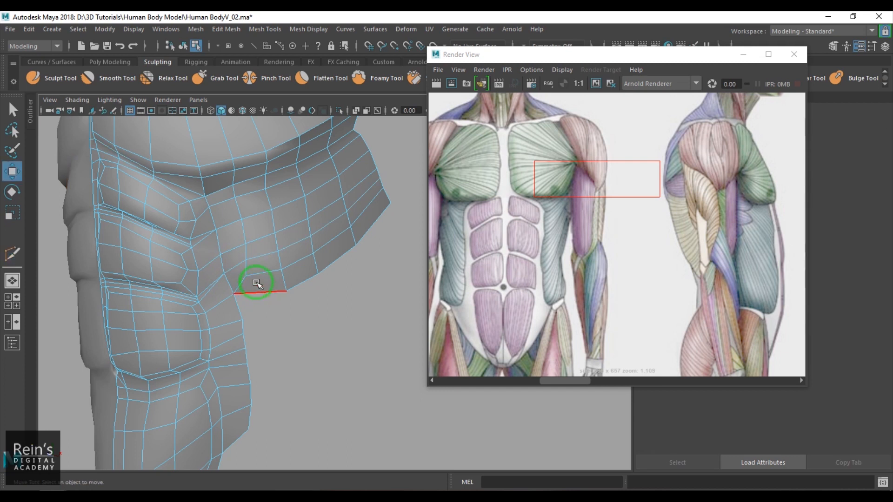
key(w)
Step: Slide the side strip's vertical edge loop nearest the rib seam to even out its spacing
alt+drag(301, 289, 345, 257)
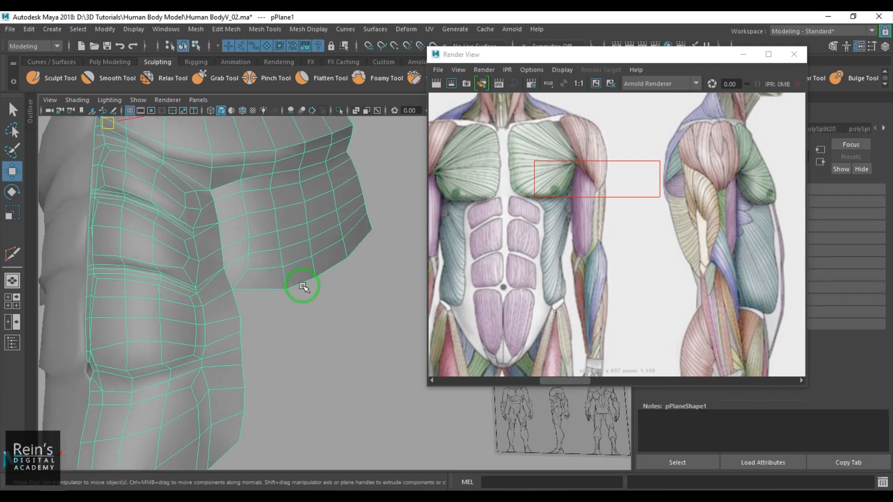
right_drag(253, 229, 255, 210)
double_click(251, 247)
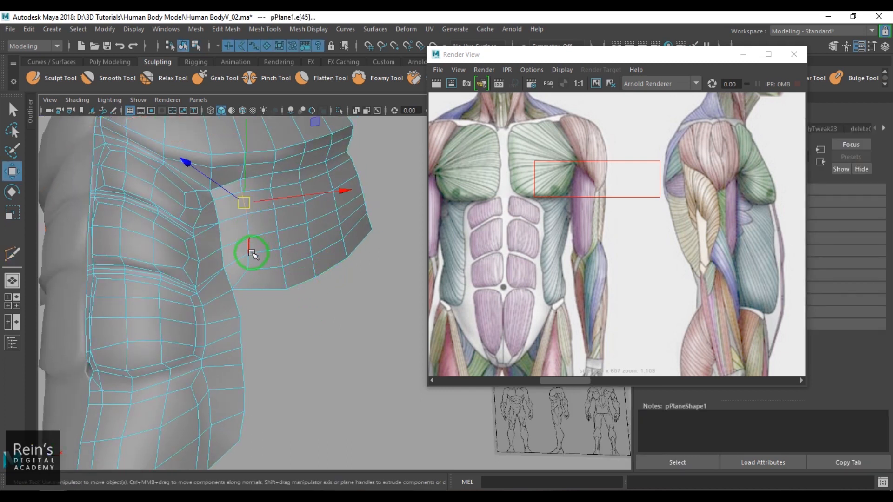
double_click(250, 261)
alt+drag(280, 255, 248, 275)
shift+right_drag(313, 205, 298, 292)
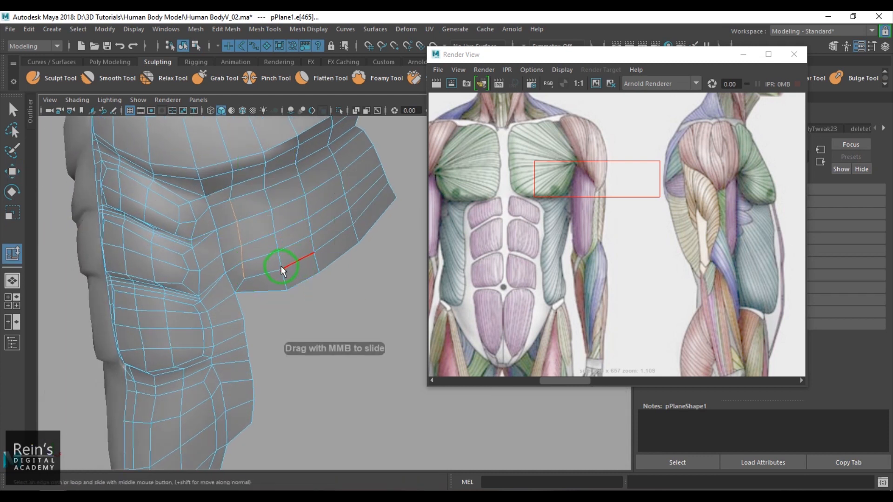
alt+drag(280, 272, 245, 216)
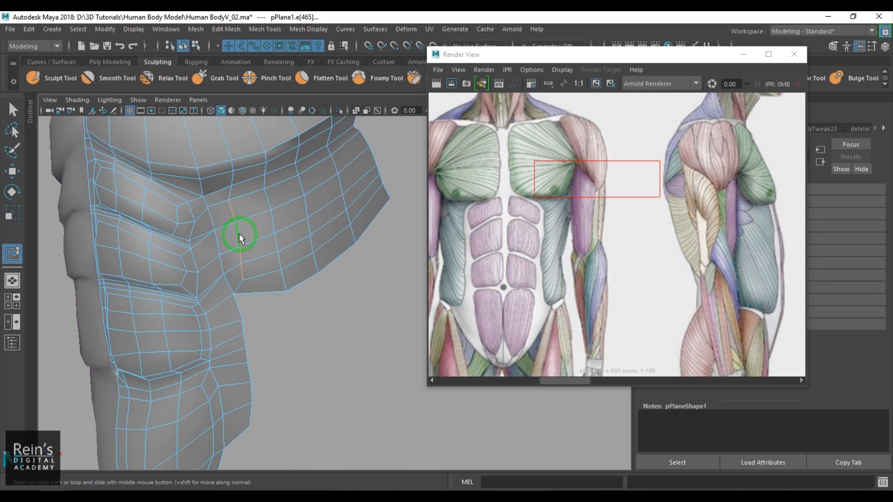
Step: Reposition the edge and vertices along the seam between the rib muscles and side strip for smoother flow
key(w)
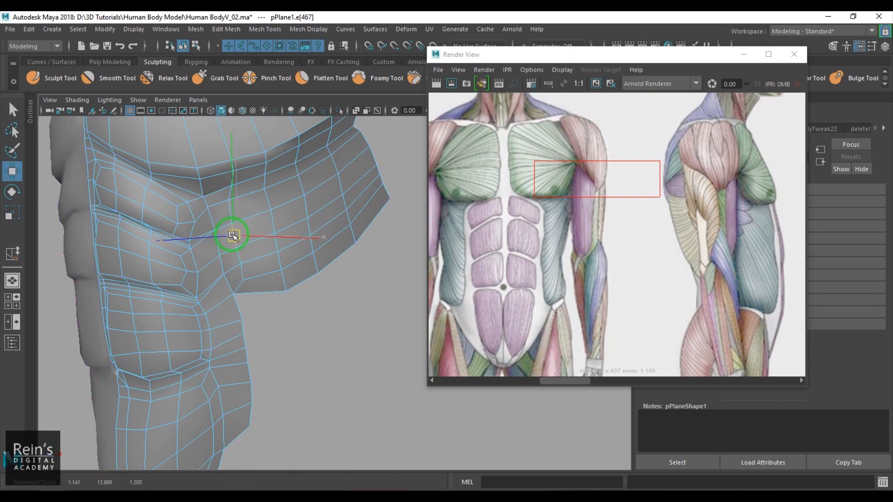
right_drag(234, 264, 234, 264)
click(236, 266)
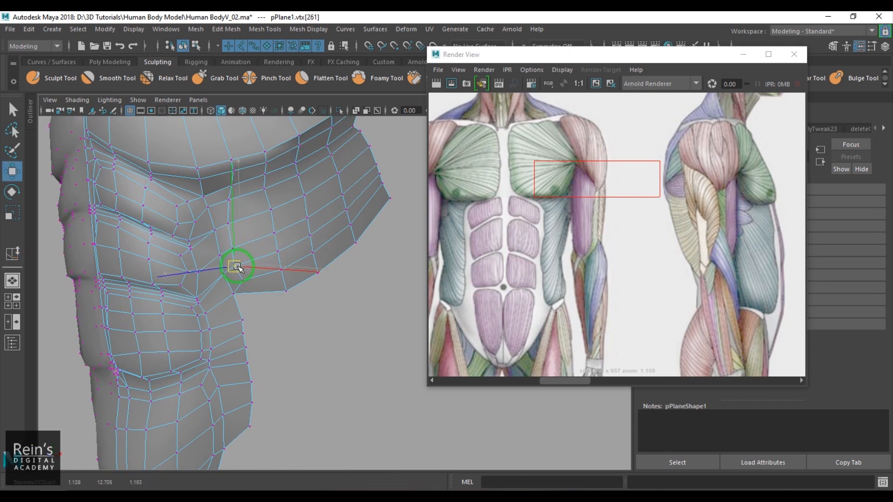
click(227, 199)
click(208, 208)
drag(209, 208, 268, 282)
click(215, 229)
click(220, 255)
click(224, 274)
click(230, 302)
Step: Even out the vertices in the side strip's next column outward from the rib seam
click(278, 250)
drag(279, 251, 264, 210)
click(281, 238)
click(271, 210)
Step: Harden the torso mesh's edges to give it faceted shading, then deselect it
right_drag(271, 263, 298, 246)
click(313, 296)
alt+drag(314, 296, 328, 263)
click(311, 247)
shift+right_drag(325, 215, 401, 254)
click(351, 319)
mouse_move(351, 319)
alt+mouse_down()
mouse_move(367, 329)
mouse_move(414, 329)
mouse_move(277, 327)
mouse_move(333, 319)
alt+mouse_up()
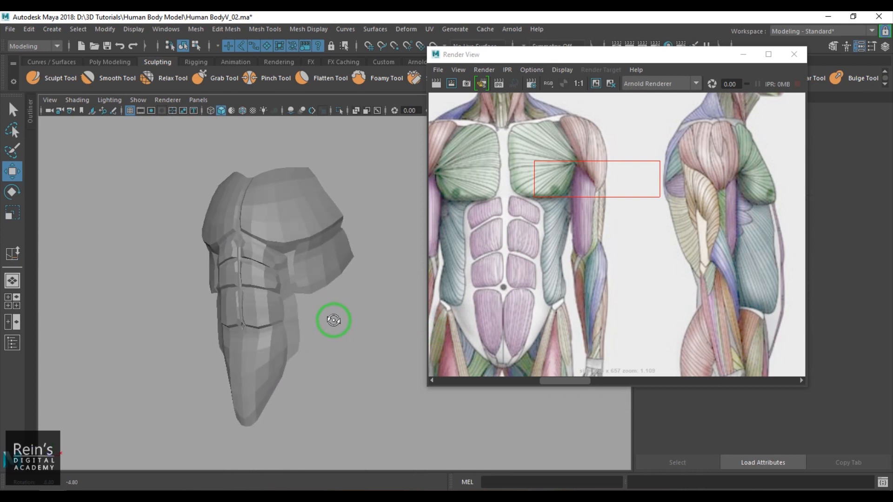
Step: In the front view, nudge a face of the lower side strip with soft selection against the reference outline
scroll(309, 327, up, 5)
scroll(309, 326, down, 6)
scroll(338, 317, up, 3)
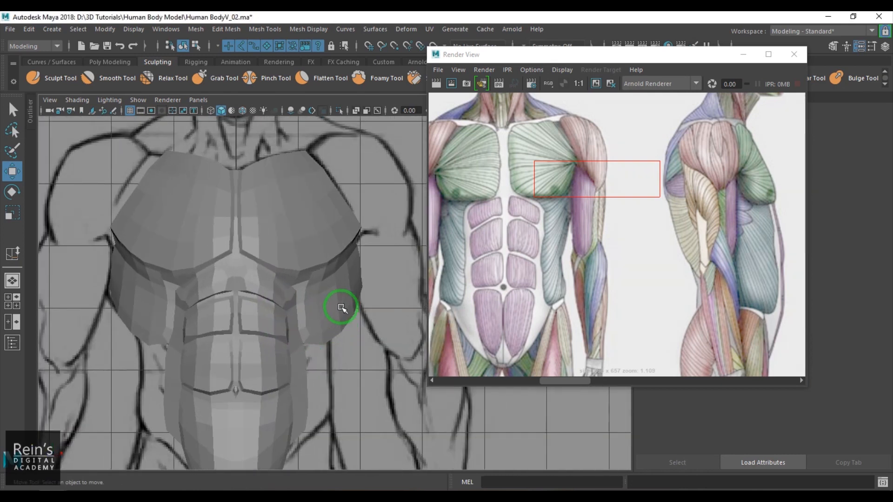
click(338, 314)
key(F9)
scroll(327, 296, up, 3)
key(F11)
click(325, 313)
key(b)
drag(334, 318, 329, 304)
right_drag(305, 331, 321, 319)
click(358, 387)
Step: Return to the perspective view and show the wireframe over the shaded torso
key(space)
drag(321, 354, 323, 304)
alt+drag(328, 321, 304, 322)
scroll(366, 335, up, 4)
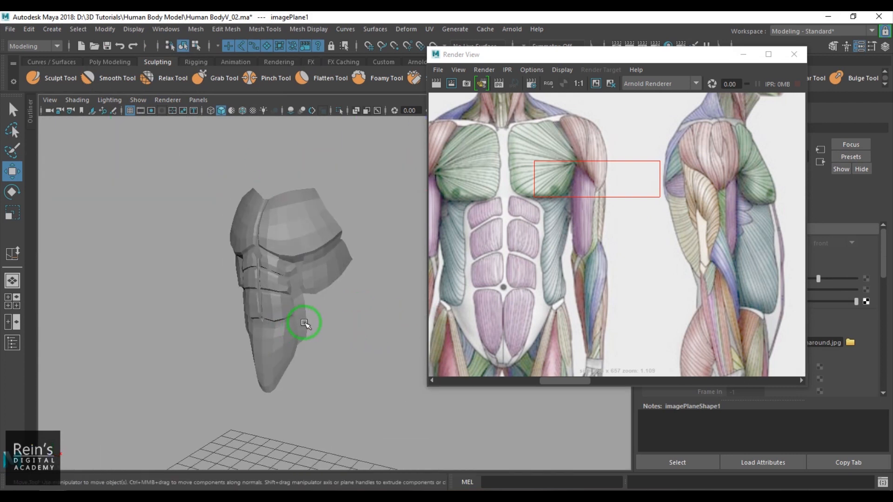
scroll(323, 332, up, 4)
click(242, 110)
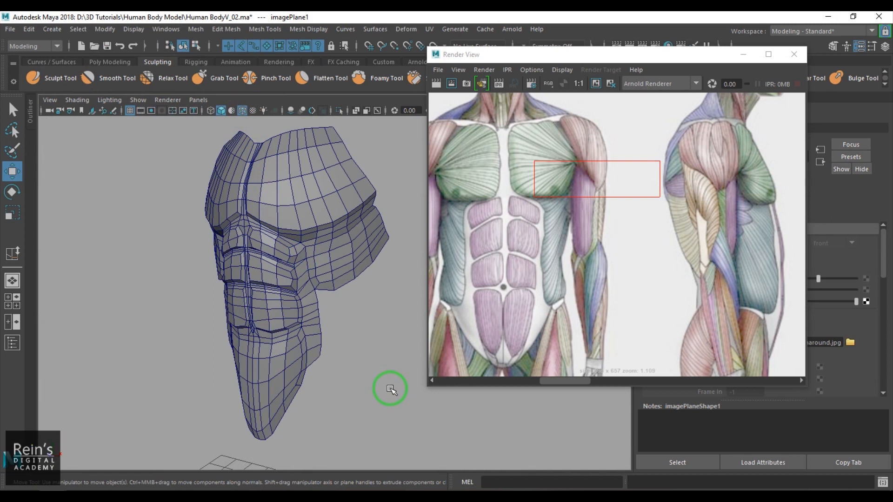
Step: Select a block of faces on the upper chest and turn off soft selection
alt+drag(319, 235, 343, 207)
right_drag(317, 194, 320, 217)
drag(301, 187, 335, 215)
key(b)
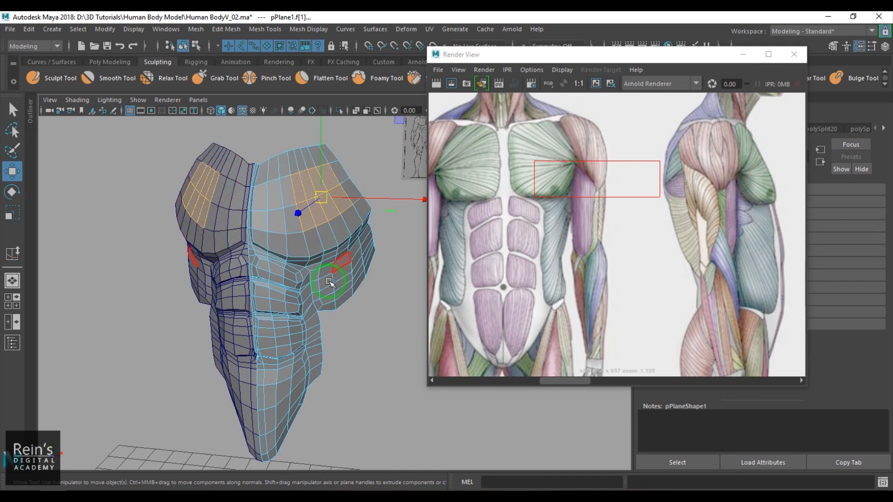
Step: Slide the vertical edge loop beside the chest's centre line outward, then return to object mode and deselect the torso
right_drag(334, 274, 349, 258)
alt+drag(323, 293, 289, 265)
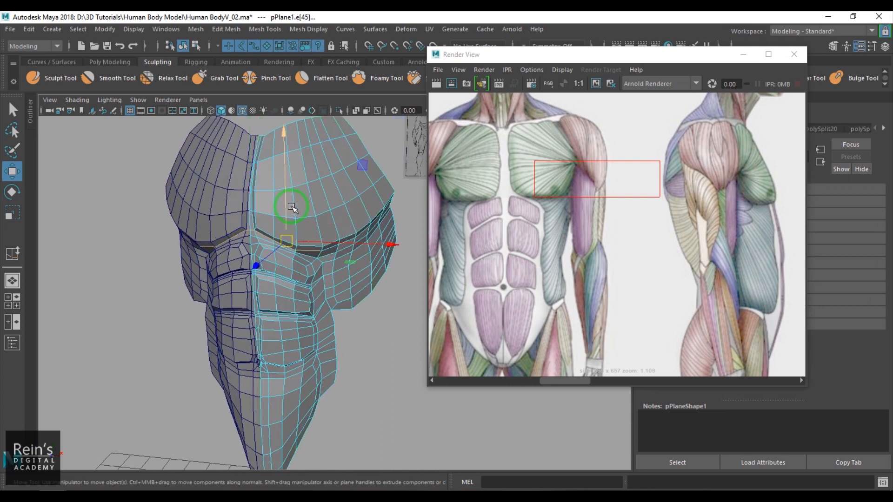
double_click(293, 207)
shift+right_drag(321, 210, 312, 280)
click(273, 228)
middle_drag(283, 242, 297, 247)
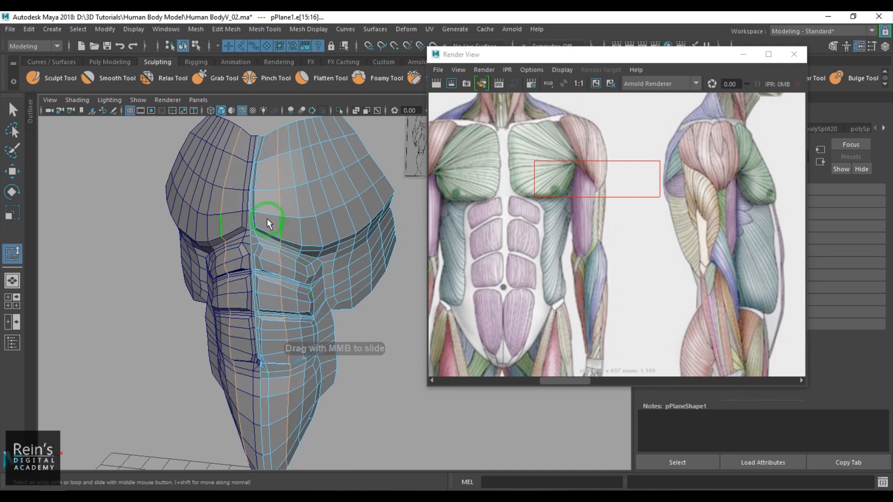
shift+right_drag(279, 205, 321, 234)
right_drag(298, 308, 340, 267)
click(384, 384)
Step: Slide the outer chest edges and the horizontal loop across the chest to even out their spacing, and deselect the mesh
alt+right_drag(384, 383, 369, 347)
alt+drag(369, 347, 396, 293)
alt+middle_drag(363, 275, 370, 325)
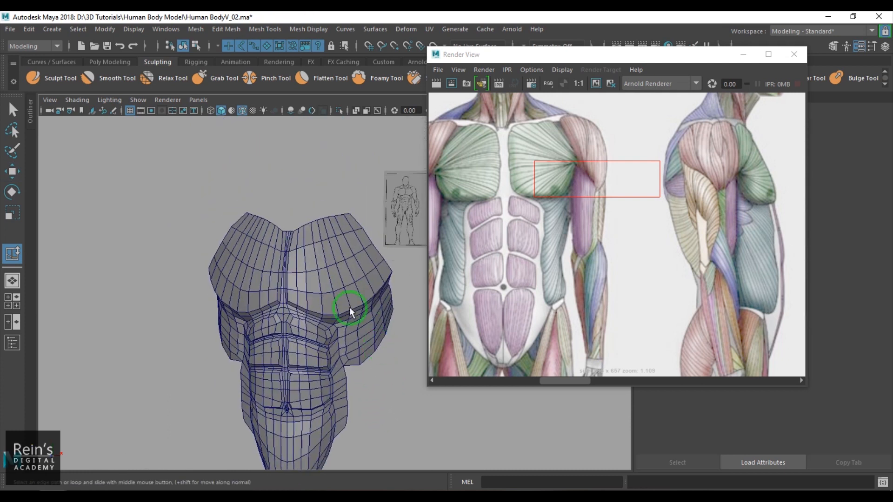
alt+drag(369, 325, 360, 336)
click(347, 285)
shift+right_drag(375, 225, 371, 314)
middle_drag(362, 310, 373, 292)
double_click(349, 255)
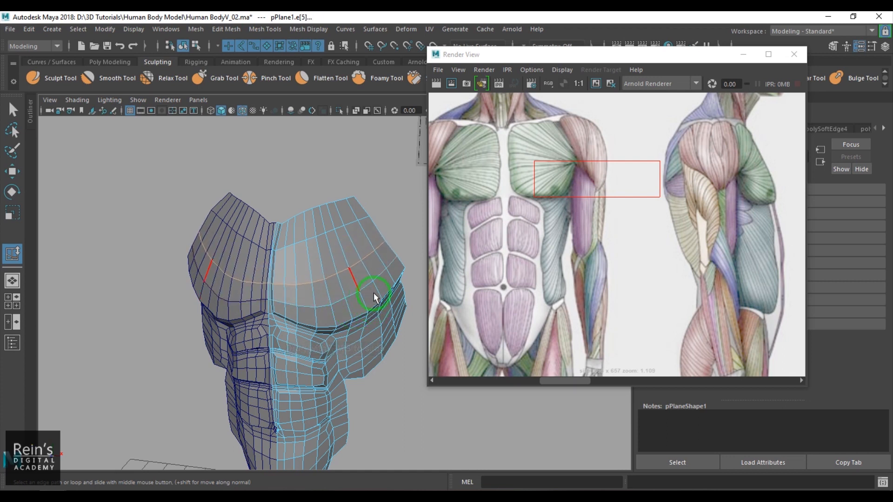
middle_drag(359, 258, 337, 266)
shift+right_drag(351, 202, 349, 235)
alt+drag(417, 264, 265, 231)
right_drag(265, 231, 304, 153)
click(304, 153)
Step: Select the bottom border edges of the side strip and move them slightly inward toward the body
scroll(305, 263, down, 3)
alt+drag(304, 264, 342, 295)
scroll(339, 287, up, 2)
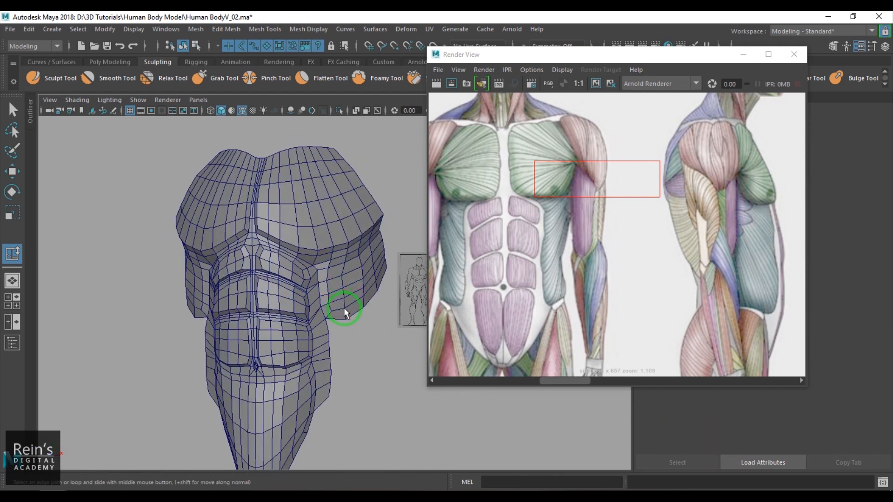
alt+drag(351, 334, 408, 305)
click(326, 289)
scroll(362, 303, up, 3)
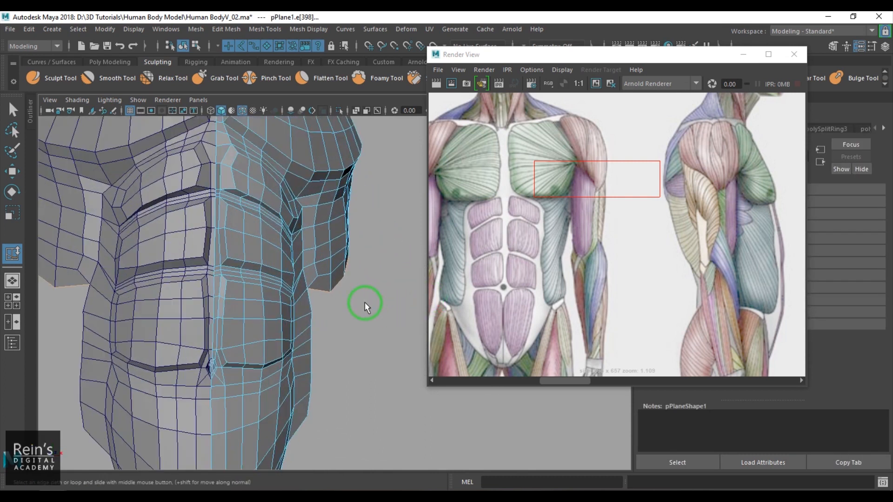
key(w)
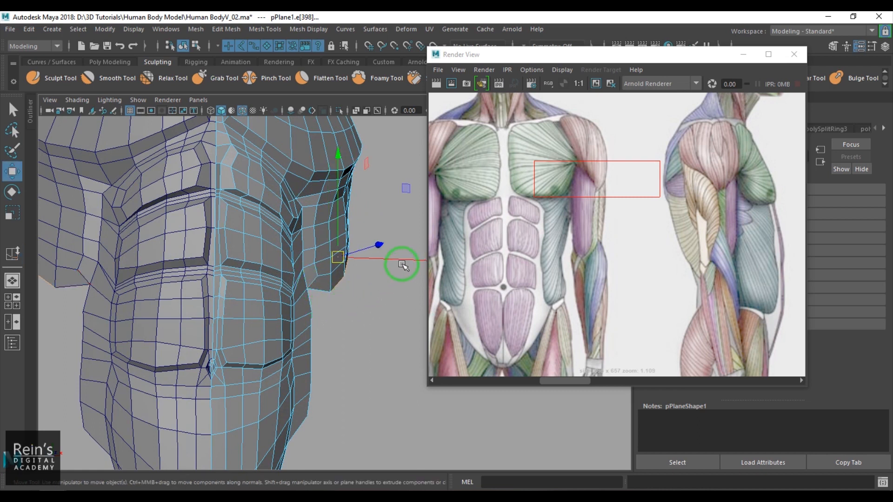
drag(394, 262, 389, 262)
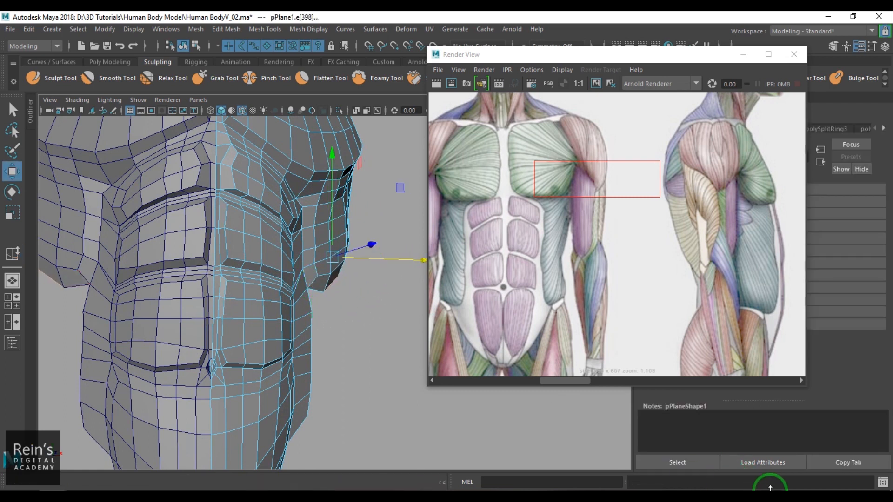
Step: In the side view, extrude the side strip's bottom border edges down toward the hip line
mouse_move(390, 339)
alt+mouse_down()
mouse_move(339, 321)
mouse_move(309, 293)
alt+mouse_up()
key(space)
drag(321, 341, 323, 333)
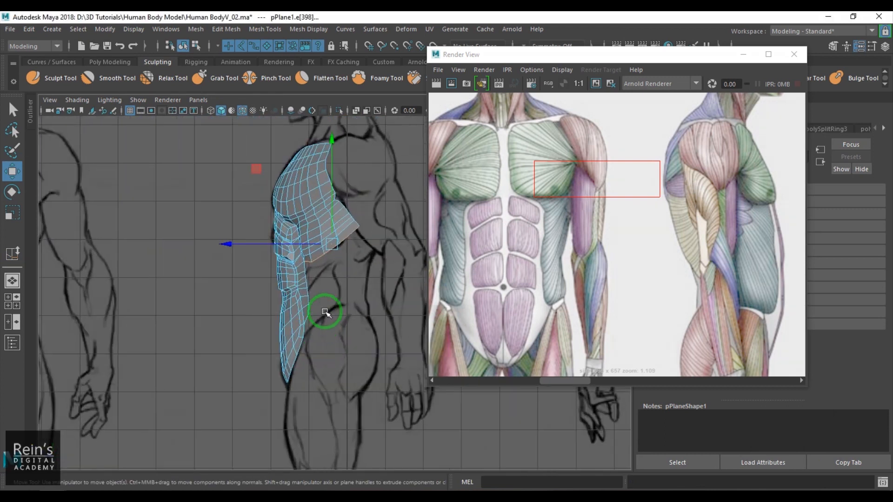
scroll(325, 322, up, 2)
drag(334, 238, 339, 295)
Step: Enlarge the hip area of the side muscle reference and move the Render View window aside
alt+middle_drag(741, 337, 635, 273)
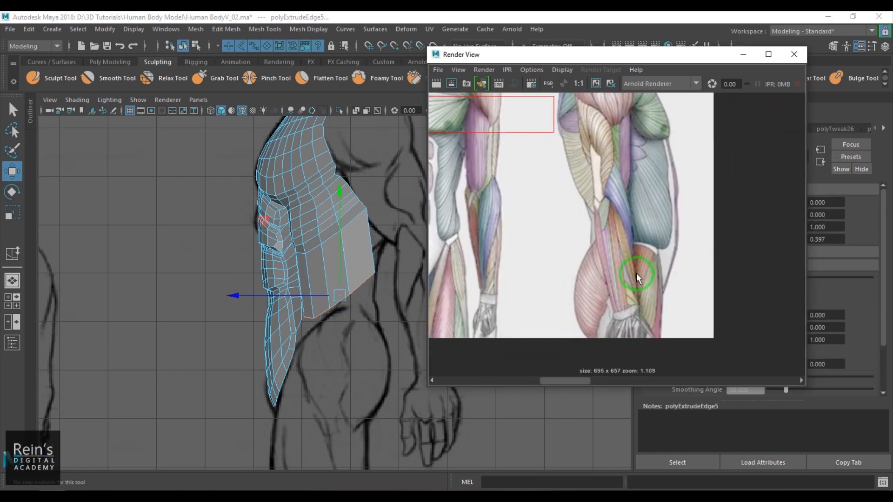
alt+right_drag(635, 273, 662, 263)
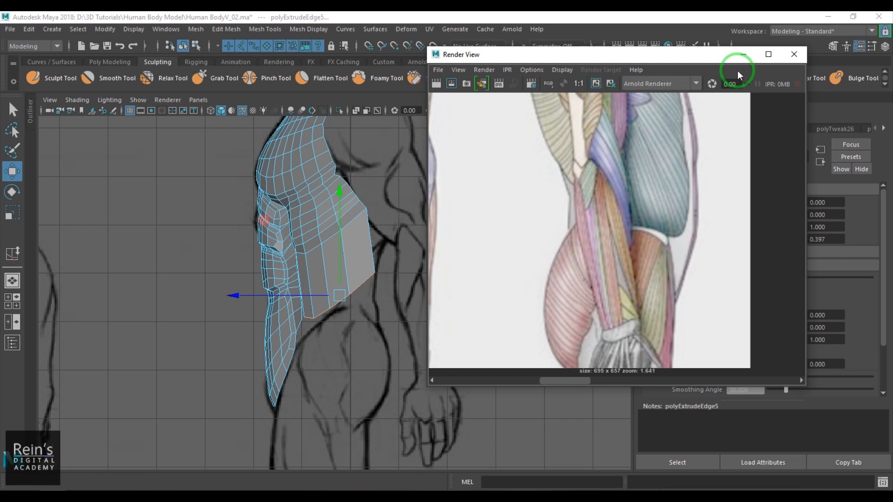
drag(601, 55, 722, 64)
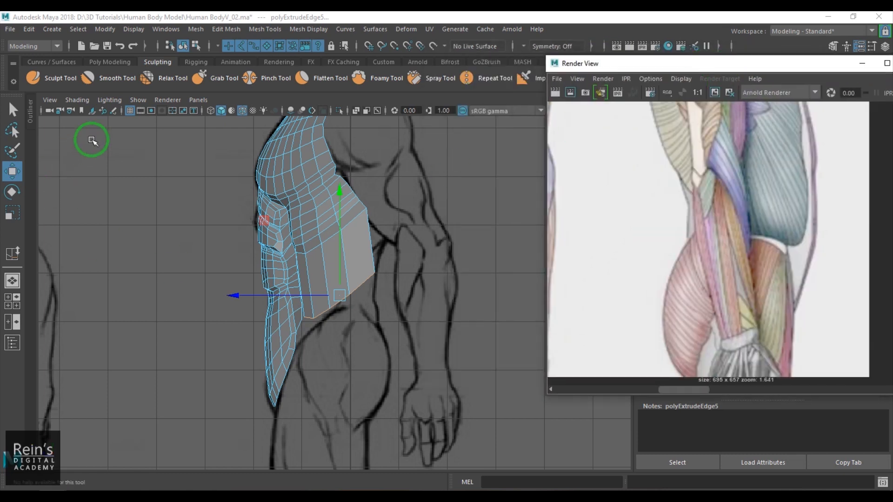
Step: Mark the hip crest curve and the strip's front corner with the Grease Pencil, and delete the sketch frame
click(113, 111)
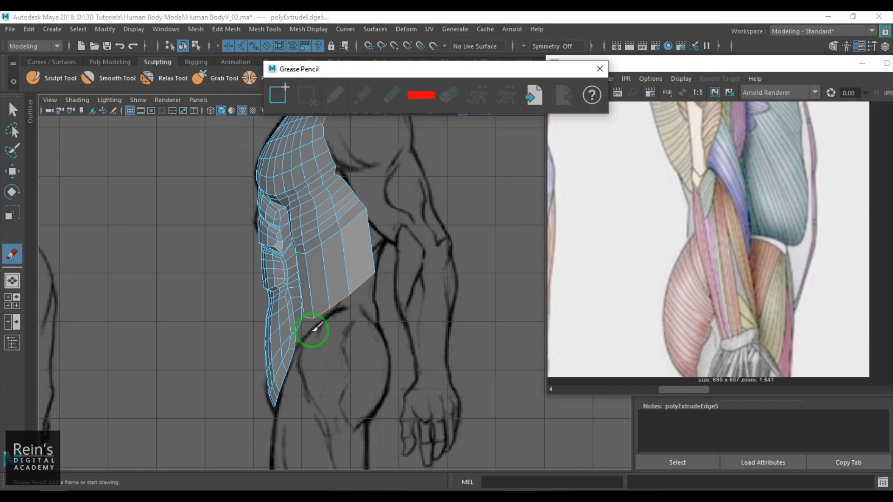
click(331, 305)
drag(379, 328, 377, 328)
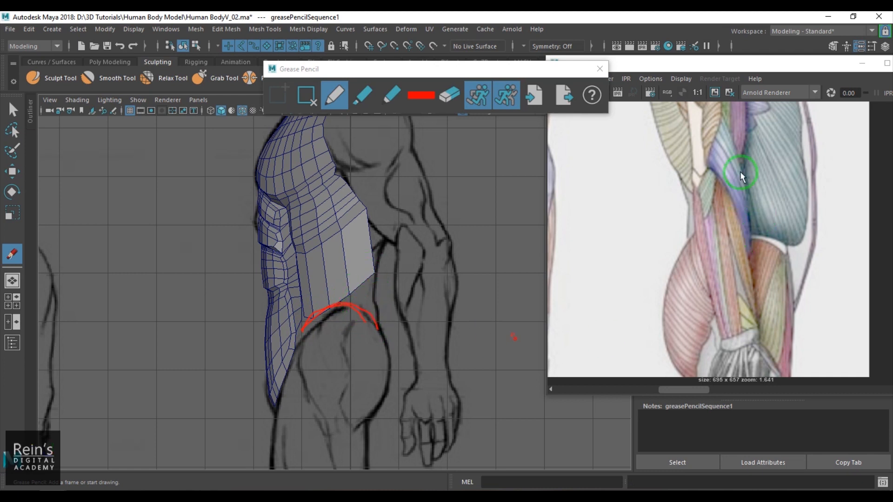
drag(767, 73, 720, 77)
scroll(774, 237, down, 1)
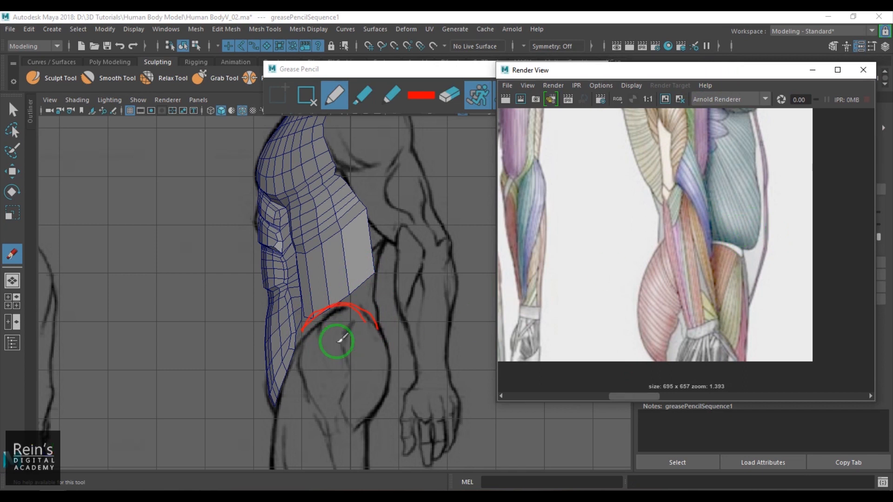
drag(302, 293, 314, 317)
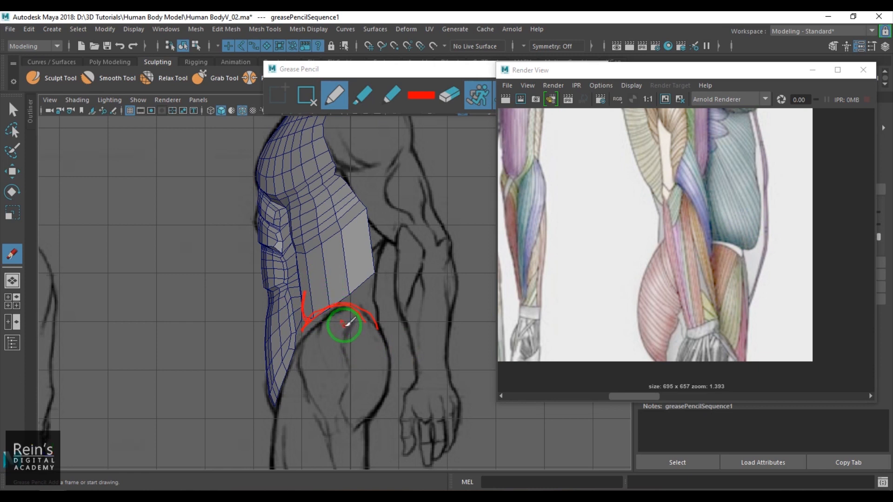
click(308, 96)
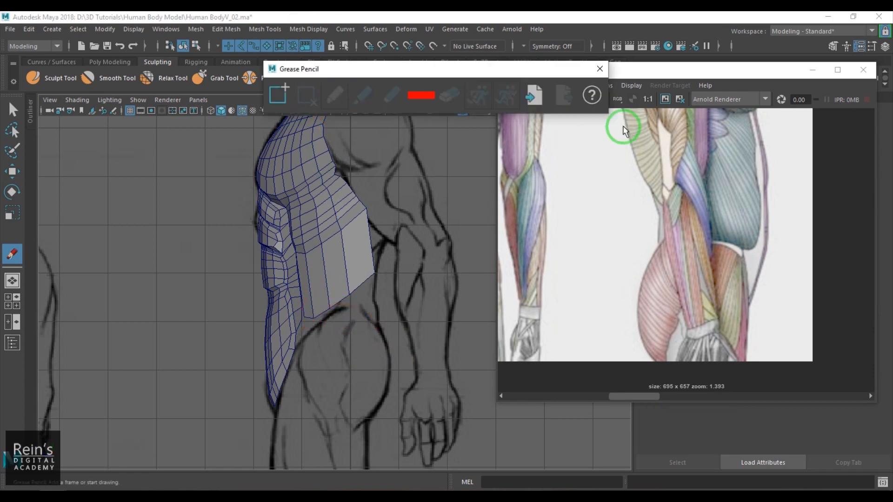
click(600, 70)
Step: In the side view, raise the front and middle vertices of the extruded lower border to follow the hip crest
scroll(337, 319, up, 2)
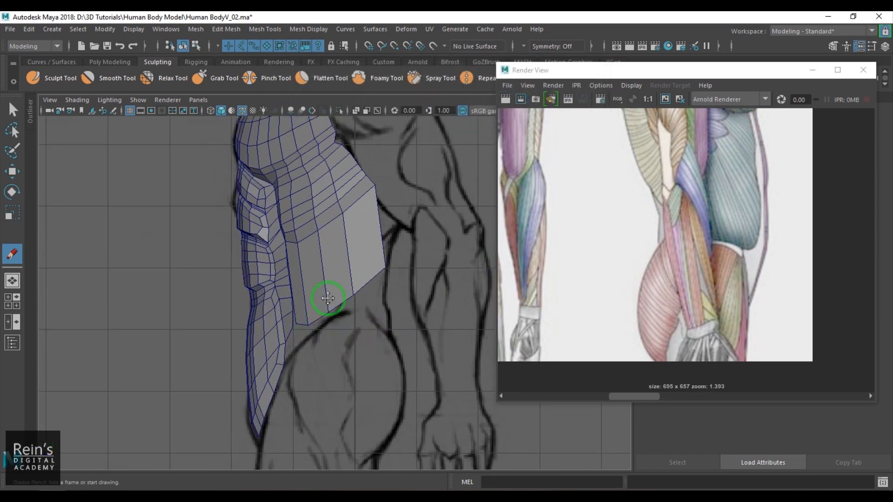
scroll(314, 315, up, 1)
key(w)
right_drag(321, 258, 300, 264)
mouse_move(331, 307)
mouse_down()
mouse_move(319, 290)
mouse_move(327, 294)
mouse_up()
drag(346, 265, 357, 287)
drag(351, 283, 347, 271)
Step: Reposition the rear vertices of the extruded lower border so it curves over the hip toward the back
mouse_move(376, 245)
mouse_down()
mouse_move(390, 284)
mouse_move(380, 263)
mouse_up()
drag(405, 213, 399, 279)
click(378, 264)
click(398, 278)
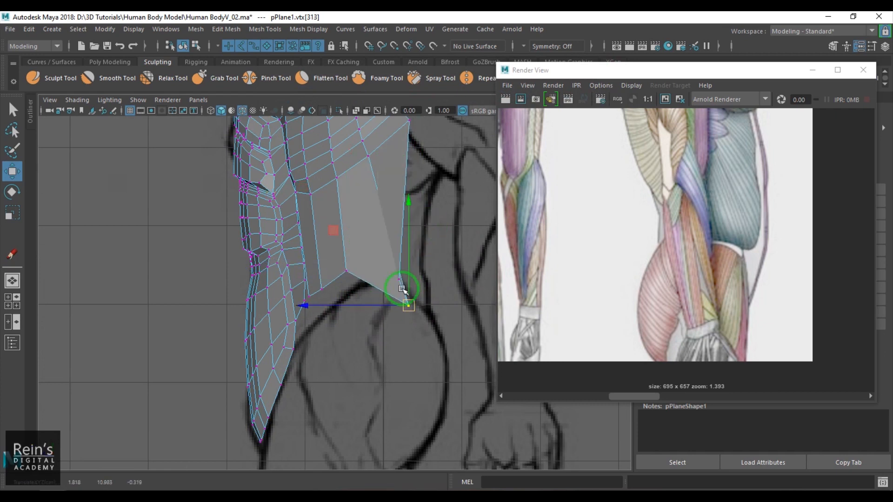
drag(399, 278, 412, 280)
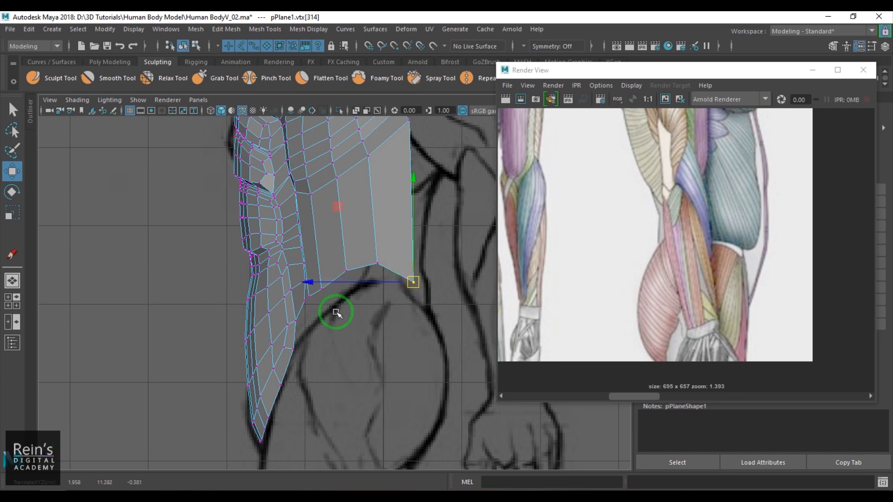
Step: In the front view, adjust the extruded lower border's vertices against the reference hip outline
click(320, 285)
click(309, 298)
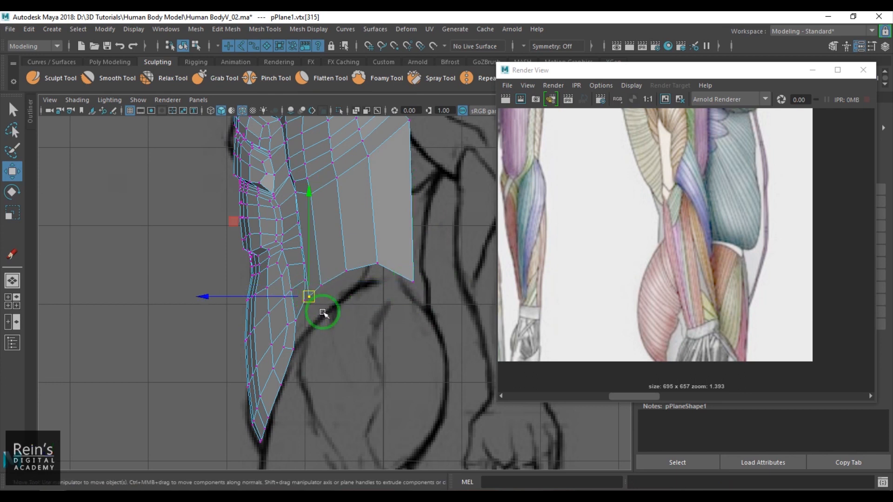
key(space)
drag(325, 313, 344, 322)
alt+middle_drag(365, 305, 385, 191)
alt+middle_drag(395, 272, 411, 241)
drag(331, 308, 338, 308)
click(357, 295)
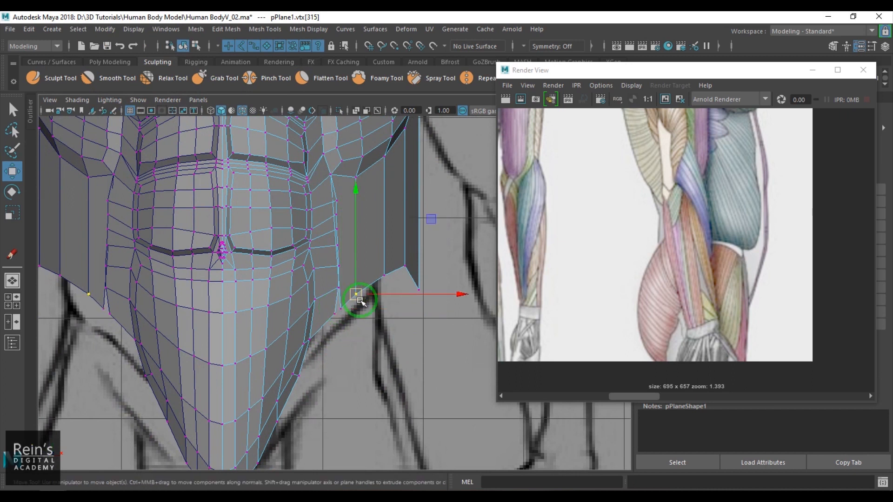
click(385, 275)
drag(385, 275, 440, 343)
click(419, 289)
Step: In the perspective view, reposition the rear corner vertices of the side strip to round its curve from below
key(space)
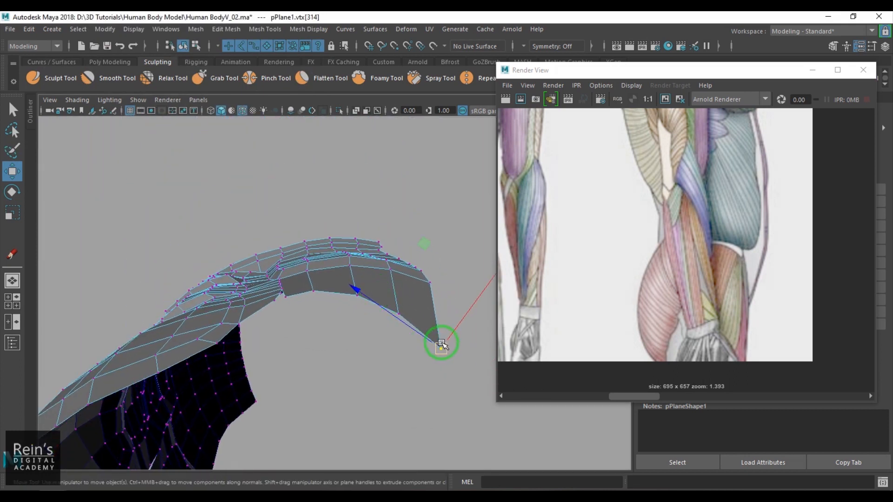
alt+drag(434, 297, 358, 219)
drag(416, 239, 394, 248)
click(361, 232)
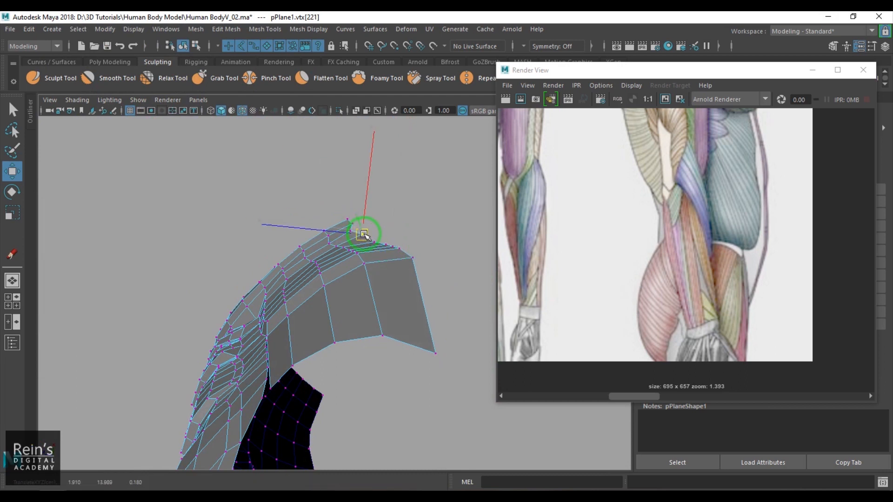
click(352, 232)
Step: Select the torso mesh in object mode and turn off the viewport's sRGB gamma view transform
key(F8)
alt+drag(385, 226, 346, 287)
click(335, 279)
click(463, 110)
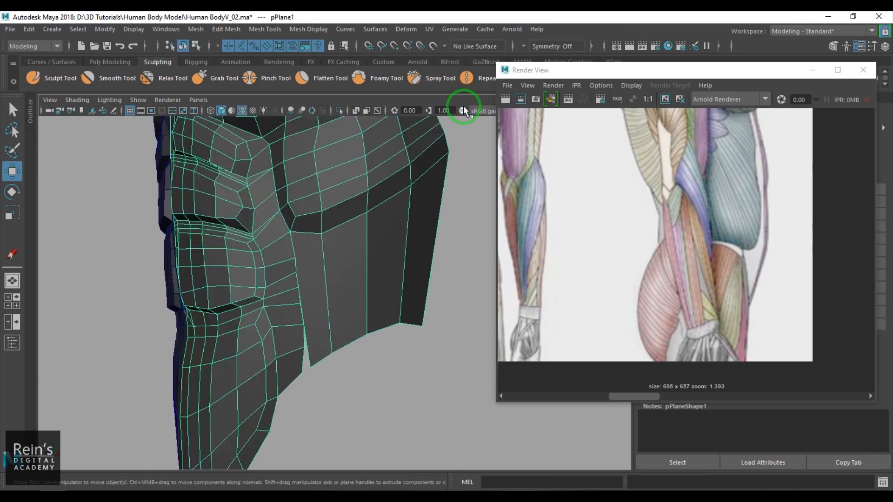
mouse_move(383, 243)
alt+mouse_down()
mouse_move(393, 247)
mouse_move(359, 264)
alt+mouse_up()
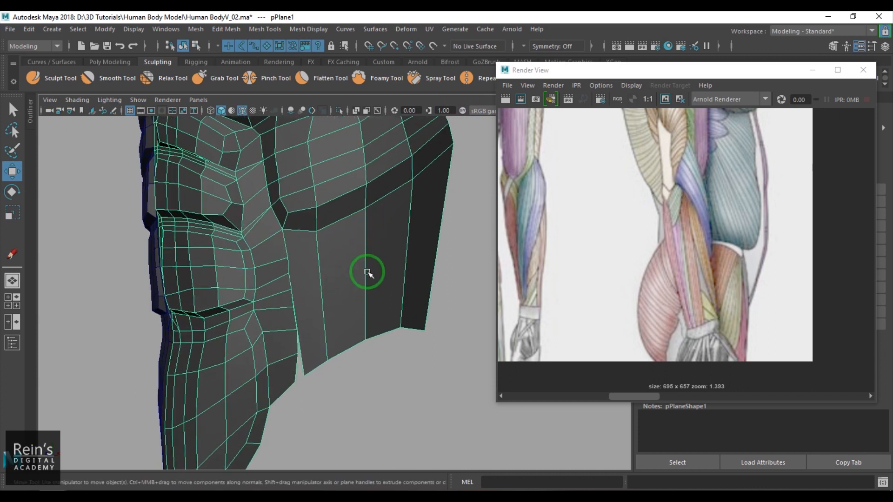
Step: Cut a horizontal edge row just above the extruded strip's lower border, from the rear edge to the belly seam
shift+right_drag(375, 255, 321, 255)
click(429, 302)
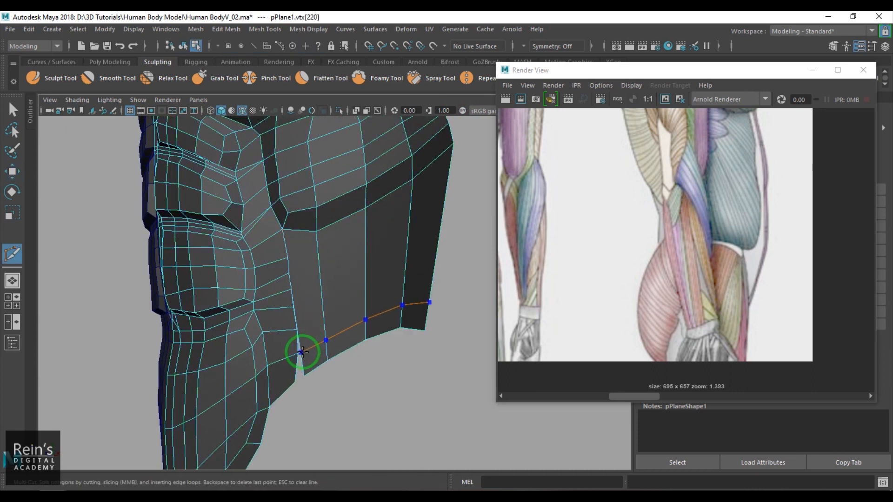
key(Return)
key(w)
click(310, 367)
click(358, 382)
alt+middle_drag(350, 389, 352, 362)
key(ctrl+z)
key(ctrl+z)
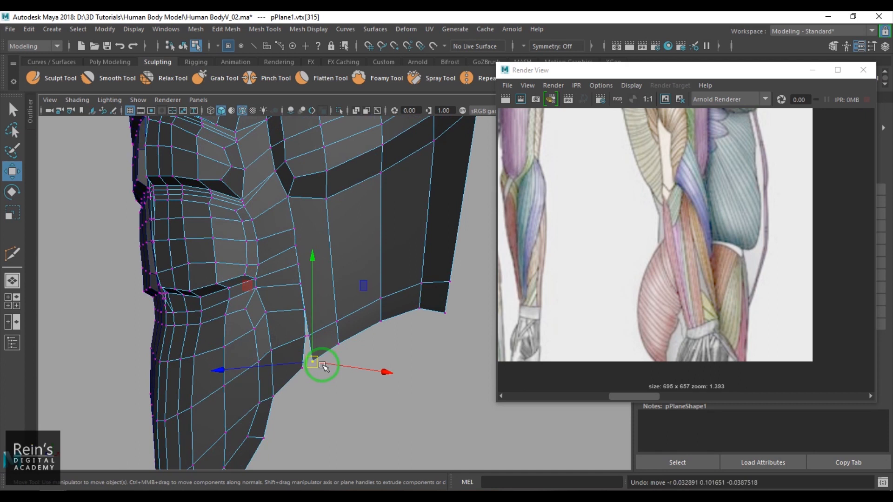
Step: Merge the two lowest vertex pairs between the extruded strip and the belly to their centres
drag(293, 355, 339, 392)
shift+right_drag(339, 392, 334, 350)
drag(294, 327, 318, 338)
shift+right_drag(327, 343, 330, 307)
alt+middle_drag(340, 331, 337, 343)
Step: Insert five evenly spaced horizontal edge loops across the extruded strip with Multi-Cut, lined up with the belly rows
key(F8)
shift+right_drag(399, 210, 328, 231)
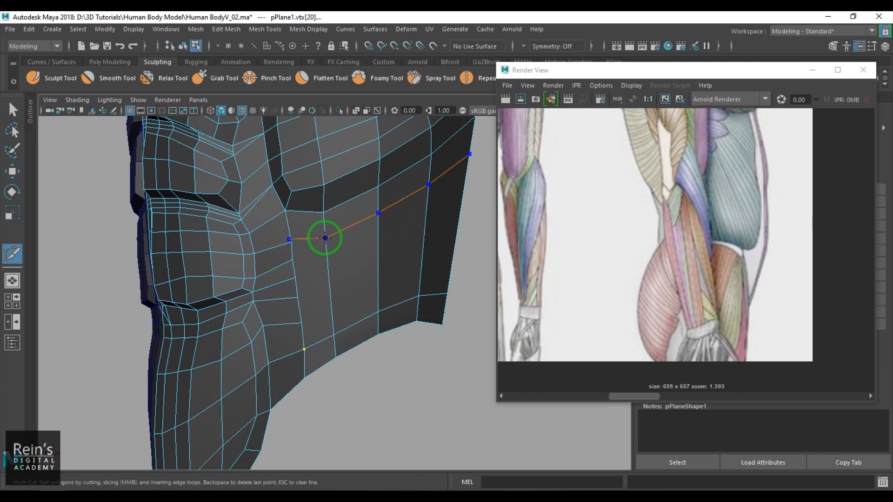
ctrl+click(322, 252)
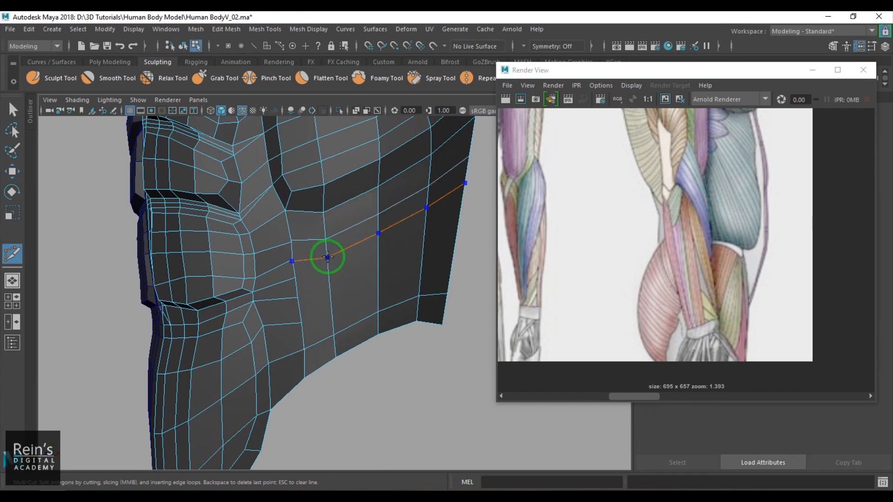
ctrl+click(330, 272)
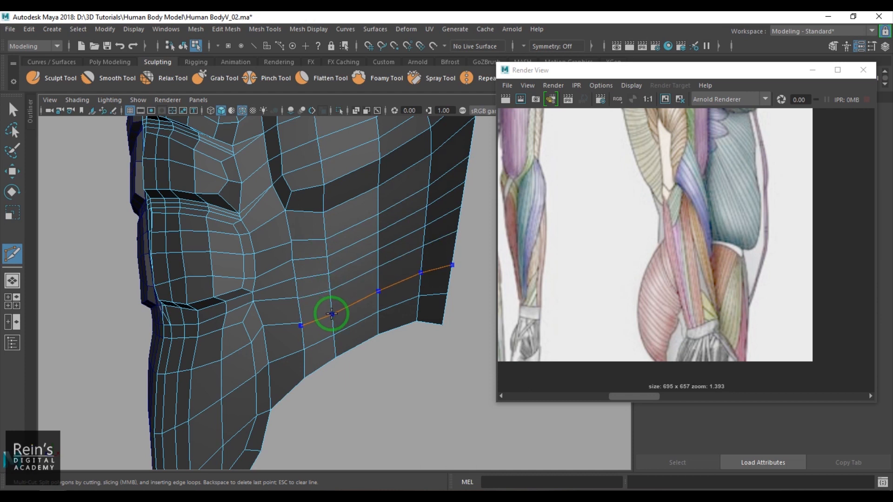
Step: Merge the remaining vertex pairs along the seam between the extruded strip and the belly to their centres
key(w)
click(301, 324)
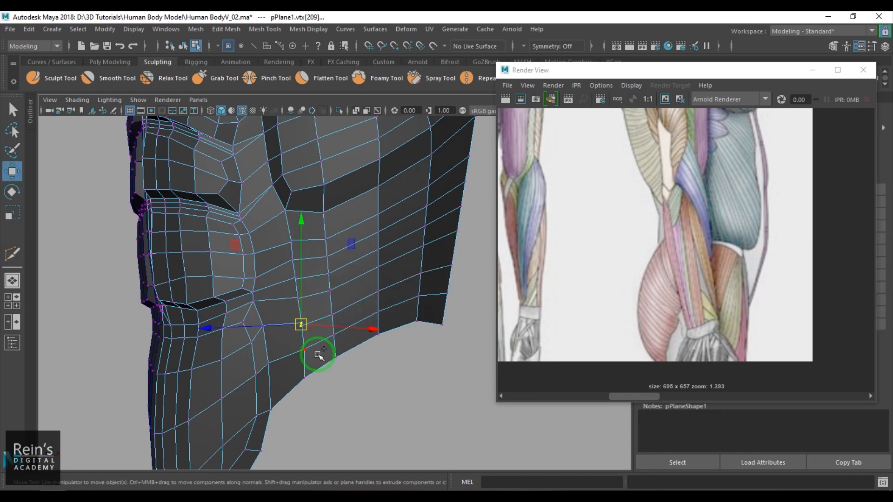
click(295, 278)
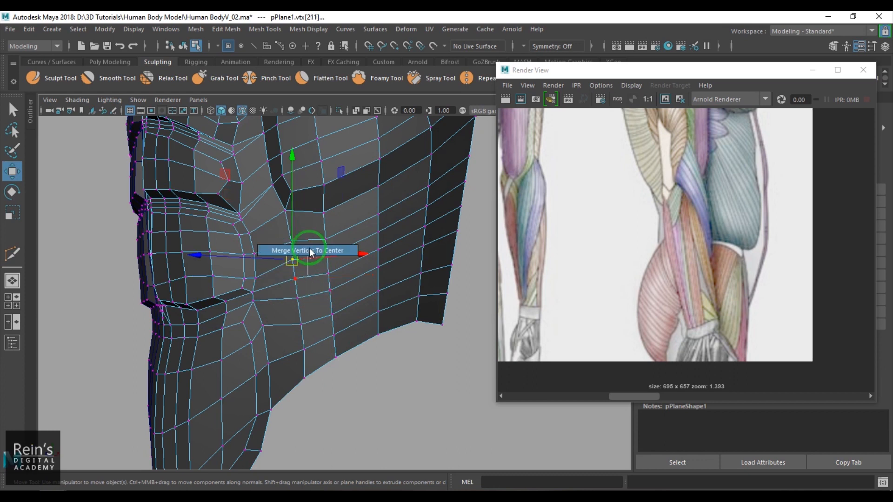
click(290, 242)
alt+middle_drag(319, 355, 324, 324)
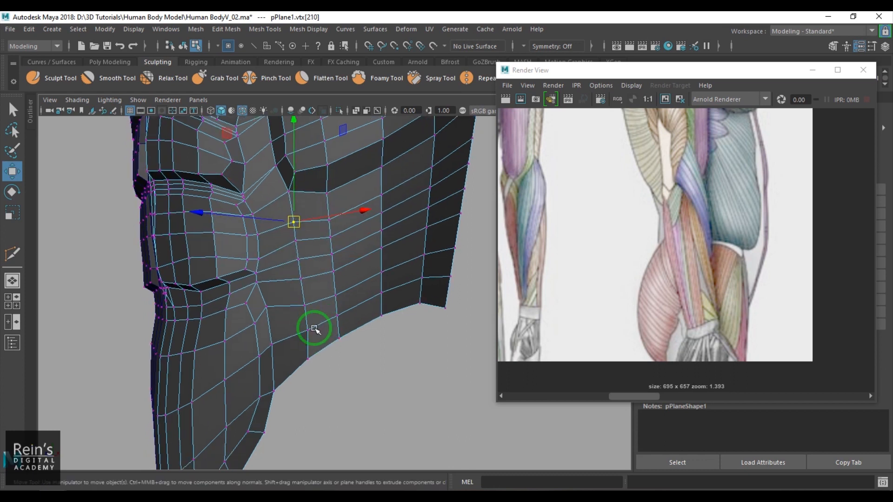
Step: Delete the leftover horizontal and vertical edges at the side strip's lower border, beside the belly seam
key(F10)
click(315, 322)
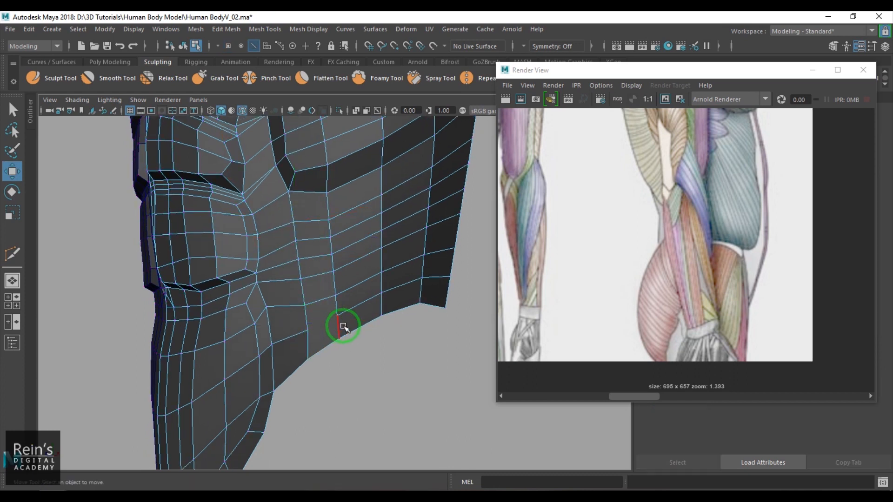
click(354, 356)
click(353, 356)
Step: Cut a diagonal edge with Multi-Cut from the strip's loose lower vertex to the border corner at the belly seam
right_drag(339, 328, 363, 285)
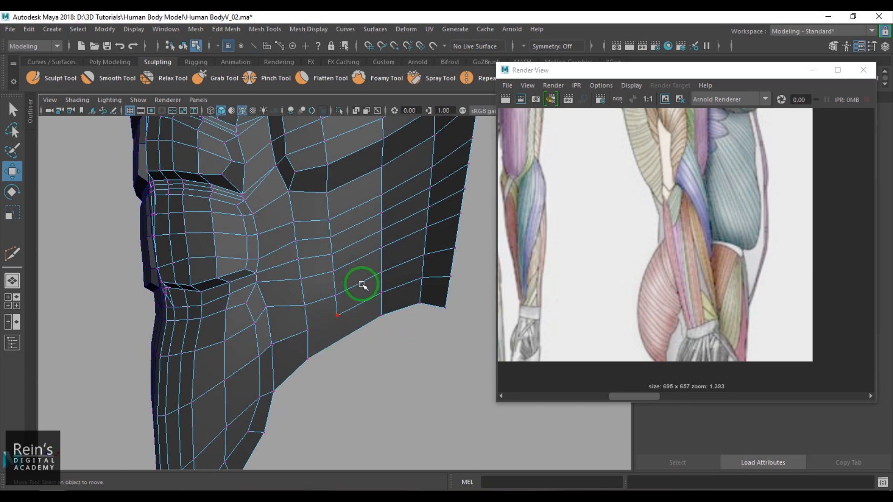
click(361, 318)
alt+drag(346, 319, 343, 302)
shift+right_drag(354, 228, 346, 257)
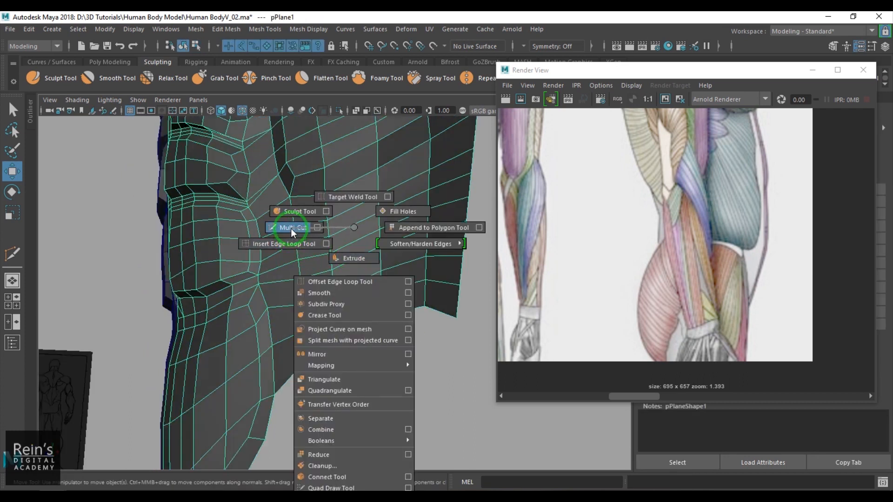
shift+right_drag(292, 228, 291, 228)
click(336, 314)
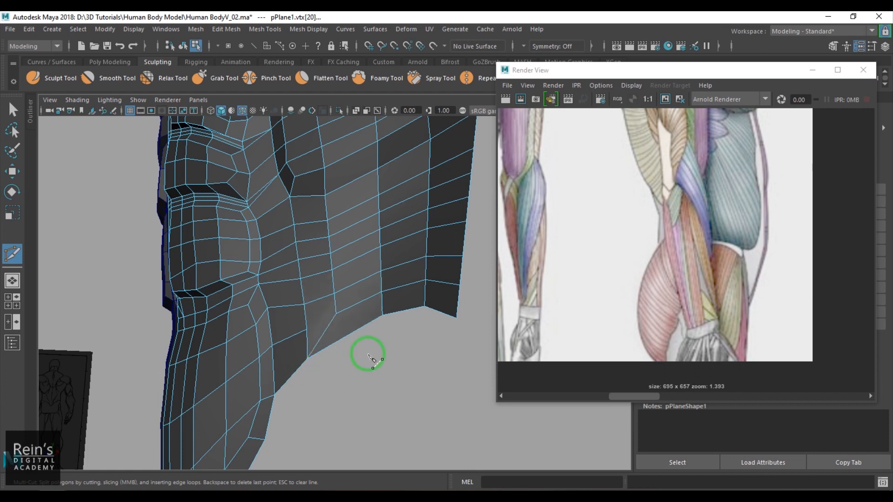
key(w)
Step: Move the vertex column in the middle of the lower side strip towards the belly to even out the face widths
key(F9)
drag(318, 215, 342, 316)
alt+drag(342, 316, 360, 152)
alt+drag(361, 150, 387, 202)
alt+drag(375, 298, 324, 339)
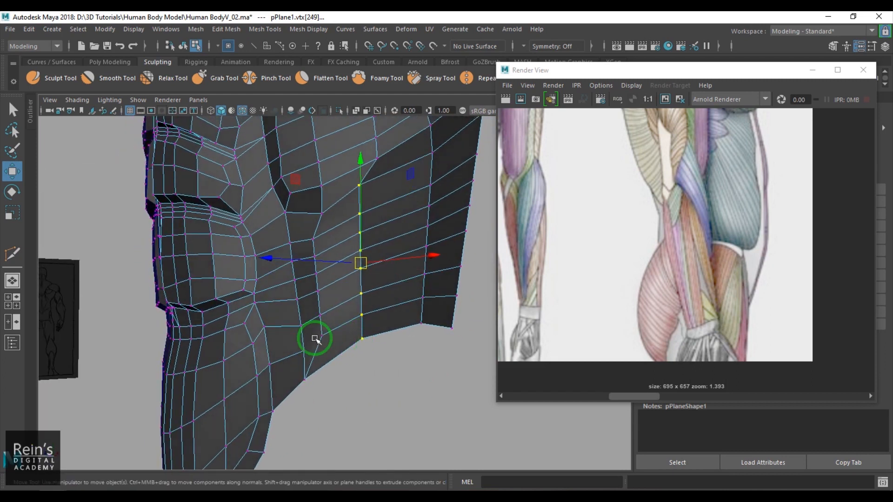
Step: Reposition the vertices around the corner where the side strip's lower border meets the belly
click(322, 315)
click(303, 382)
click(286, 356)
shift+right_drag(335, 297, 273, 325)
drag(299, 373, 312, 346)
key(F9)
Step: Adjust the remaining vertices along the side strip's lower border and just above it, and return to object mode
click(304, 379)
drag(381, 371, 345, 300)
mouse_move(363, 340)
mouse_down()
mouse_move(415, 291)
mouse_move(425, 330)
mouse_move(385, 347)
mouse_move(355, 343)
mouse_move(315, 298)
mouse_move(342, 347)
mouse_move(355, 342)
mouse_up()
scroll(413, 334, down, 5)
key(ctrl+z)
click(349, 340)
scroll(310, 305, up, 4)
click(298, 297)
drag(298, 297, 320, 302)
click(320, 294)
key(F8)
Step: Display the torso mesh with smooth preview and examine its overall shape from the front
click(409, 356)
click(379, 304)
alt+drag(375, 355, 381, 293)
click(406, 339)
scroll(407, 339, down, 4)
click(328, 281)
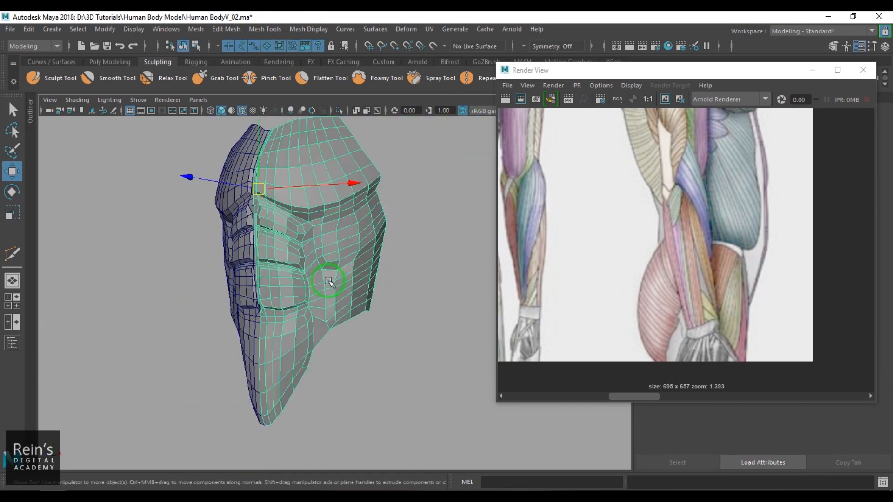
key(3)
click(383, 341)
scroll(380, 340, down, 4)
alt+drag(365, 336, 394, 335)
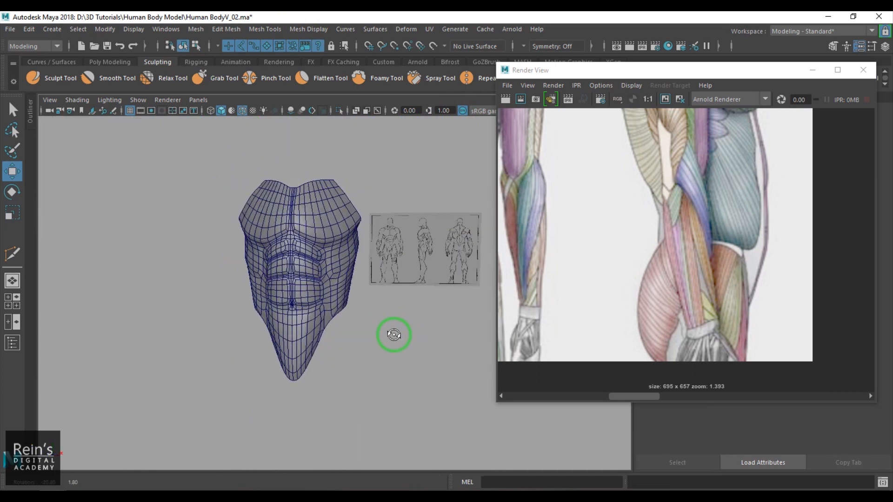
Step: Activate the Sculpt Tool on the original torso half, try it on the lower side and undo the last stroke
click(340, 309)
click(67, 81)
scroll(335, 309, up, 5)
mouse_move(362, 307)
alt+mouse_down()
mouse_move(342, 288)
mouse_move(362, 272)
mouse_move(343, 294)
alt+mouse_up()
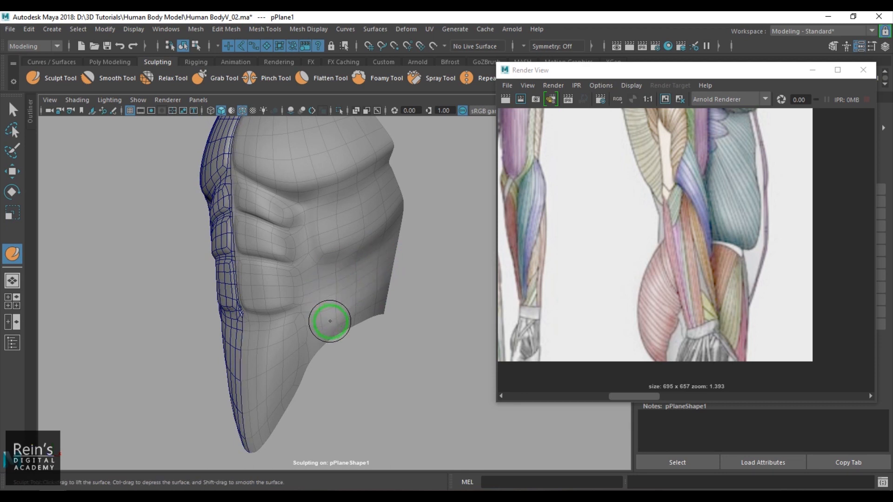
key(ctrl+z)
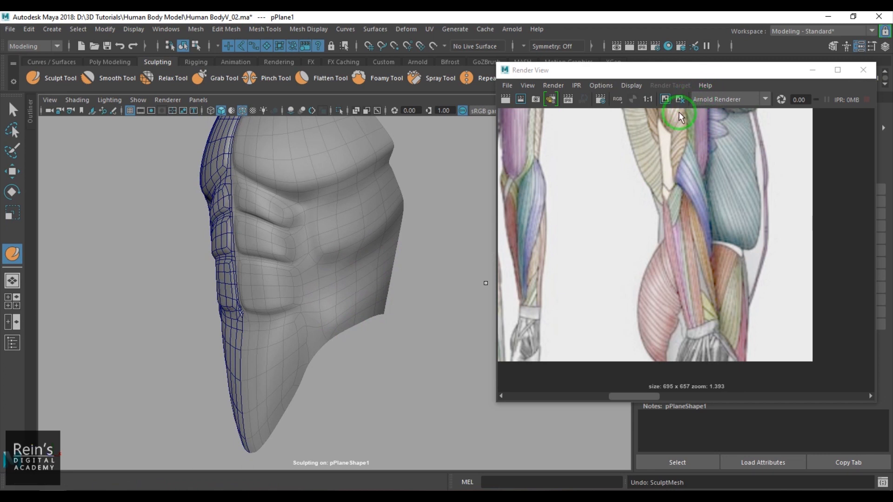
Step: Set the Sculpt Tool's strength to 0.1 and sculpt the surface near the side's lower border
drag(684, 70, 636, 150)
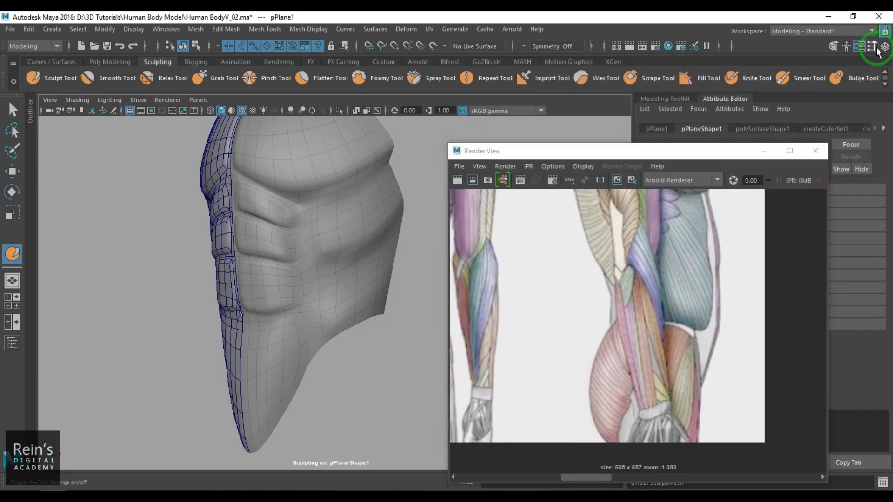
click(876, 48)
drag(453, 120, 521, 106)
double_click(479, 181)
text(0)
key(Return)
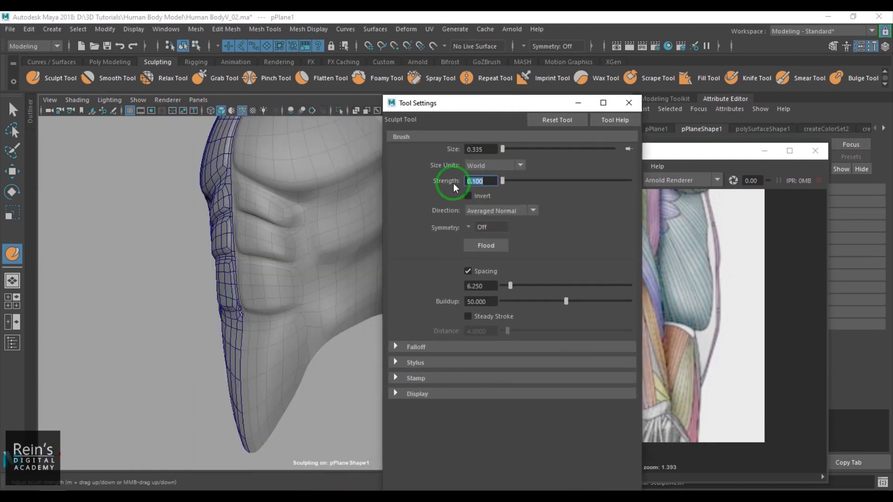
click(629, 103)
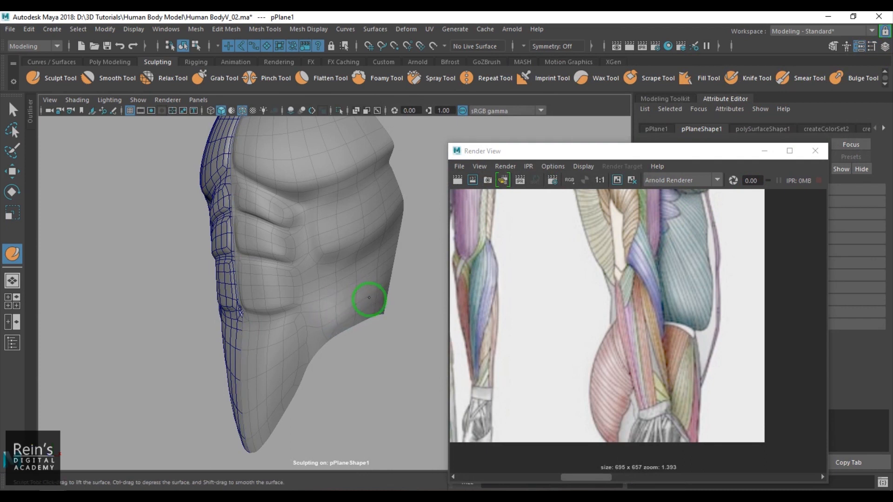
mouse_move(345, 315)
mouse_down()
mouse_move(335, 323)
mouse_move(372, 303)
mouse_move(353, 311)
mouse_up()
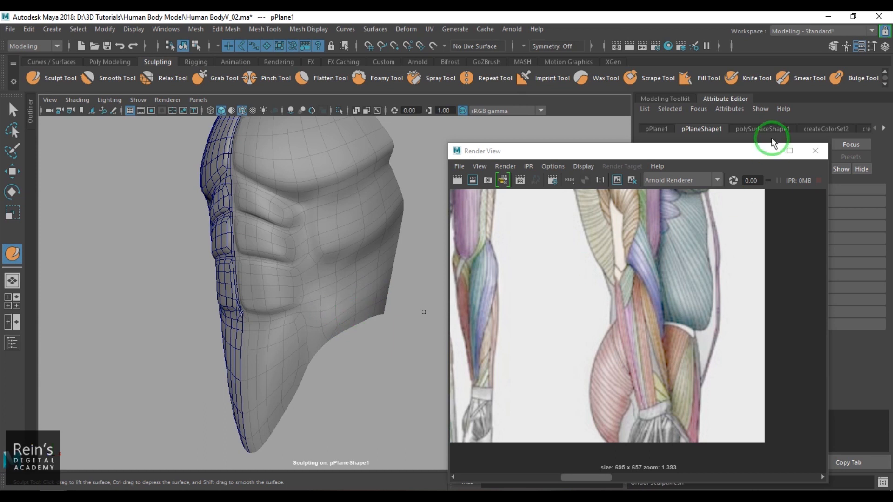
Step: Set the sculpt brush size to 0.6 and smooth the surface along the side of the torso
click(872, 46)
click(484, 149)
text(0.6)
key(Return)
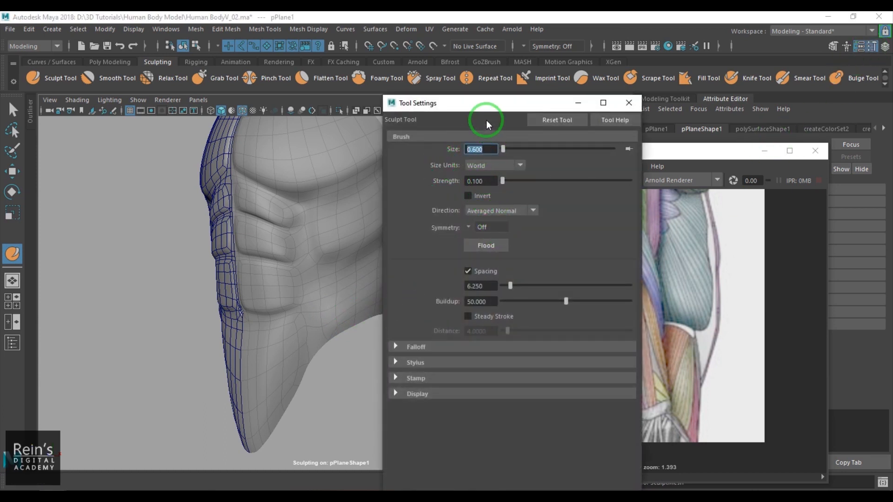
drag(479, 103, 563, 88)
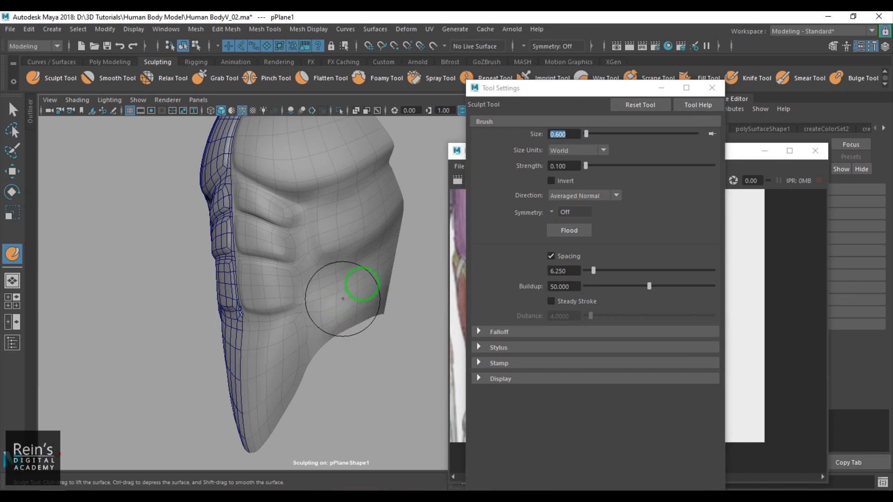
mouse_move(369, 233)
shift+mouse_down()
mouse_move(373, 226)
mouse_move(342, 242)
shift+mouse_up()
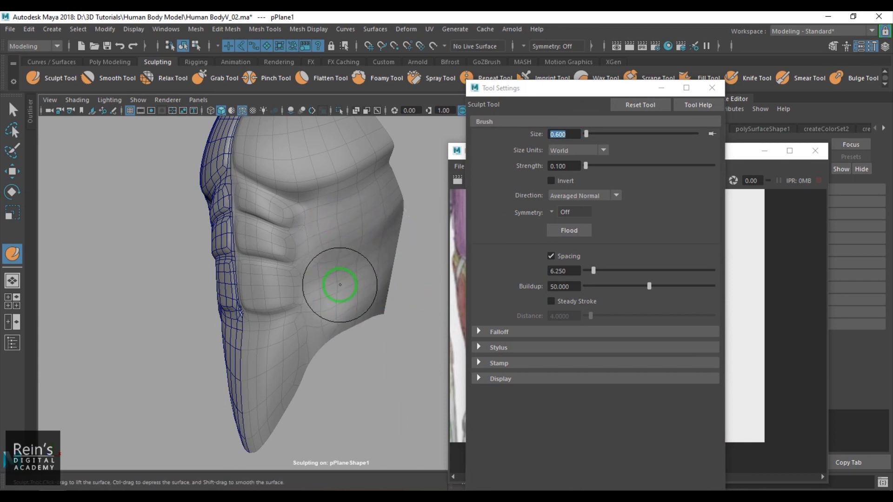
shift+drag(380, 229, 383, 218)
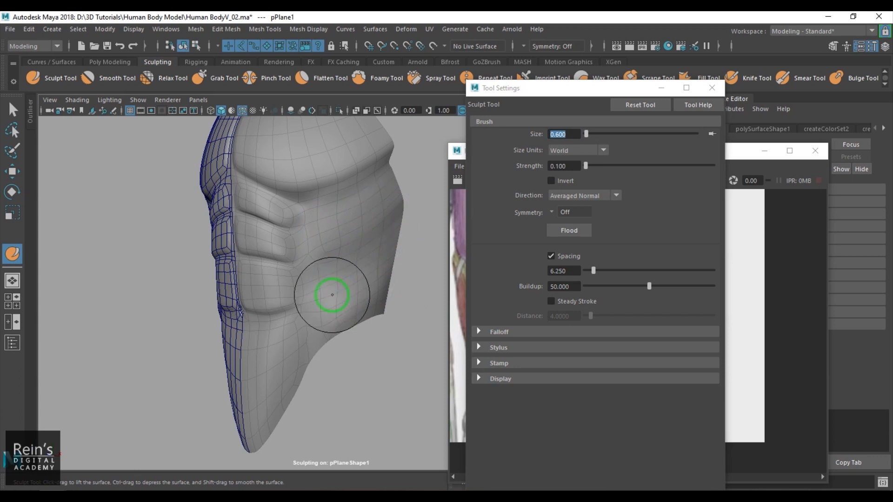
Step: Compare the torso with the front reference drawing, and leave sculpting with its tool settings closed
mouse_move(337, 325)
alt+mouse_down()
mouse_move(389, 313)
mouse_move(371, 269)
mouse_move(333, 269)
mouse_move(378, 263)
mouse_move(349, 313)
mouse_move(372, 313)
mouse_move(361, 333)
alt+mouse_up()
key(space)
scroll(359, 337, down, 3)
scroll(391, 318, up, 1)
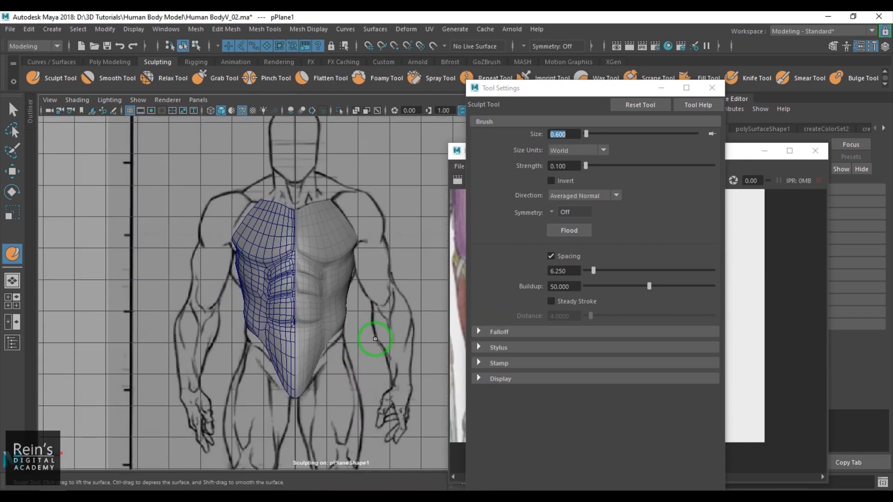
scroll(367, 306, up, 2)
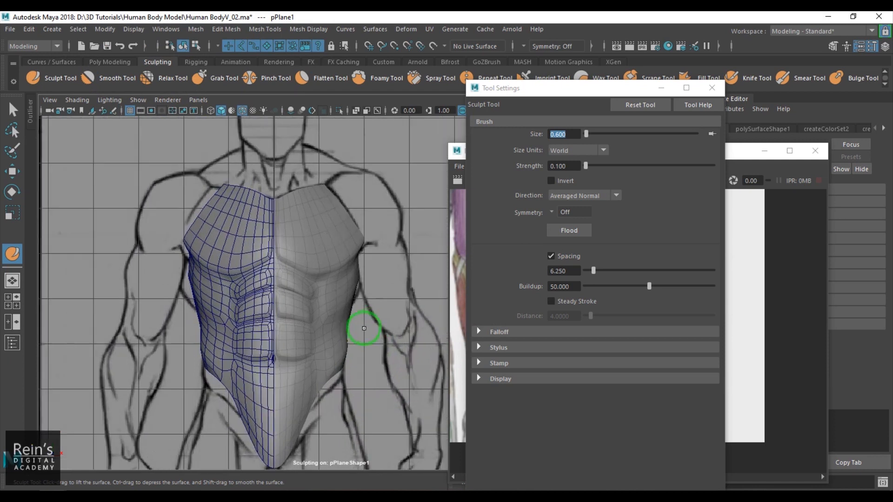
mouse_move(341, 330)
alt+mouse_down()
mouse_move(349, 303)
mouse_move(279, 313)
mouse_move(349, 299)
mouse_move(333, 308)
mouse_move(253, 298)
mouse_move(384, 279)
mouse_move(321, 313)
mouse_move(343, 342)
mouse_move(343, 298)
mouse_move(368, 279)
mouse_move(339, 273)
mouse_move(255, 168)
alt+mouse_up()
key(w)
click(712, 88)
click(656, 152)
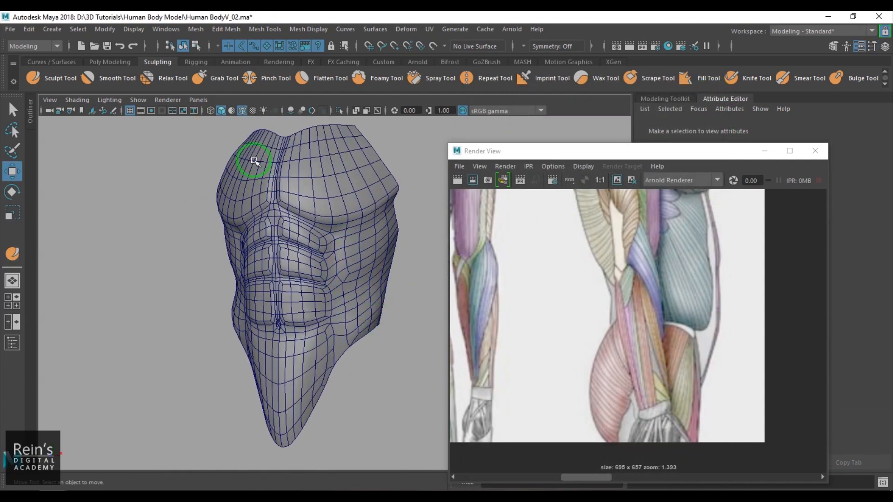
Step: Hide the wireframe overlay, and show both torso halves unsmoothed with hardened edges
click(243, 111)
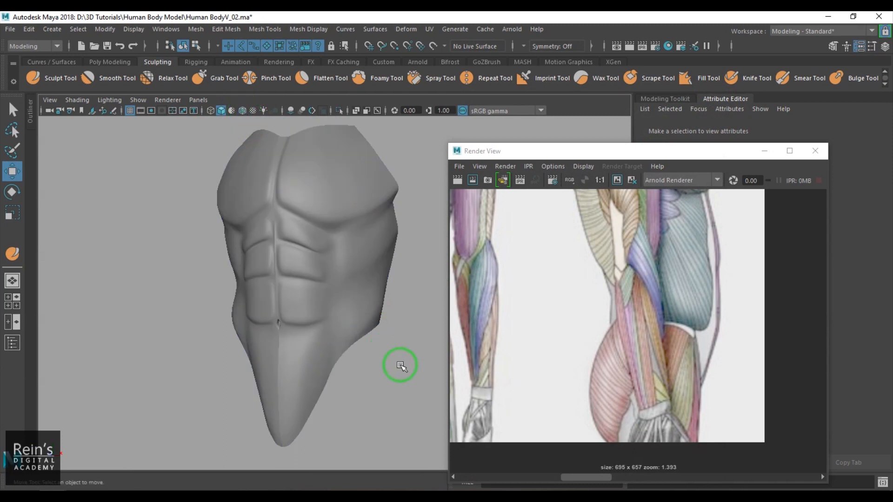
click(371, 237)
shift+right_drag(343, 168, 449, 218)
click(407, 385)
click(342, 180)
shift+right_drag(342, 177, 448, 219)
click(411, 364)
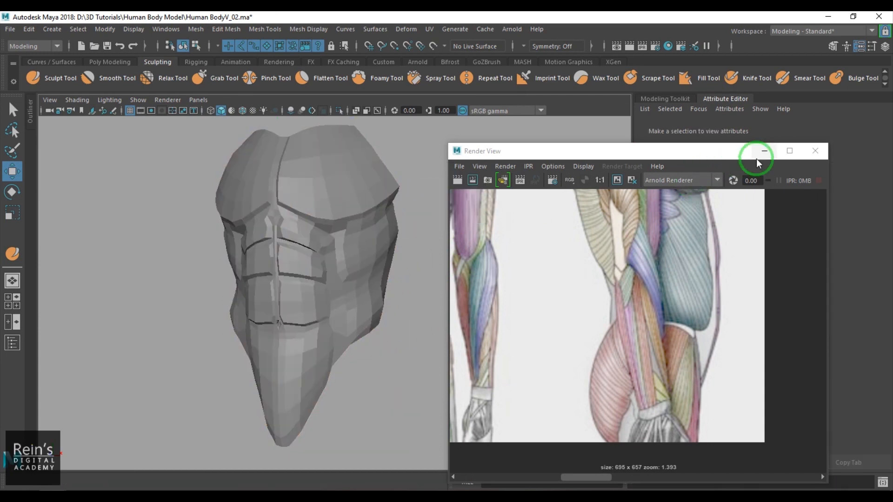
Step: Close the anatomy reference image and turn the wireframe overlay back on to inspect the torso from both sides
click(815, 150)
alt+drag(419, 260, 270, 146)
click(243, 111)
alt+drag(307, 283, 328, 289)
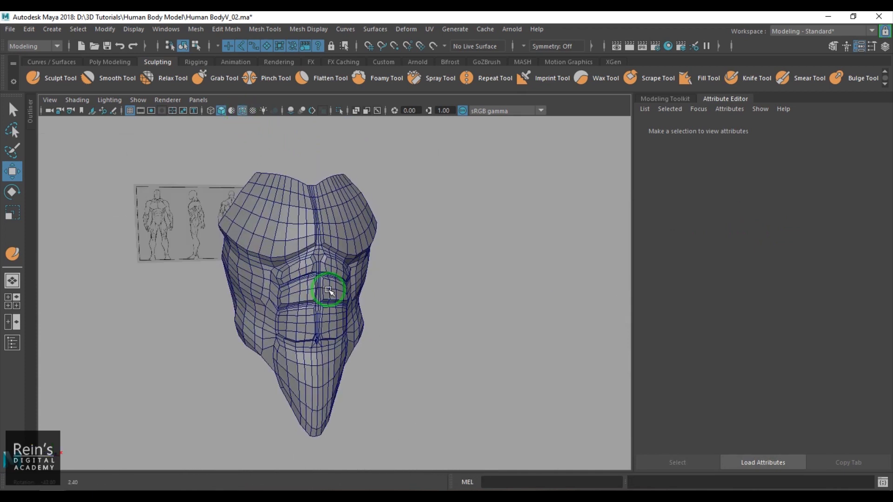
alt+drag(437, 345, 391, 337)
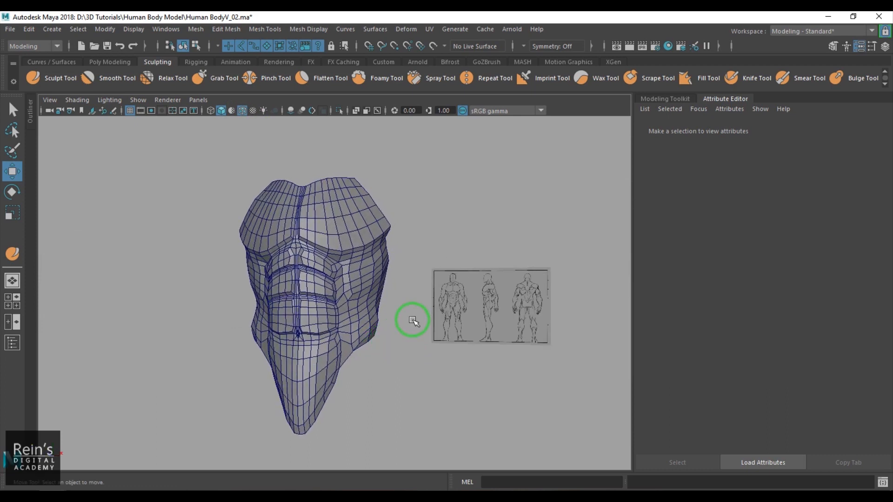
alt+drag(496, 411, 442, 386)
scroll(353, 201, up, 3)
Step: Select a chest face with soft selection and adjust the falloff radius over the chest muscle
right_drag(343, 200, 340, 225)
click(335, 187)
alt+drag(337, 191, 371, 299)
key(b)
middle_drag(452, 217, 464, 213)
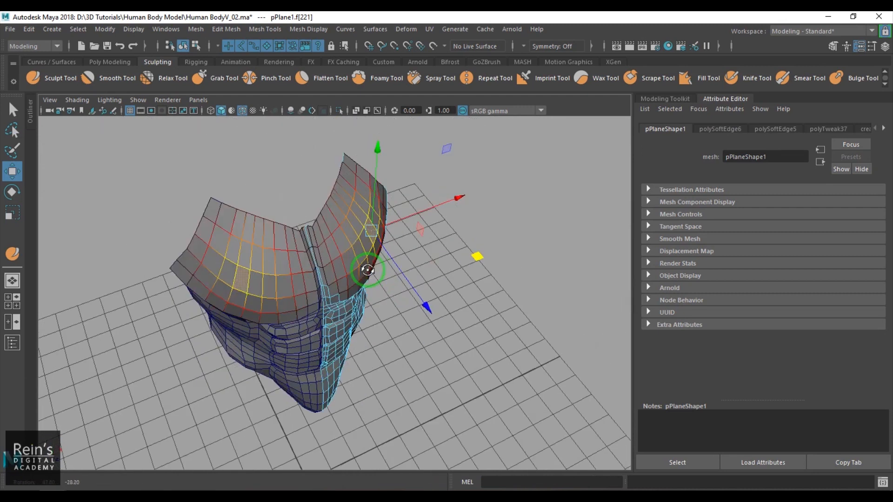
Step: Pull the chest muscle surface outward by a soft-selected face, and return to object mode with nothing selected
alt+drag(365, 265, 375, 222)
click(371, 207)
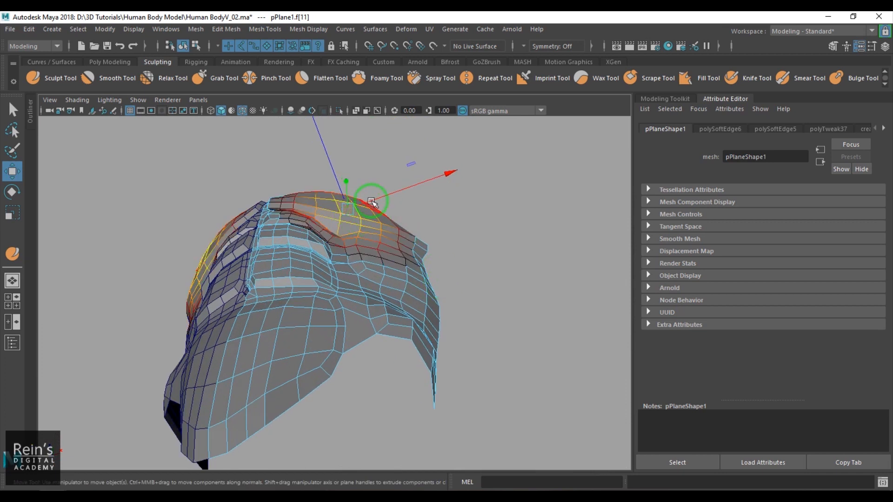
mouse_move(351, 215)
mouse_down()
mouse_move(352, 223)
mouse_move(344, 208)
mouse_up()
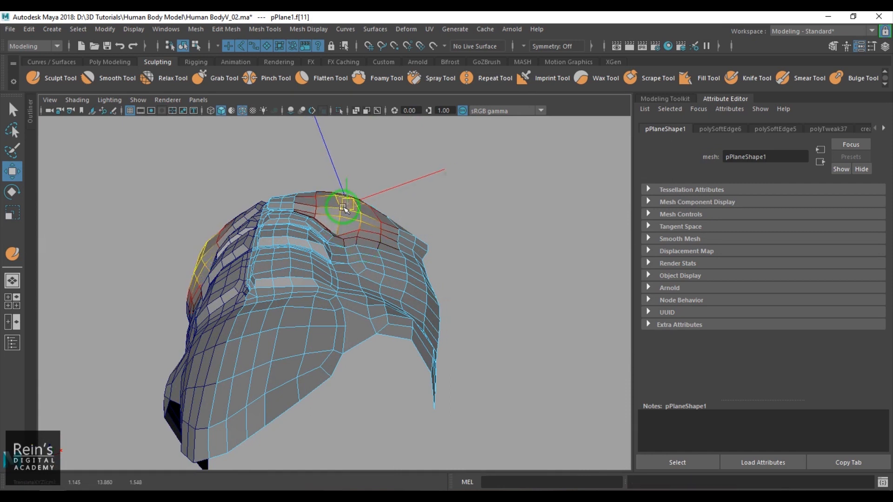
double_click(327, 211)
right_drag(344, 217, 323, 217)
click(372, 224)
alt+drag(373, 226, 395, 239)
right_drag(388, 239, 422, 230)
click(440, 231)
alt+drag(437, 237, 406, 319)
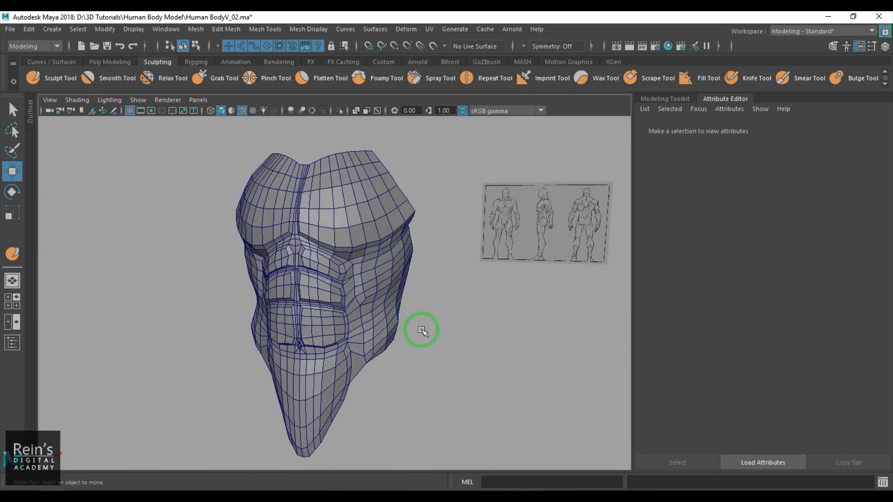